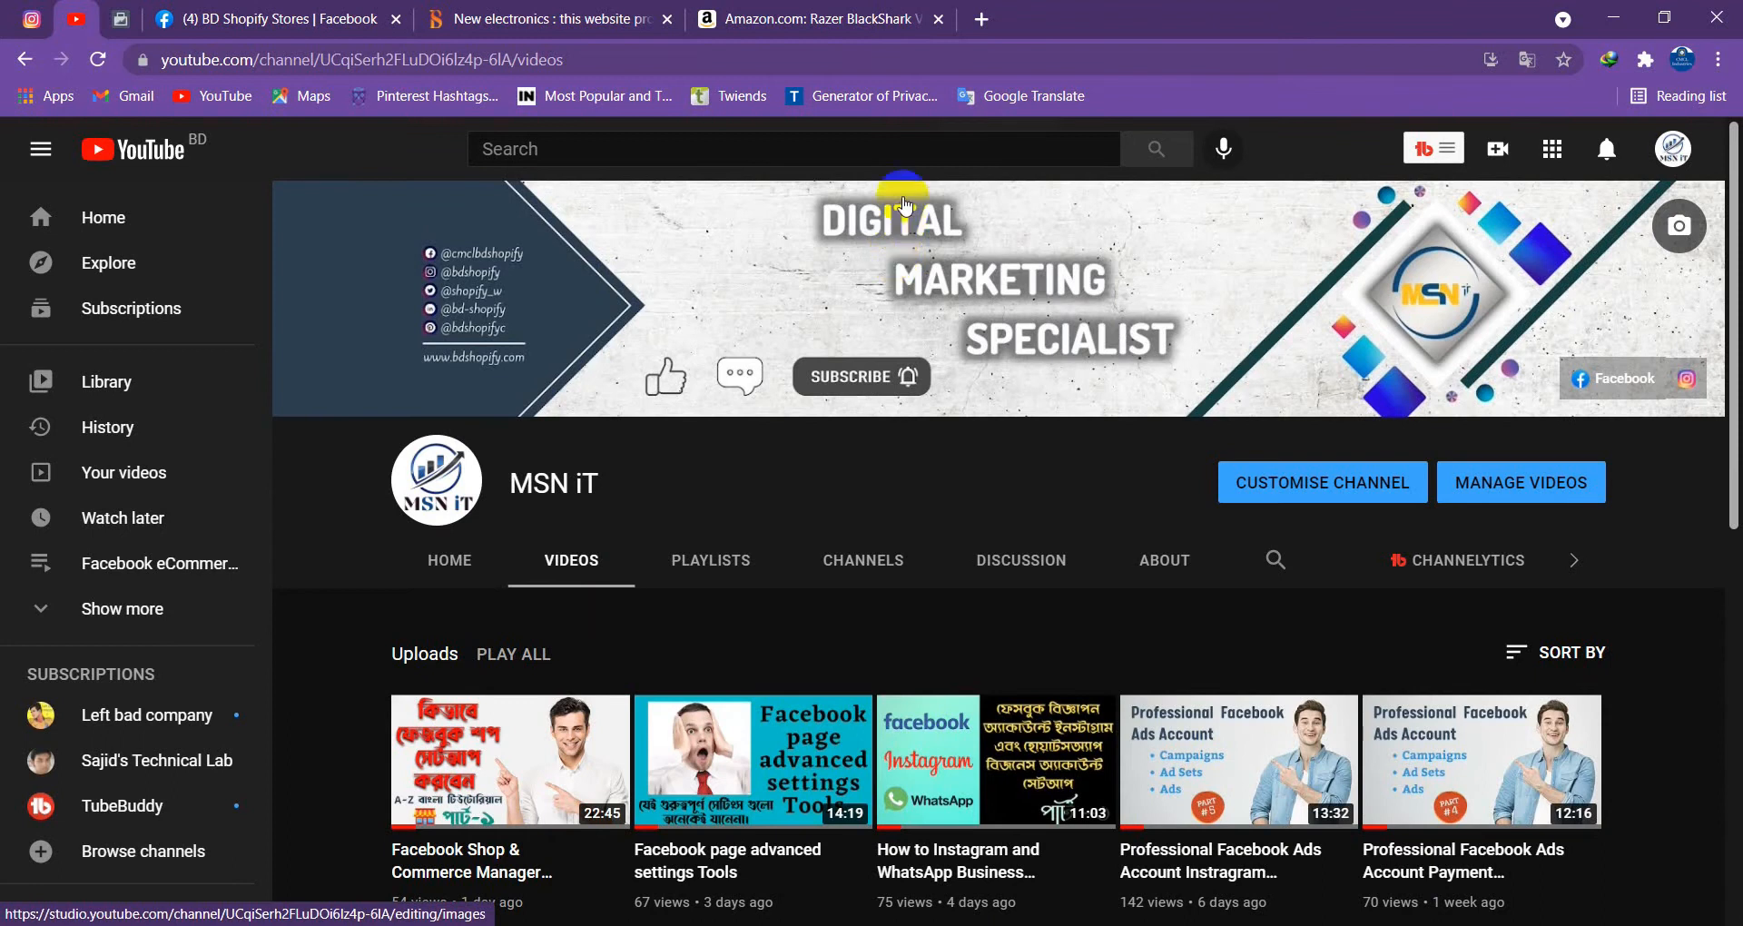
Look over the uploaded videos on the MSN iT YouTube channel
click(955, 470)
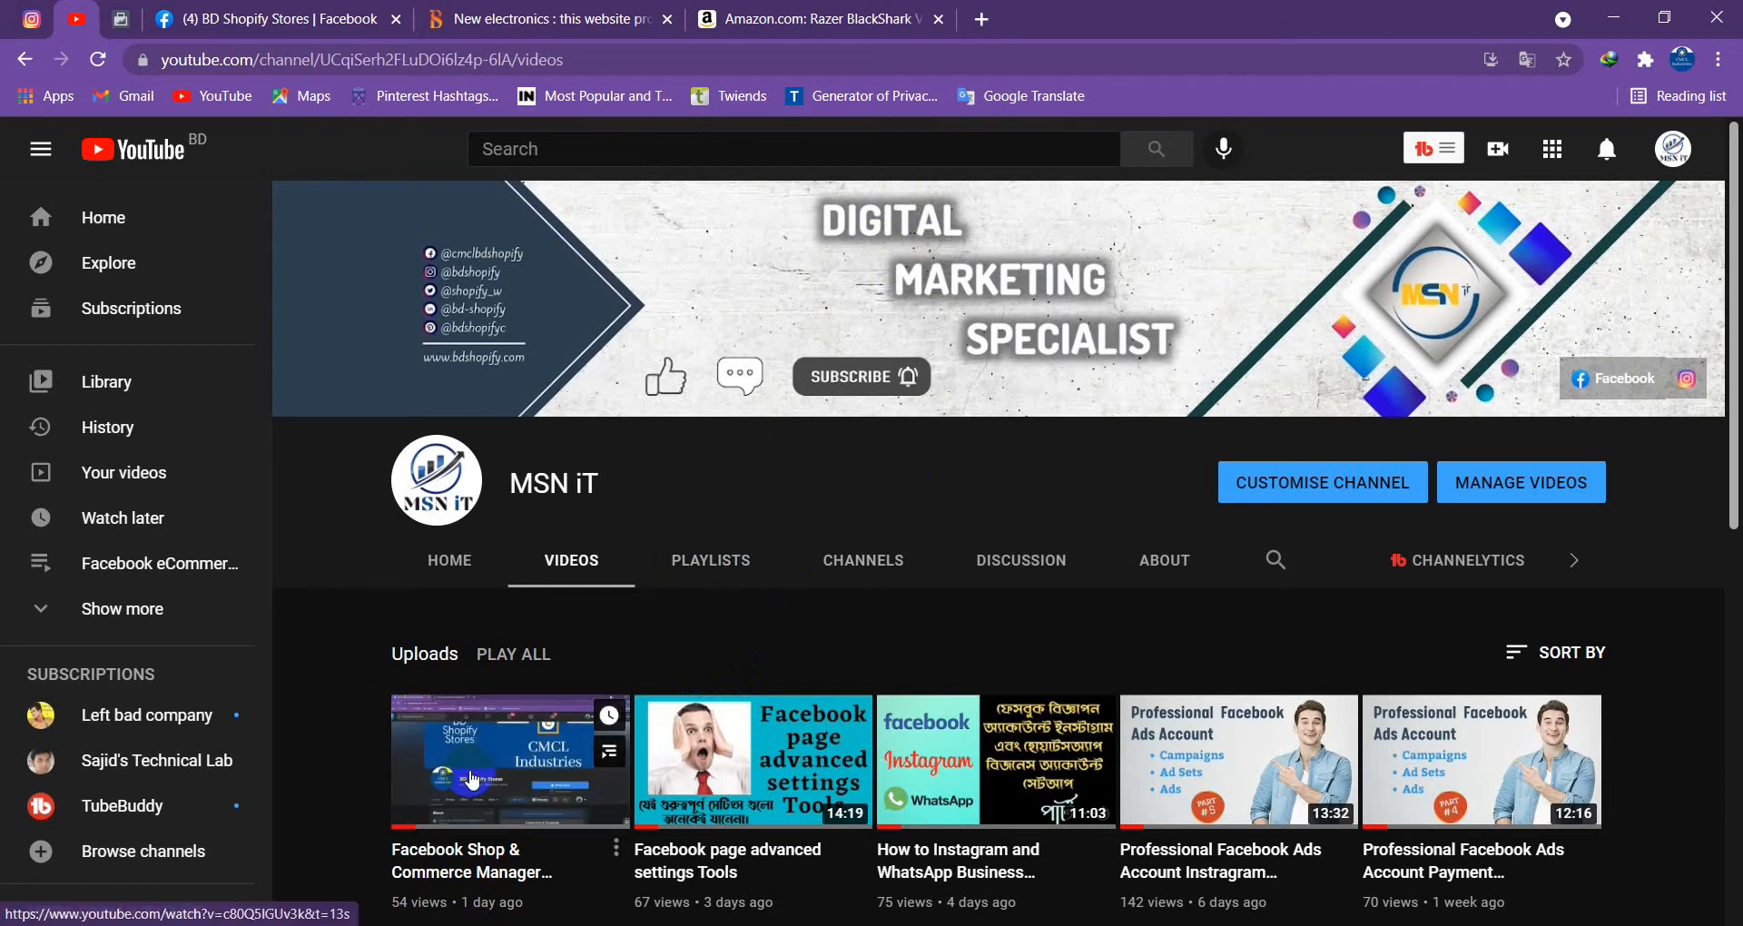
click(821, 524)
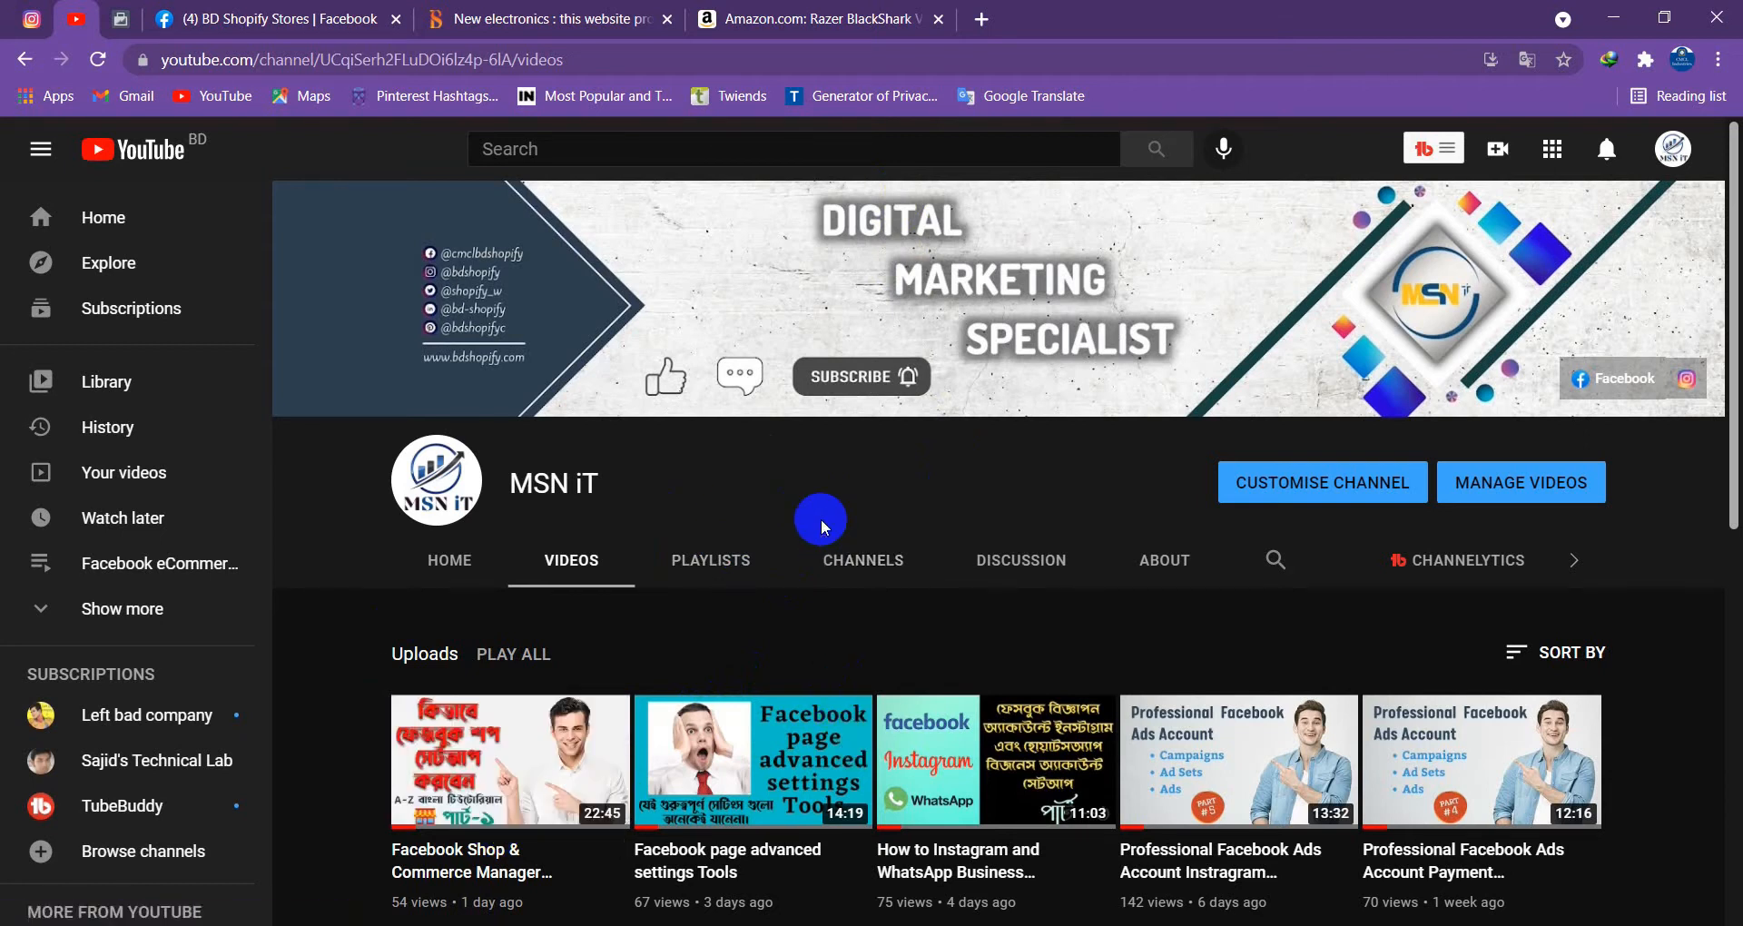
scroll(817, 803, down, 1)
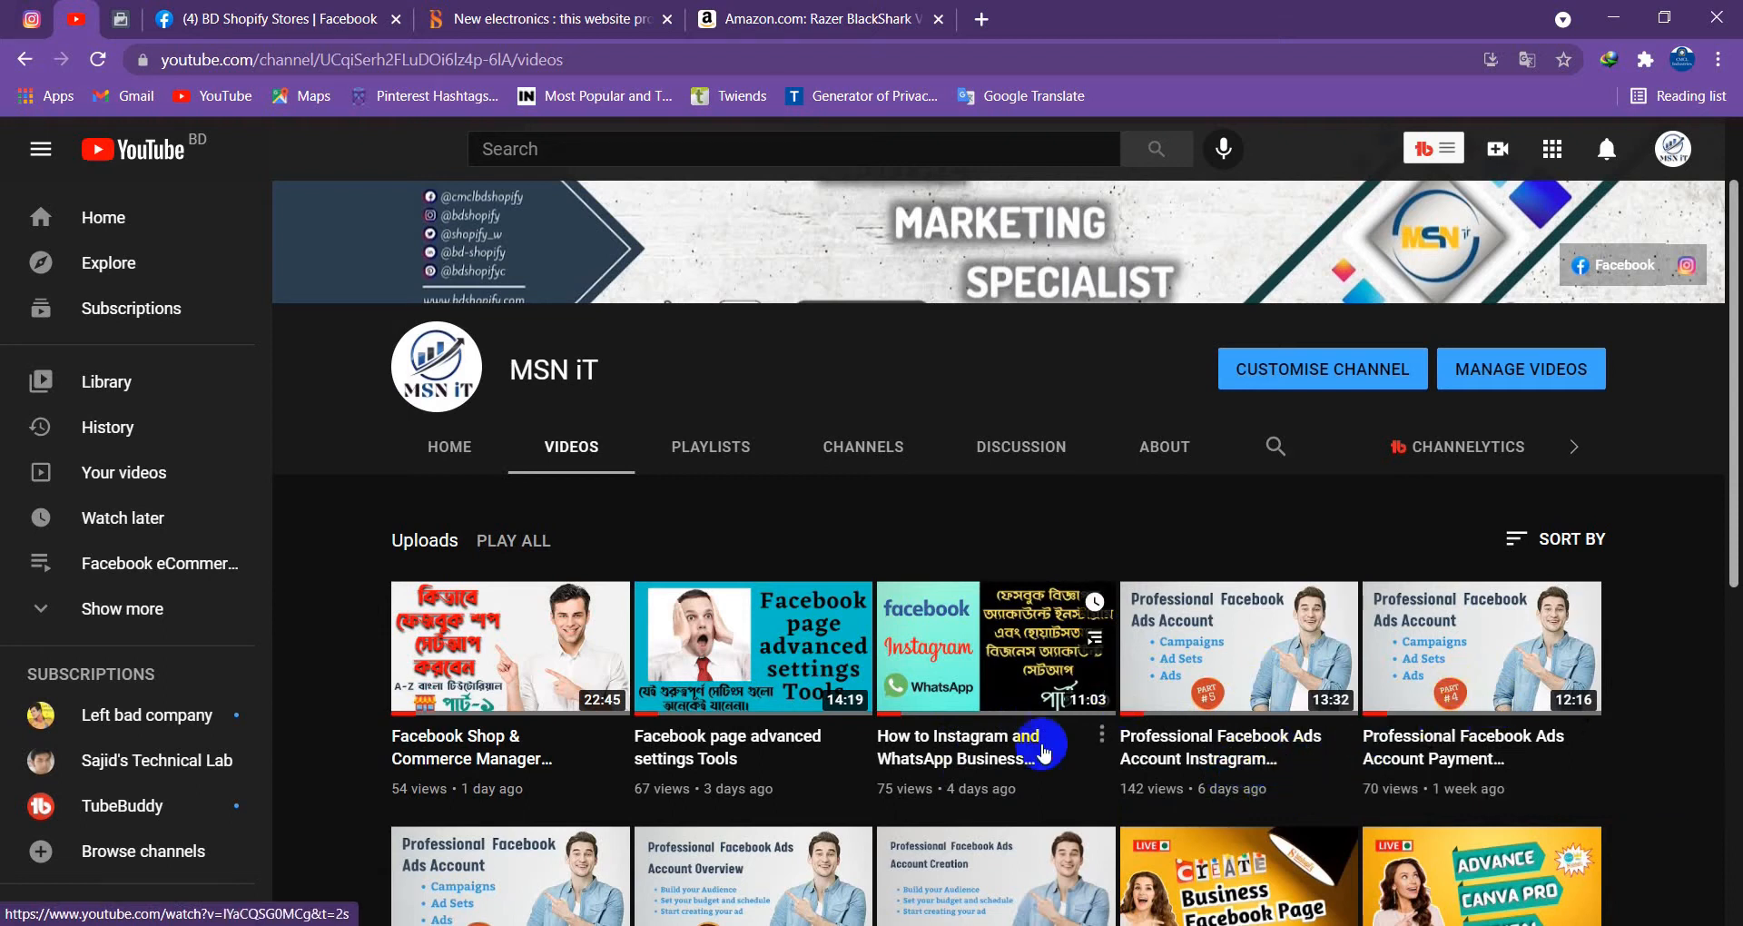
scroll(1044, 752, down, 3)
scroll(890, 741, up, 4)
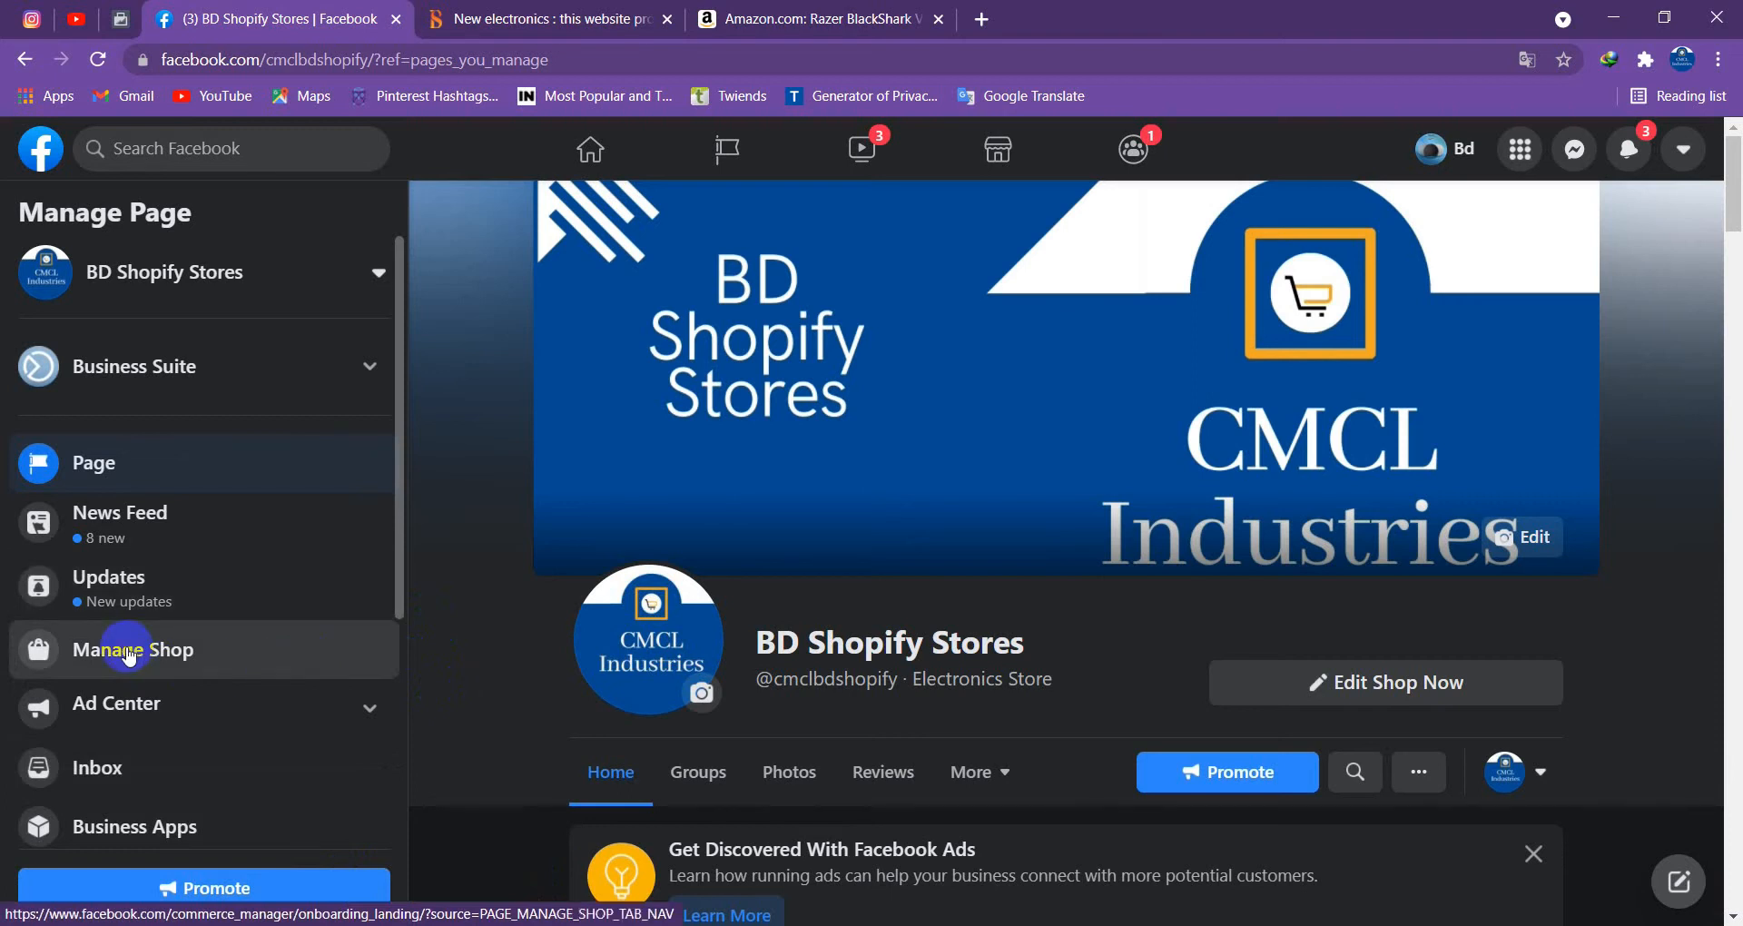
Look over the BD Shopify Stores page, and examine the Amazon Offer Product shop's overview and announcements in Commerce Manager
scroll(826, 661, down, 1)
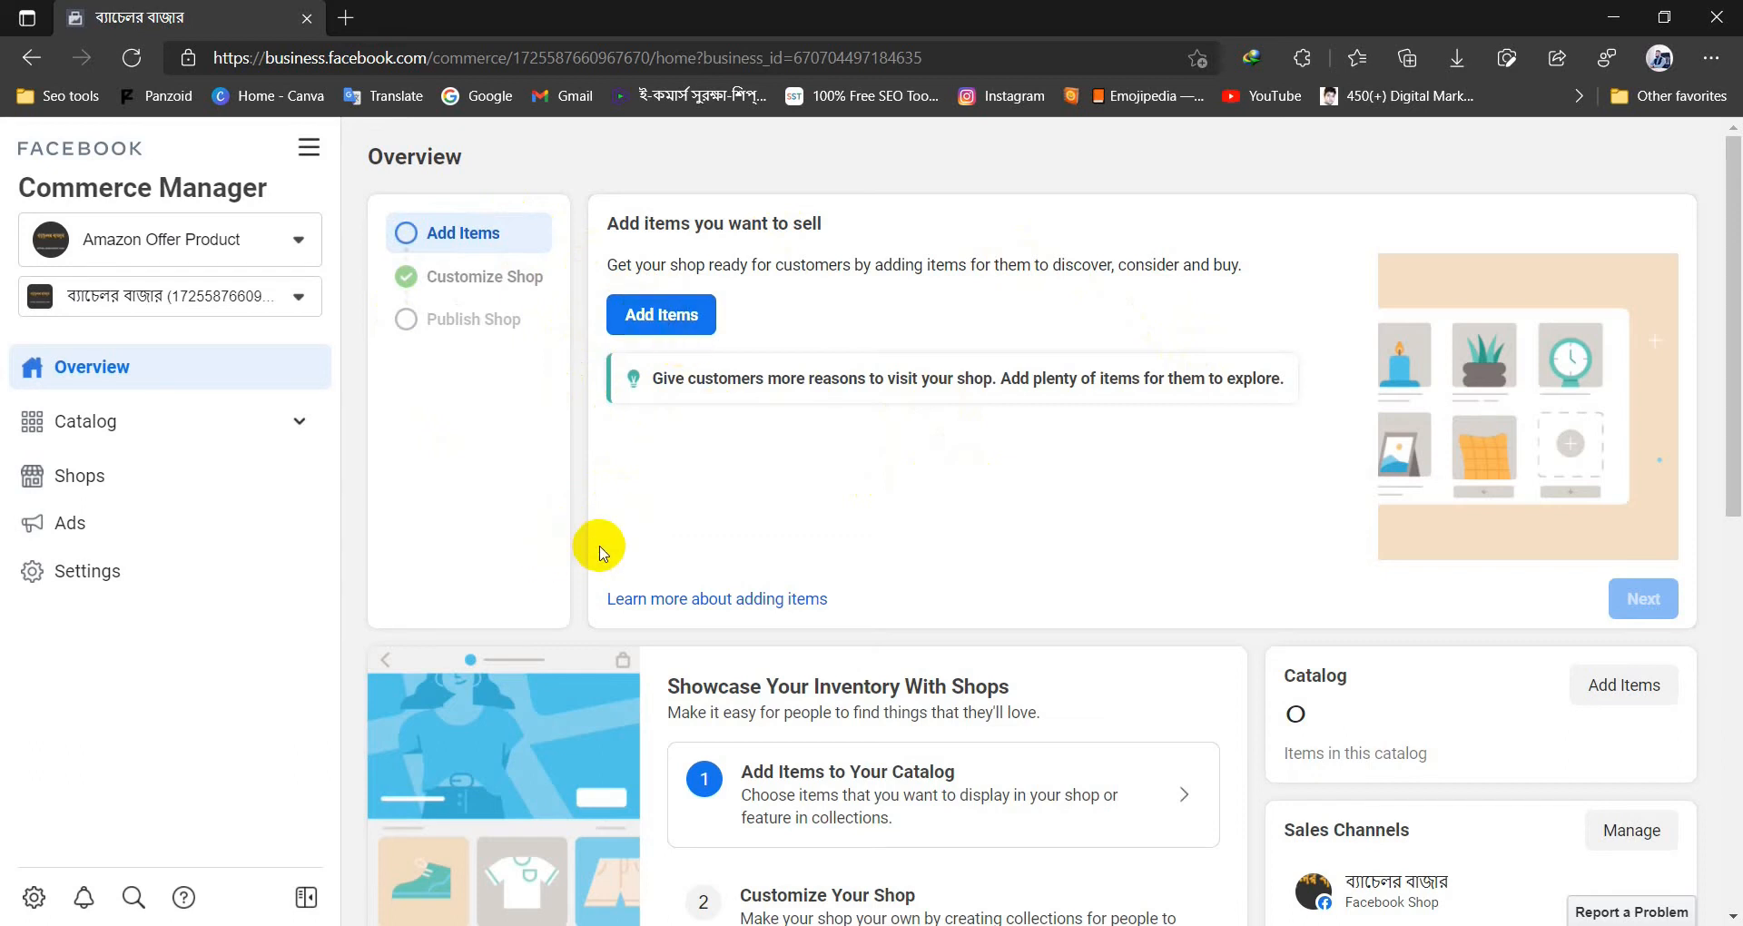
scroll(564, 467, down, 9)
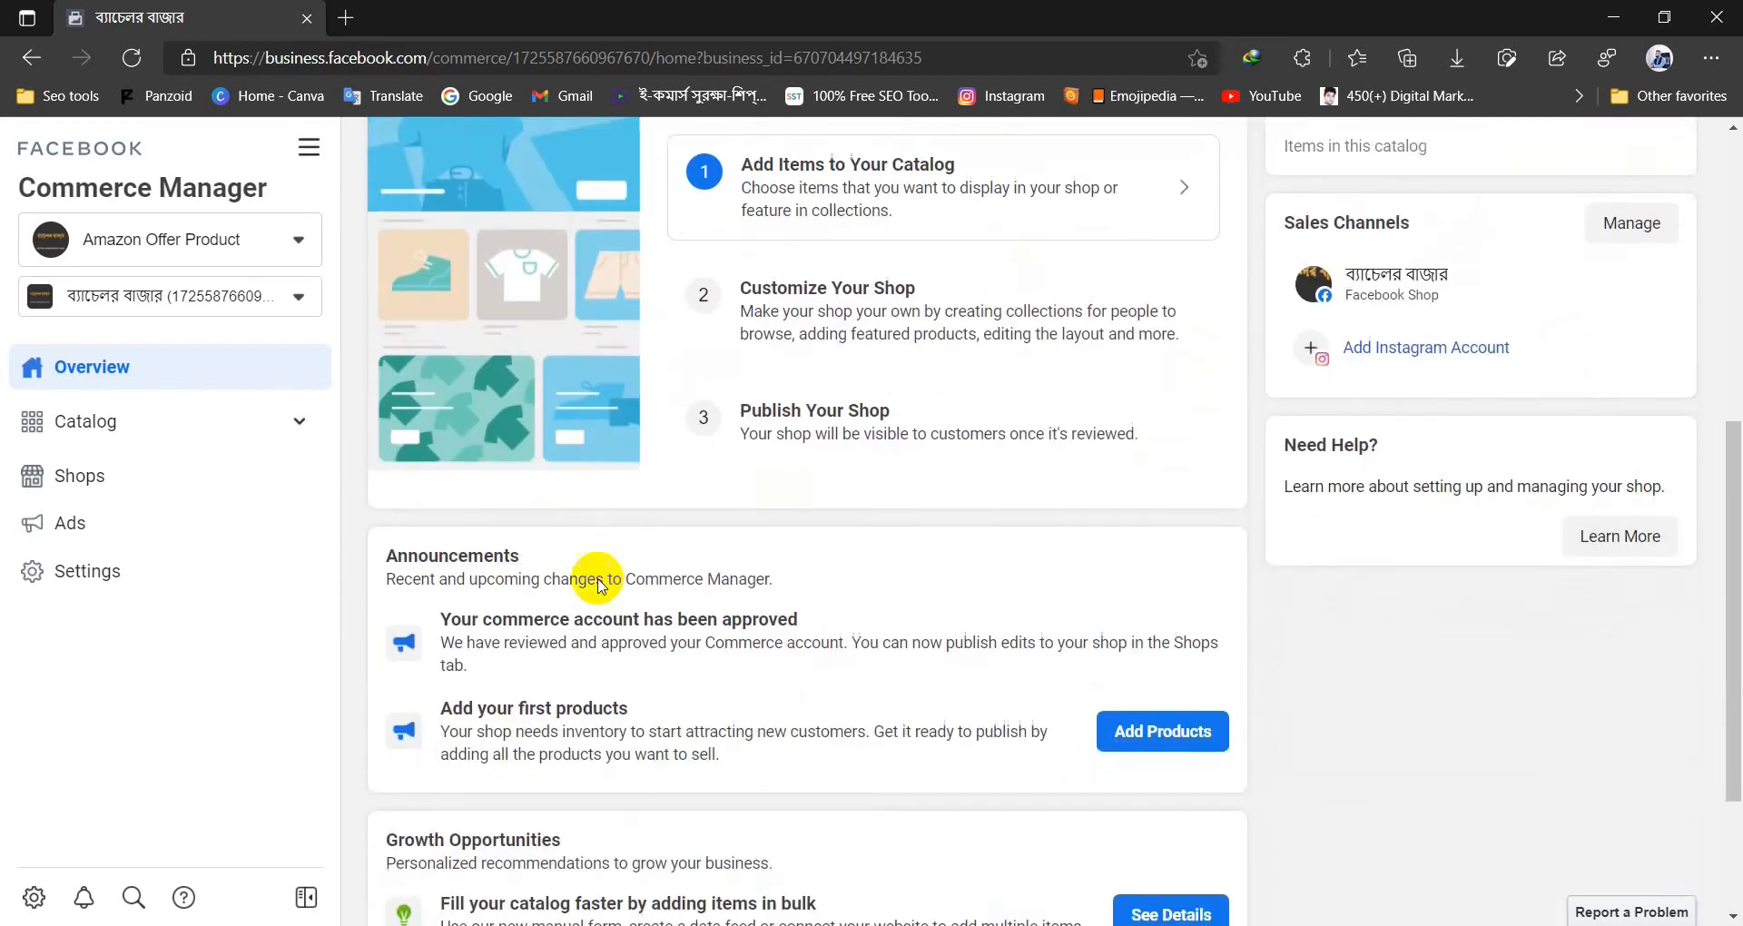
scroll(608, 585, up, 9)
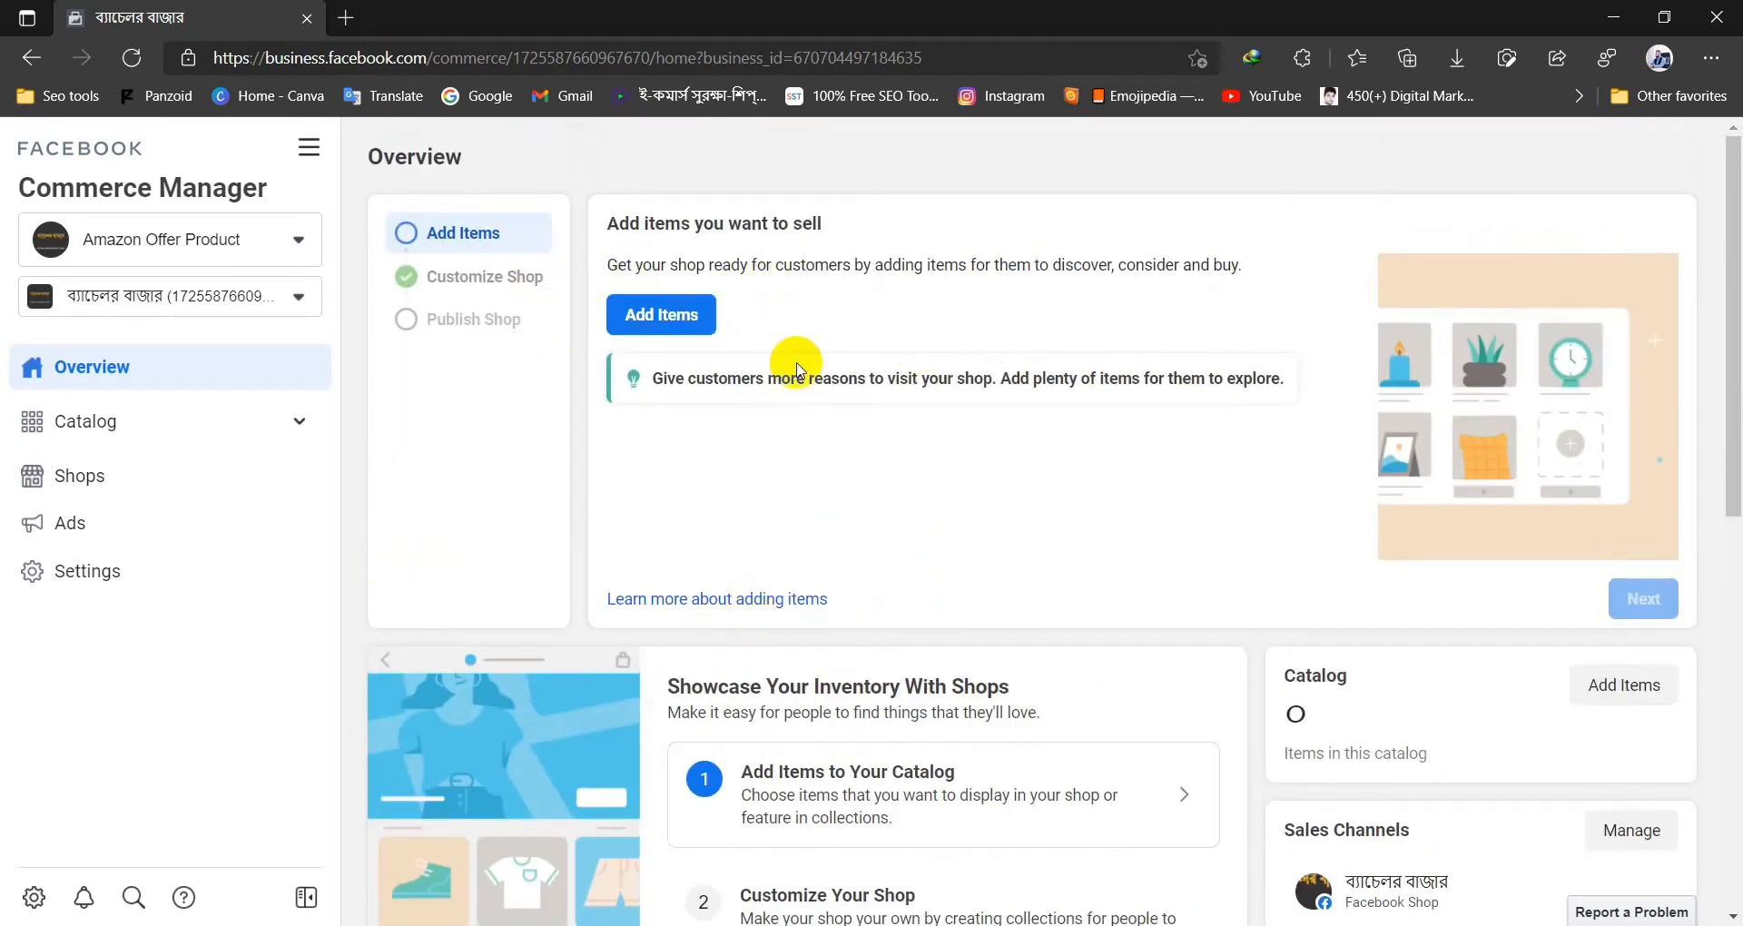
Open the Items page of the Amazon Offer Product catalog
click(148, 427)
click(218, 497)
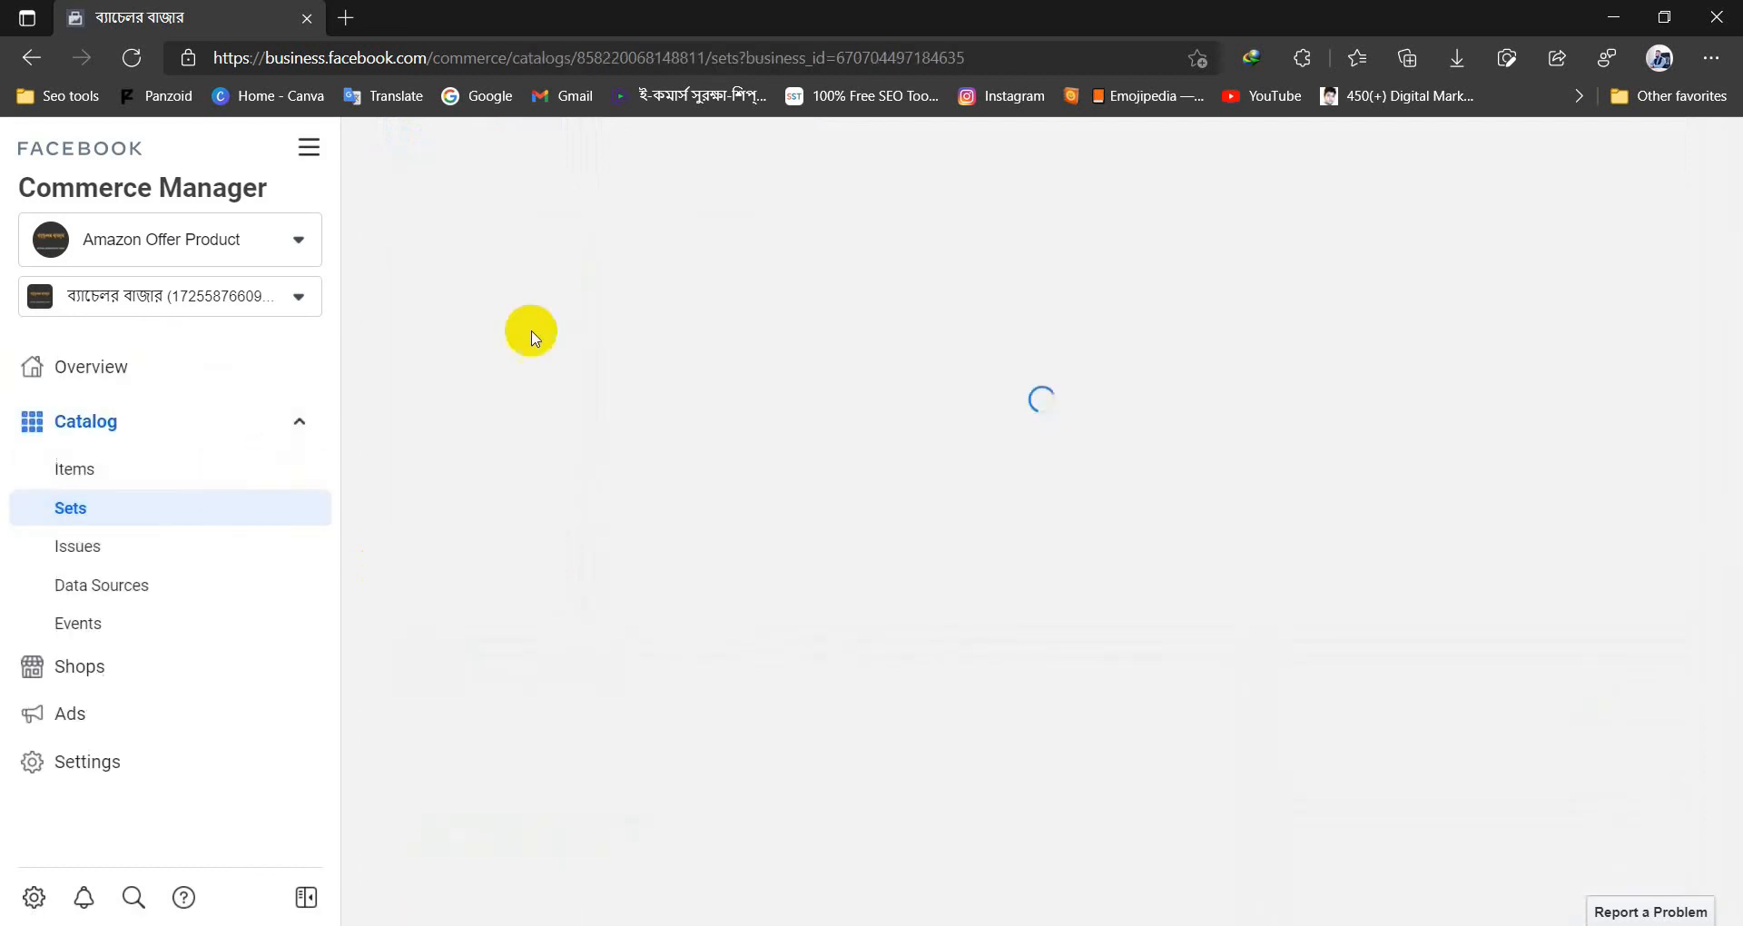
click(218, 483)
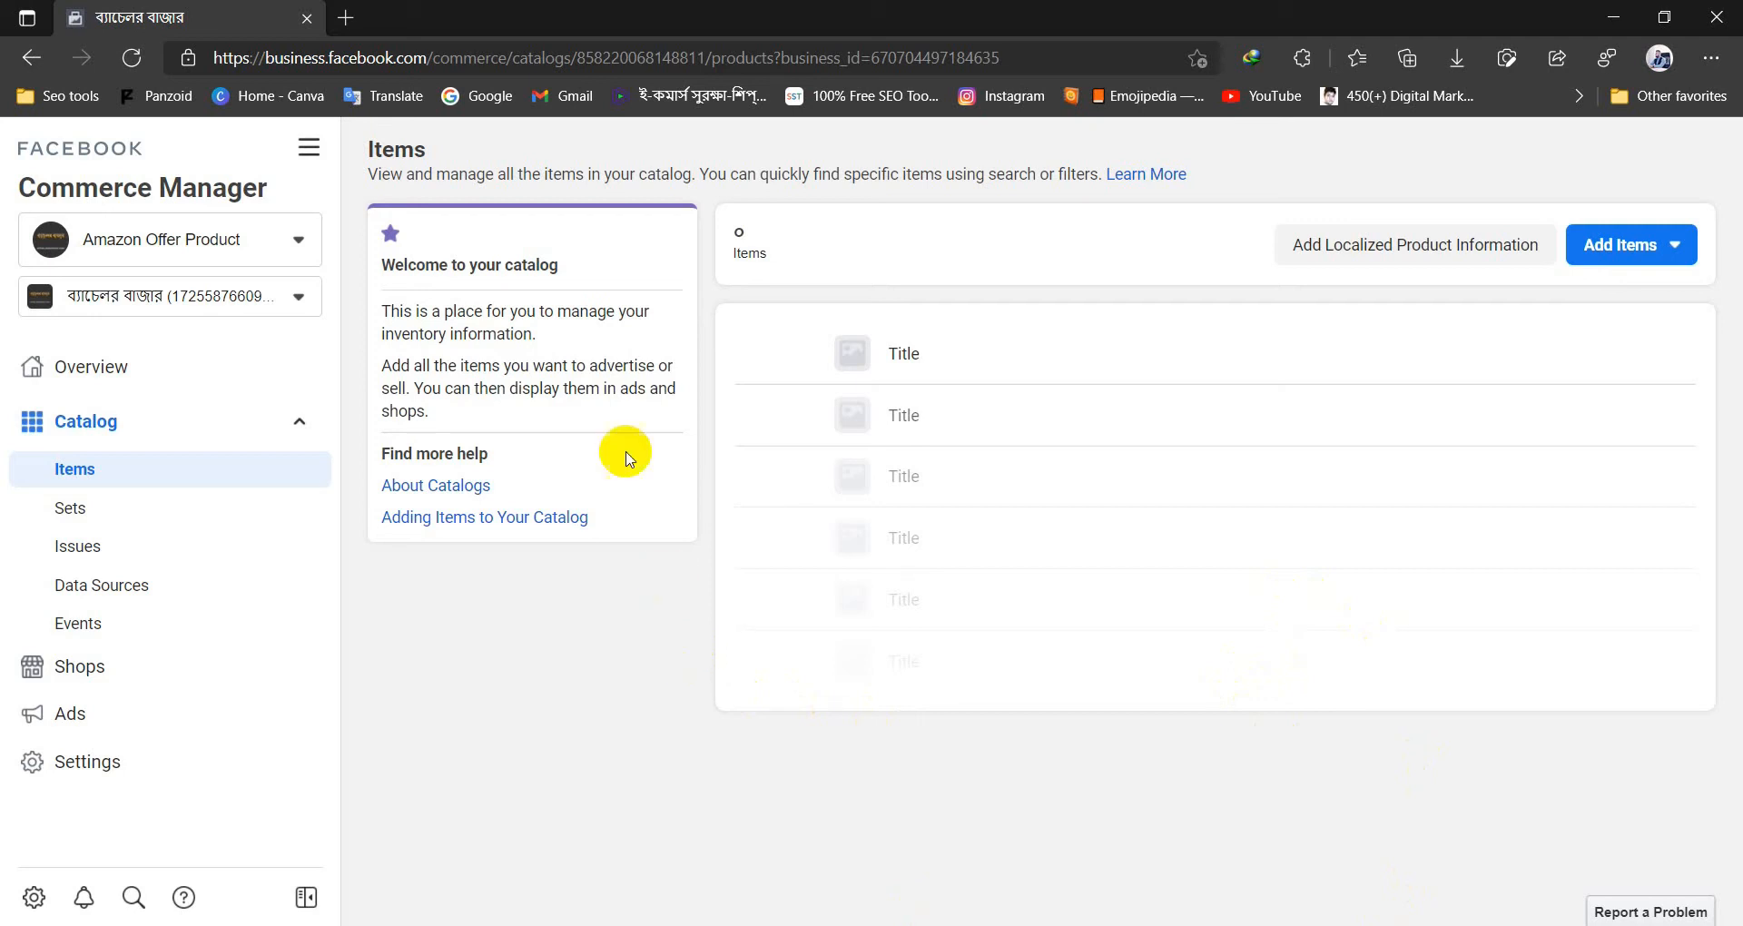
Return to the Amazon Offer Product shop's Overview and look over the section for adding items
click(176, 363)
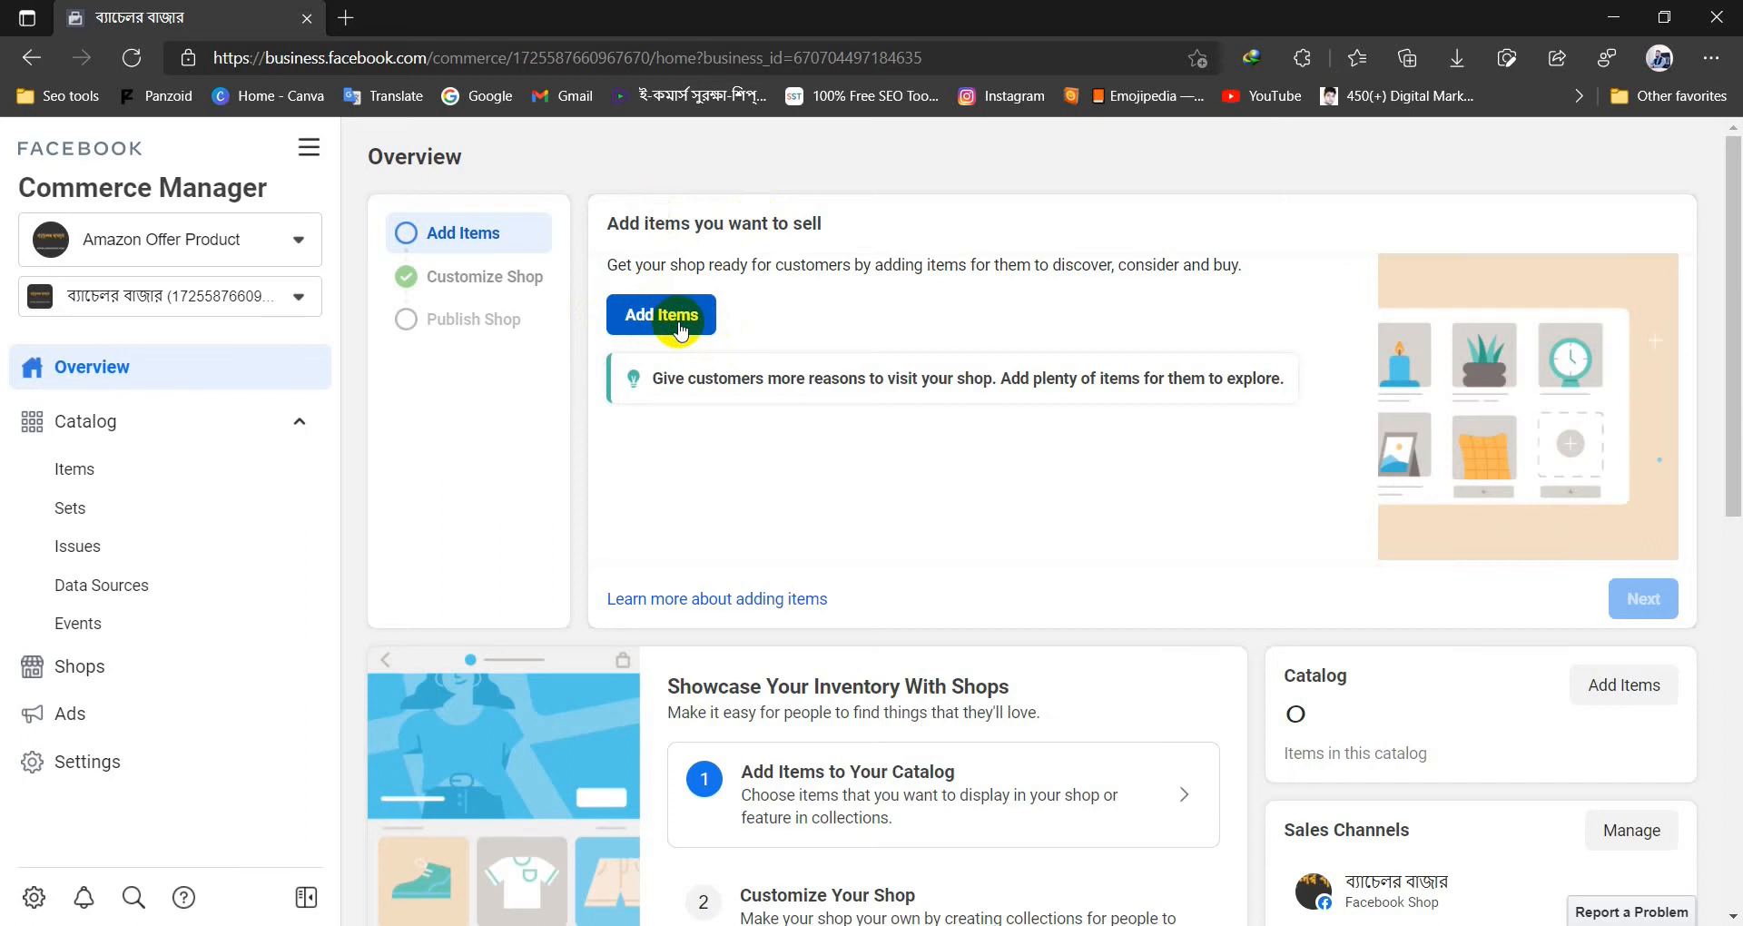
scroll(684, 432, down, 3)
scroll(739, 427, up, 3)
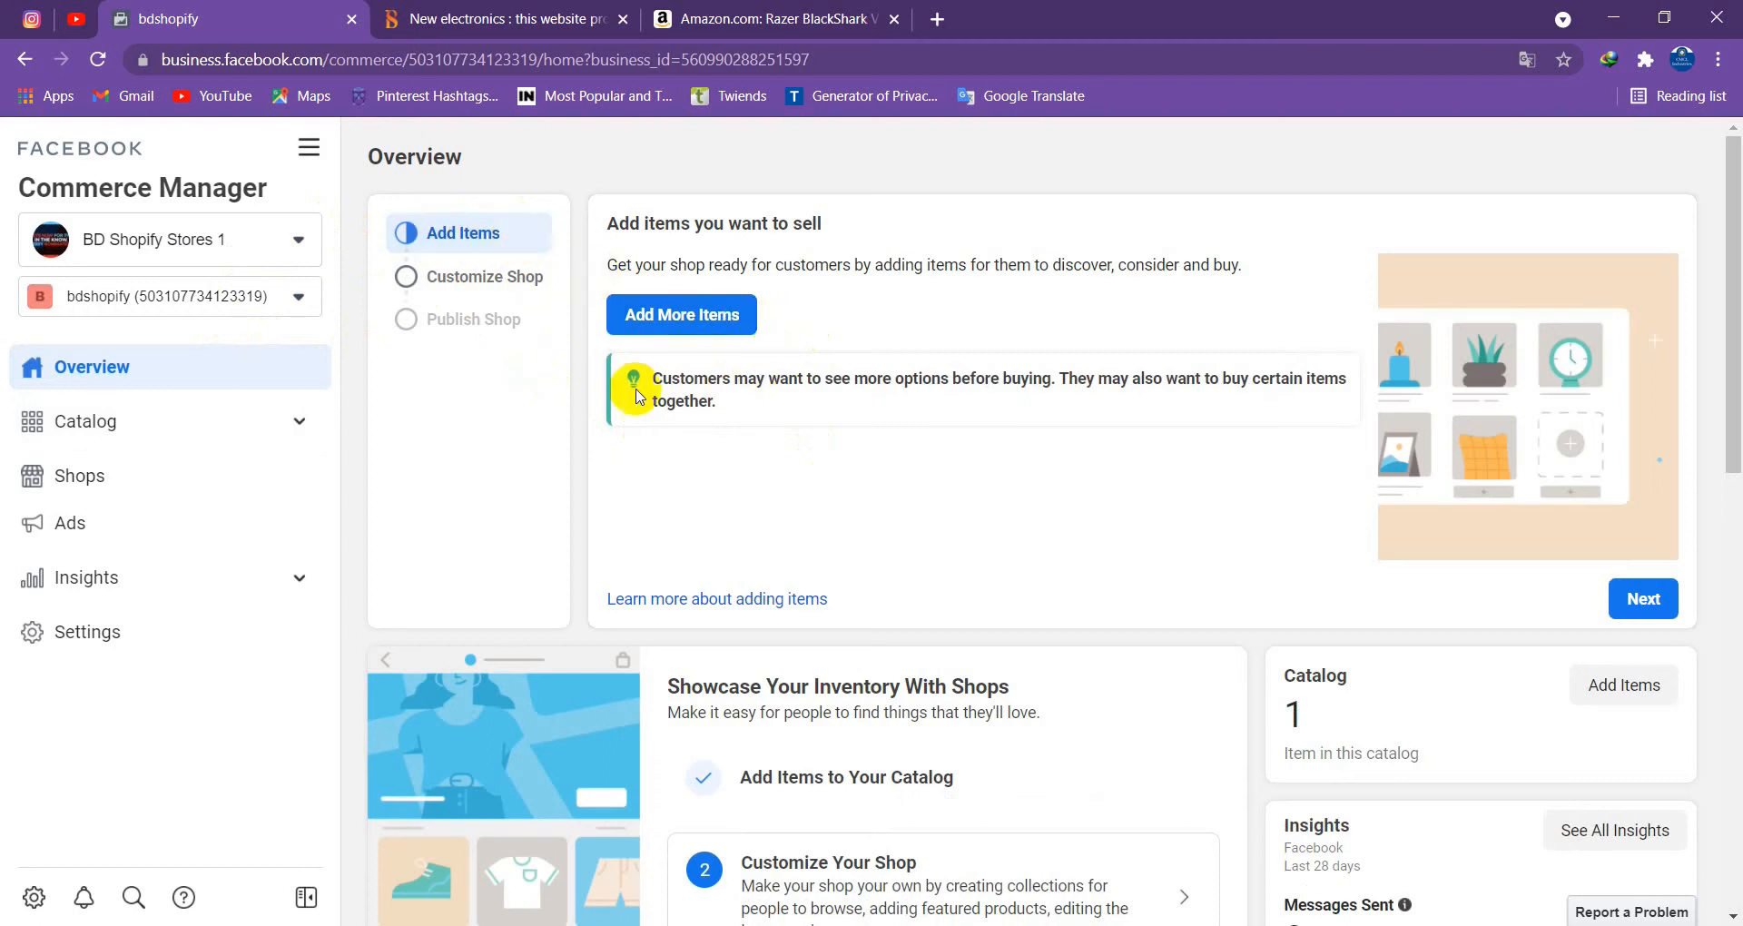
Examine the bdshopify shop's overview, including its setup stages, Action Needed notice, announcements and issues
scroll(608, 312, down, 6)
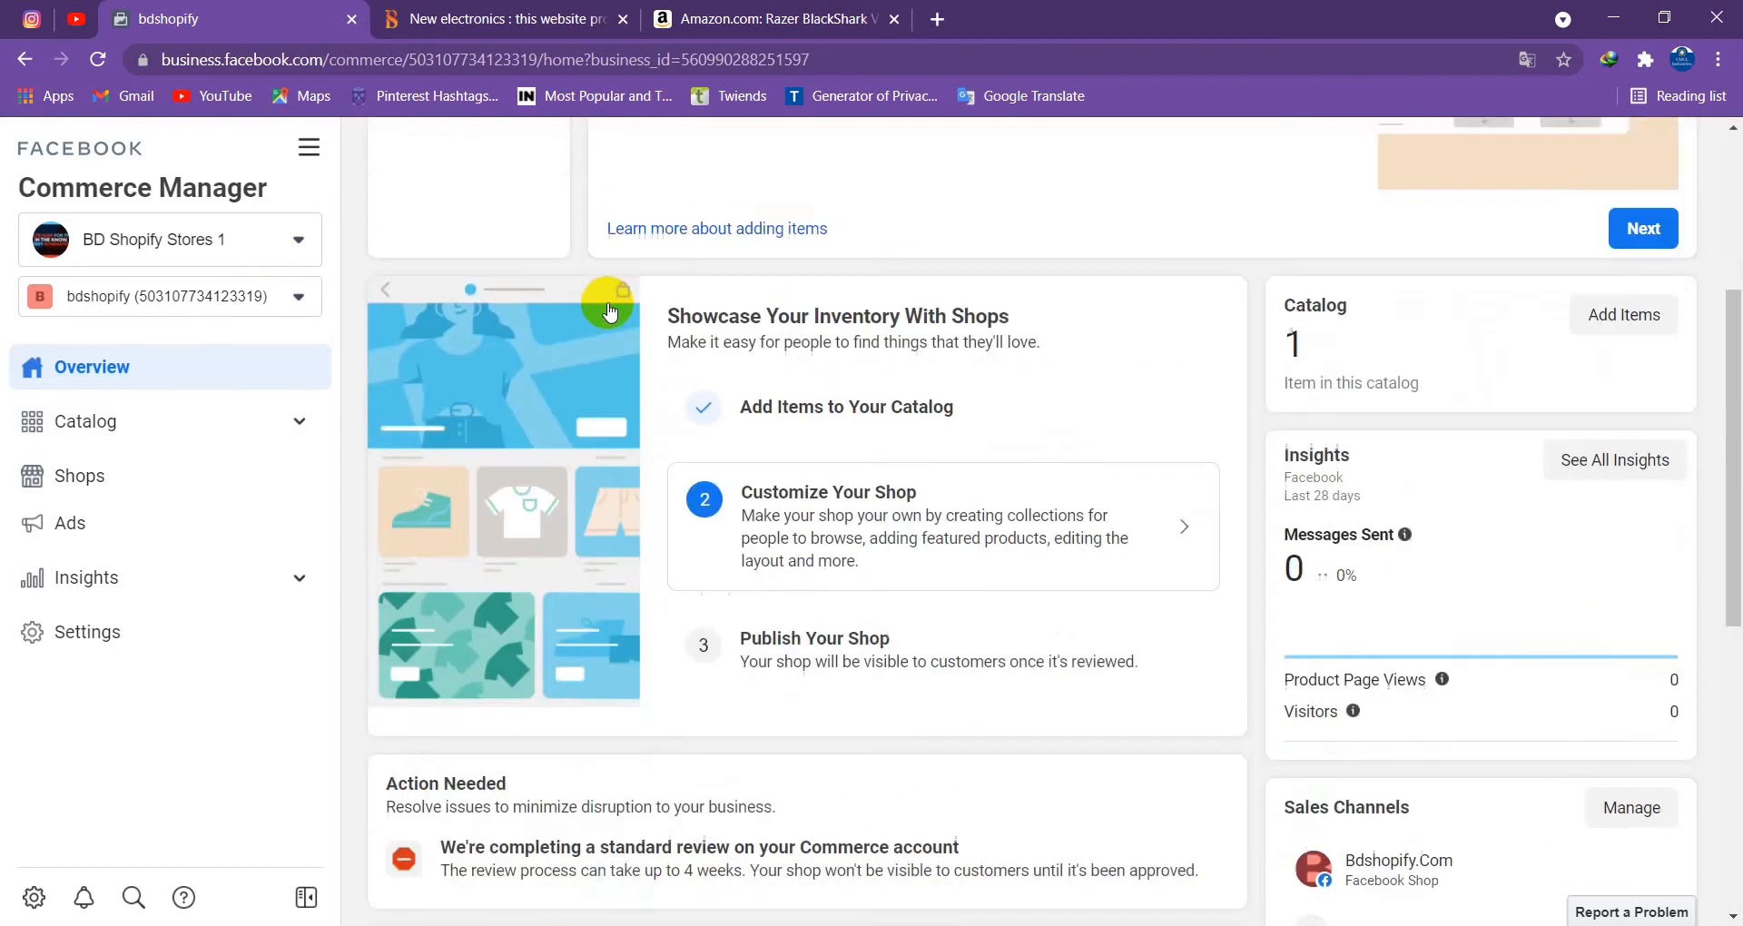
scroll(642, 354, down, 5)
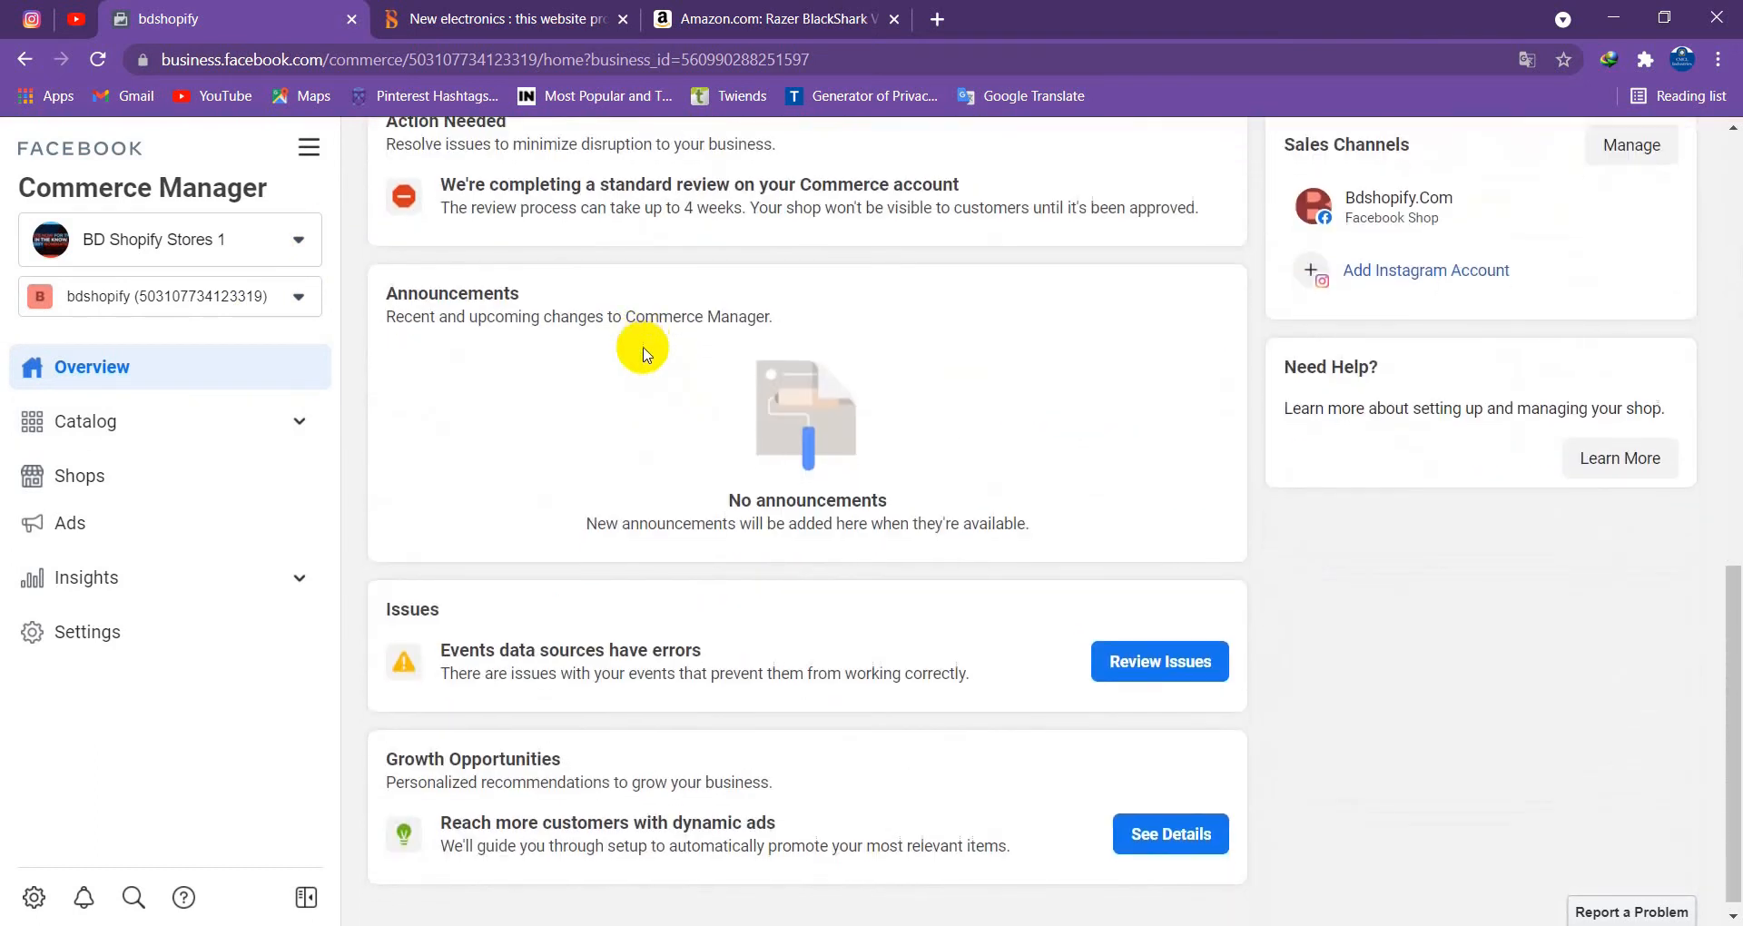
scroll(377, 328, up, 1)
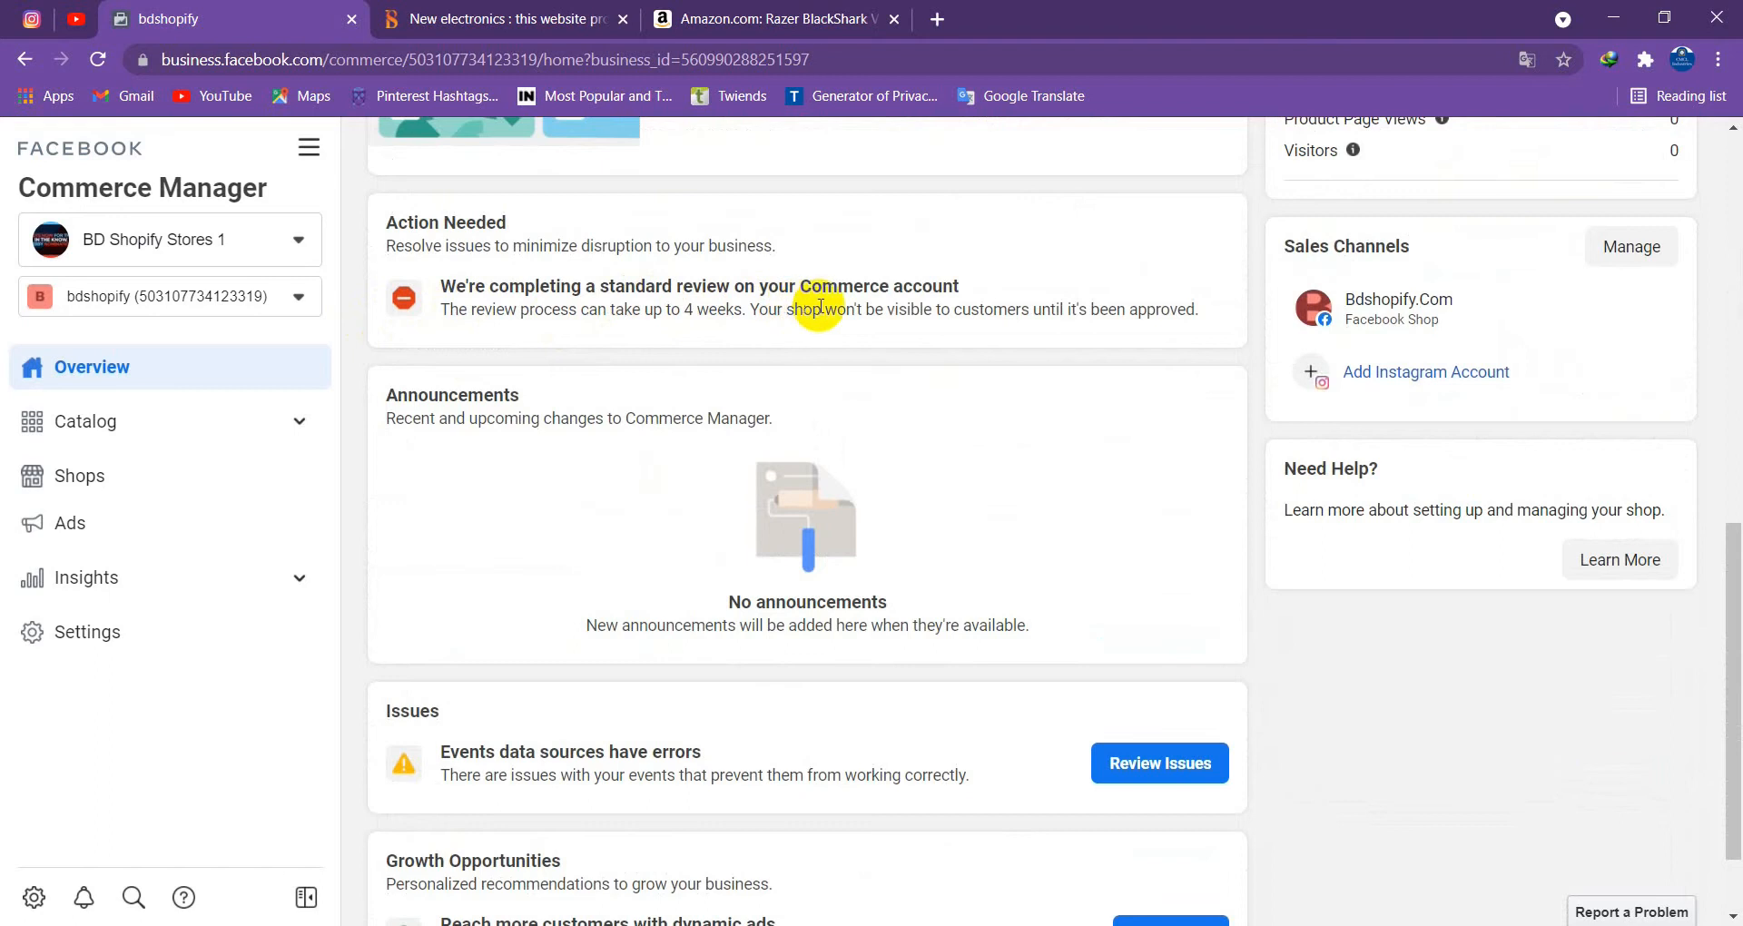
scroll(699, 413, up, 4)
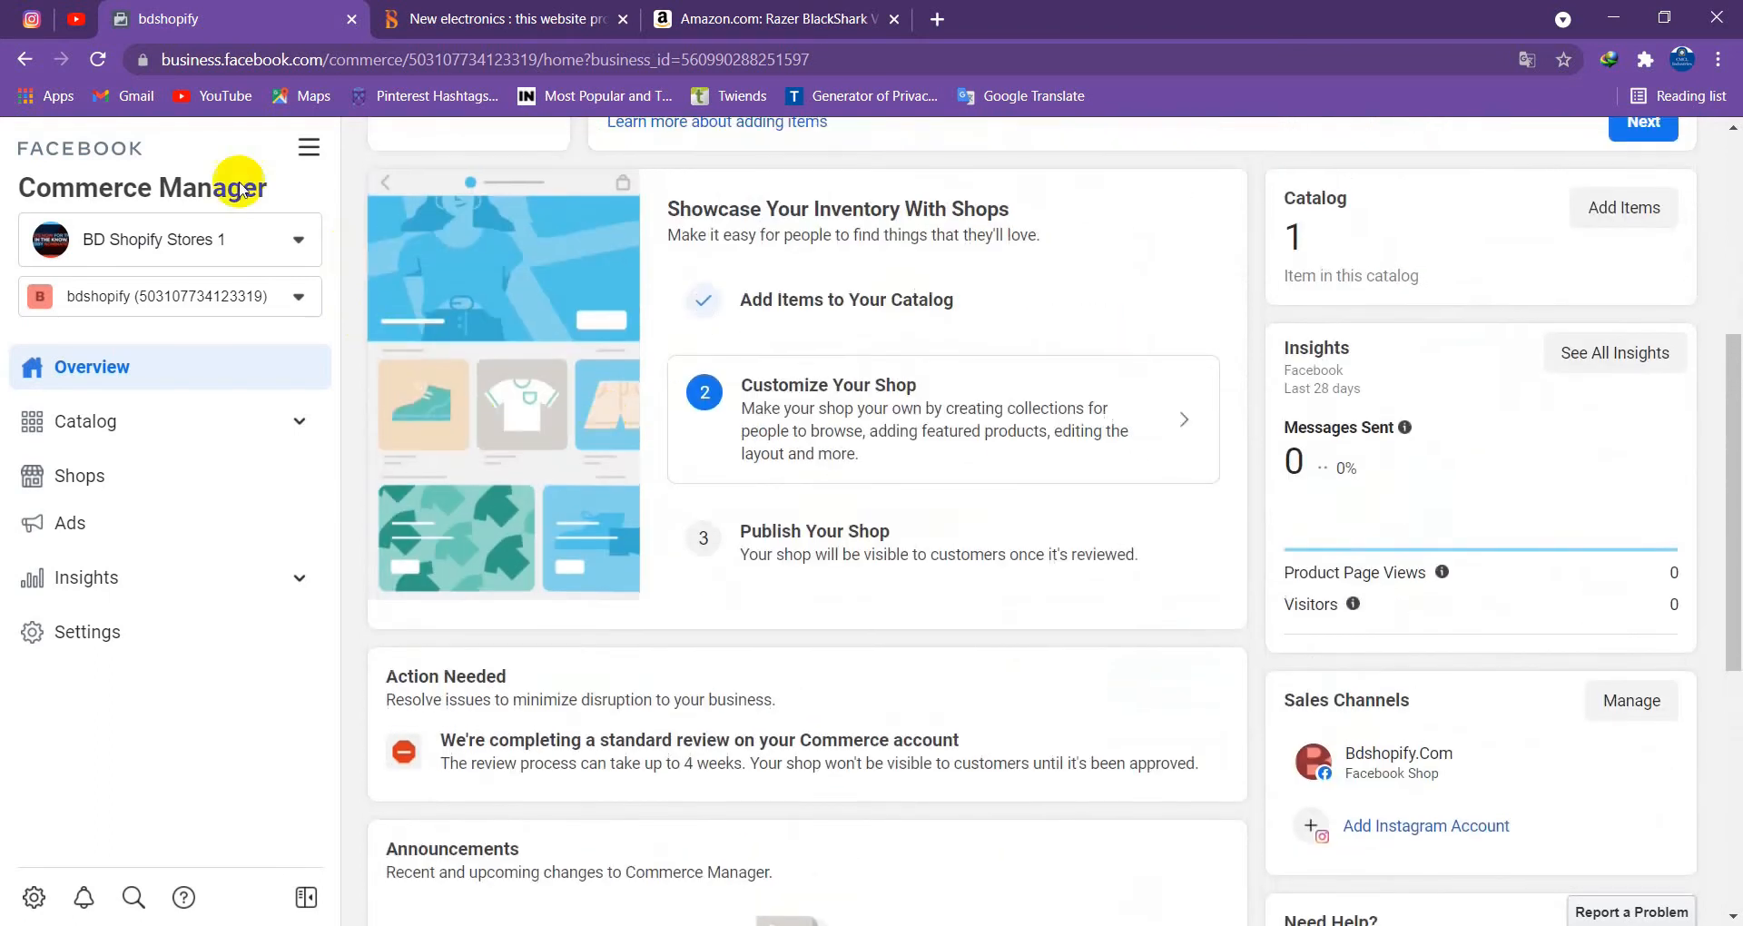
View the list of all Facebook business tools, close it and return to the start of the bdshopify overview
click(313, 148)
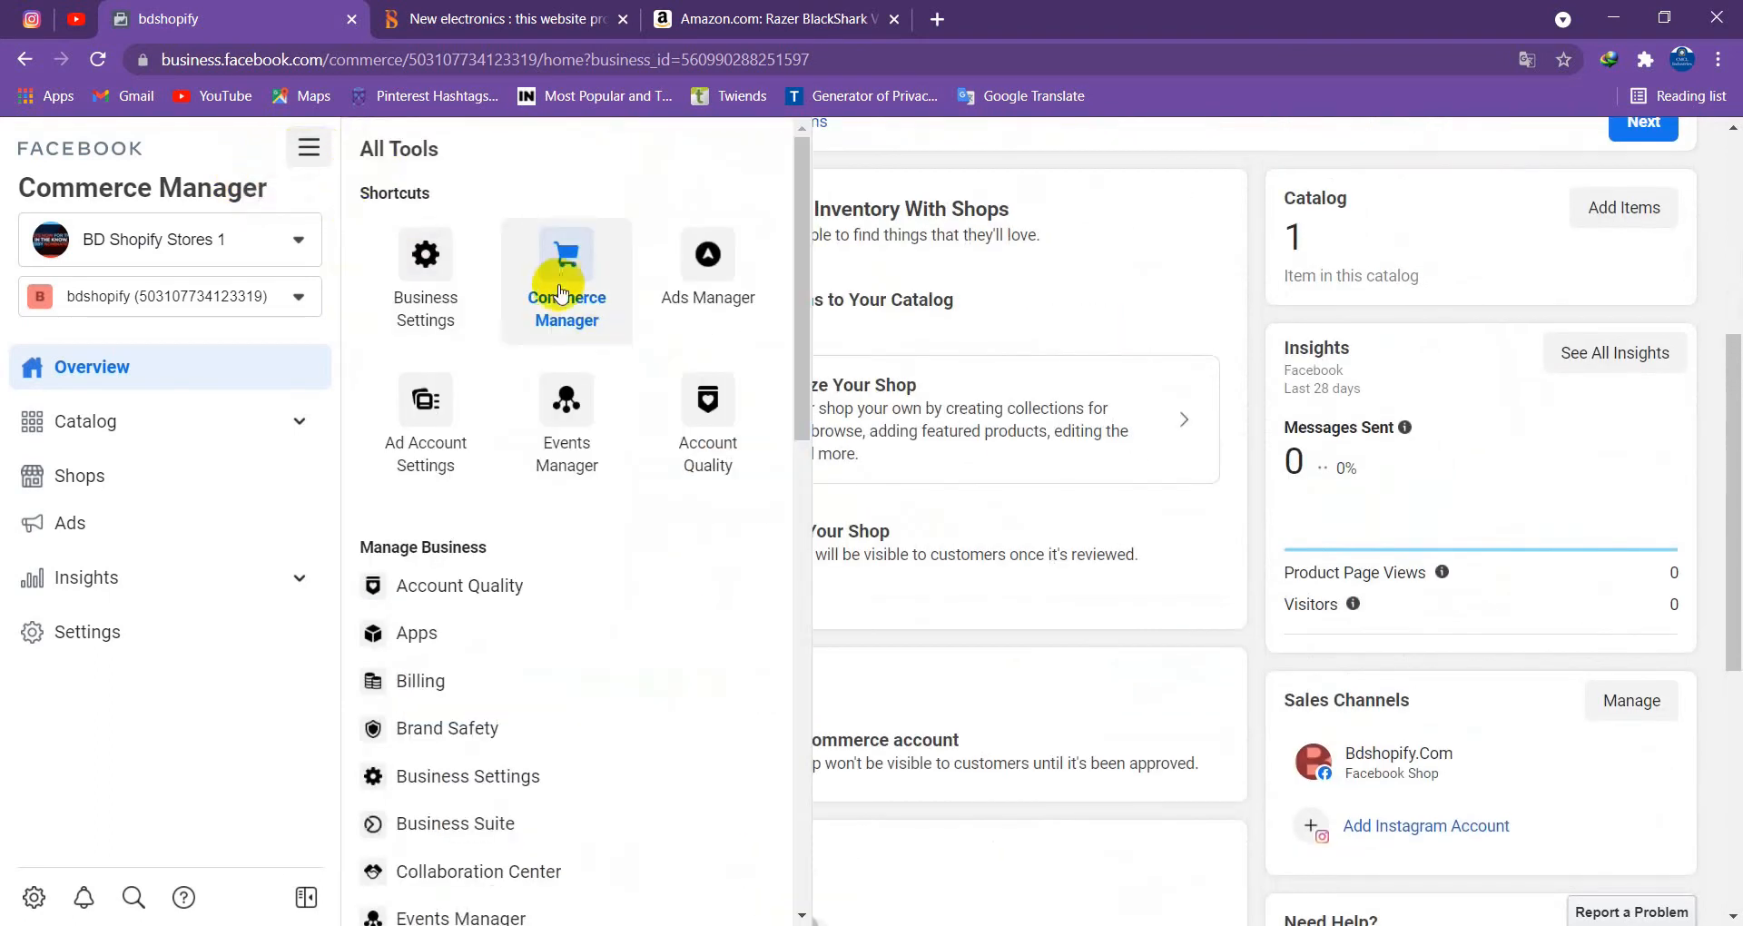
click(308, 147)
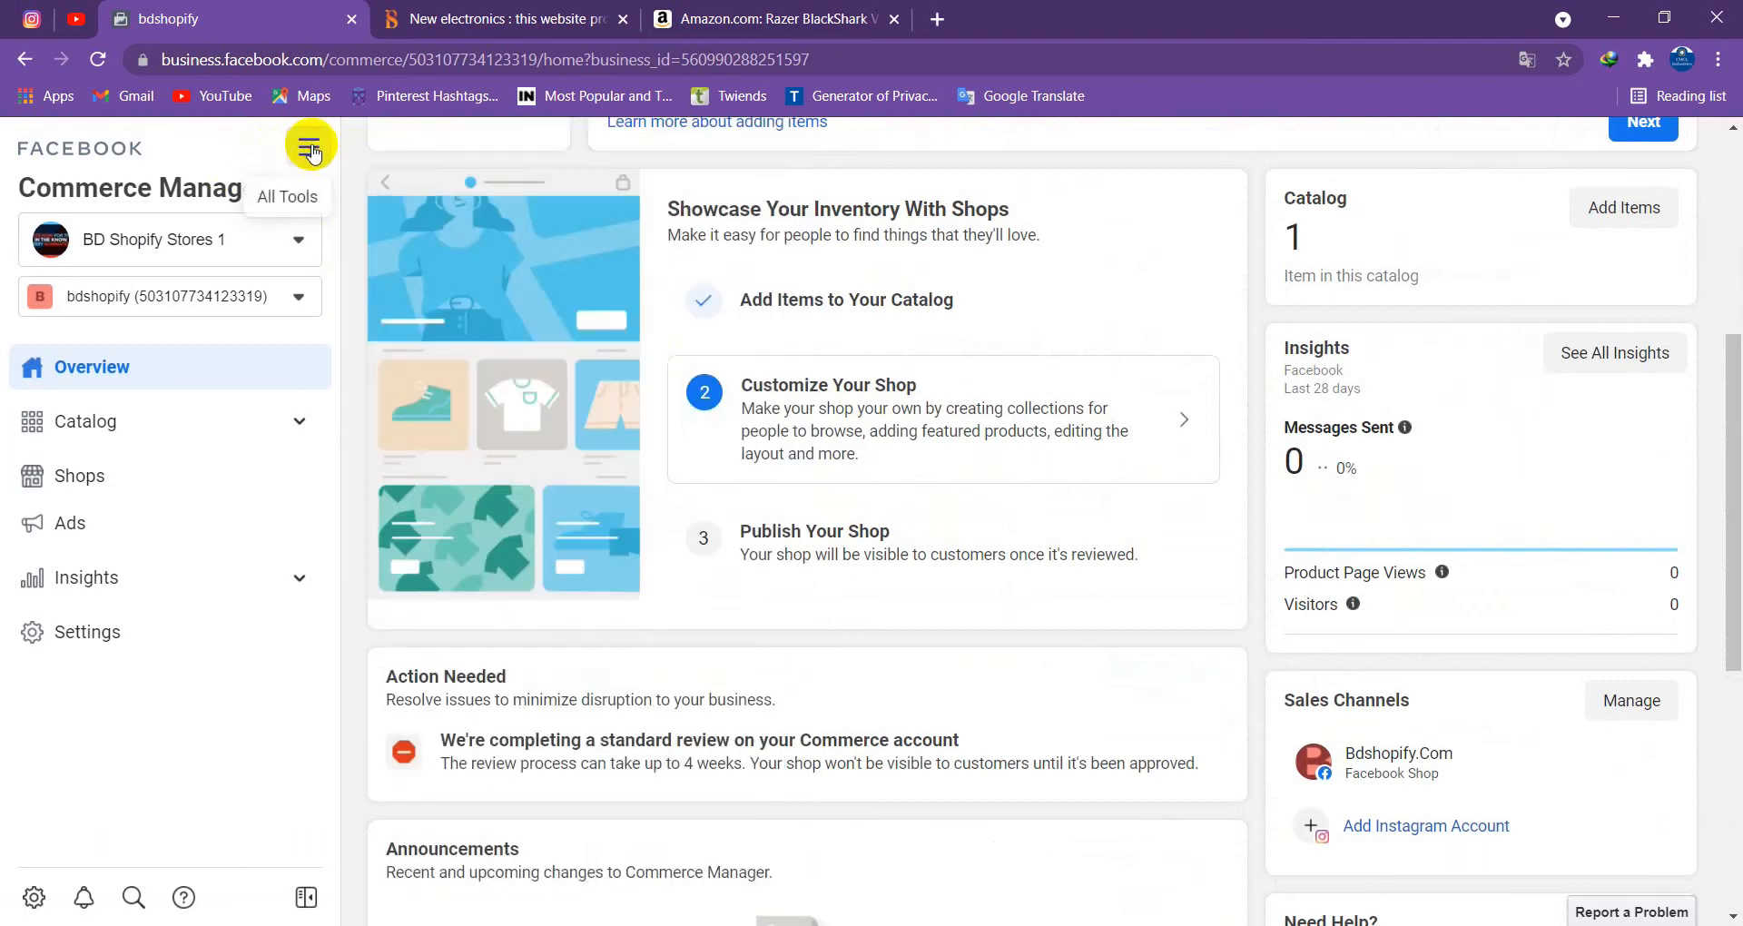
scroll(608, 436, up, 3)
scroll(521, 478, up, 4)
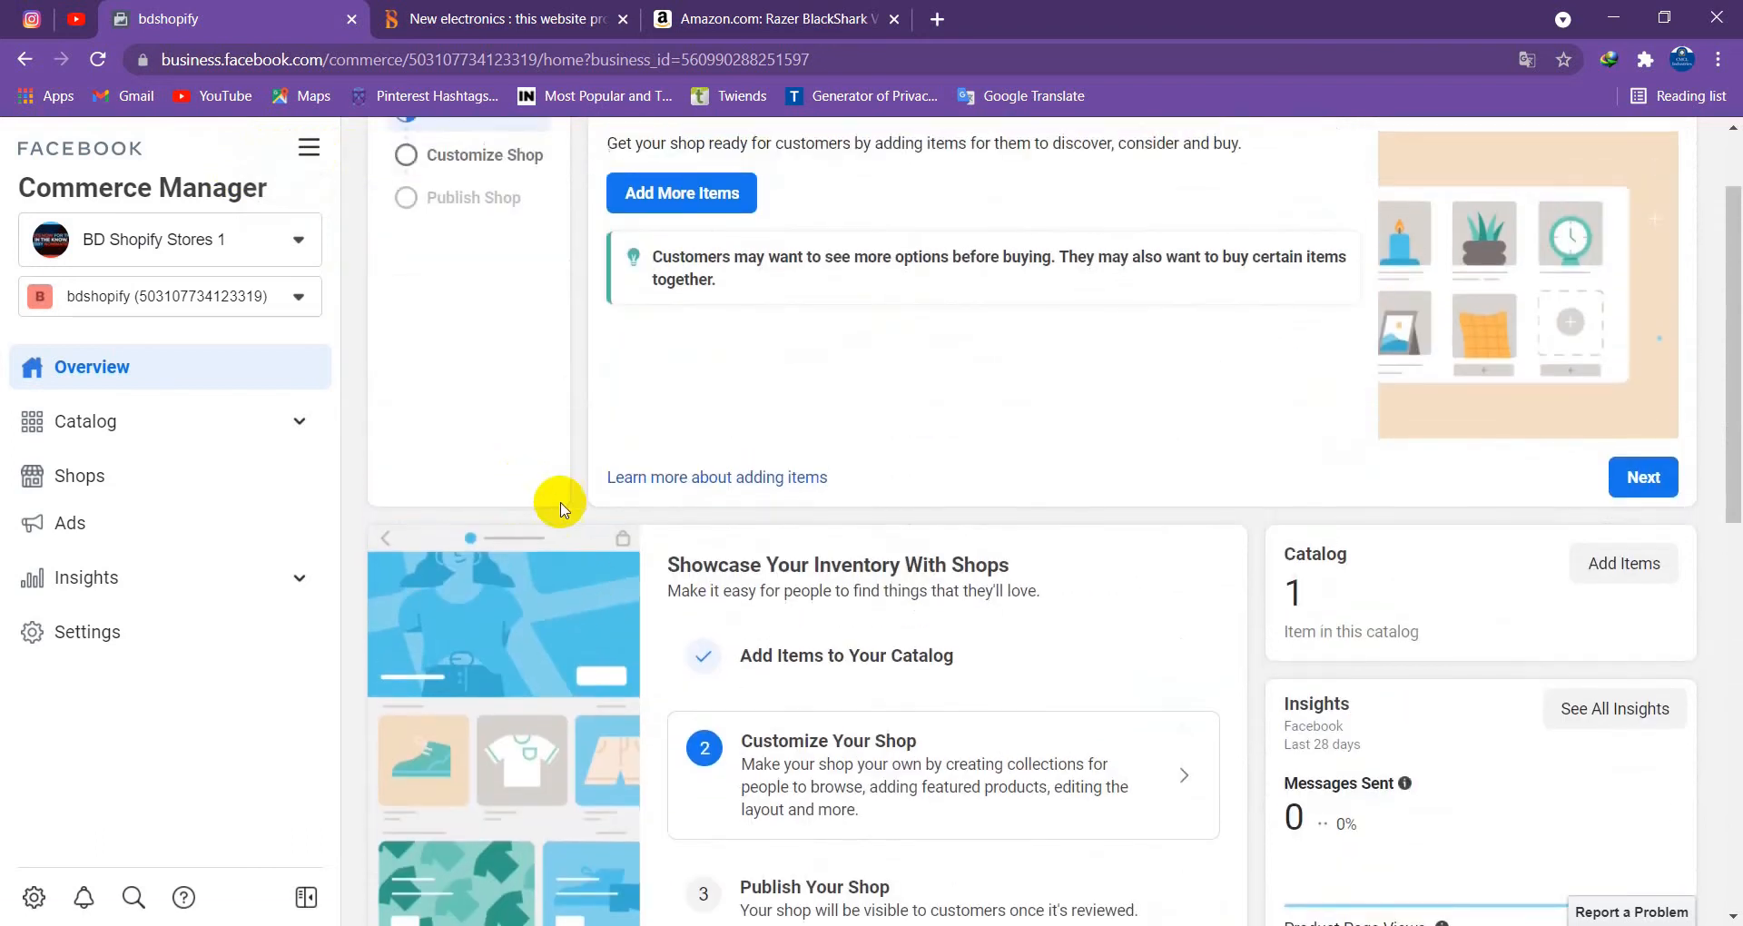
Examine the Action Needed section on the bdshopify overview for the commerce account's review status
scroll(723, 493, down, 10)
scroll(633, 455, up, 3)
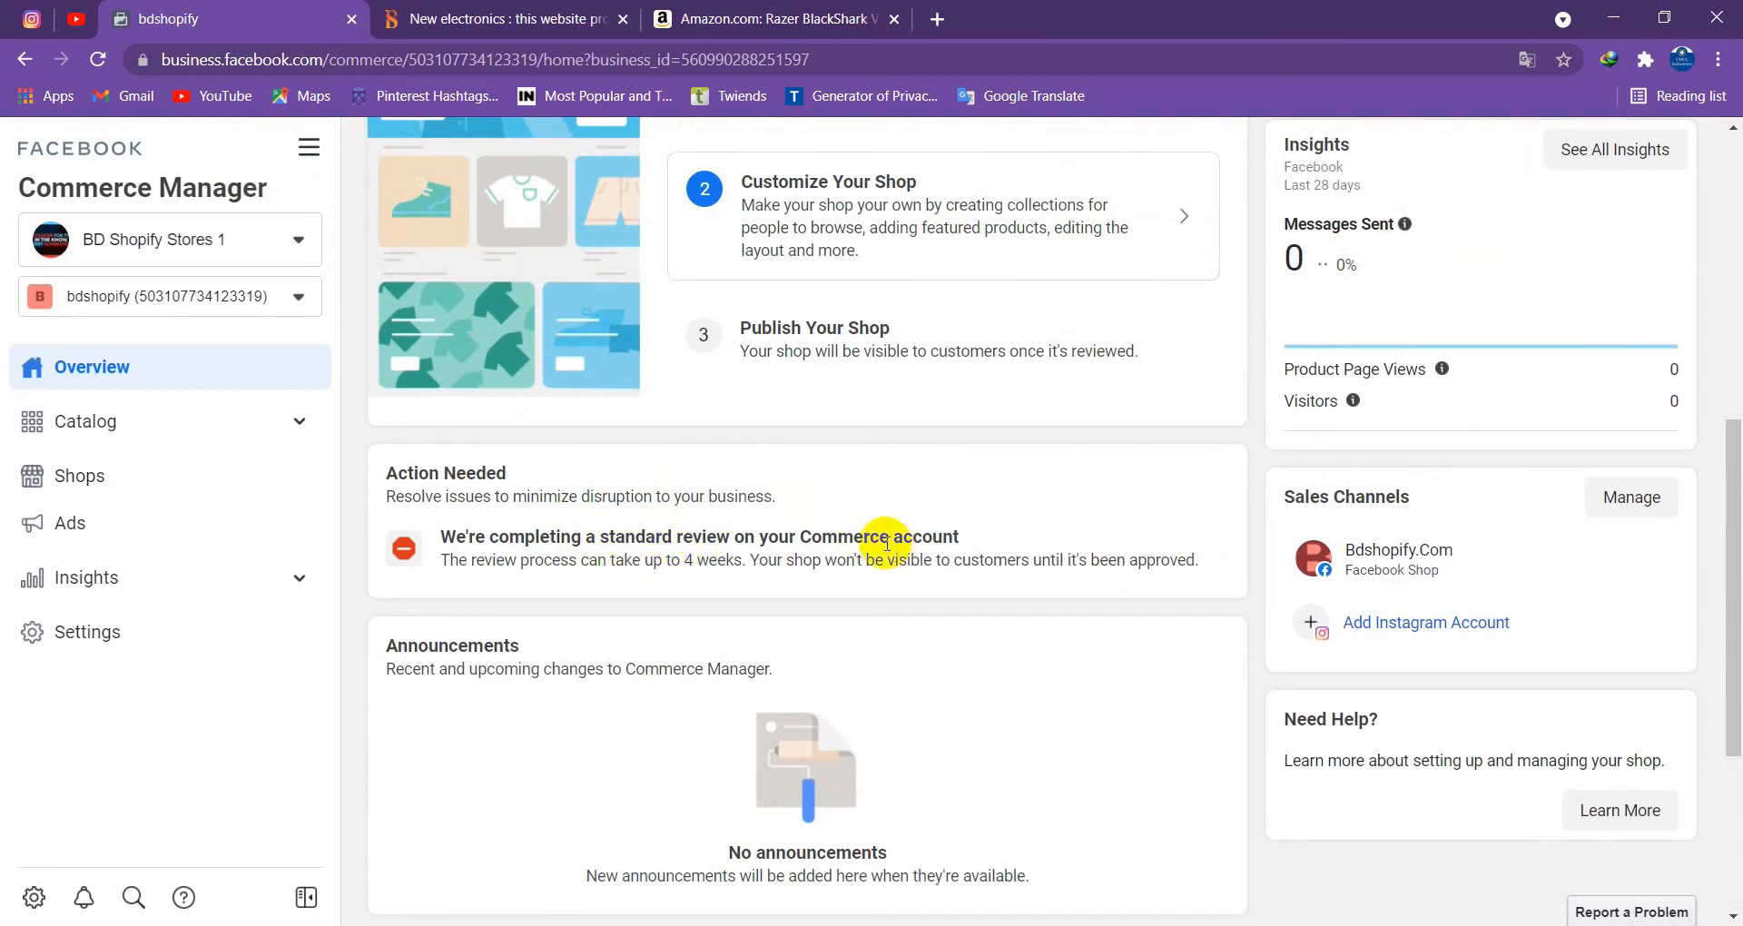
scroll(873, 570, up, 7)
scroll(877, 578, up, 1)
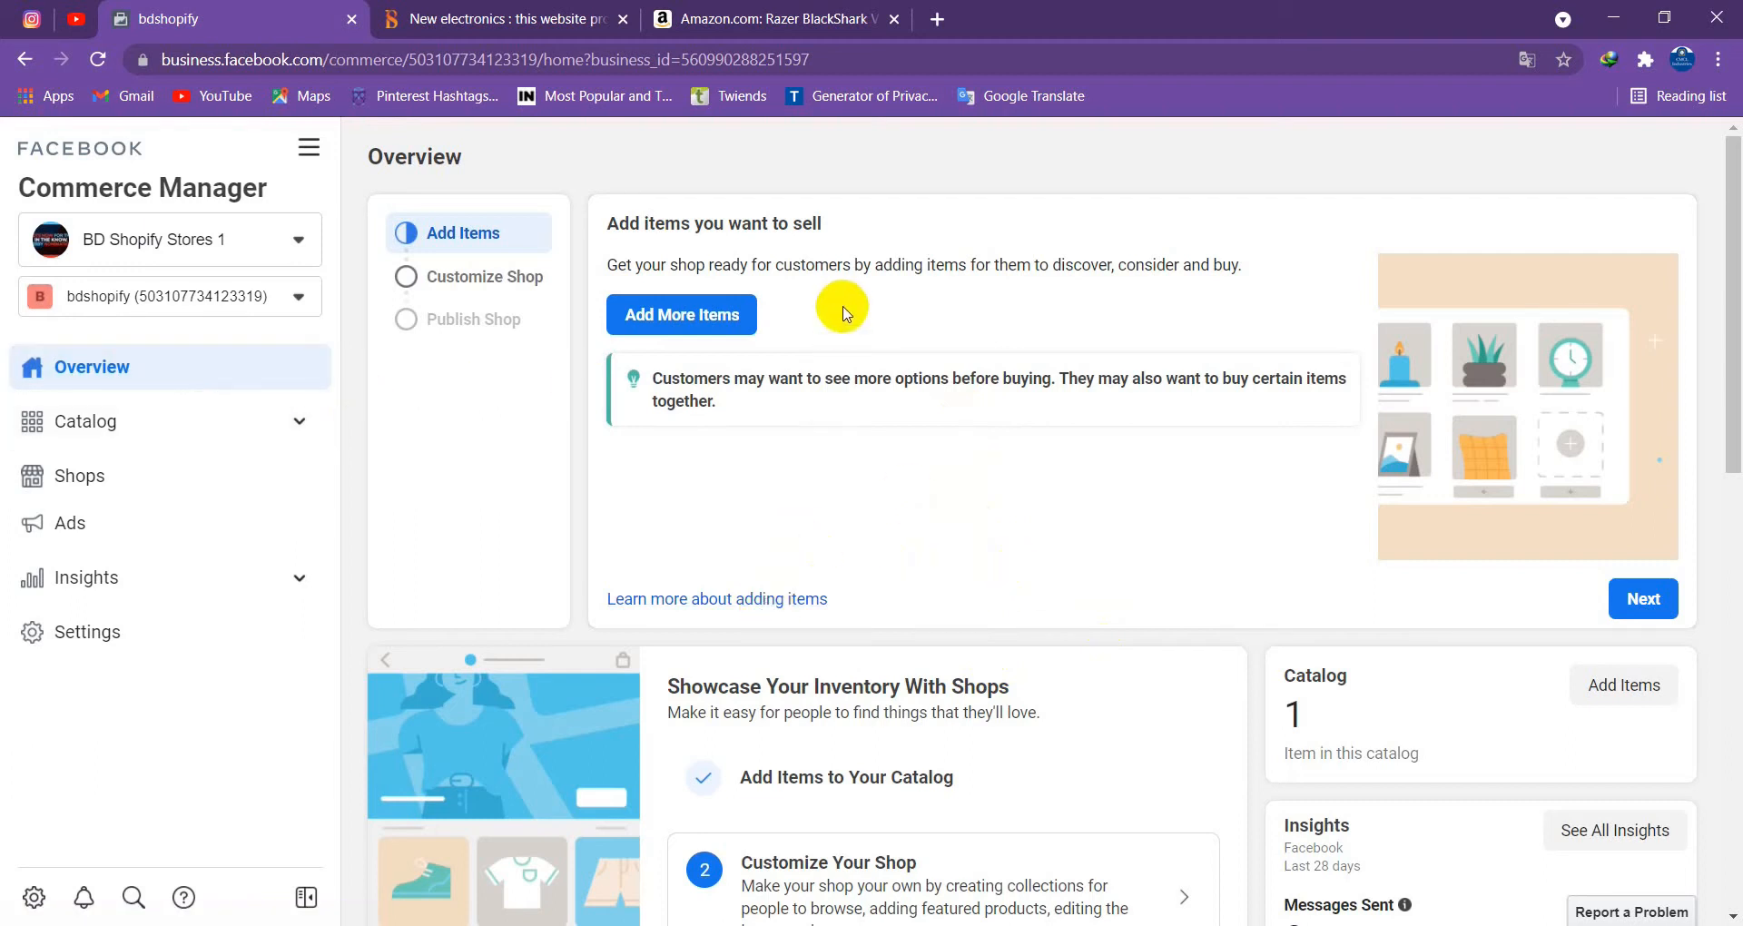
scroll(814, 517, down, 6)
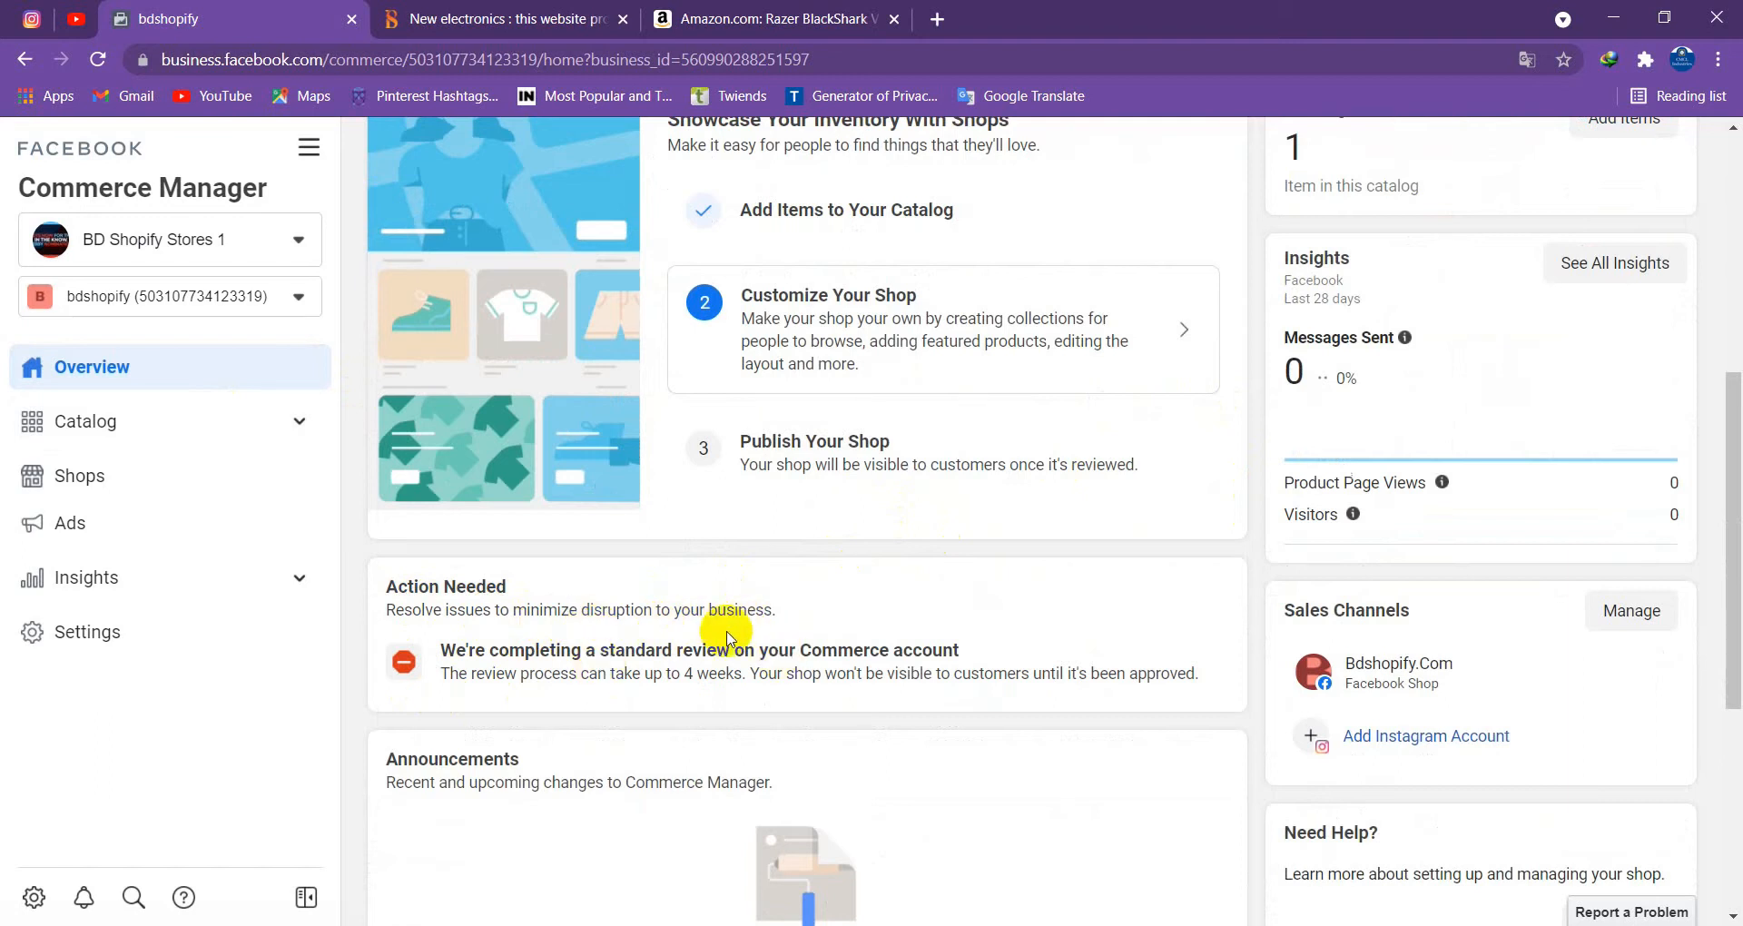
scroll(681, 575, up, 1)
scroll(828, 618, down, 1)
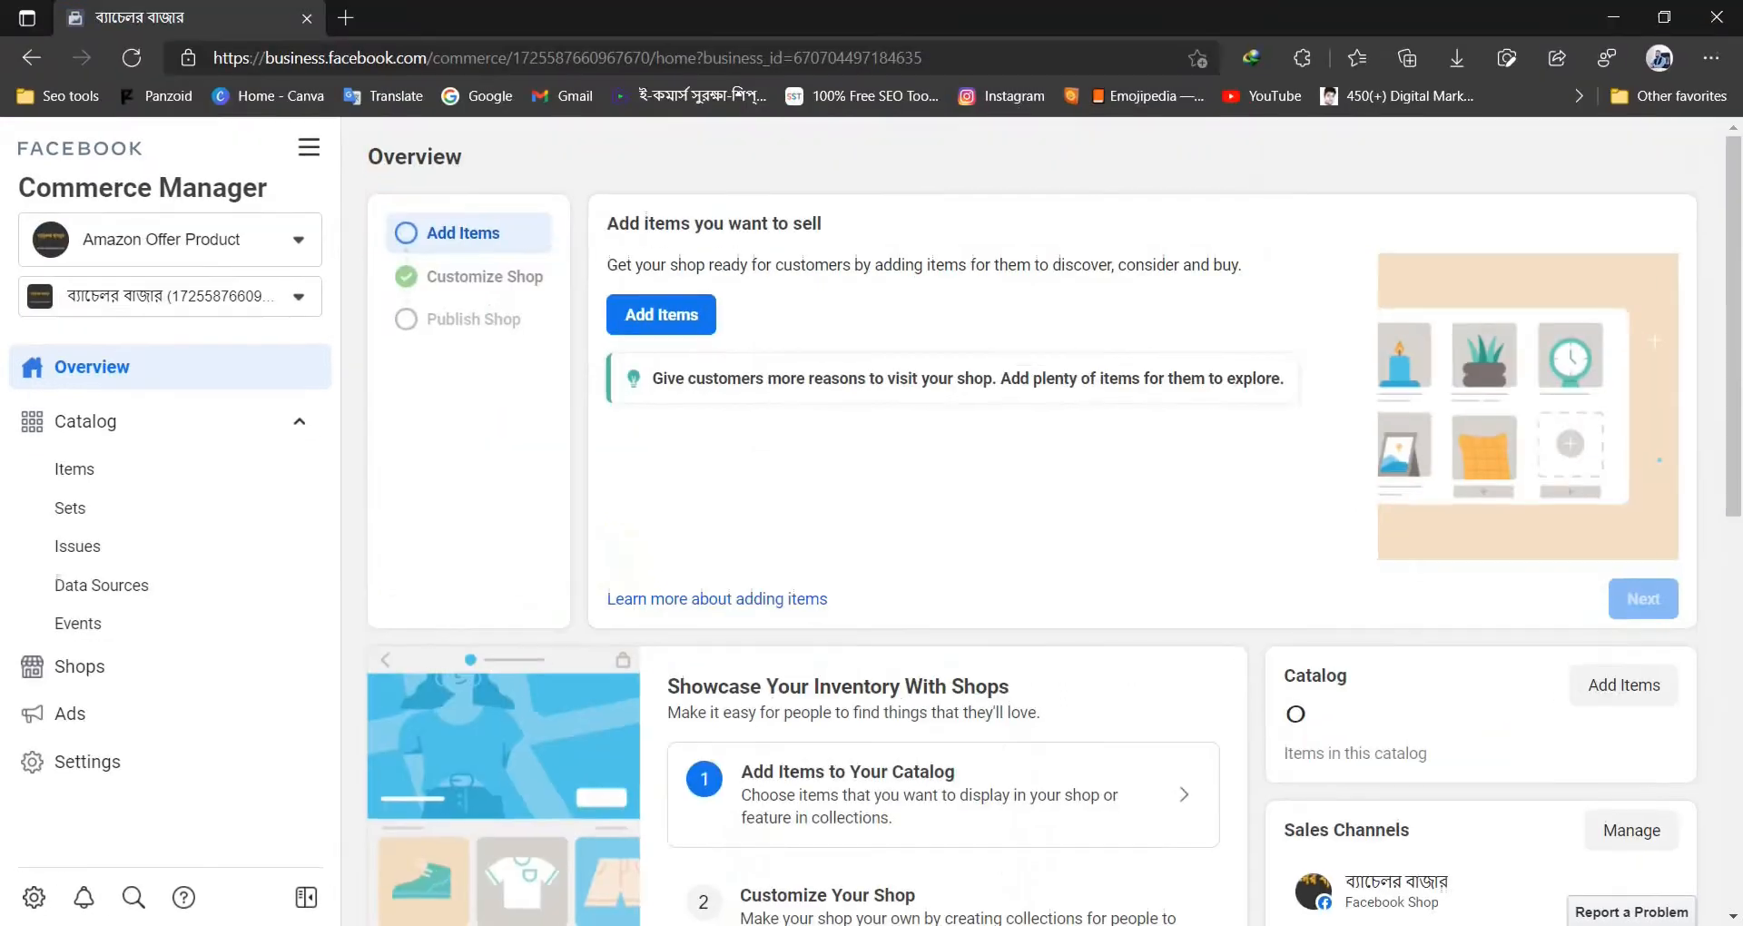
Examine the Amazon Offer Product shop's approval announcement and setup stages, and collapse the Catalog submenu
scroll(762, 454, down, 5)
scroll(872, 481, down, 4)
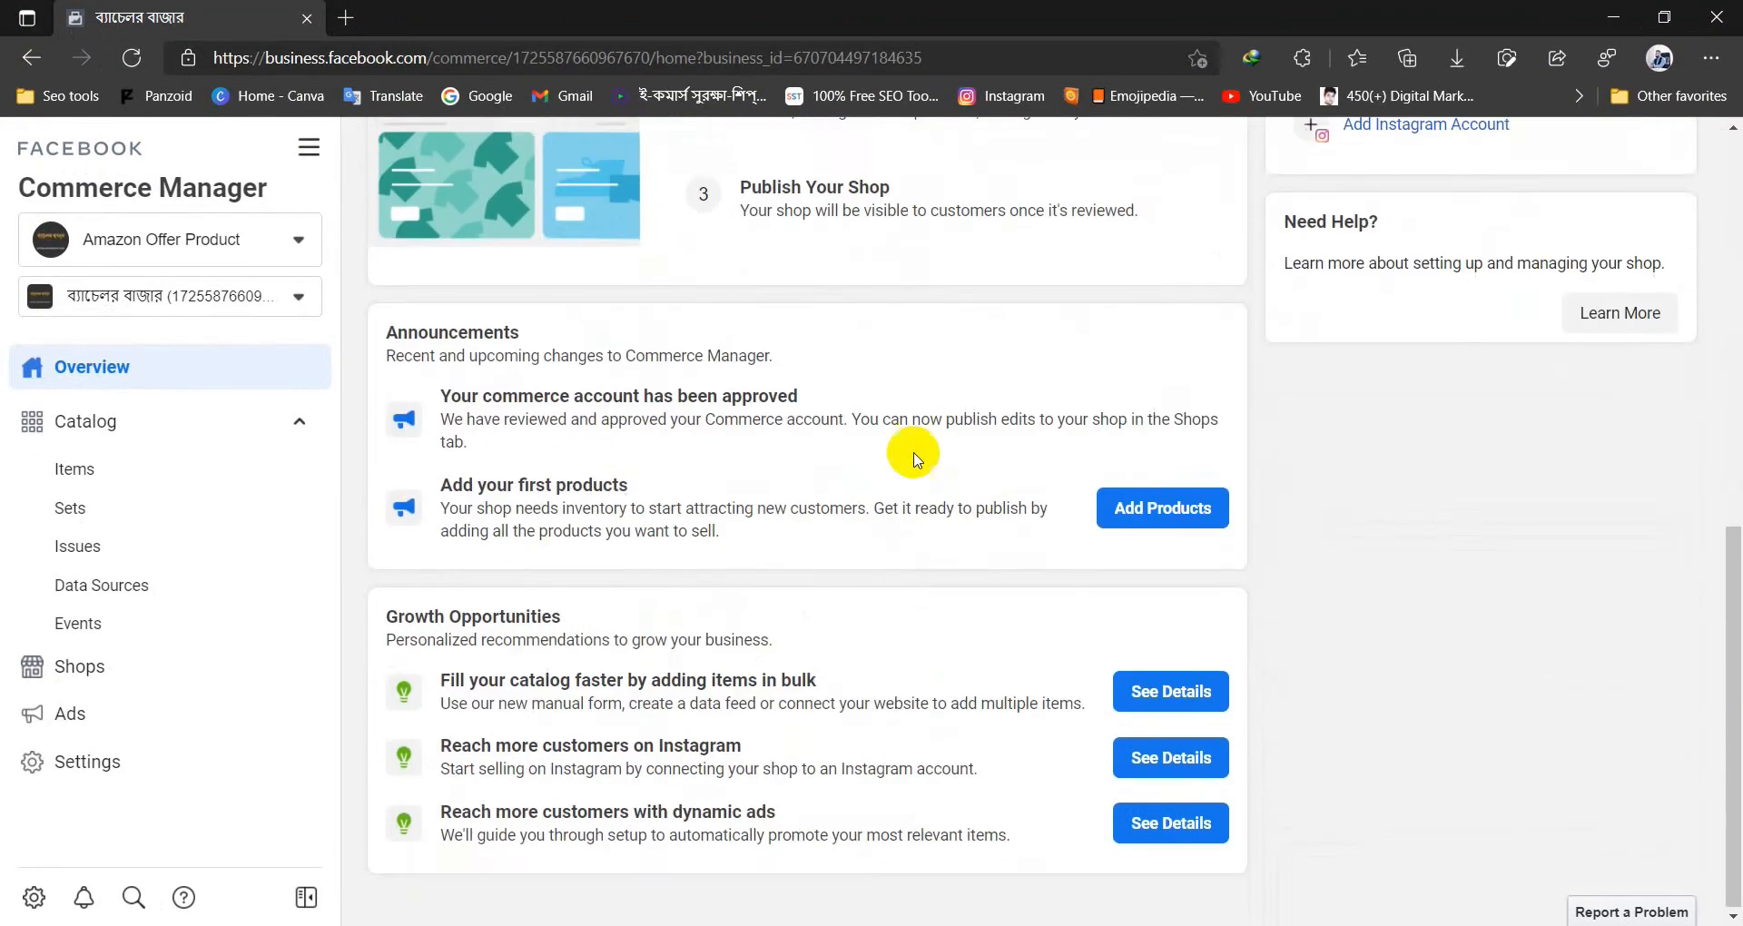
scroll(1007, 438, up, 6)
scroll(1007, 438, up, 3)
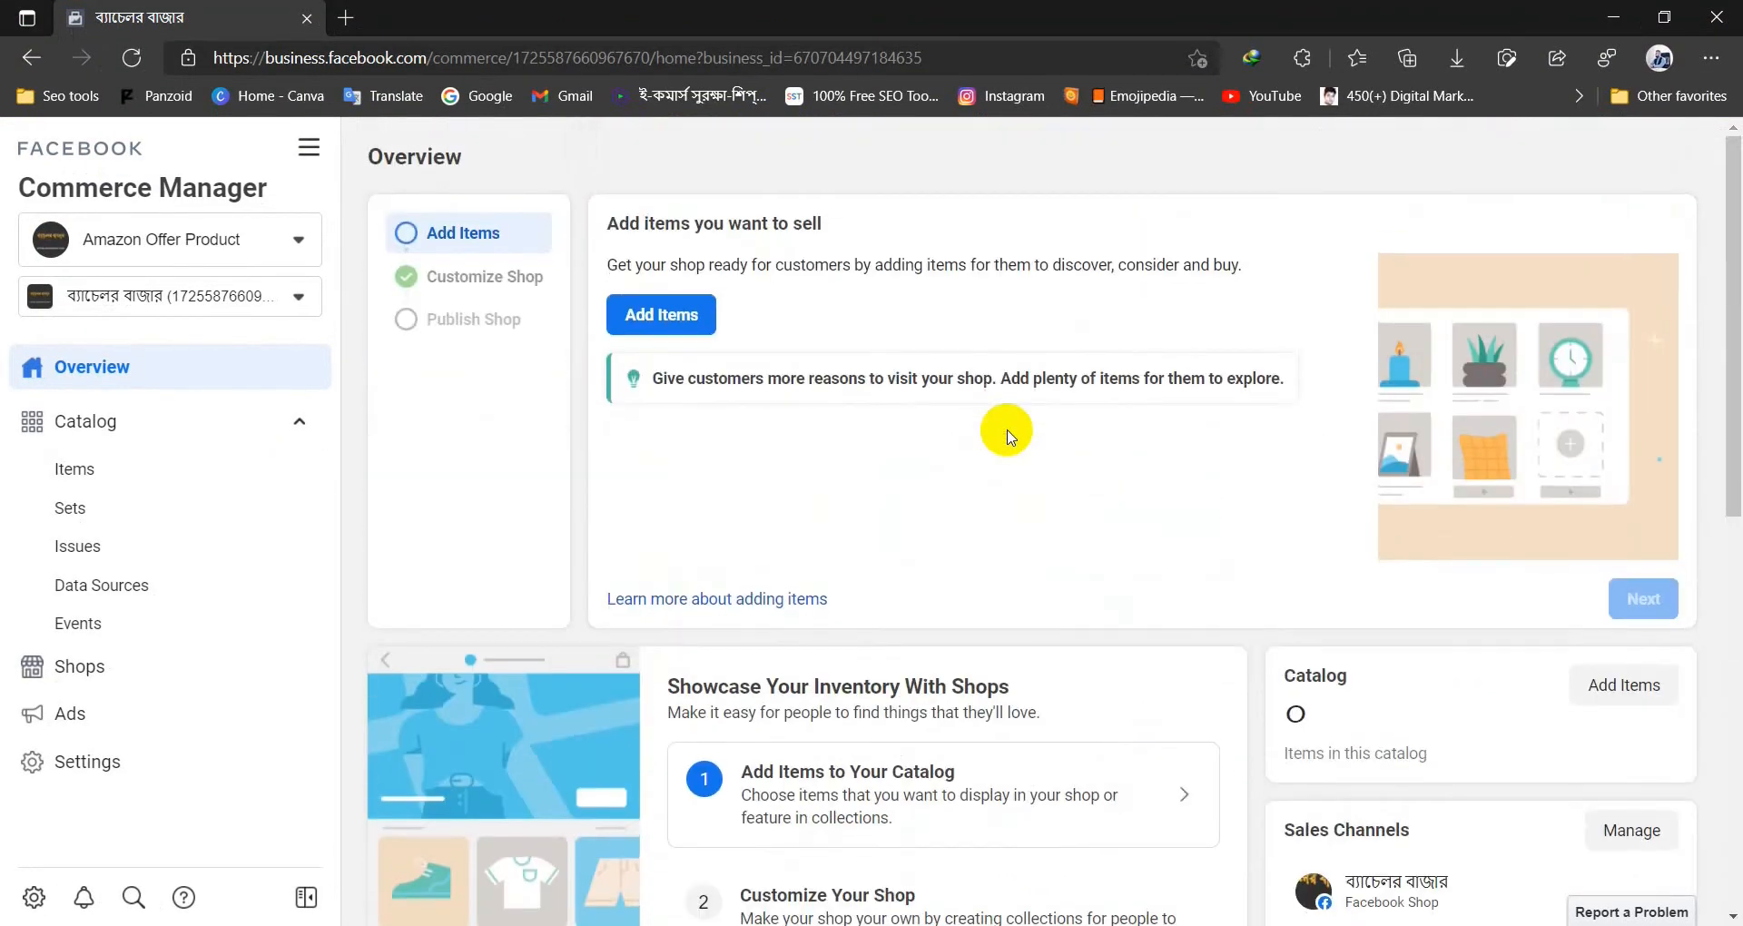
scroll(885, 390, down, 1)
scroll(884, 391, down, 2)
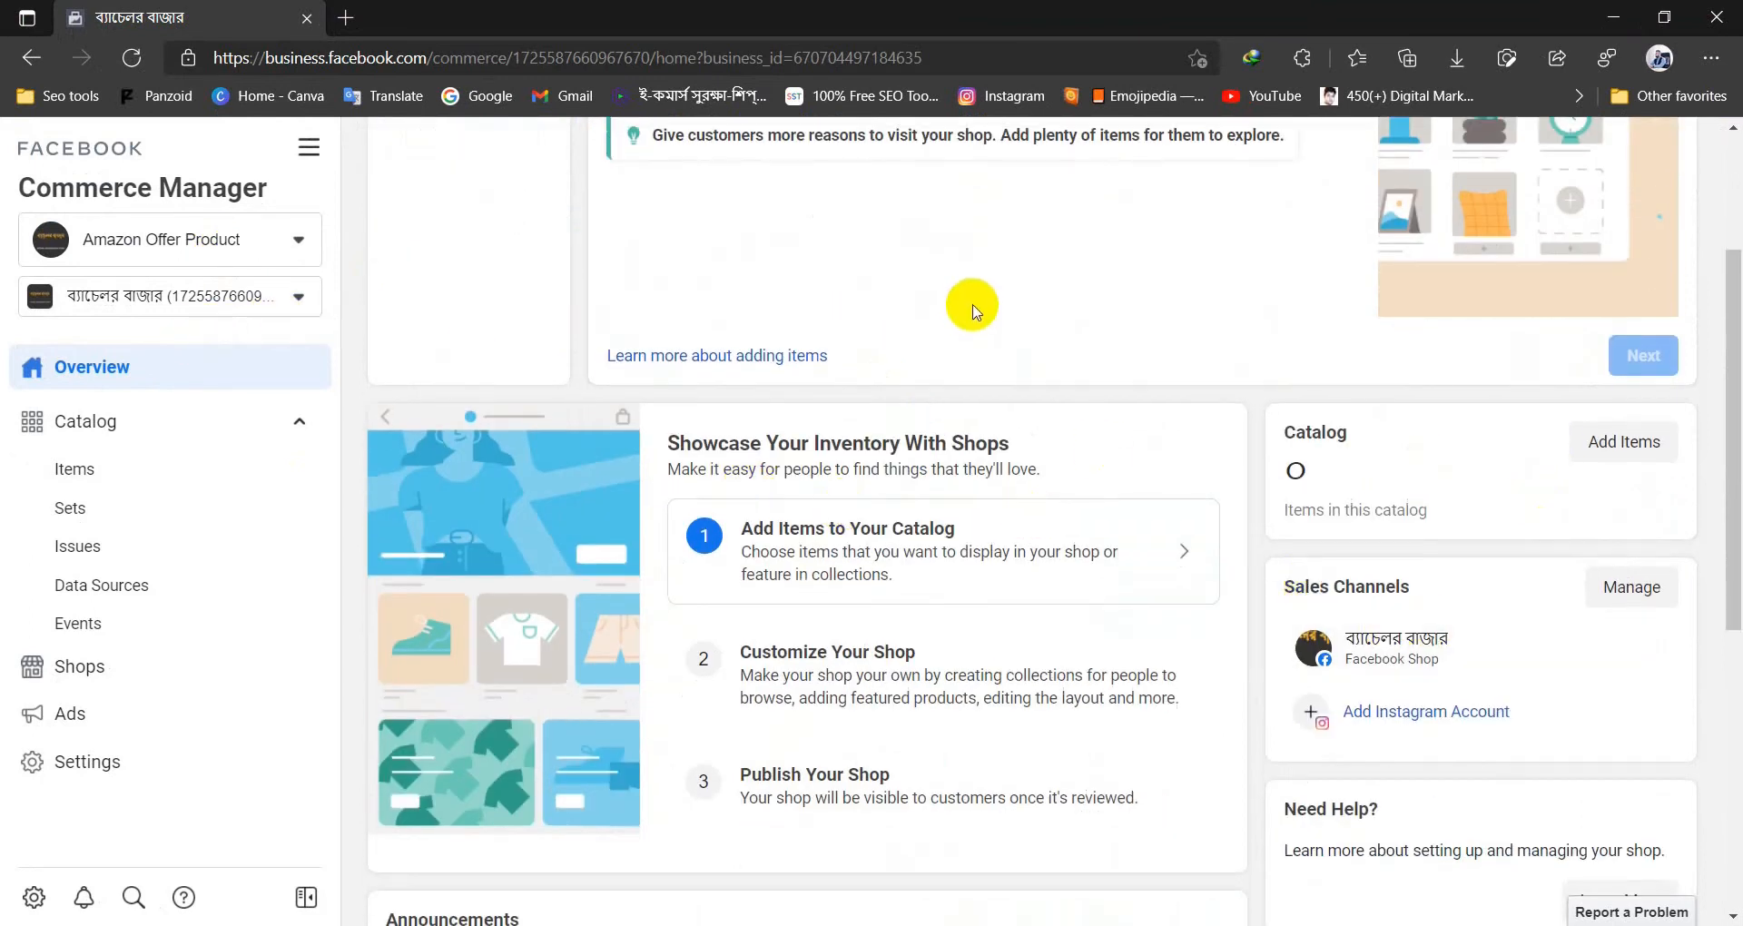
scroll(969, 305, up, 3)
click(295, 421)
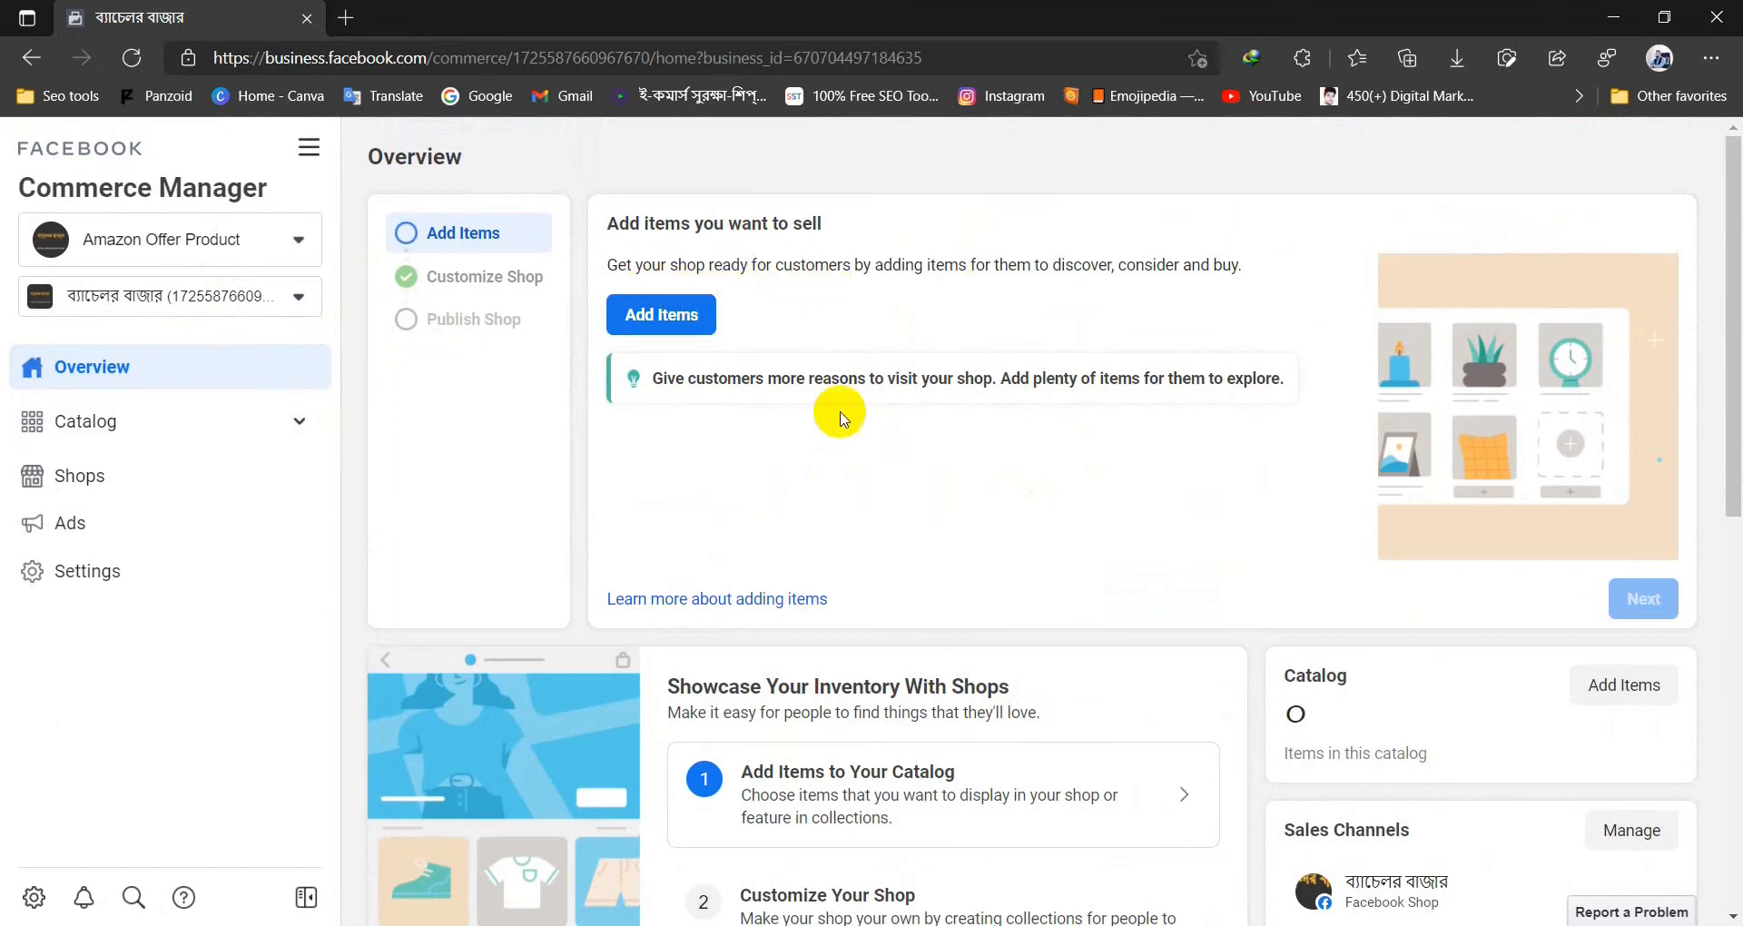
scroll(1060, 372, down, 4)
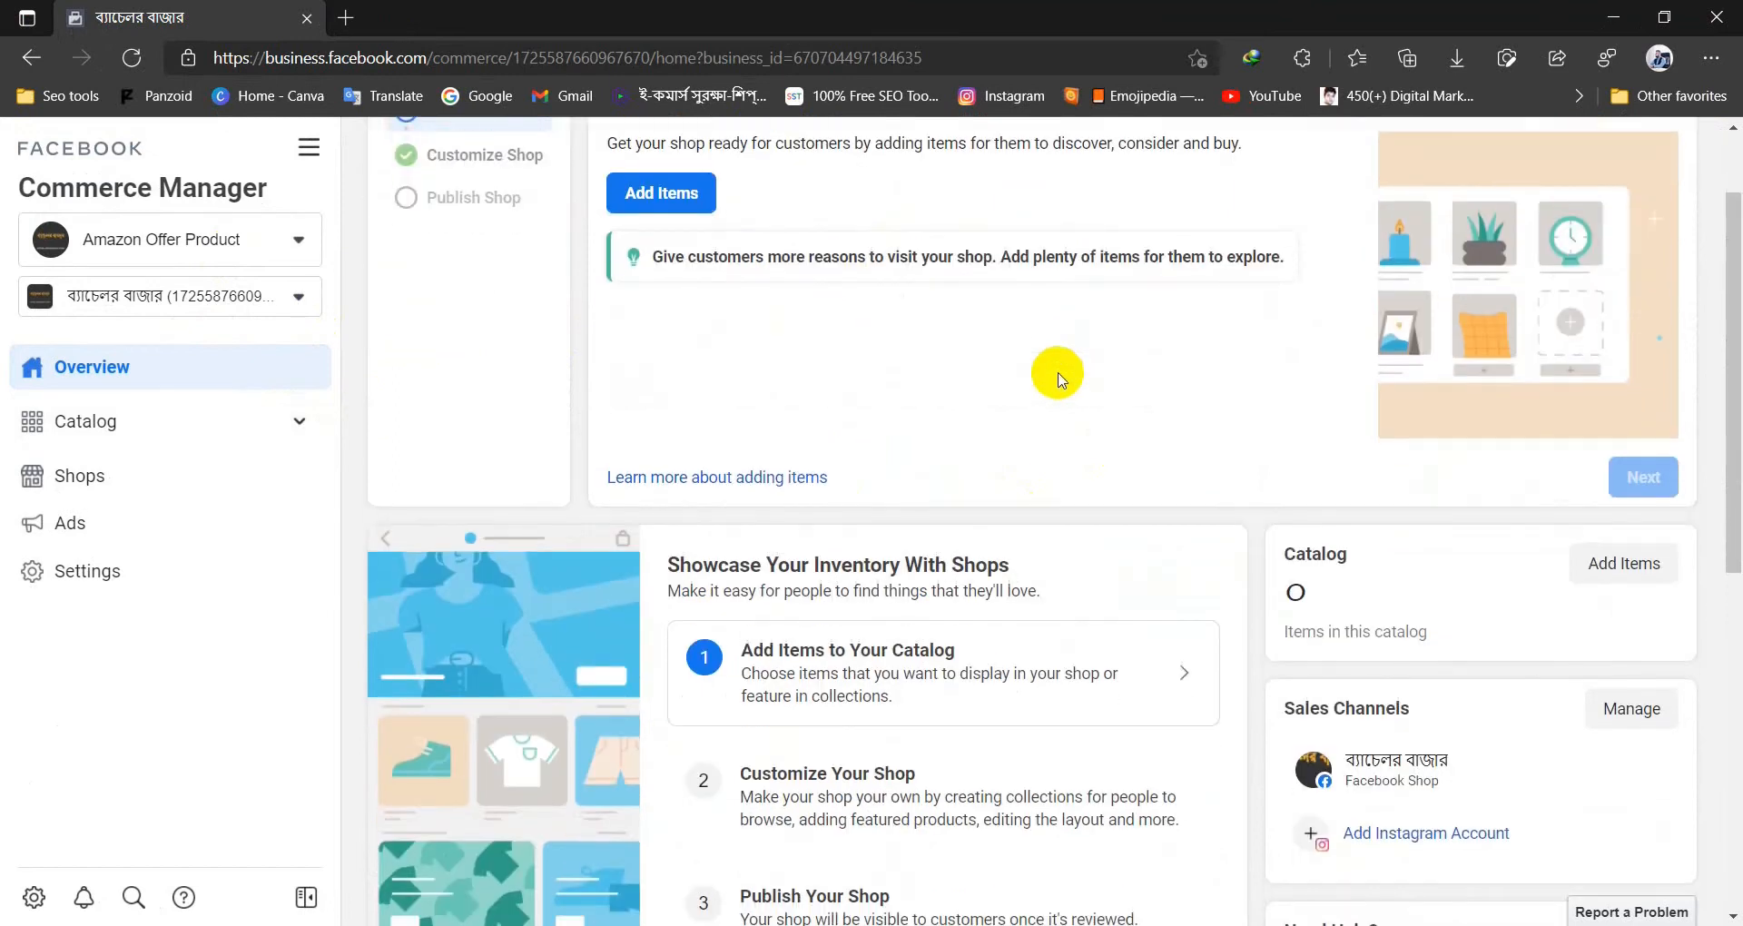
scroll(590, 358, up, 4)
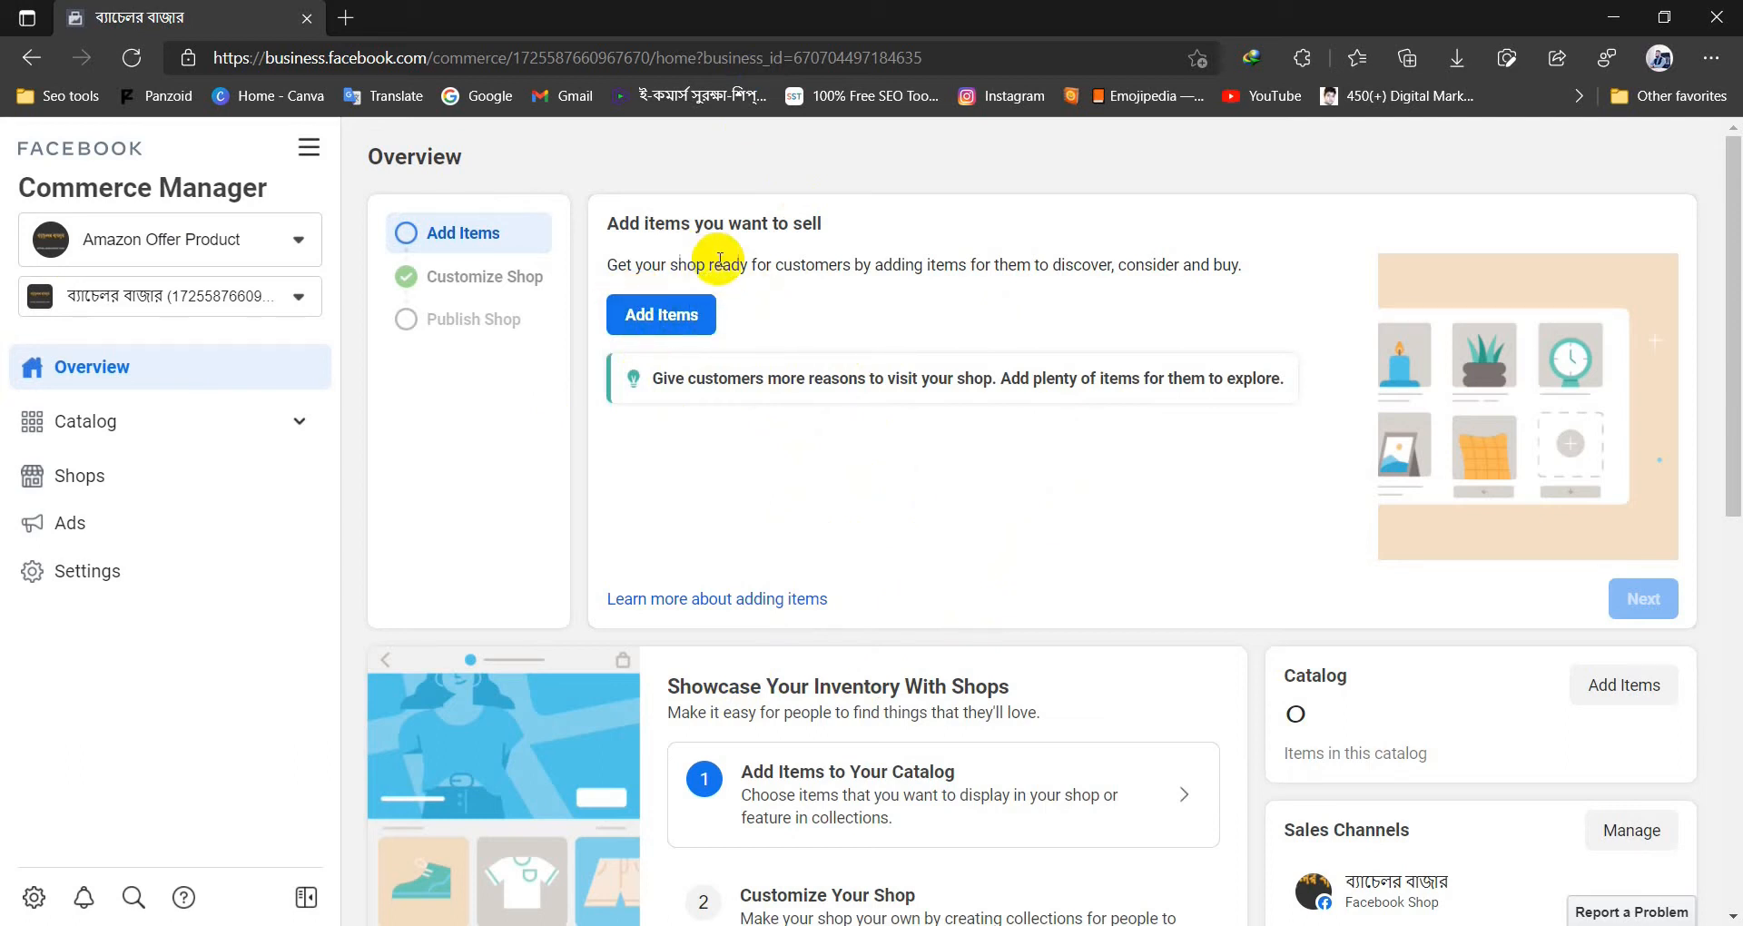
Switch to the bdshopify shop in Google Chrome, review its overview and start adding more items
mouse_move(1146, 925)
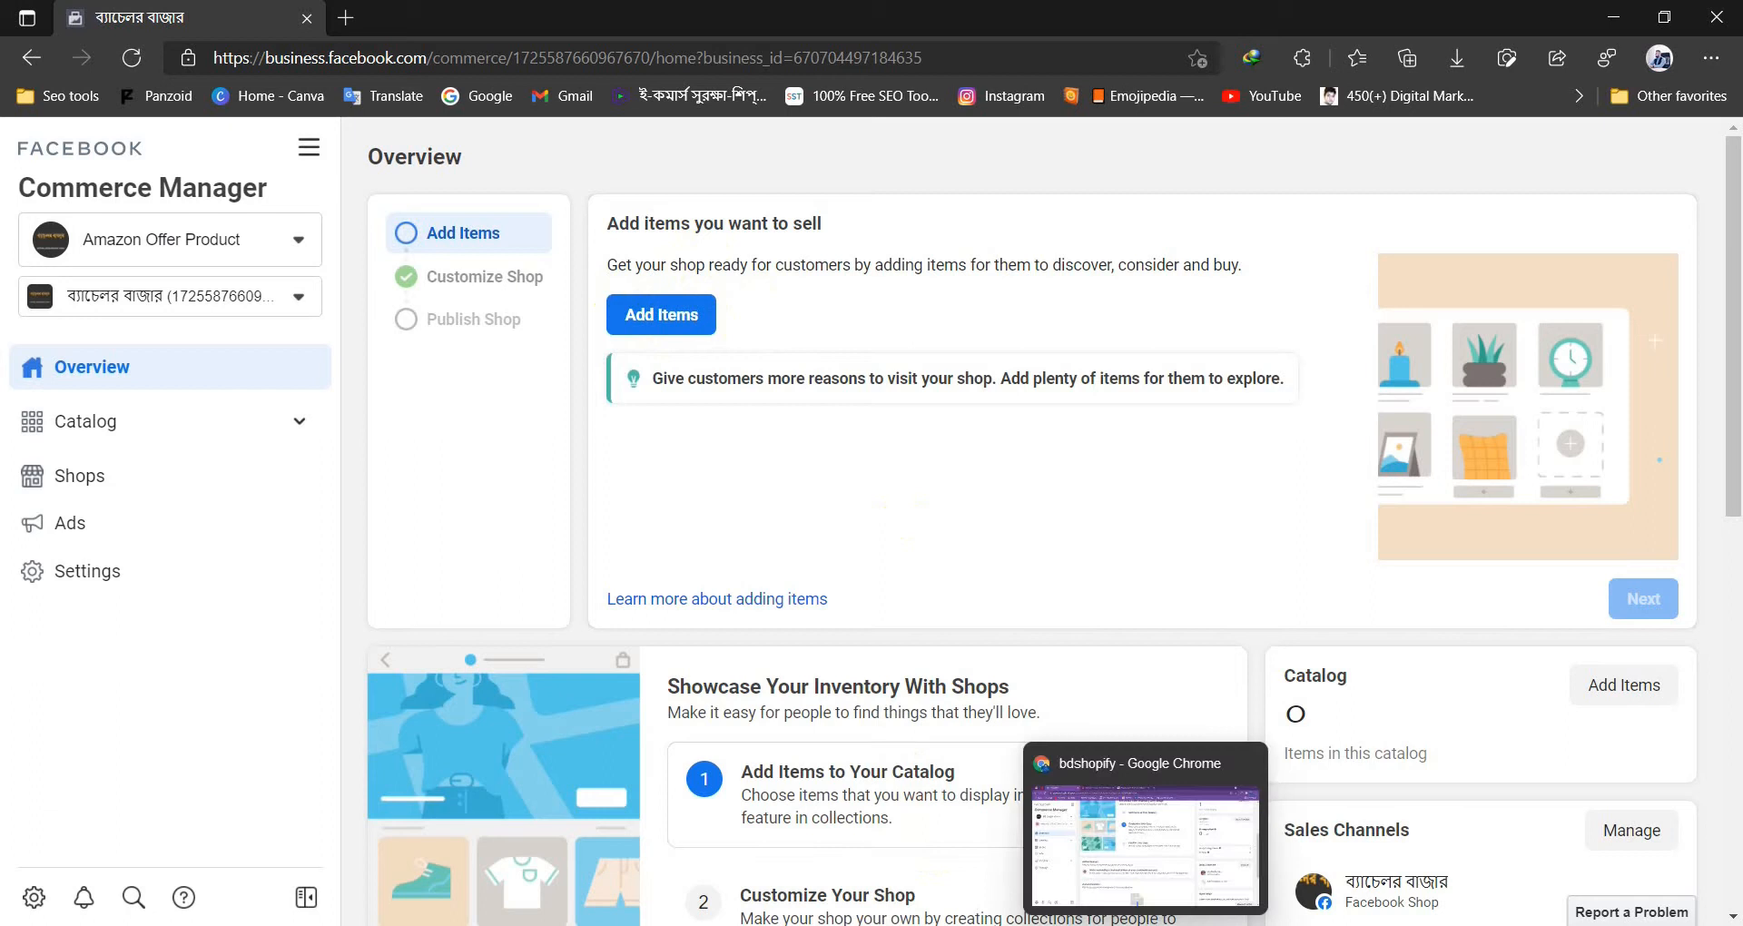
click(1145, 925)
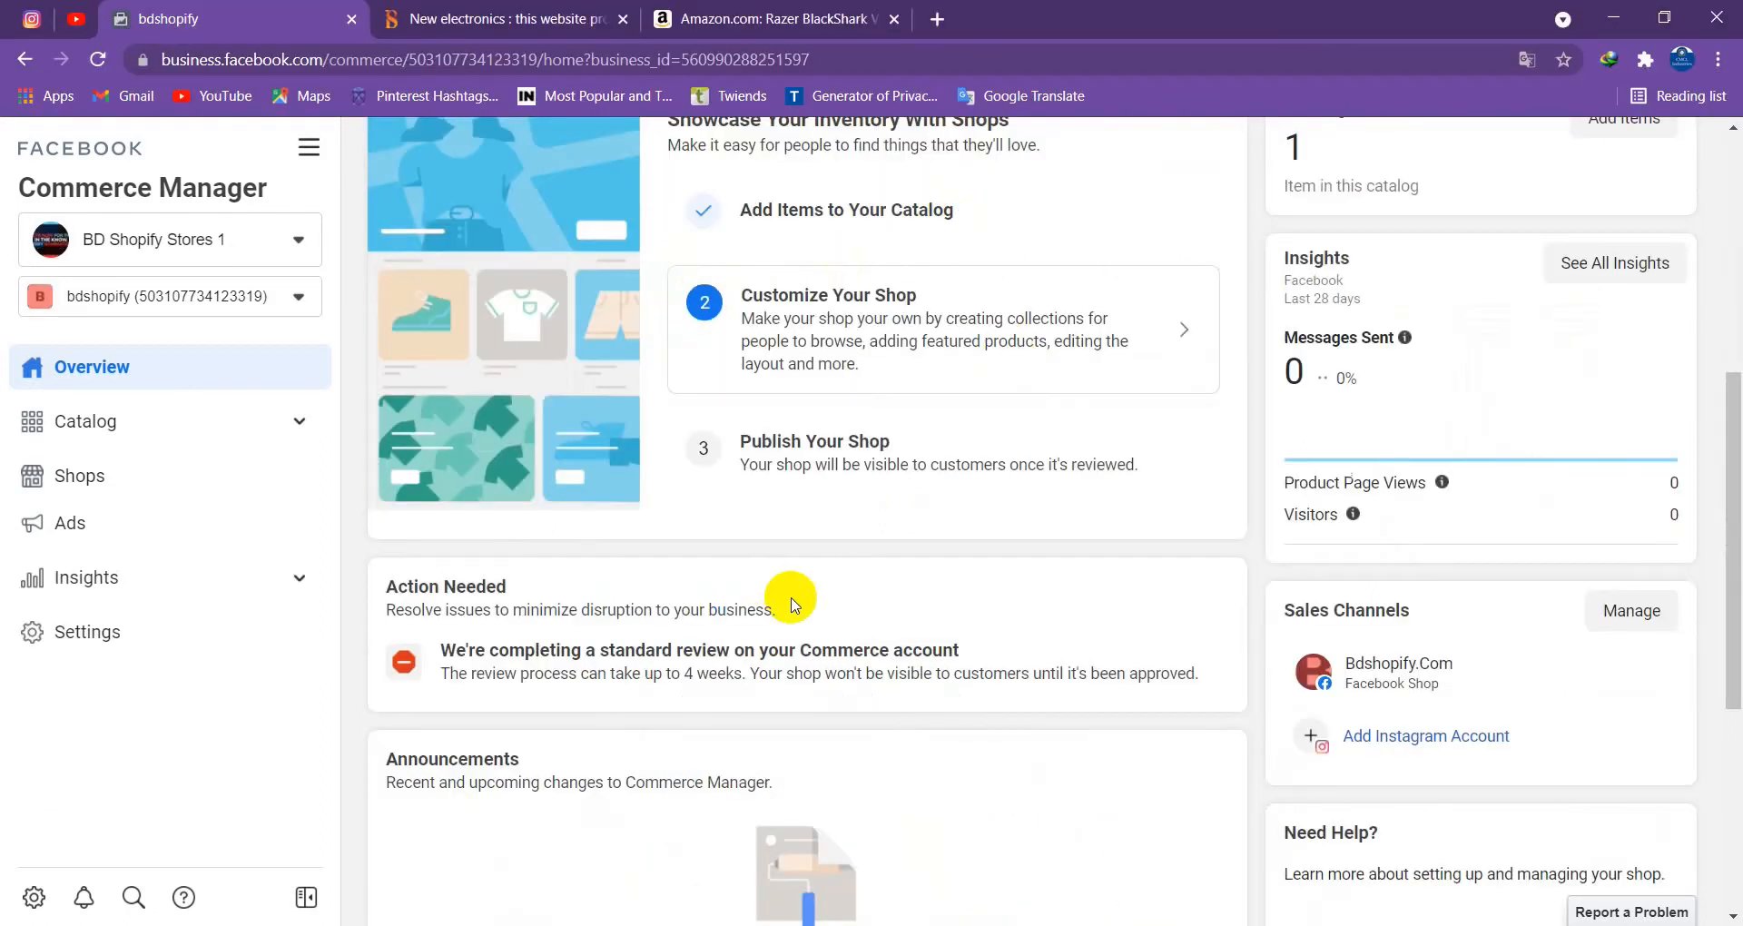
scroll(759, 575, up, 7)
scroll(753, 549, down, 4)
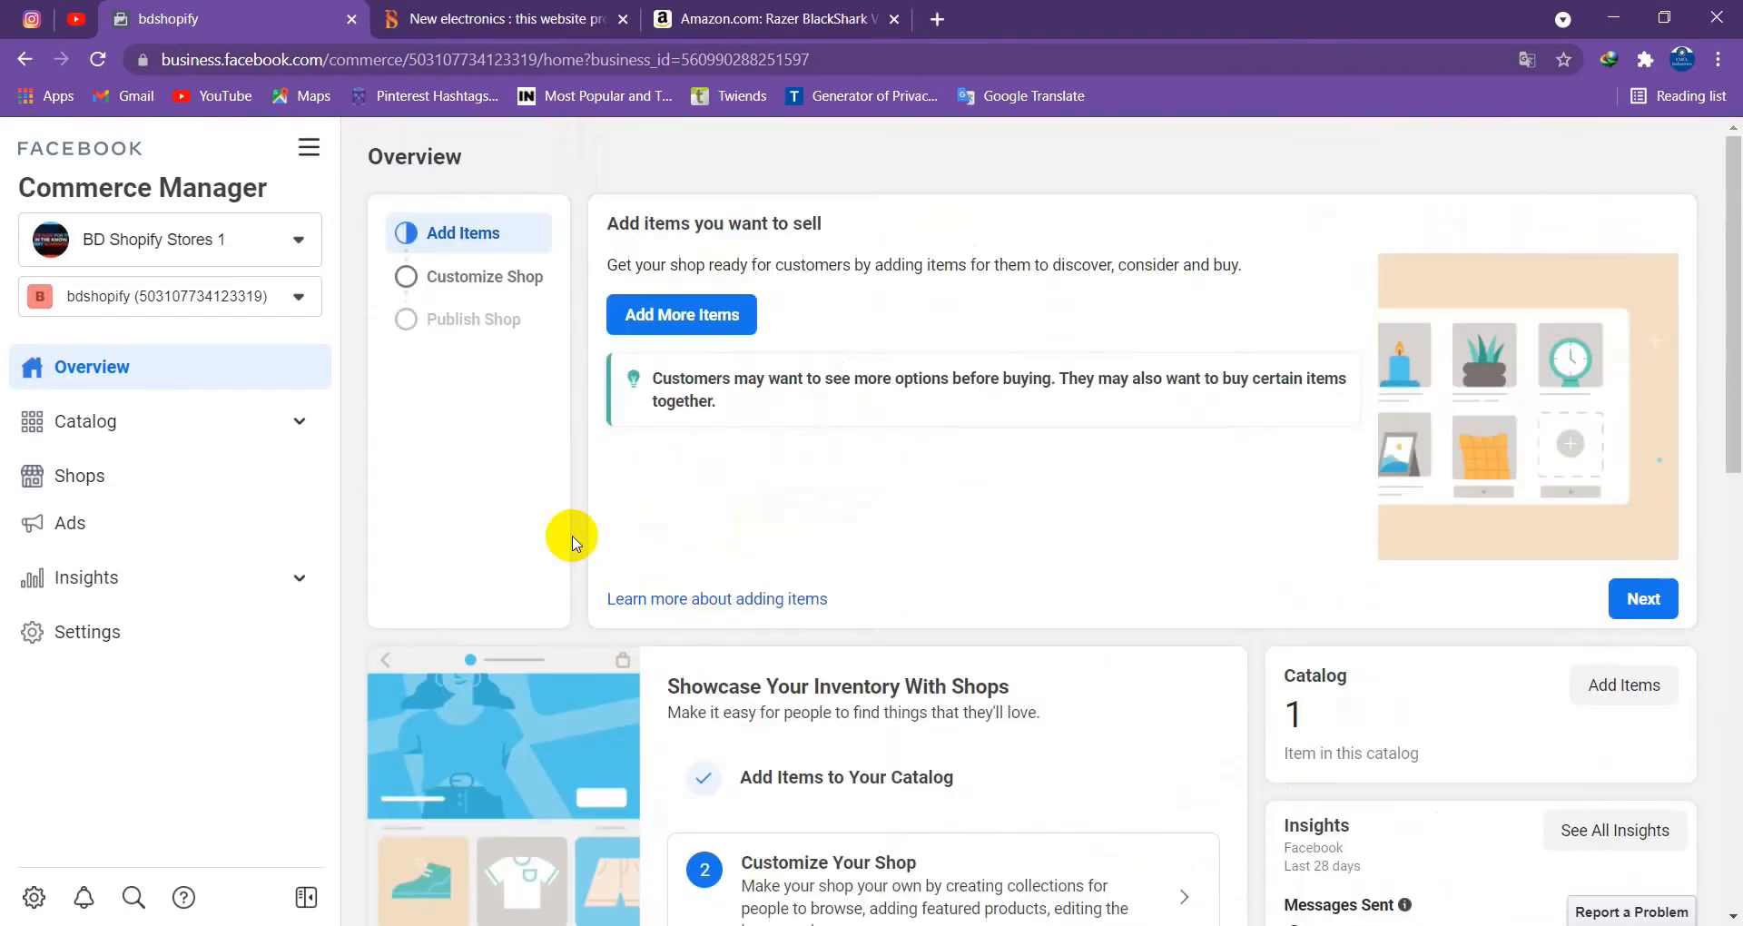
scroll(755, 731, down, 6)
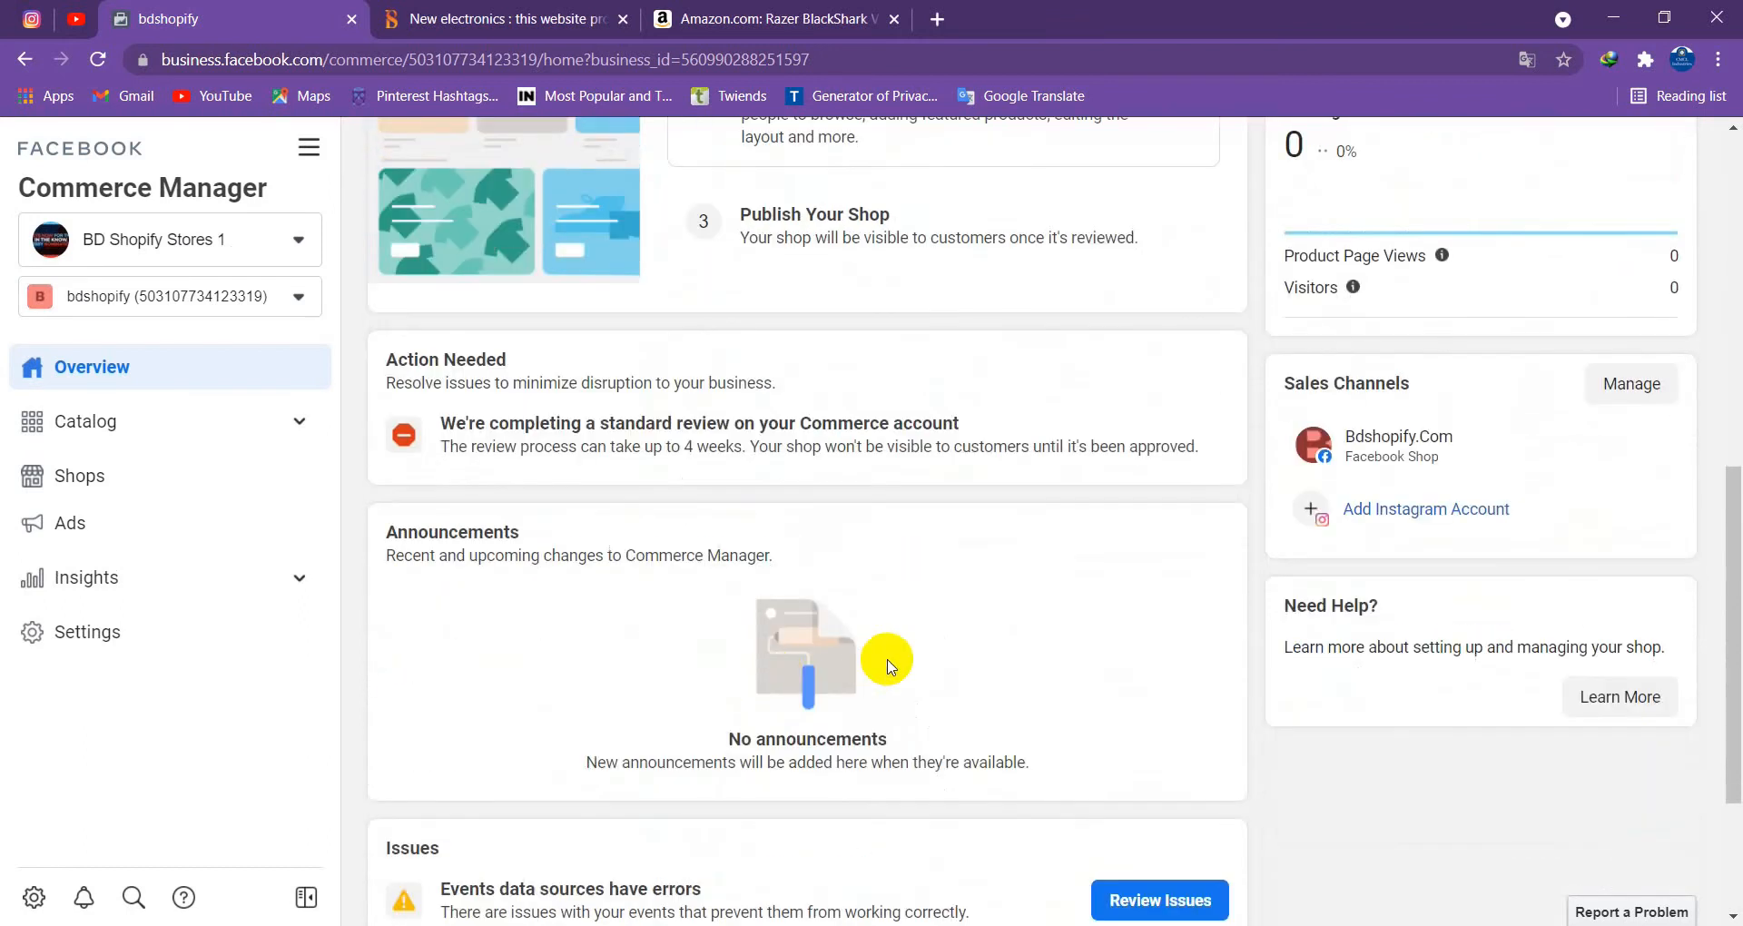
scroll(885, 662, up, 10)
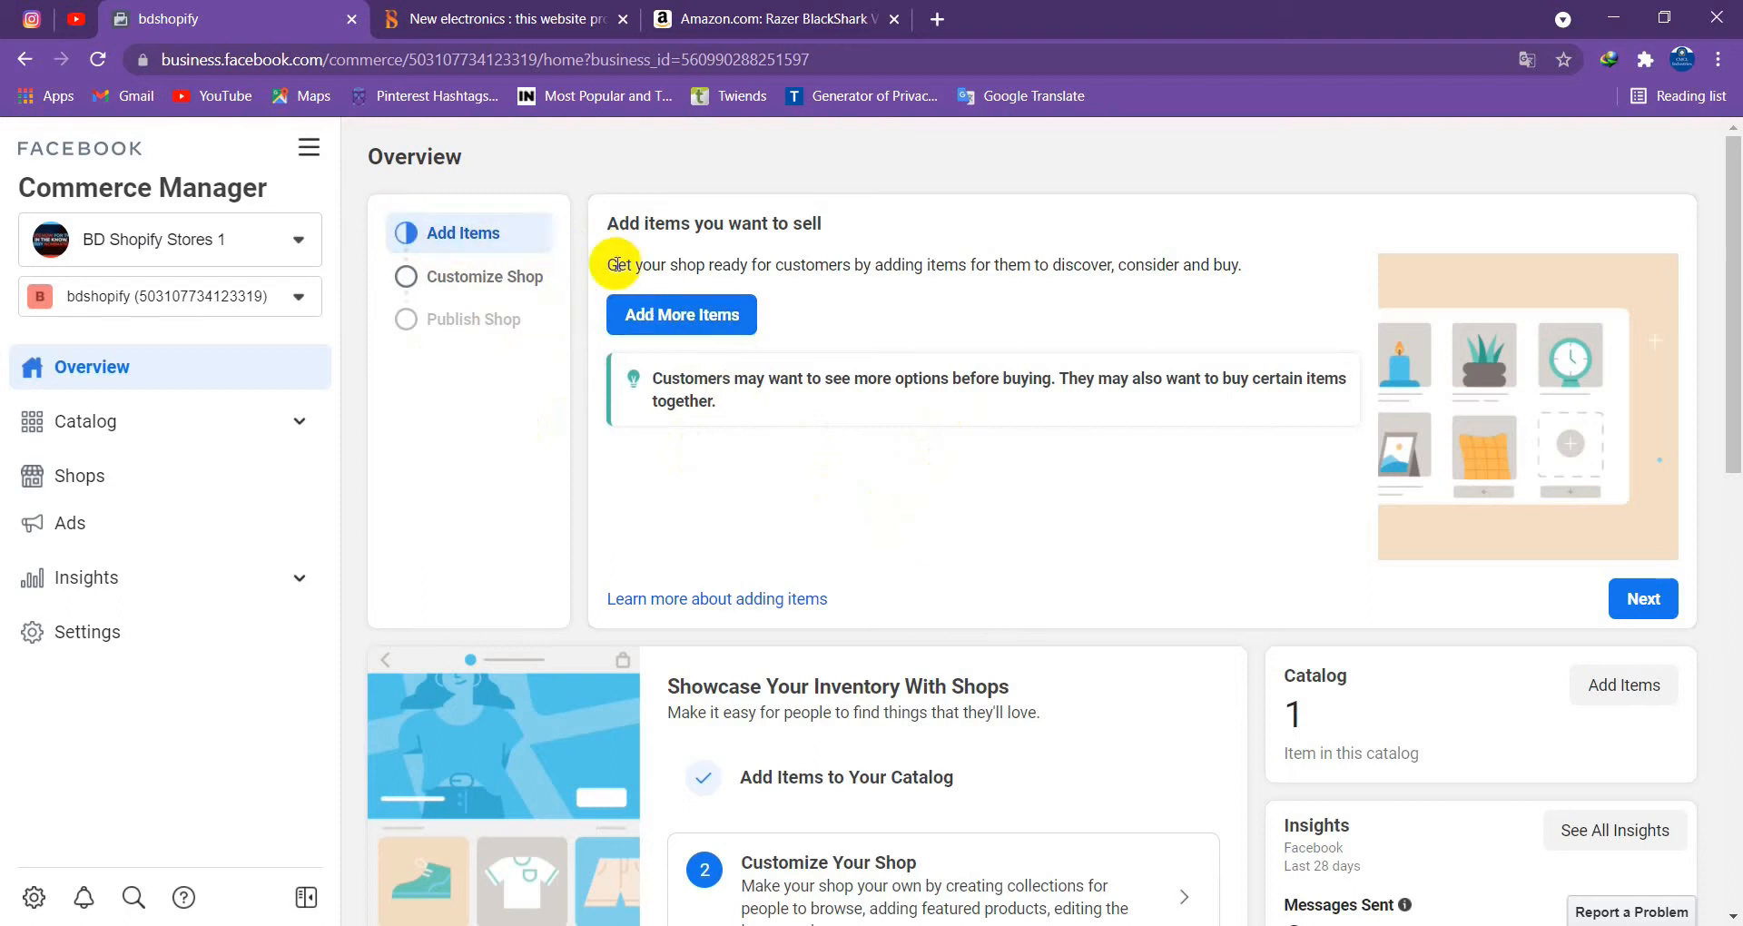
click(668, 313)
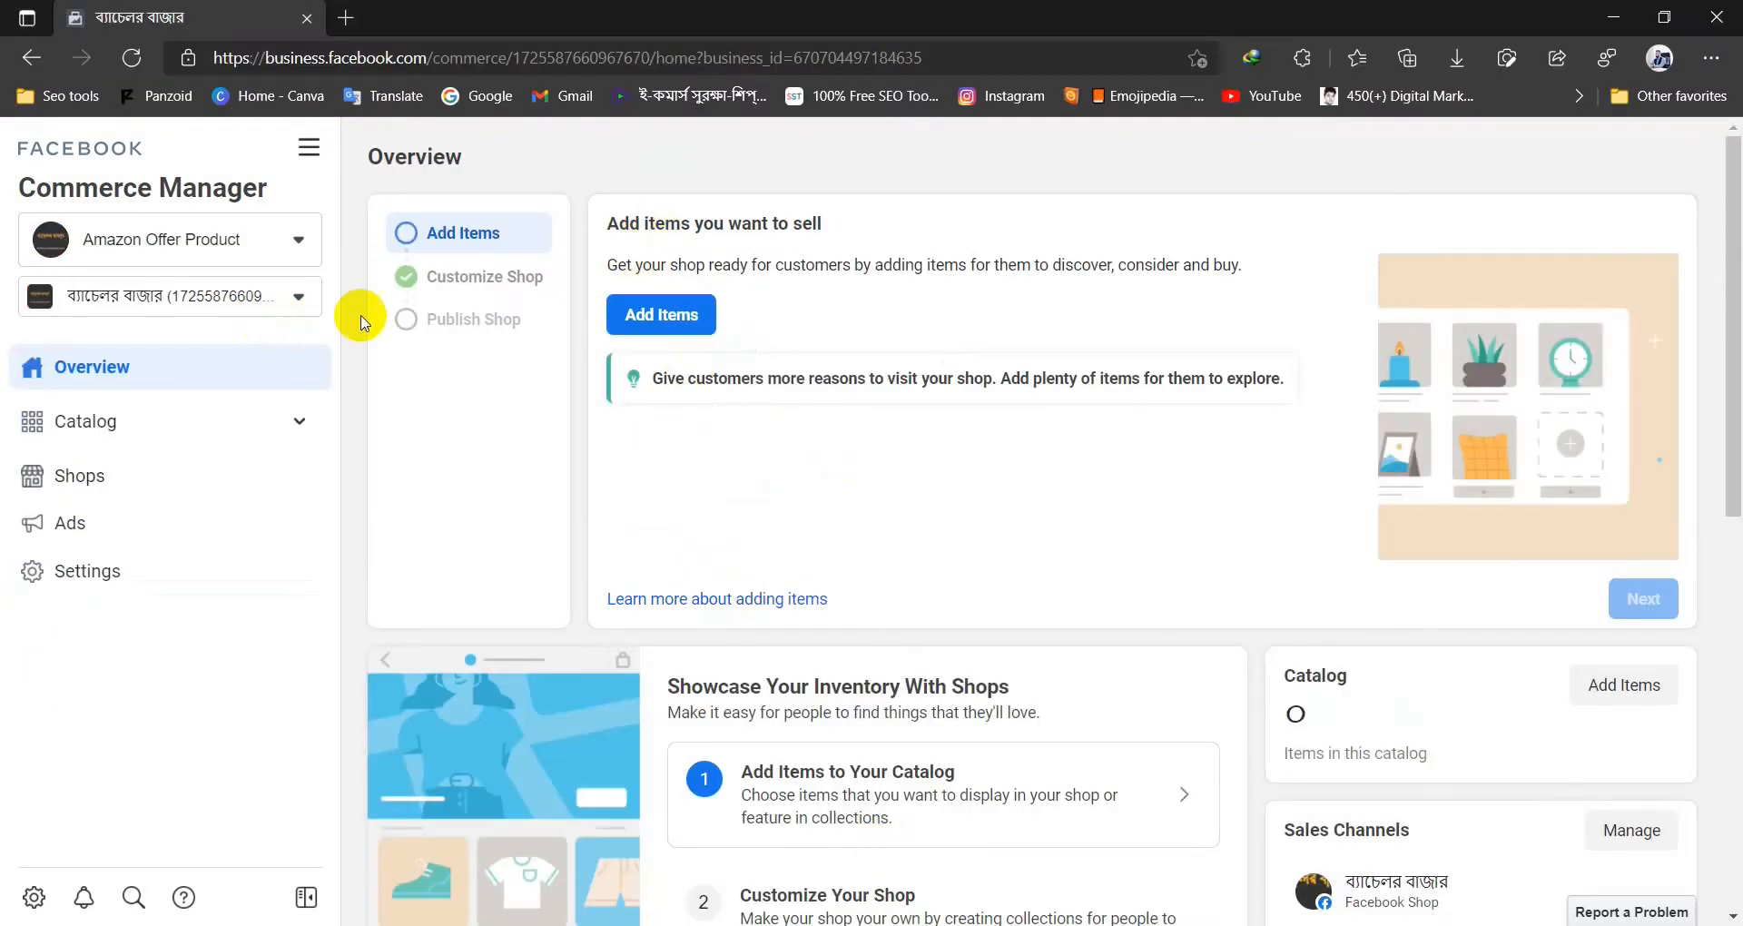
Look over the remaining setup stages in the Amazon Offer Product shop's overview
scroll(700, 408, down, 6)
scroll(1198, 494, up, 5)
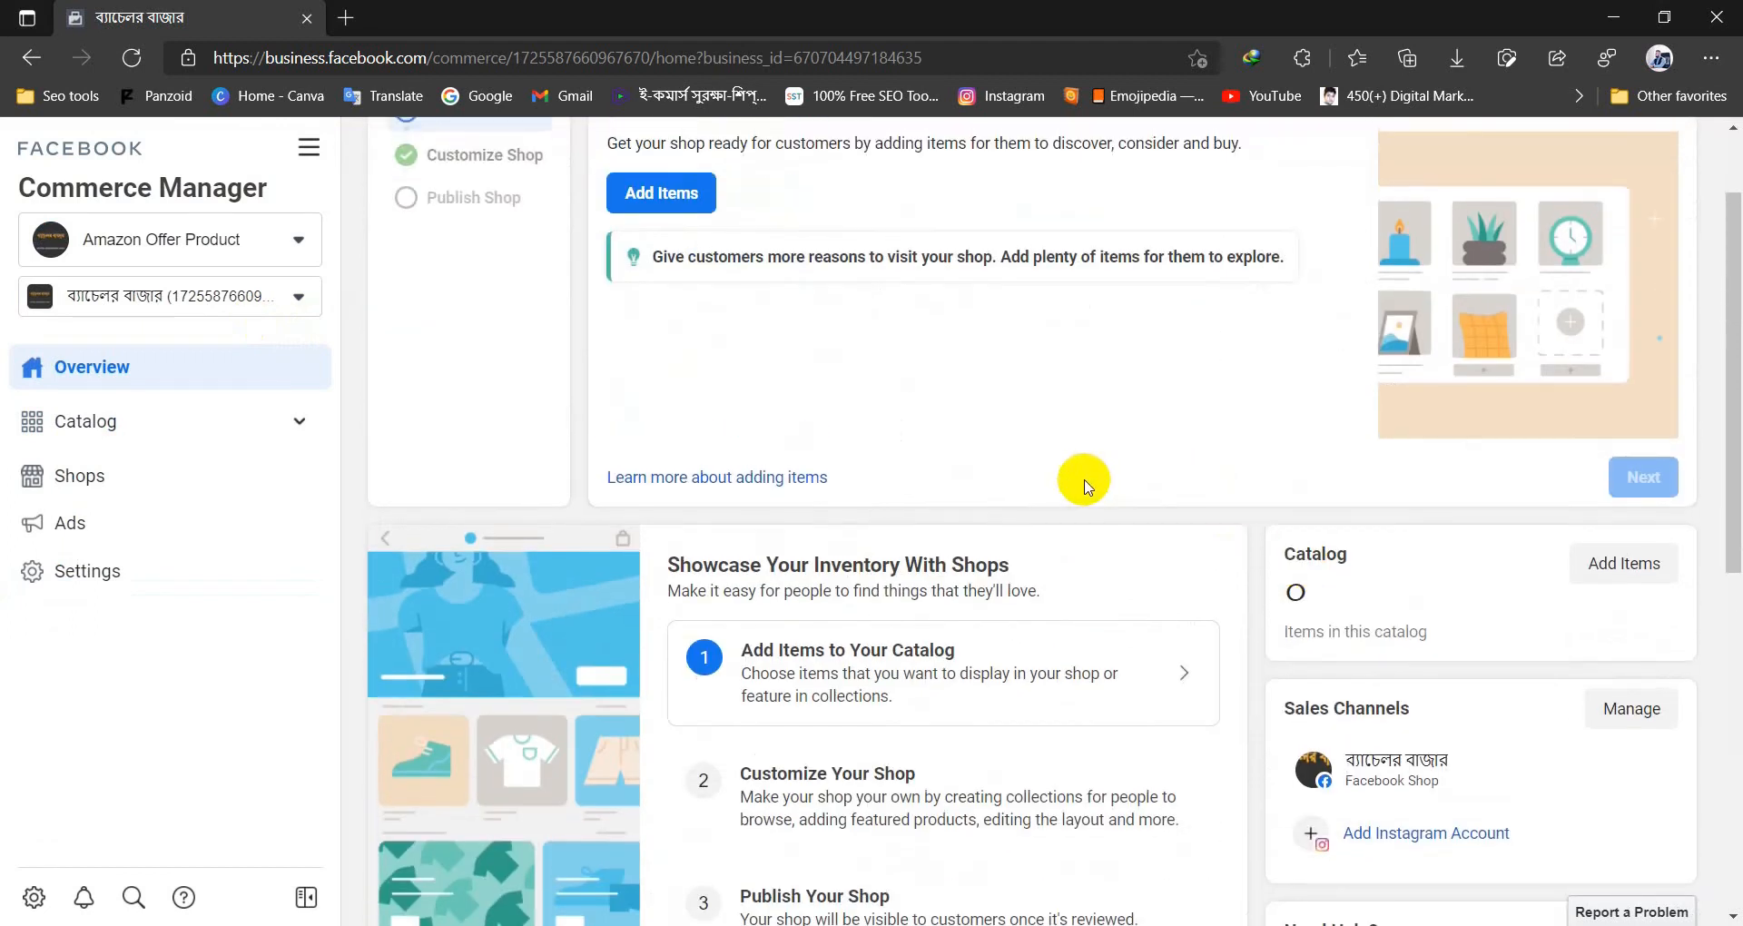
View the item-adding options for the Amazon Offer Product shop and switch to the bdshopify shop in Google Chrome
scroll(1283, 544, up, 2)
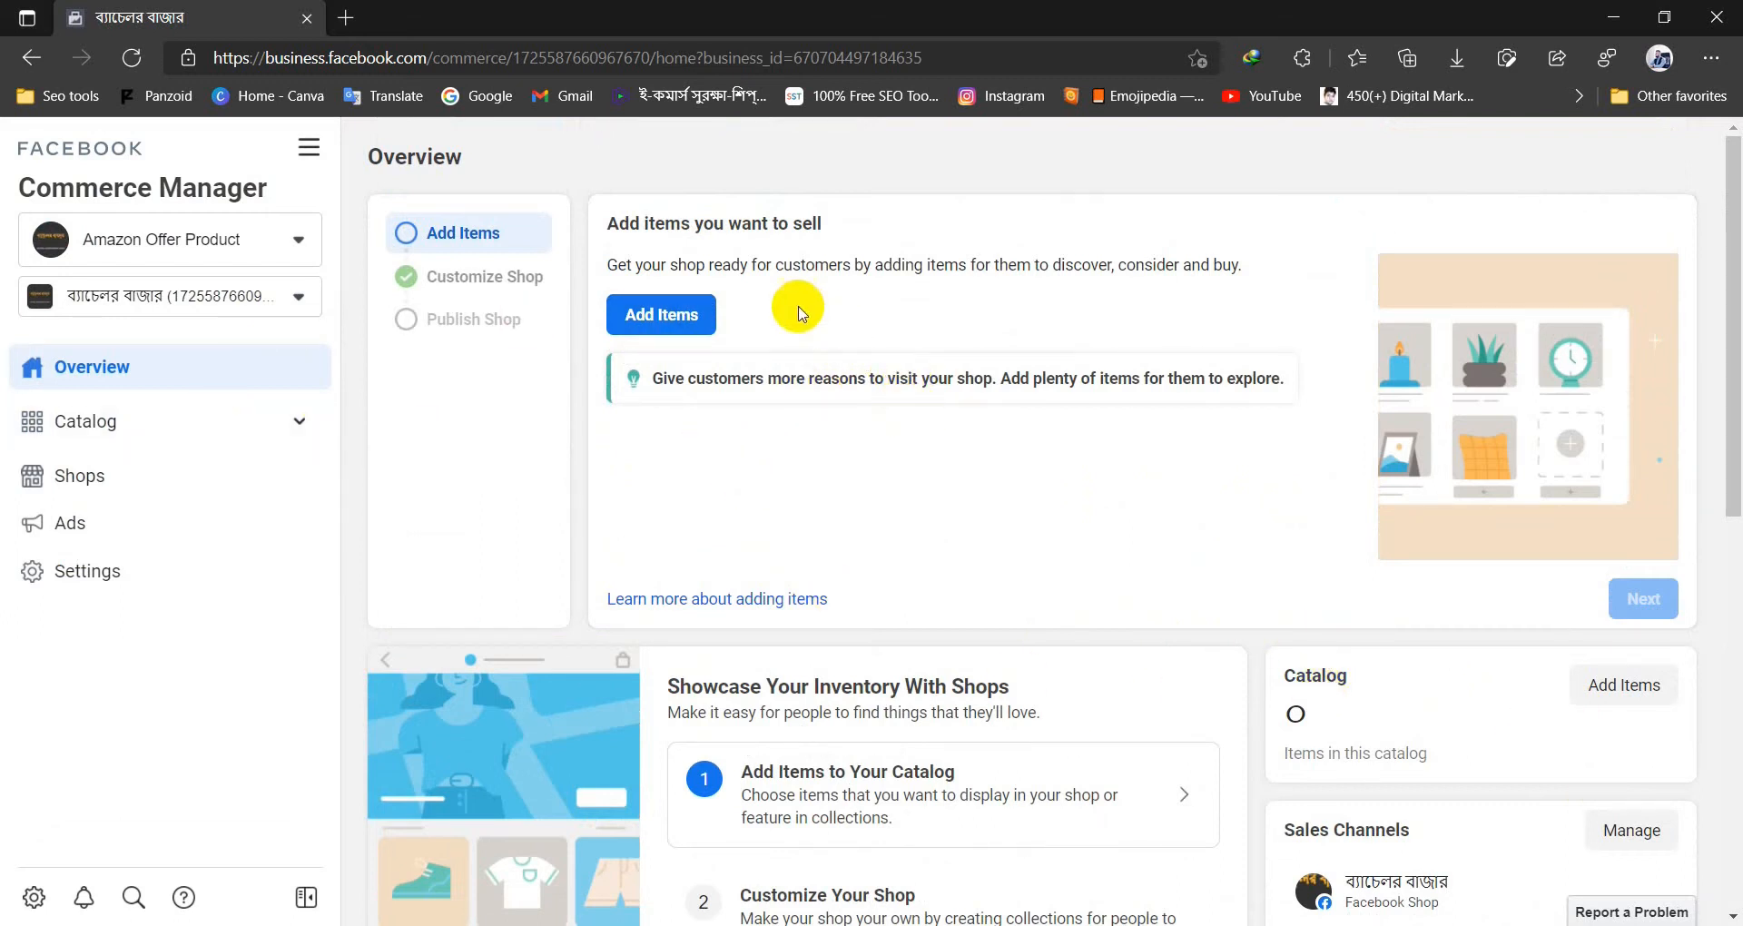
click(652, 314)
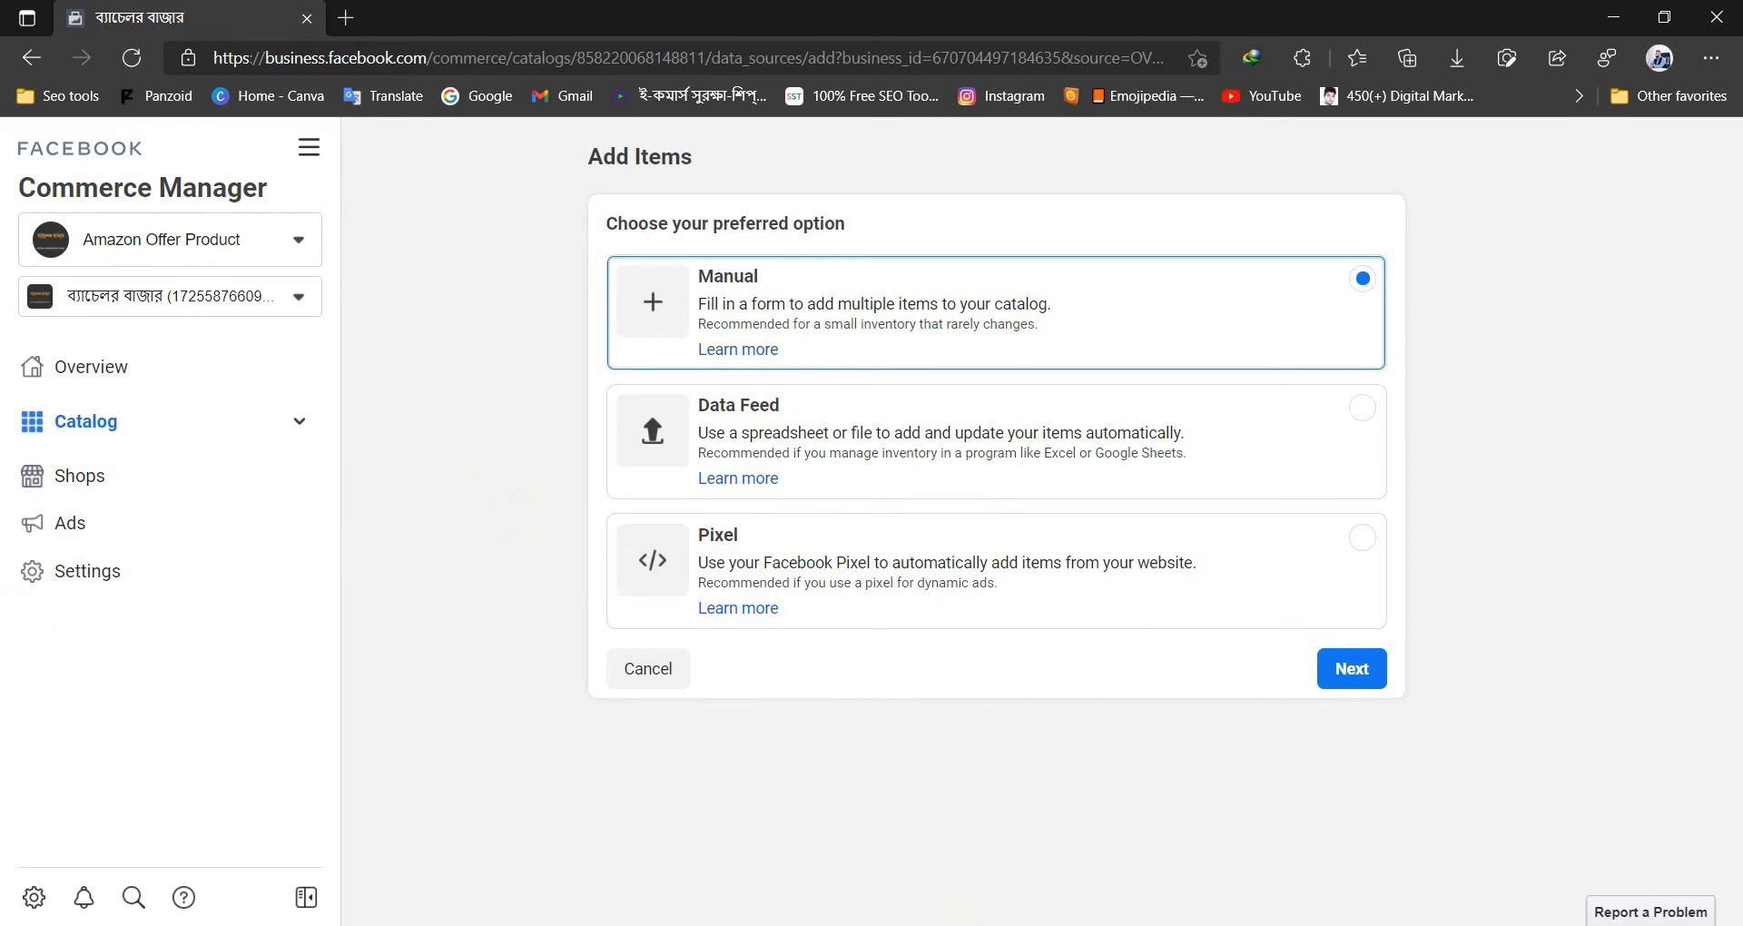
mouse_move(896, 925)
click(896, 925)
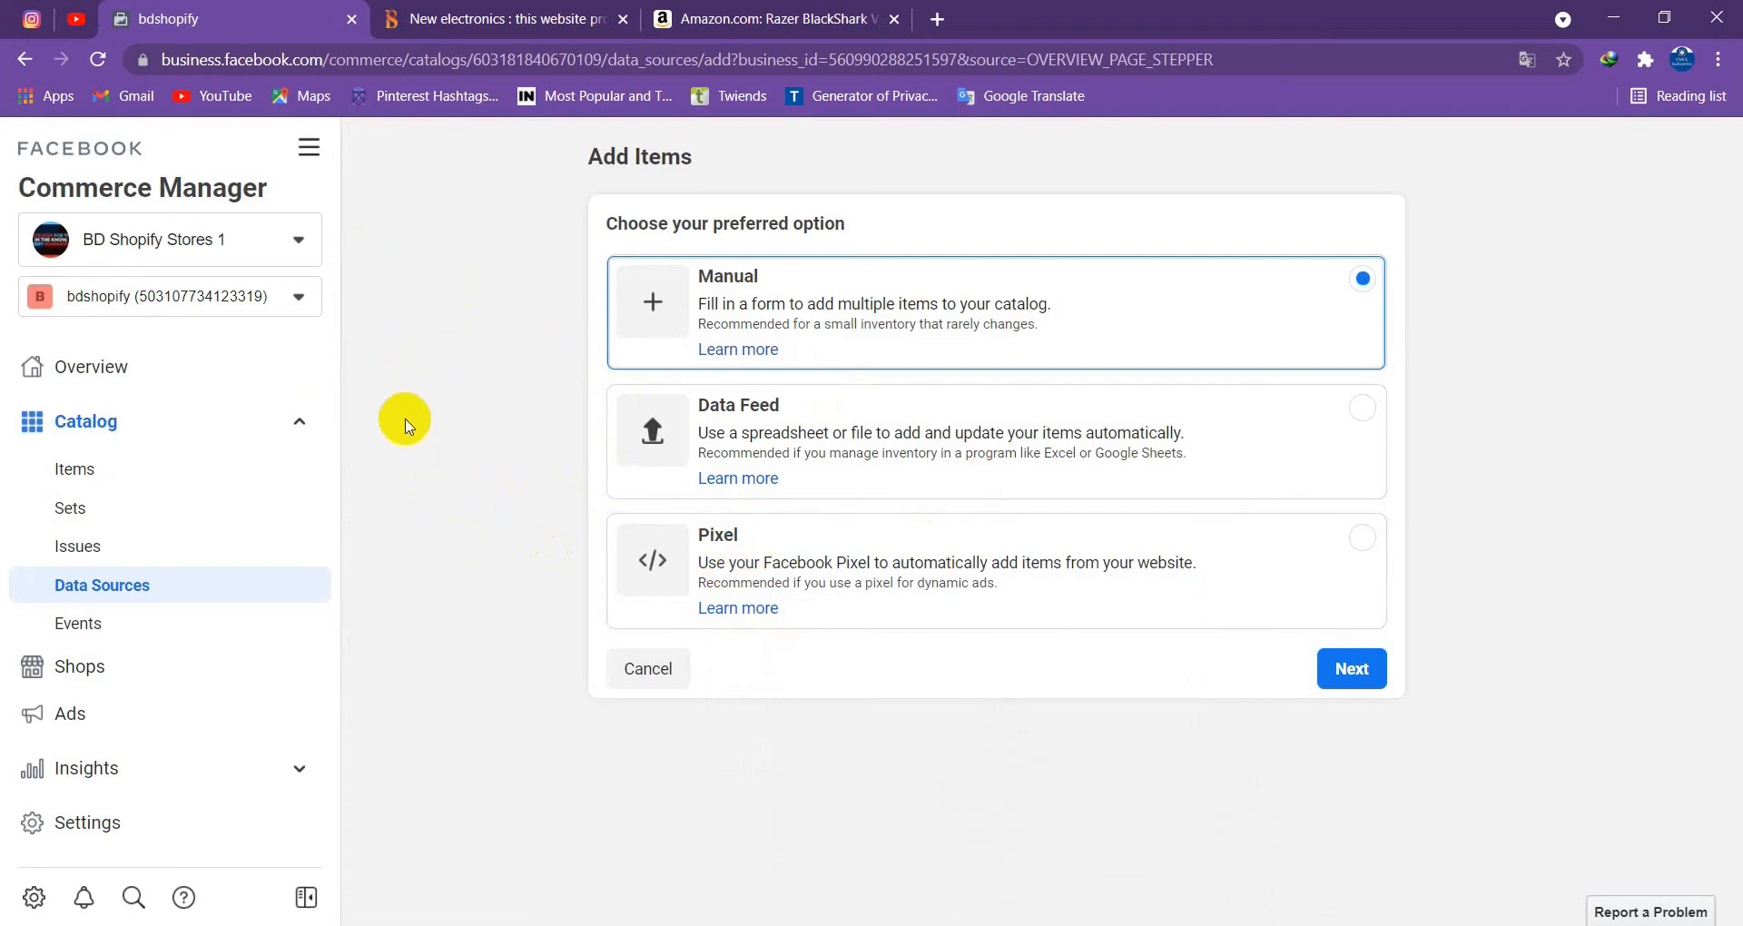
Return to the bdshopify overview, select the Add Items stage and examine the setup stages, announcements and issues
click(184, 380)
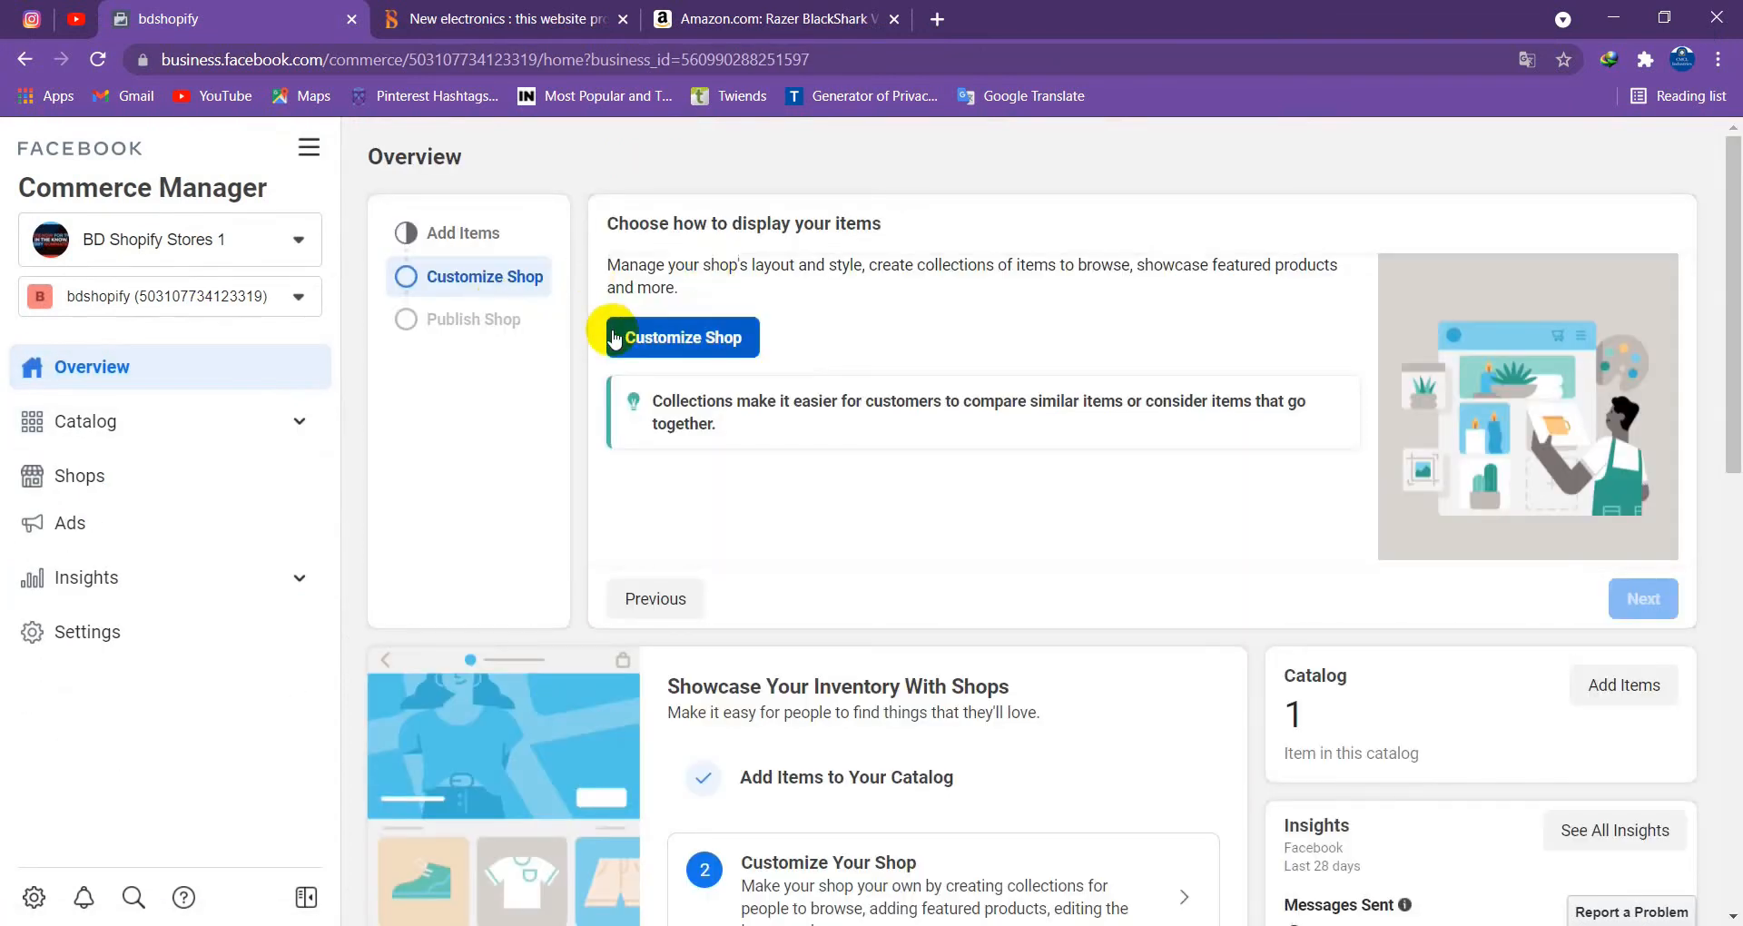
click(477, 238)
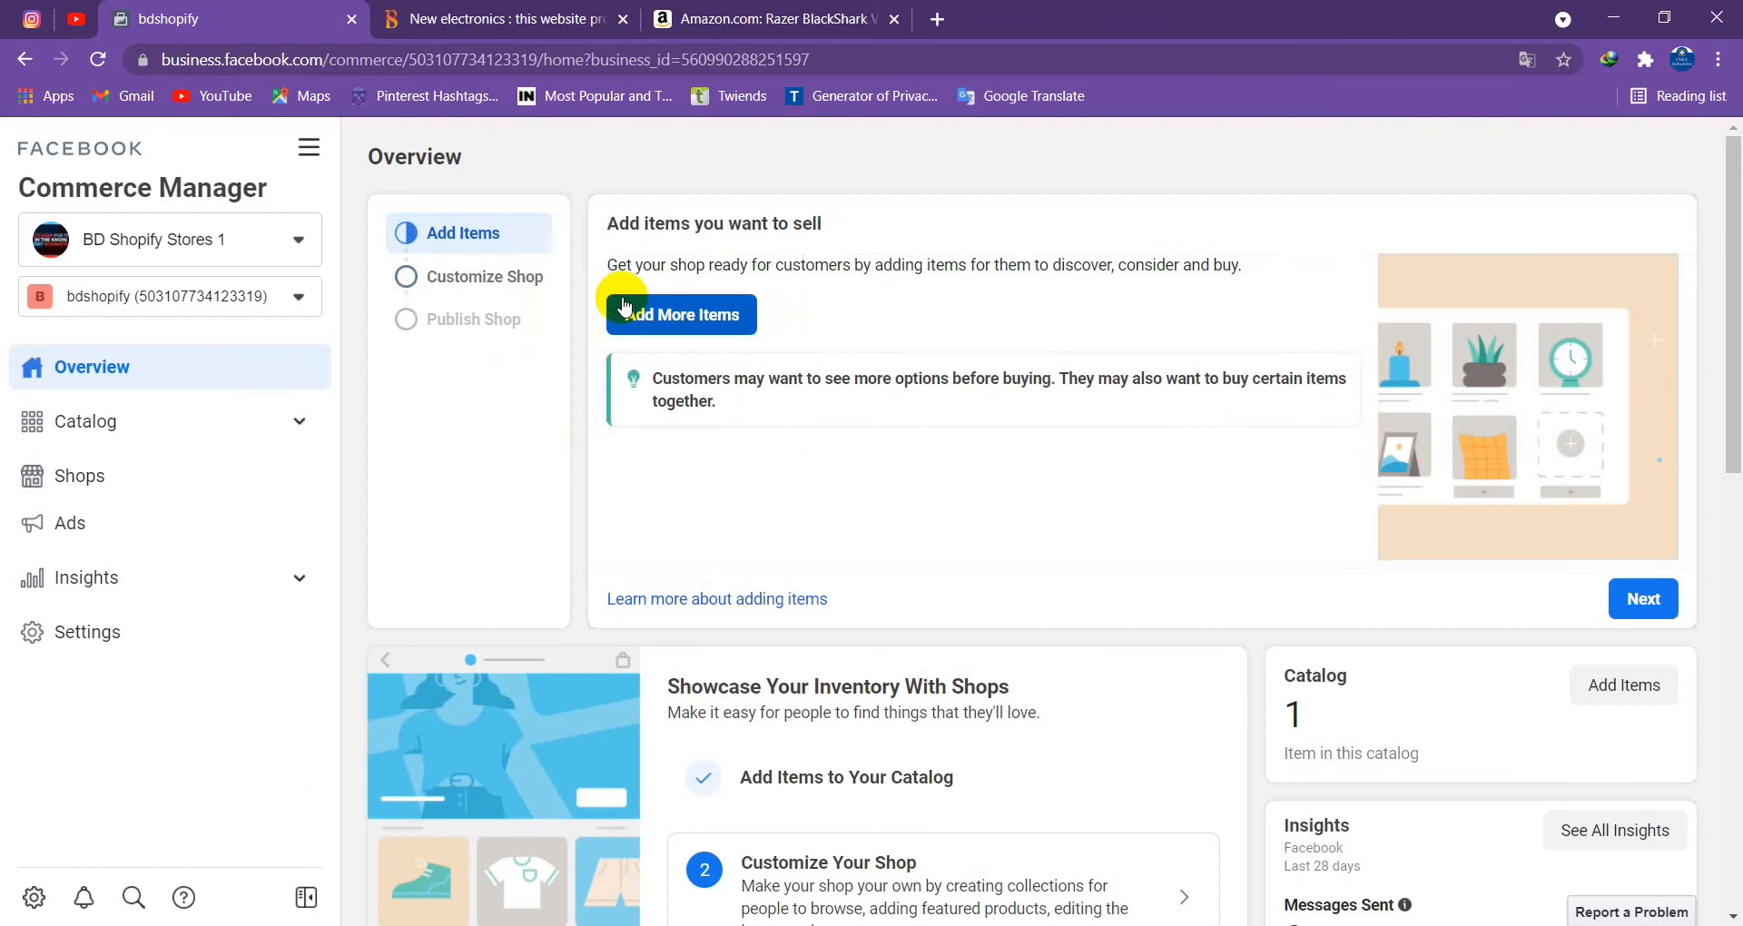
scroll(772, 489, down, 4)
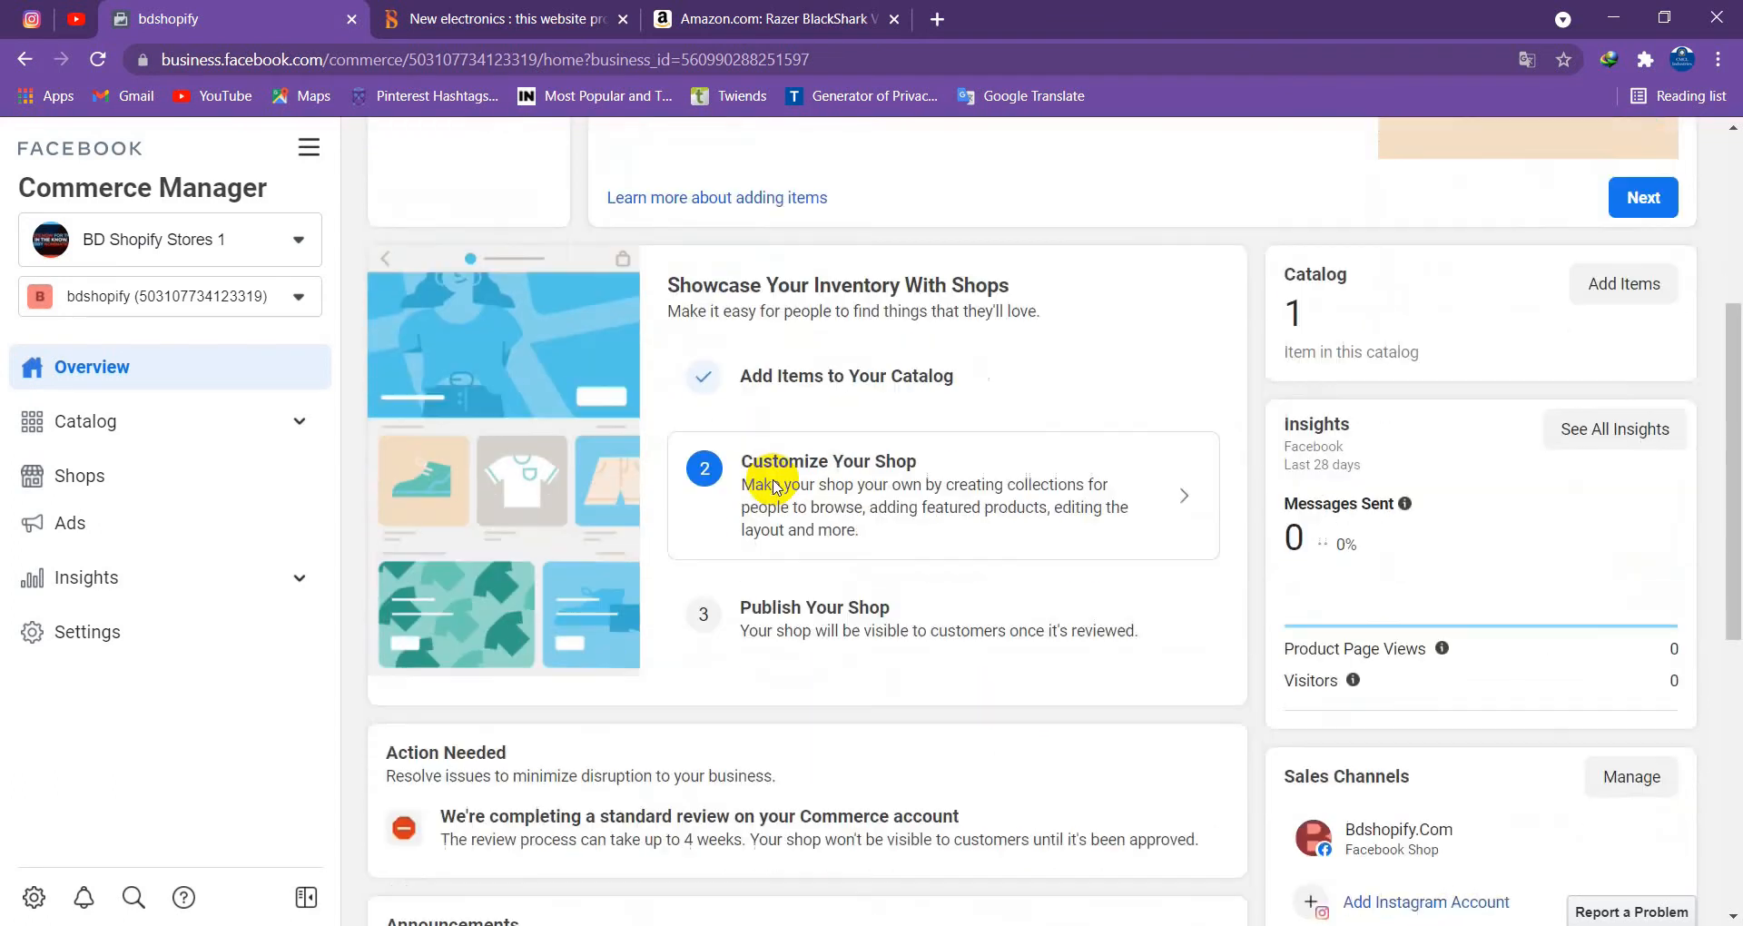
scroll(772, 486, down, 2)
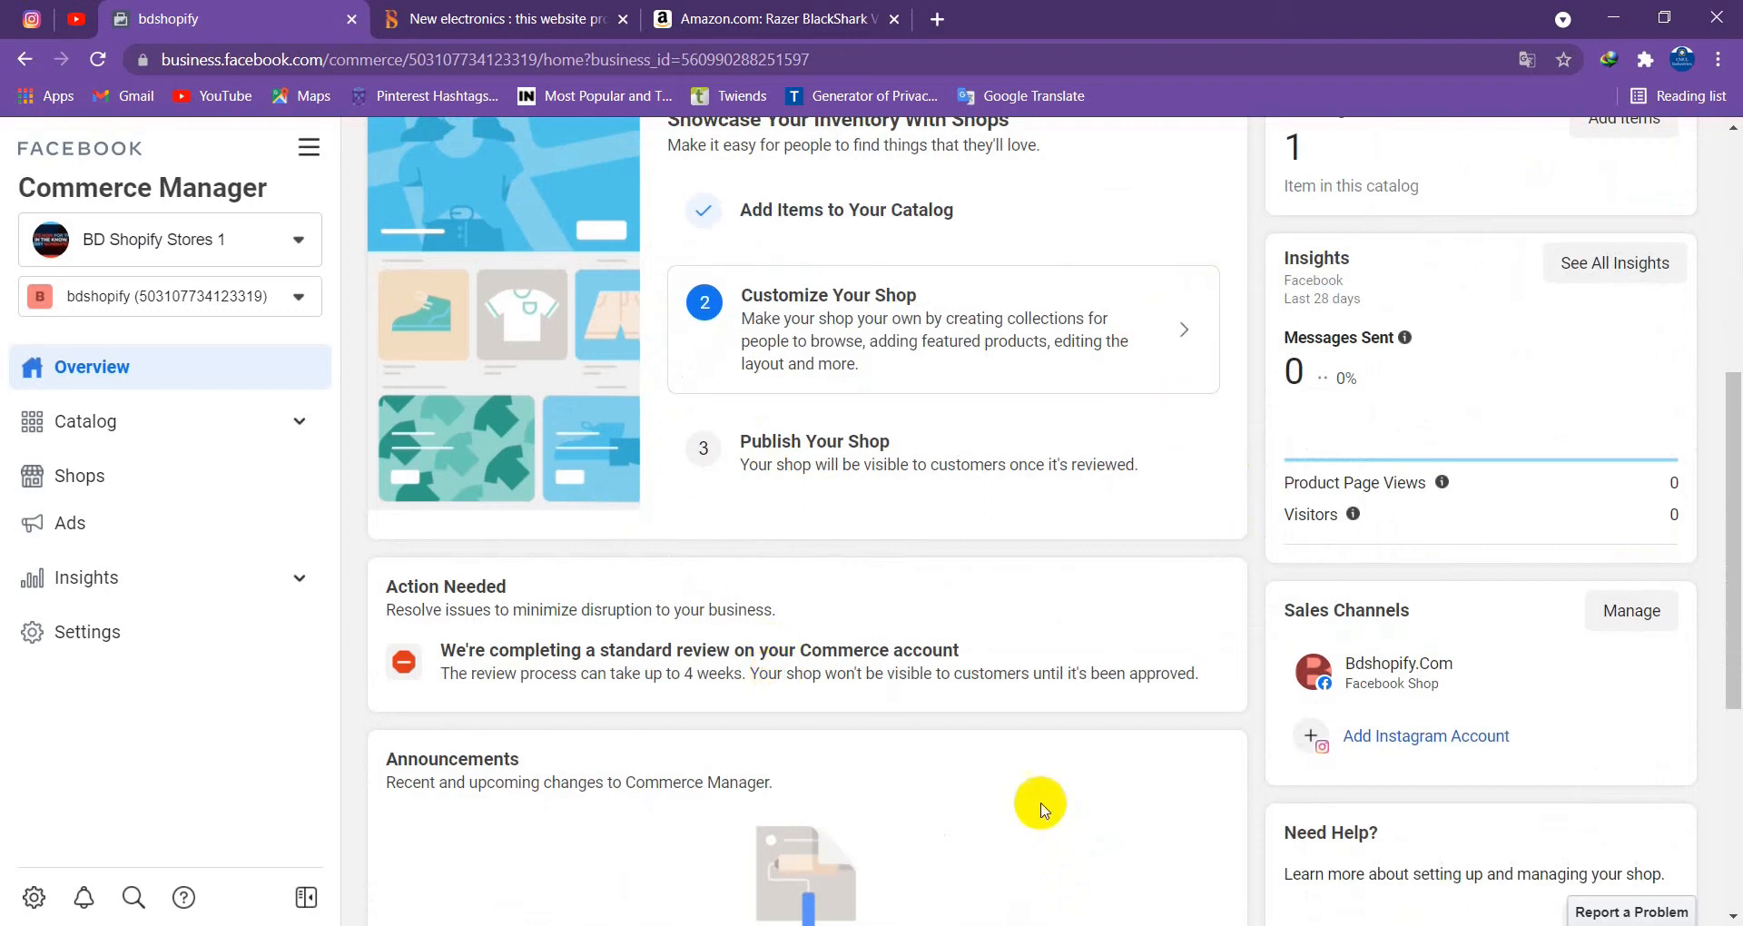
scroll(964, 771, down, 3)
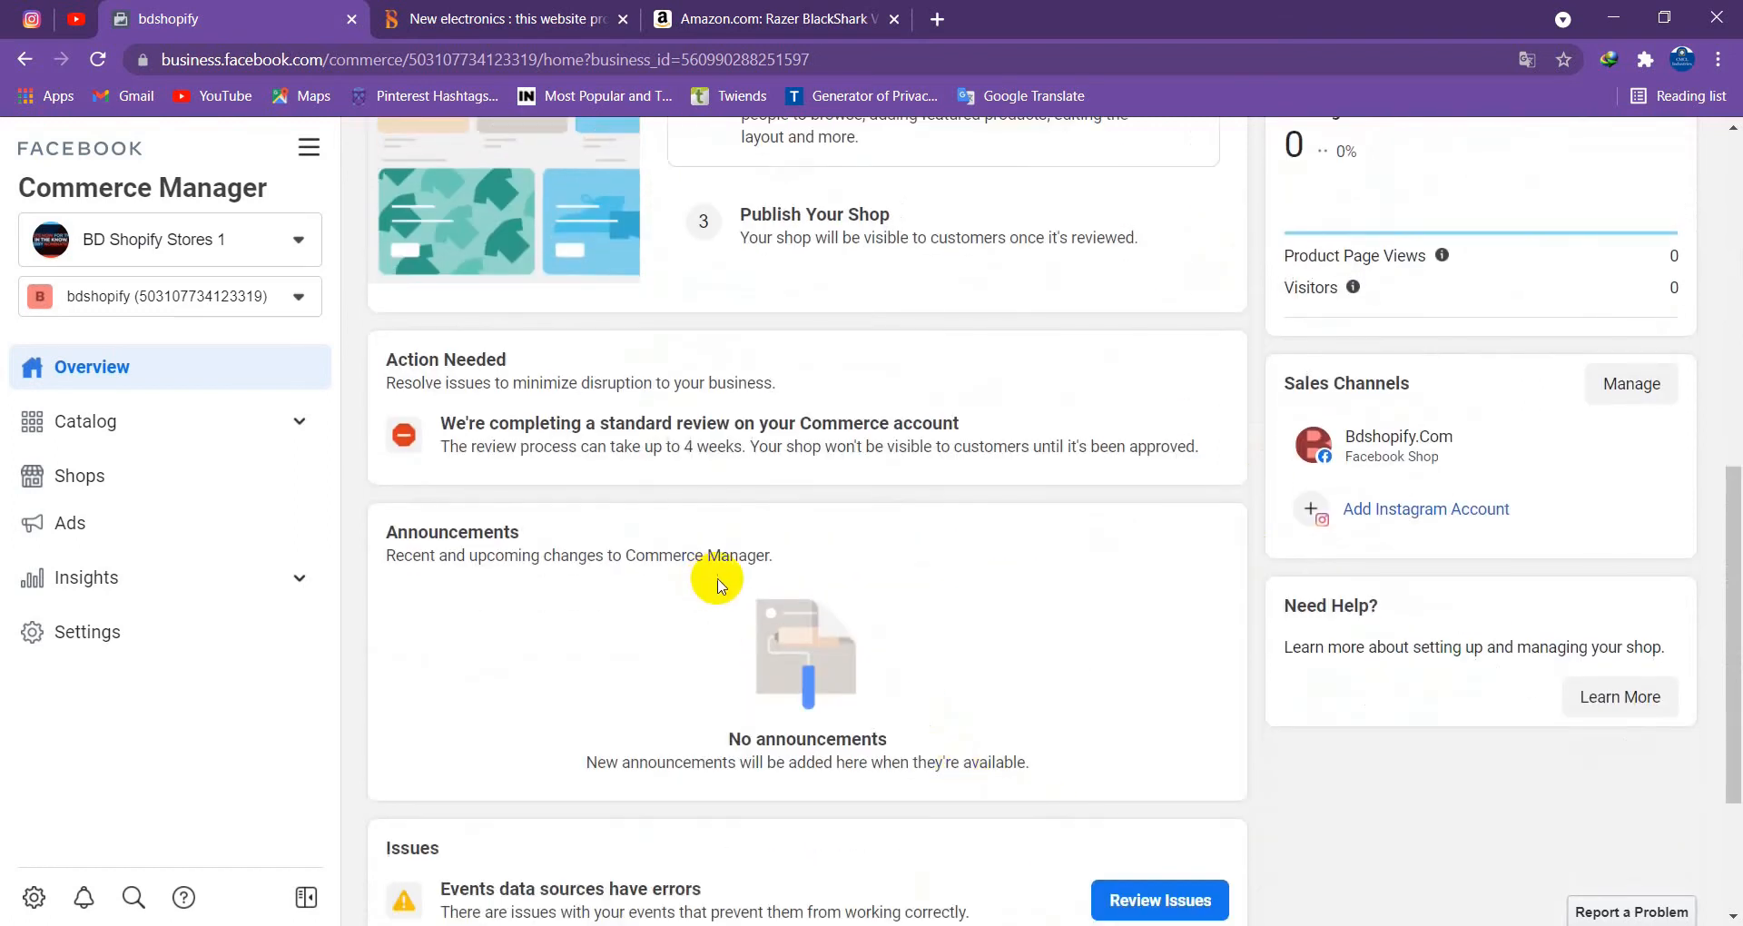
scroll(611, 556, down, 3)
scroll(964, 654, up, 10)
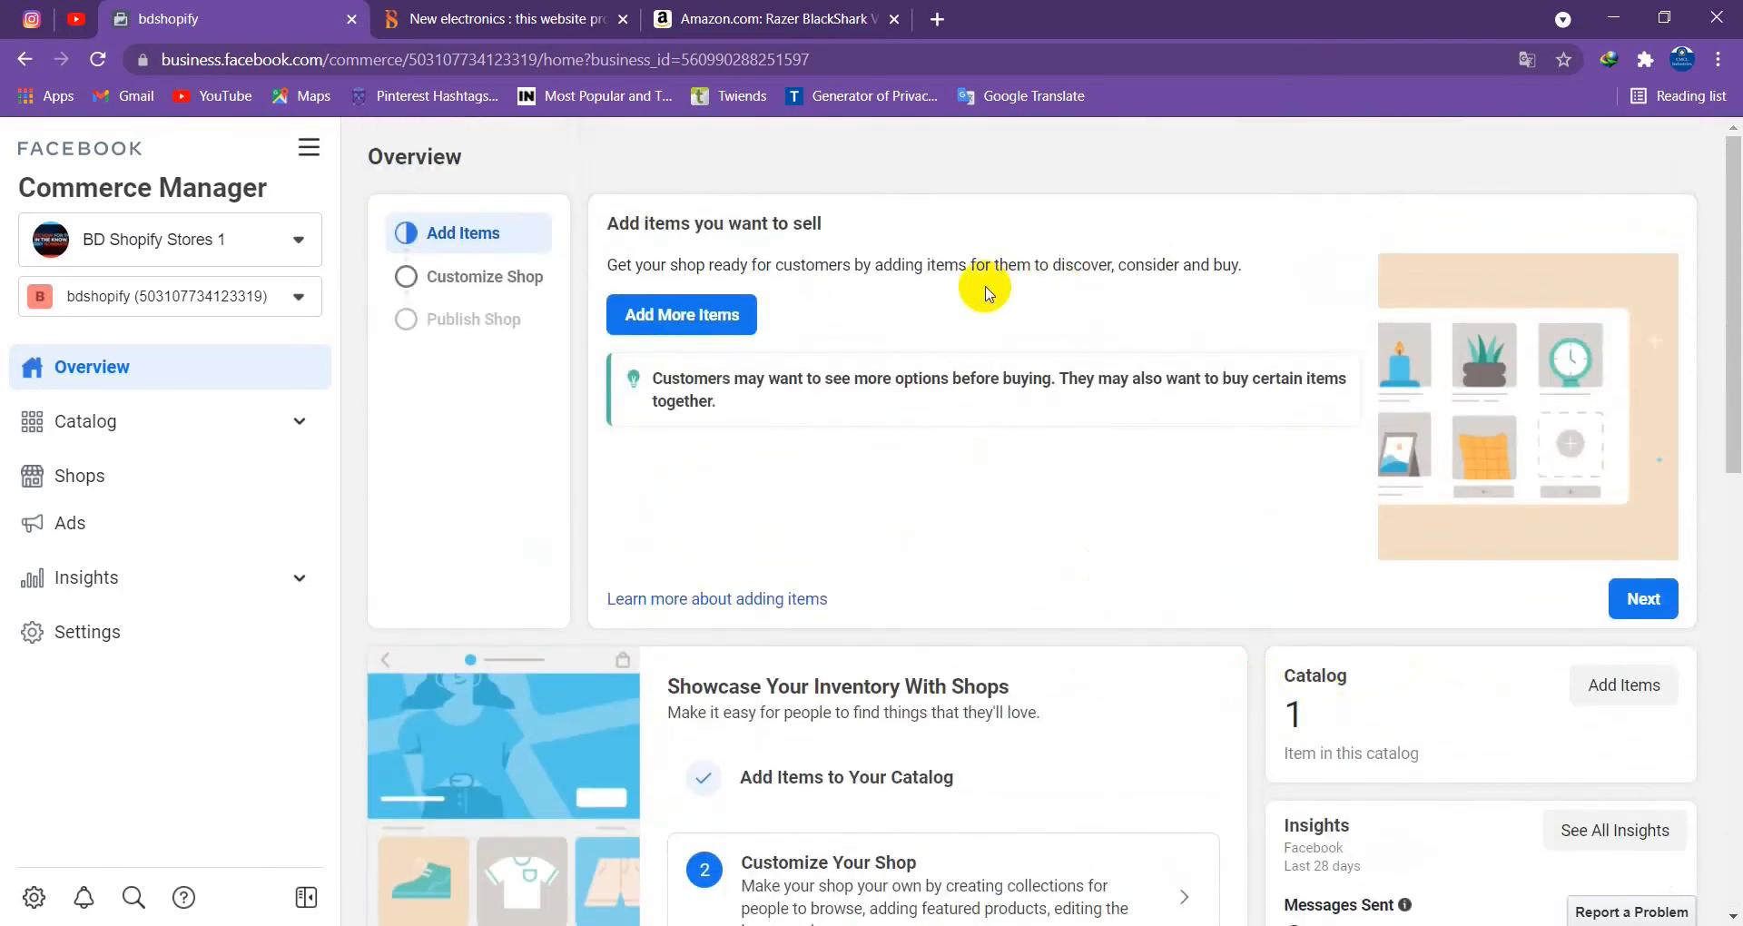
scroll(1023, 618, down, 3)
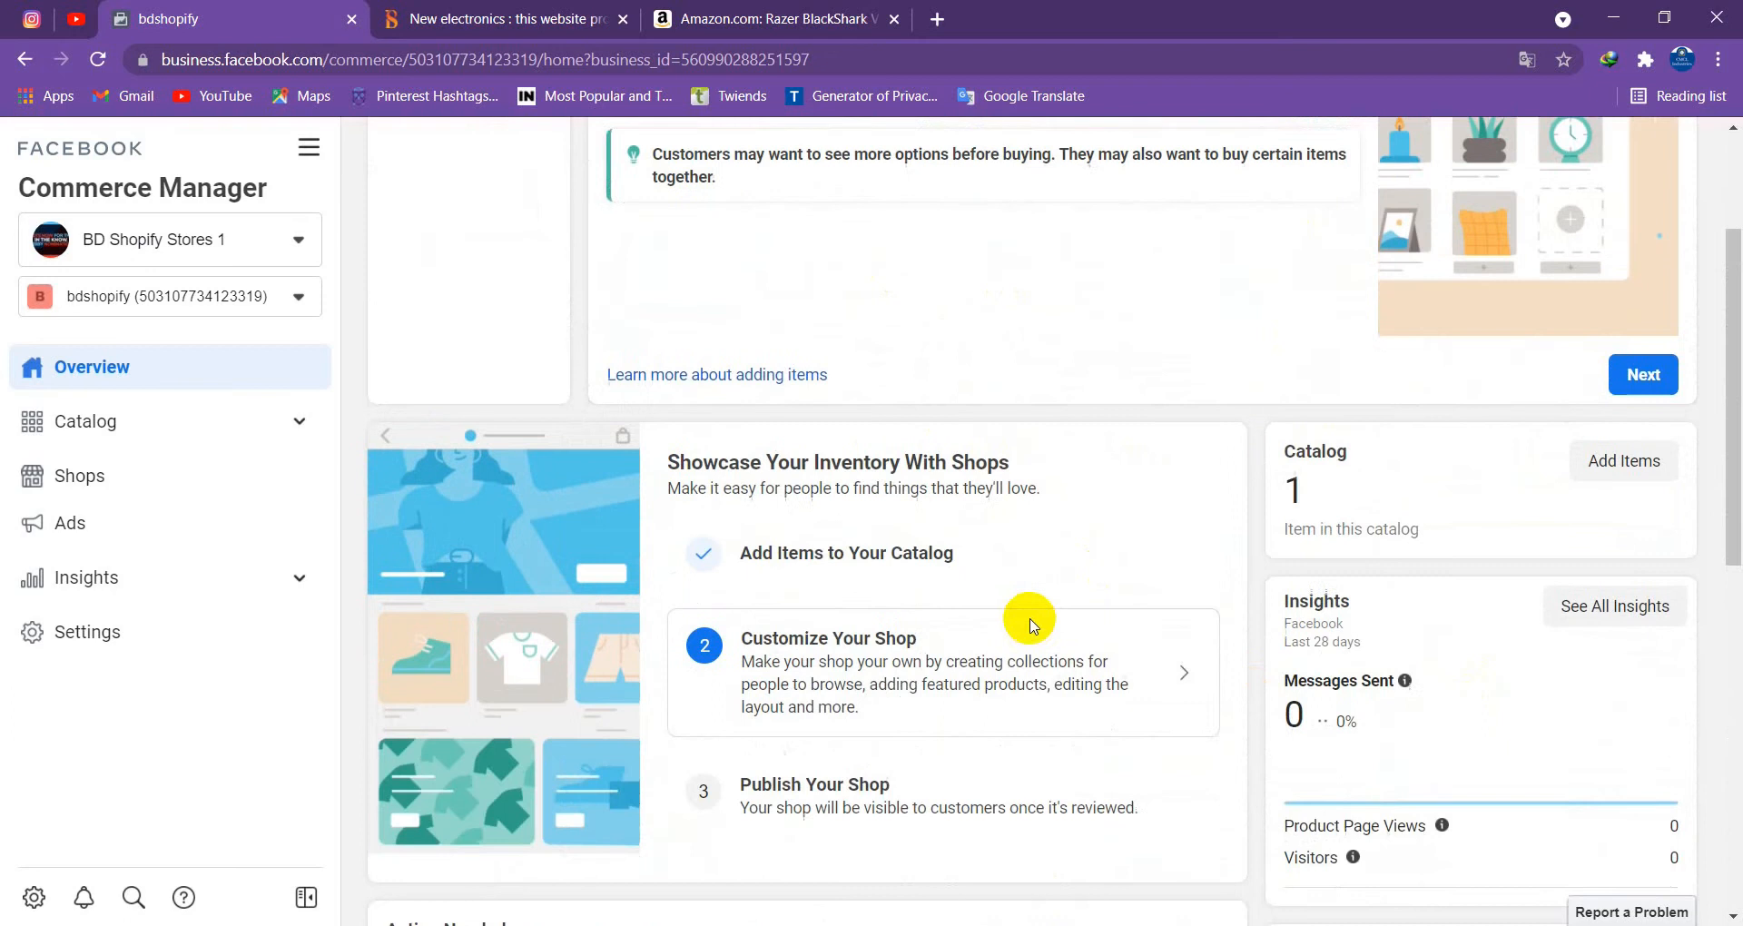
scroll(1008, 589, up, 3)
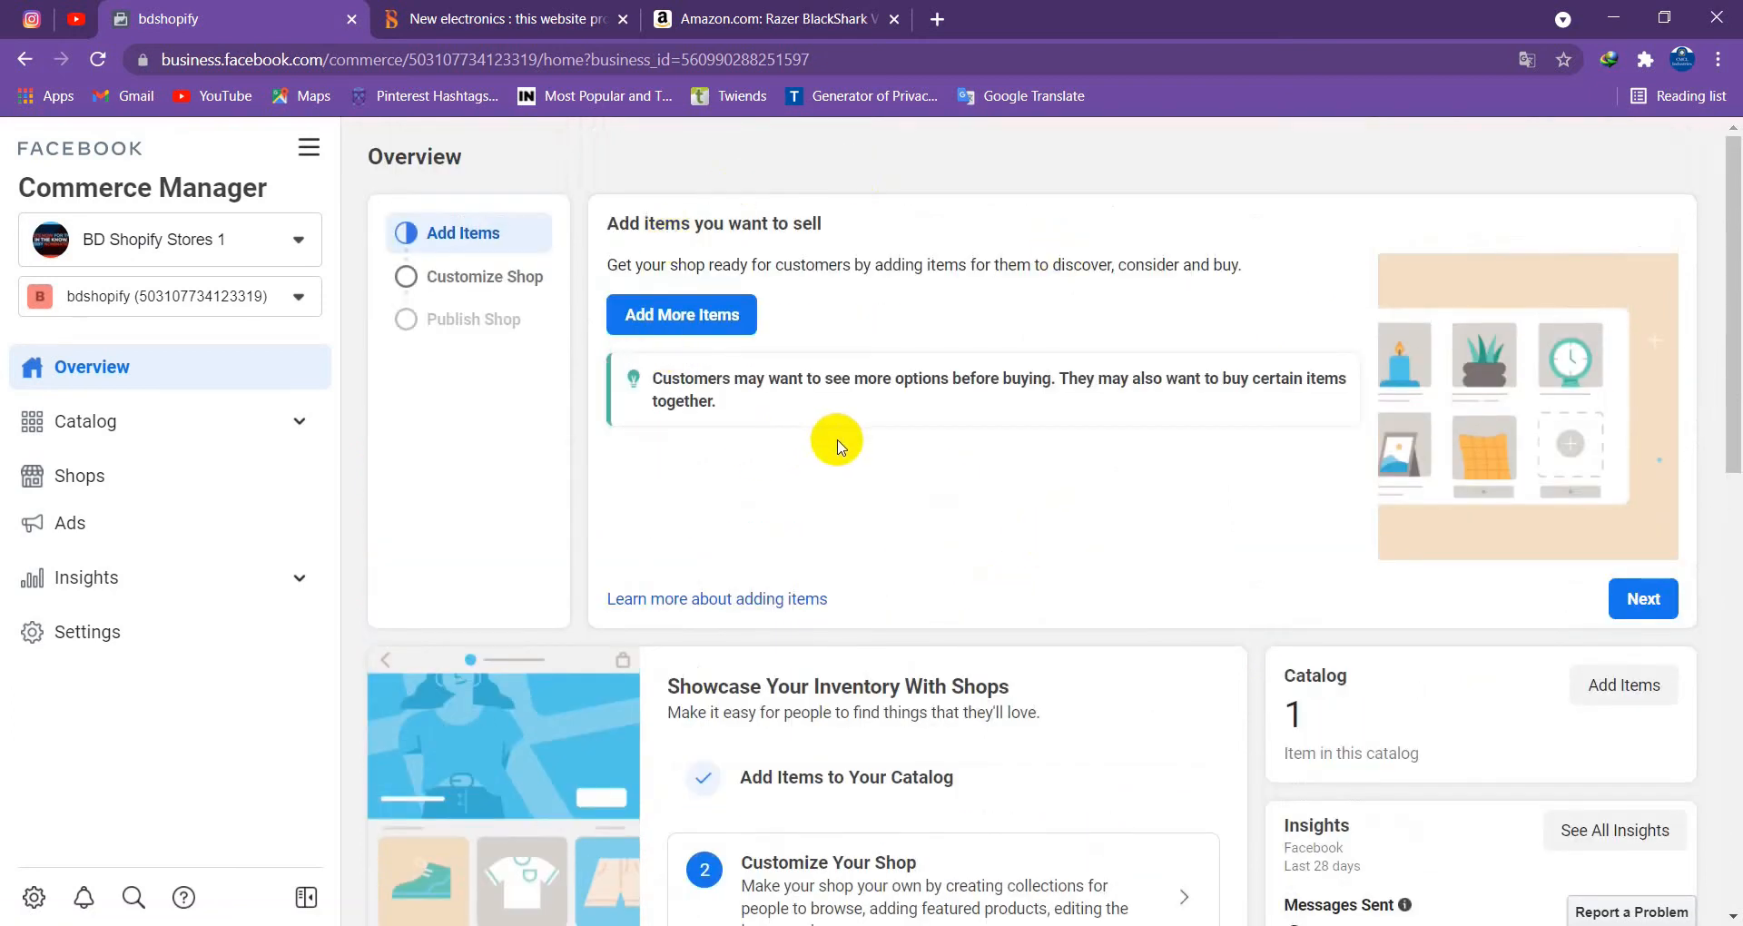
Recheck the Action Needed section on the bdshopify overview for the commerce account's review details
scroll(886, 661, down, 10)
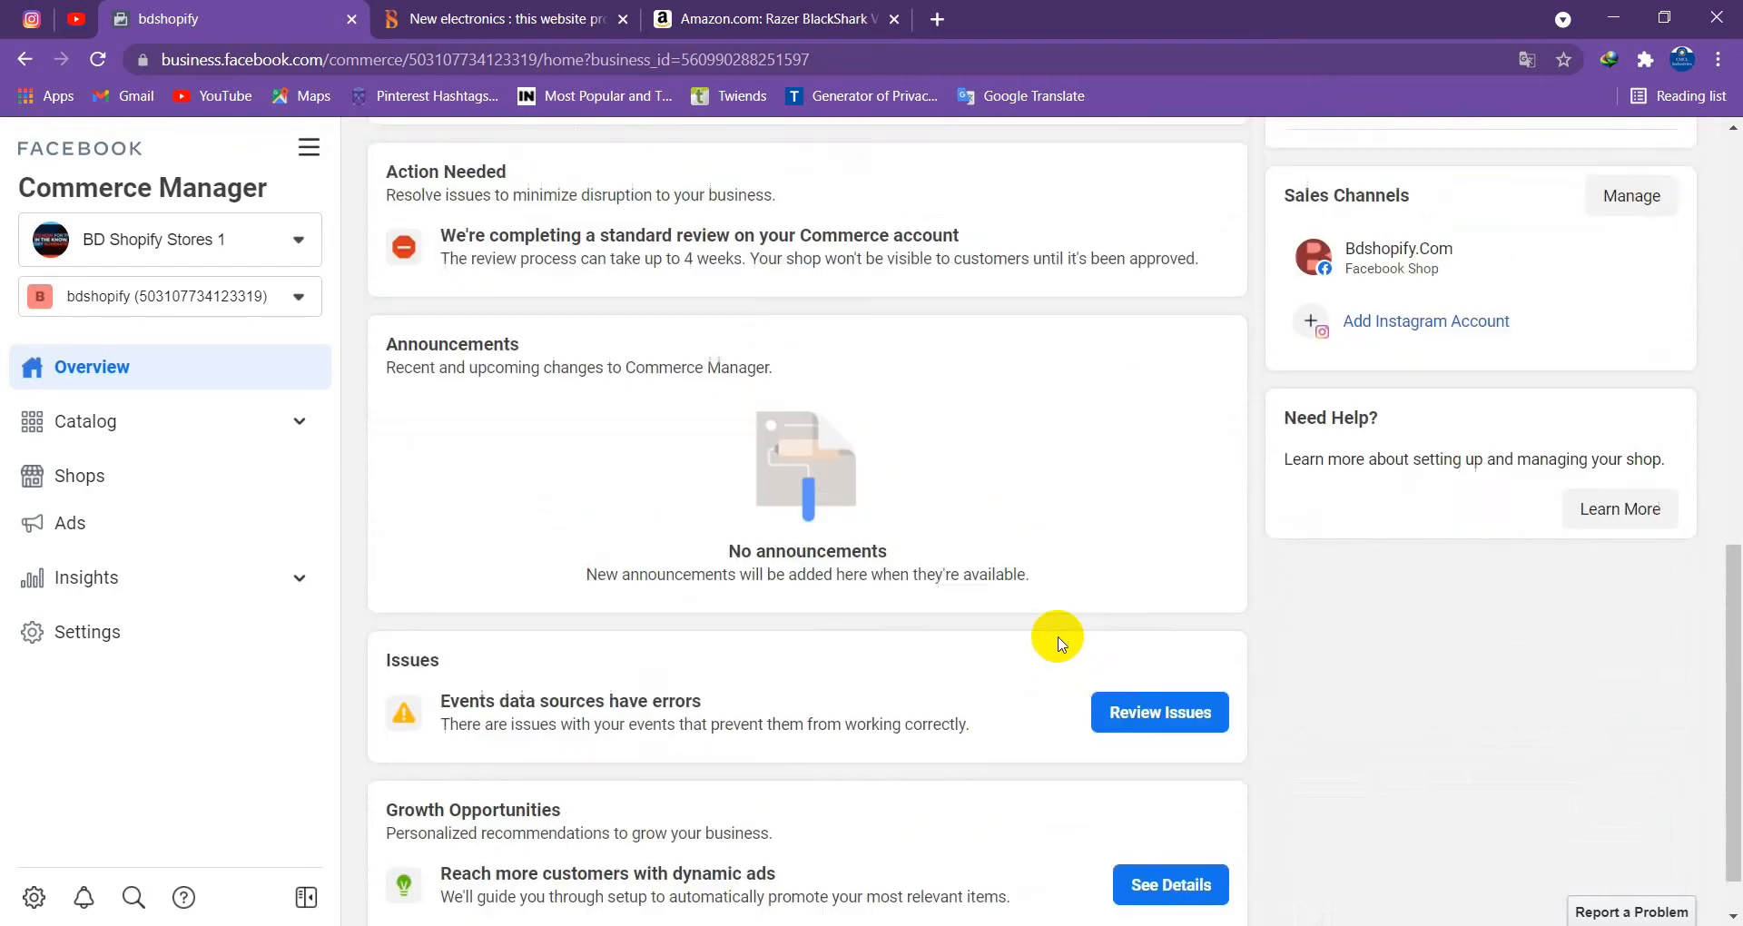
scroll(1050, 635, up, 5)
scroll(998, 627, up, 6)
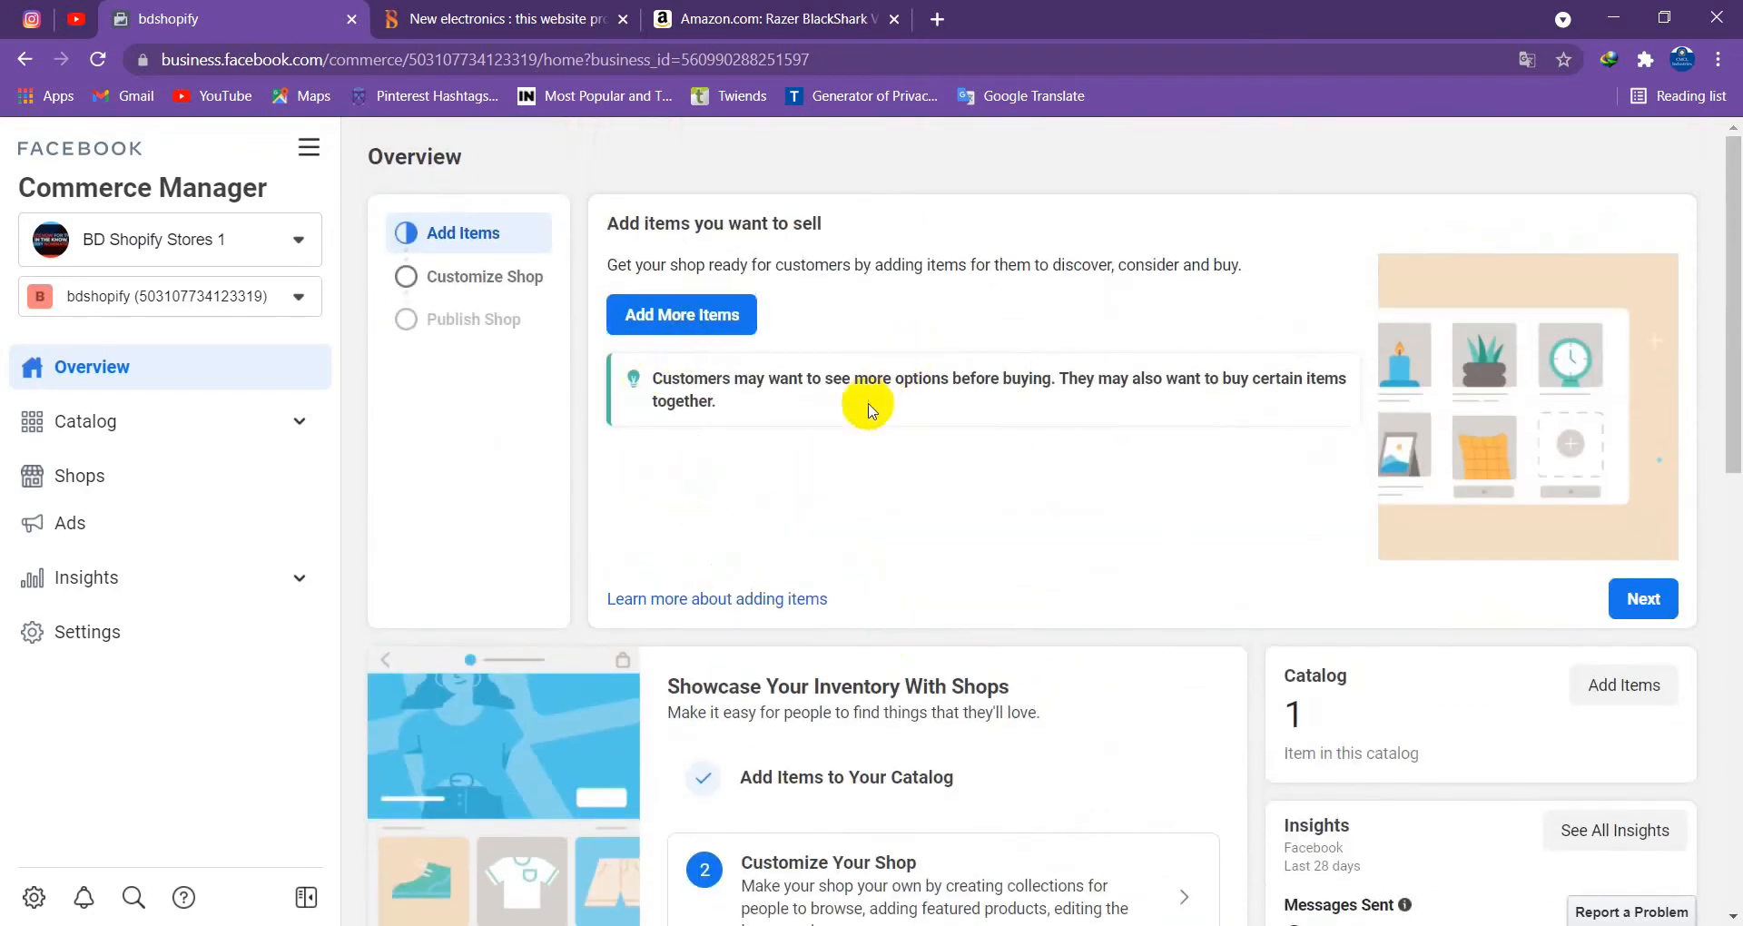
scroll(880, 633, down, 8)
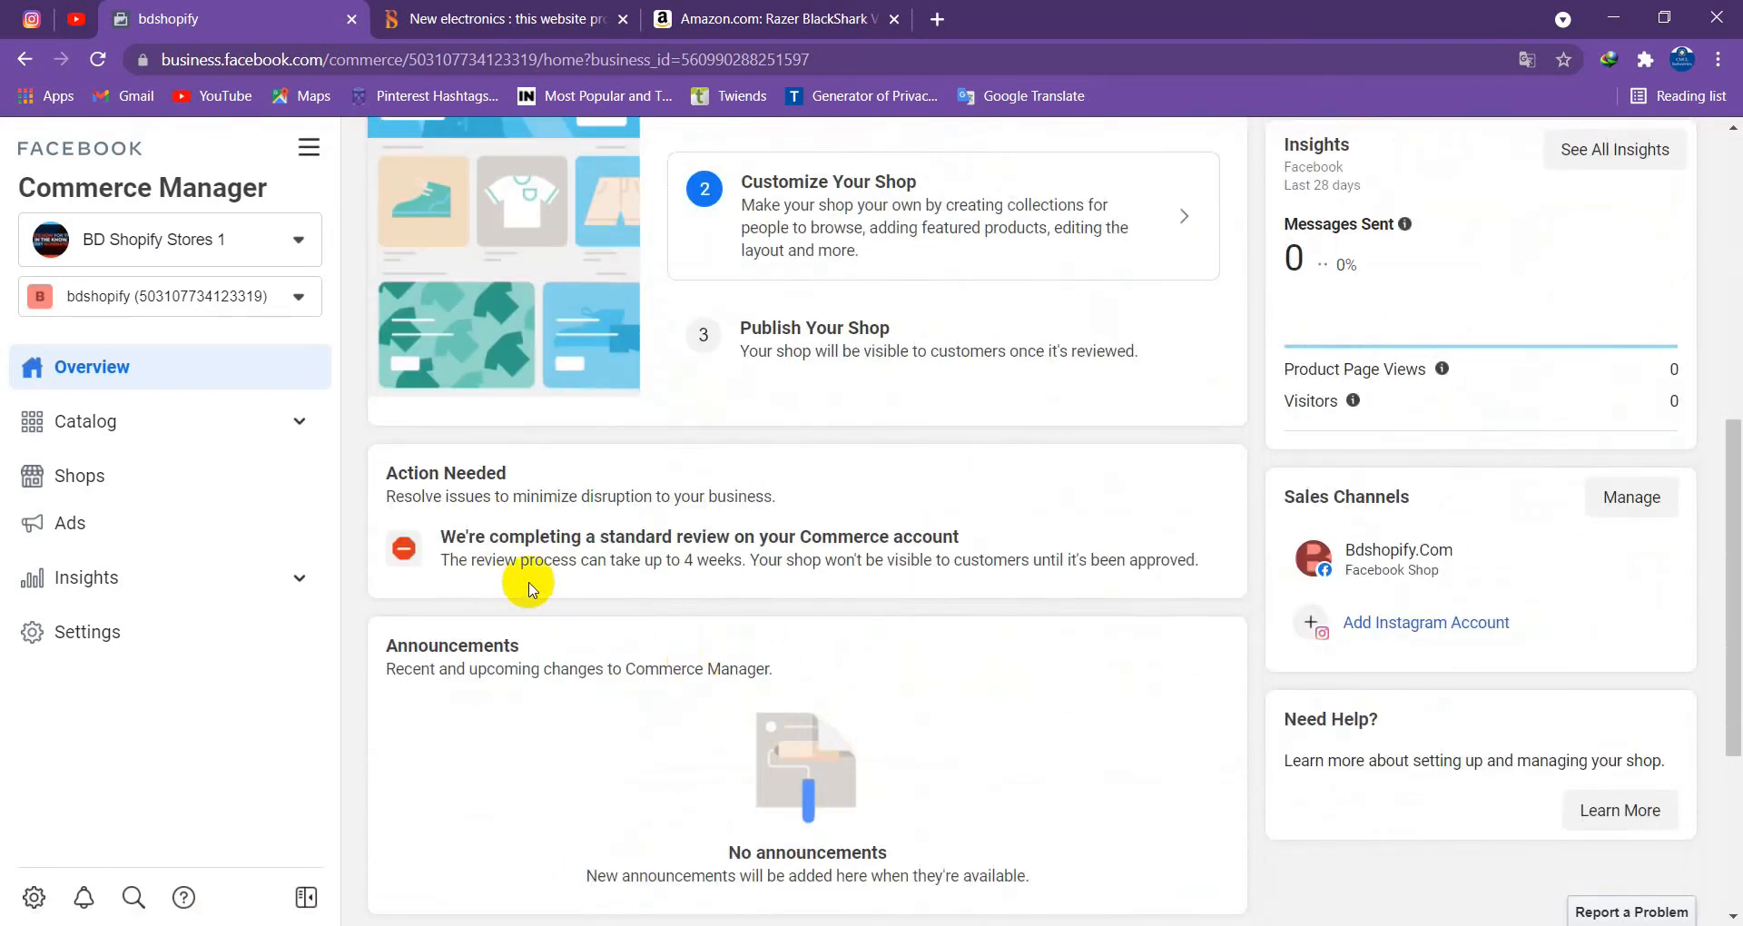
scroll(952, 585, down, 3)
scroll(717, 499, up, 2)
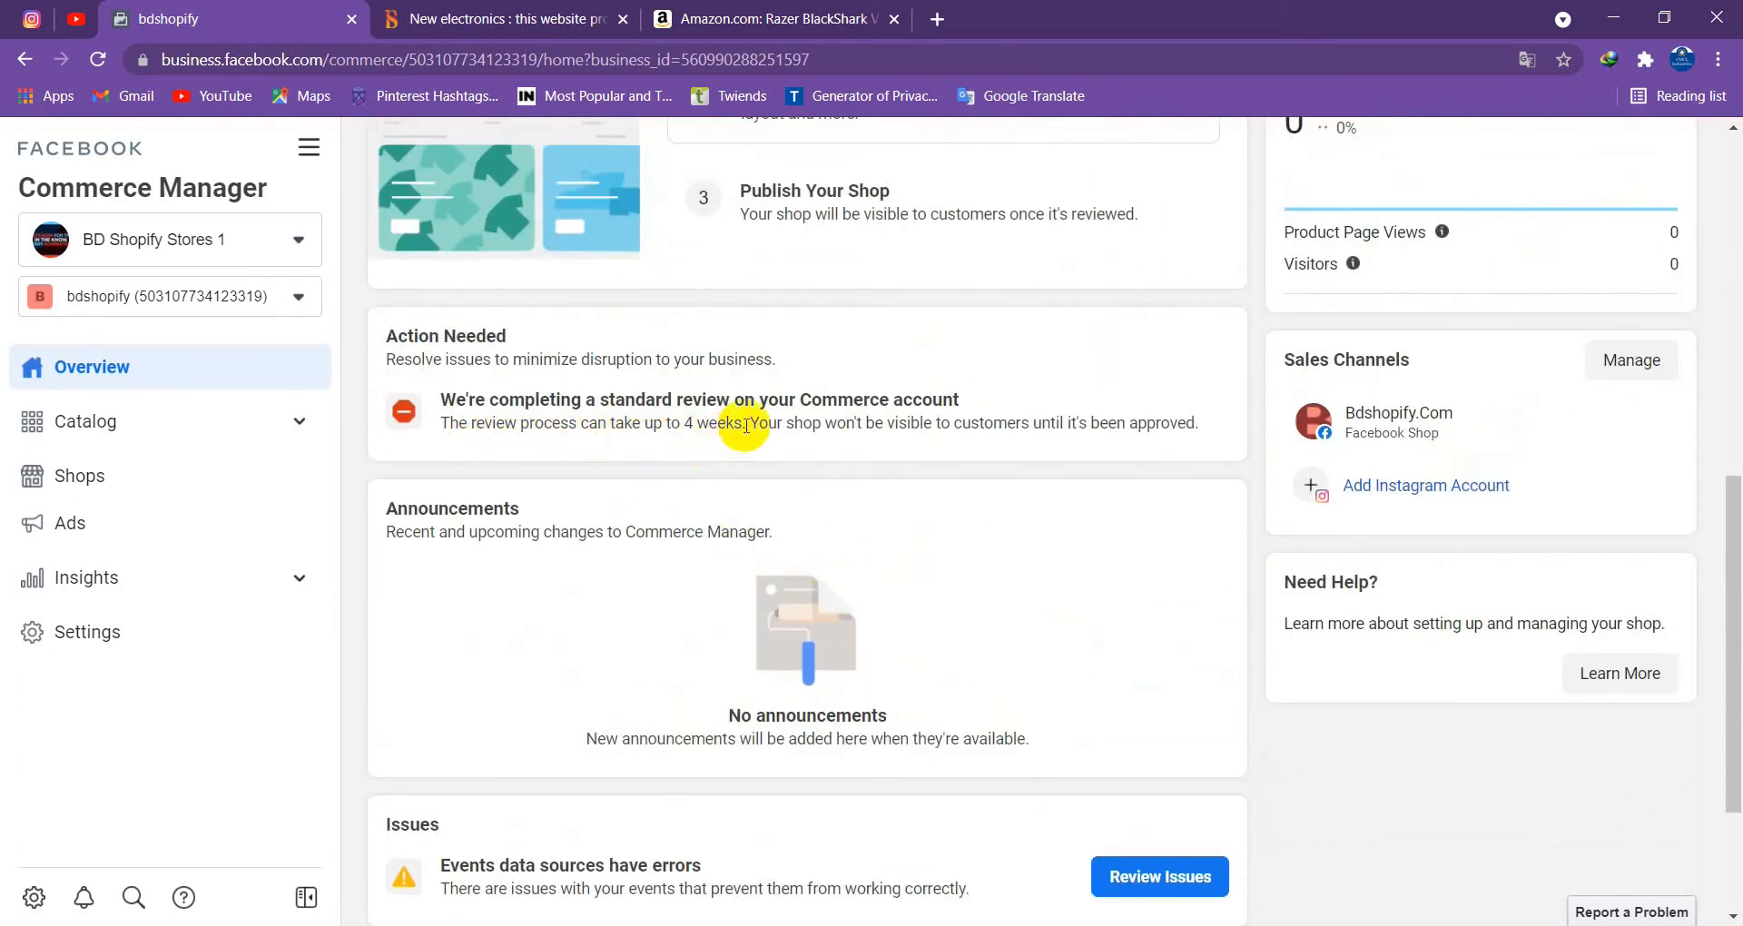
scroll(865, 529, up, 8)
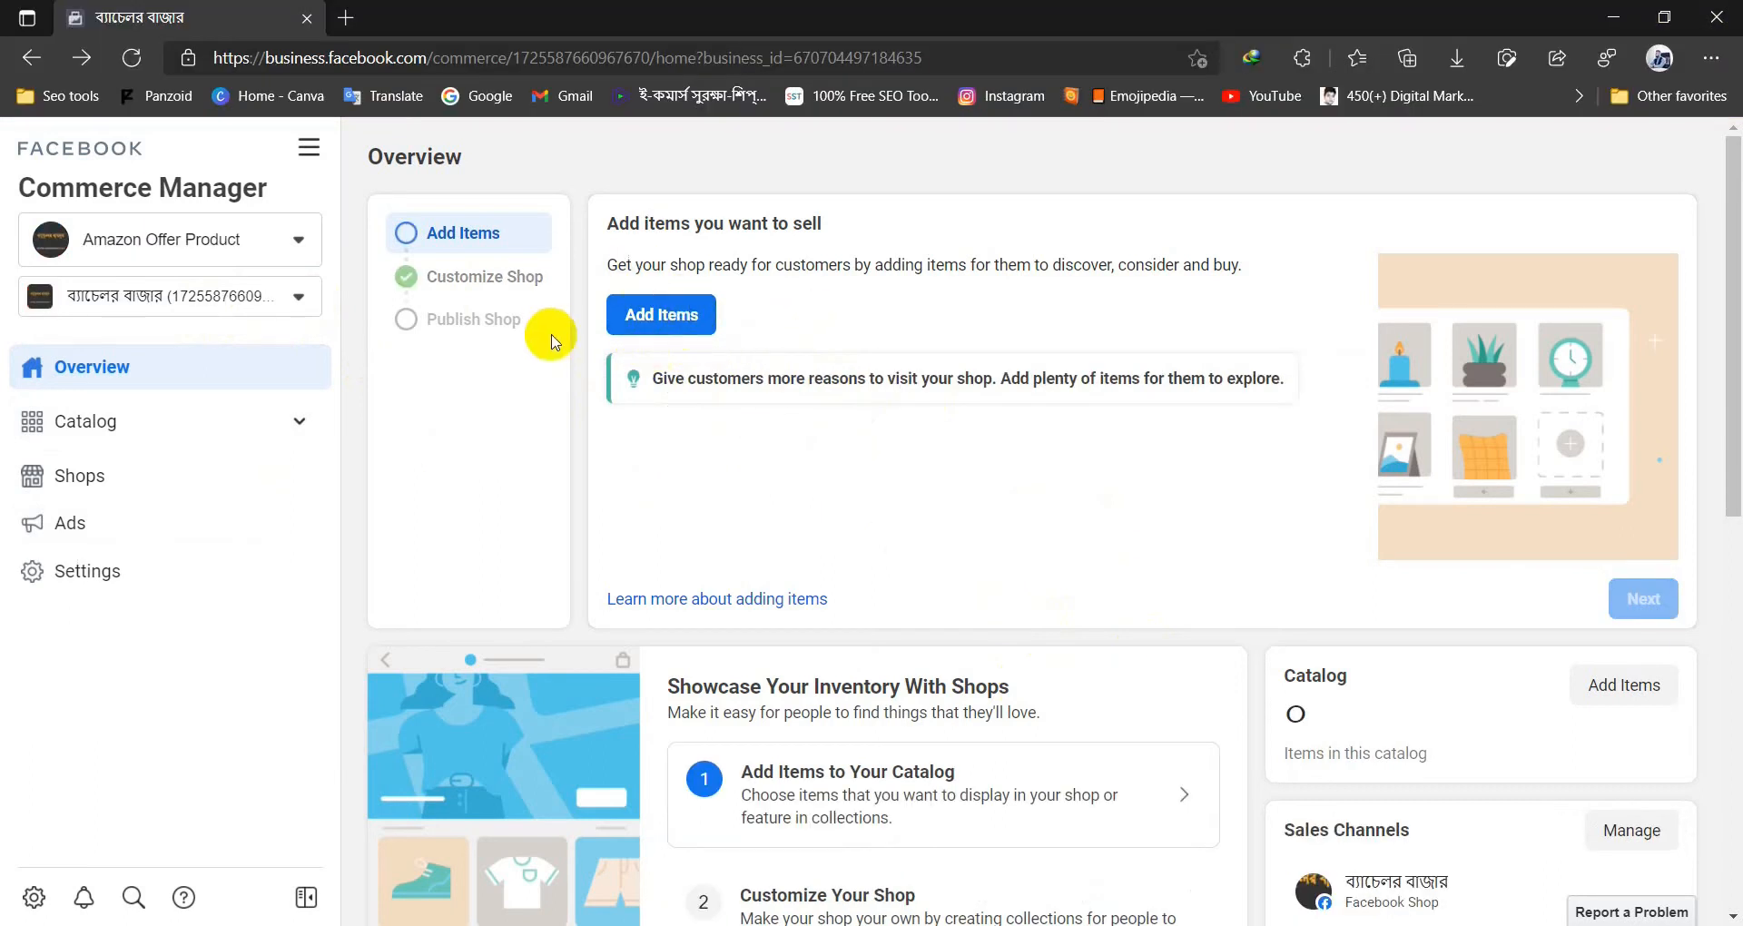
Choose the Manual option for adding items to the bdshopify catalog and open the Add Multiple Items form
click(662, 320)
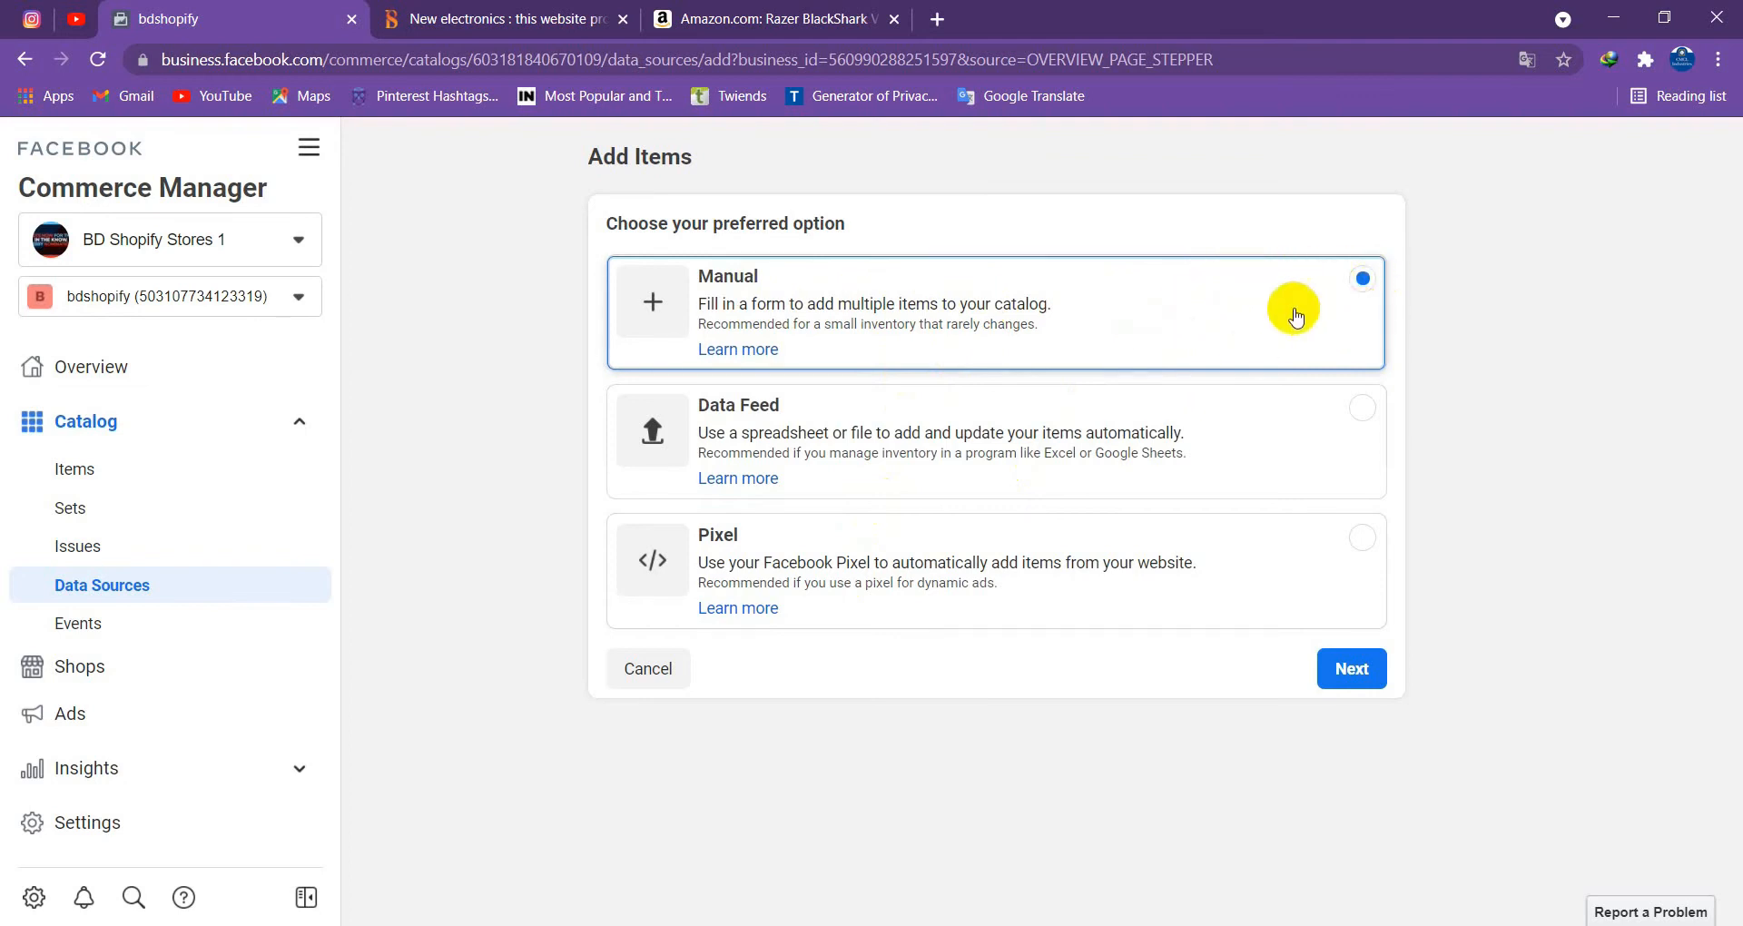
click(1368, 688)
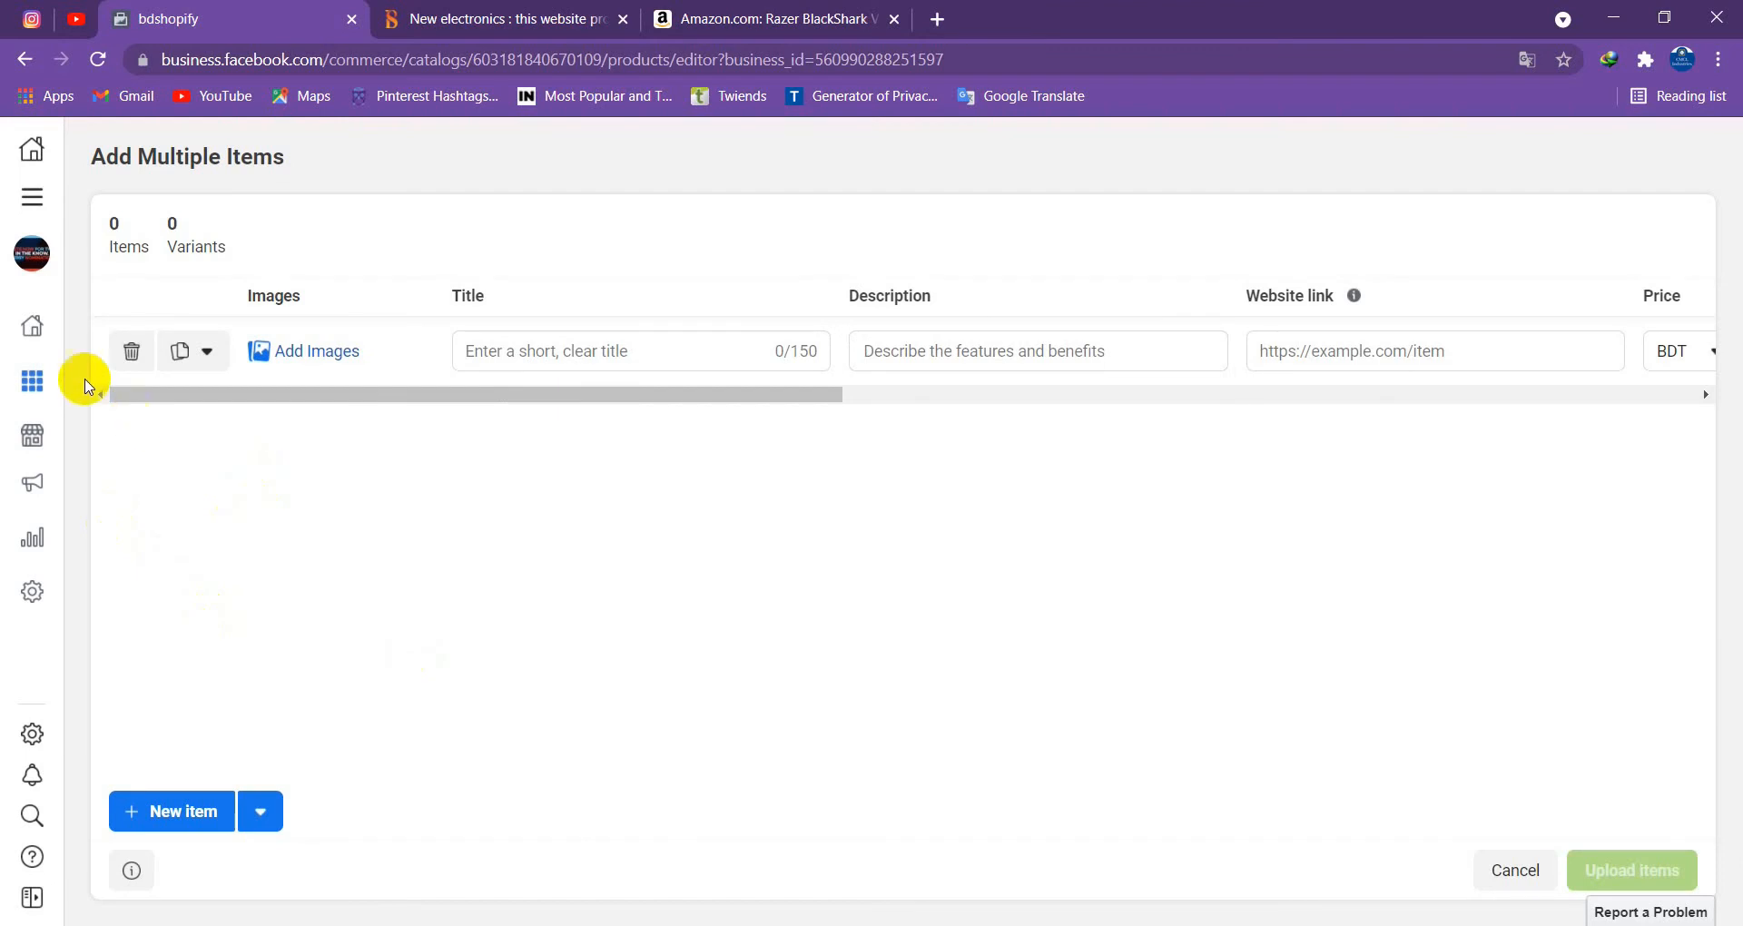
mouse_move(9, 439)
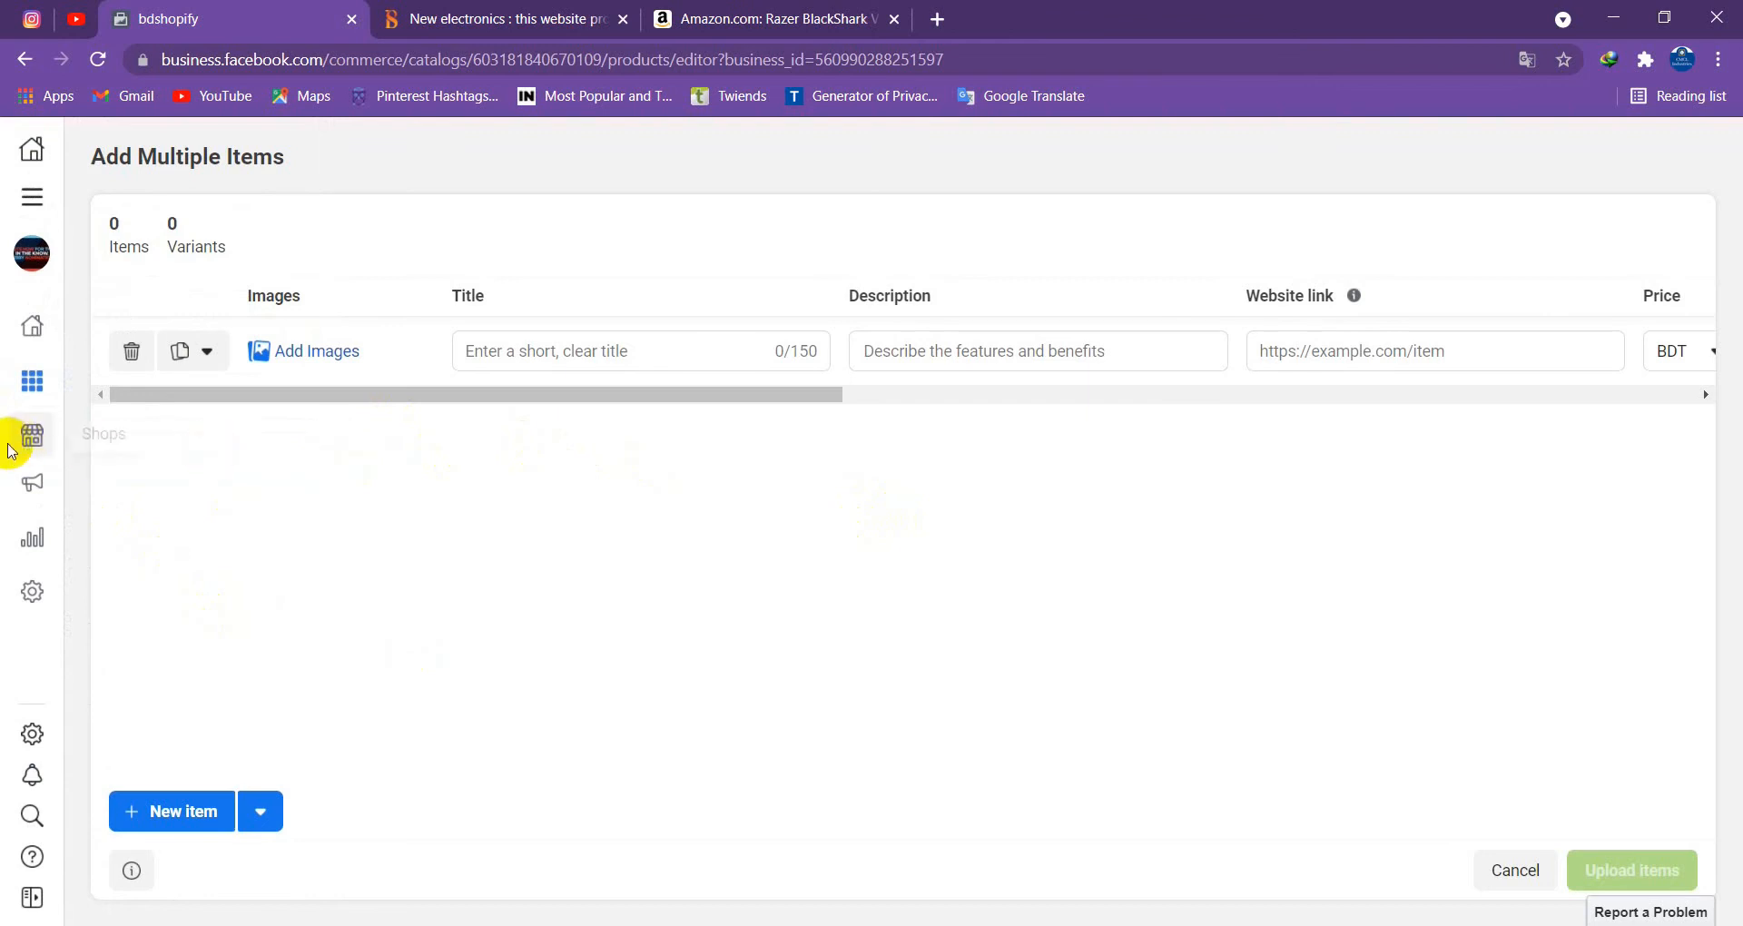
mouse_move(3, 444)
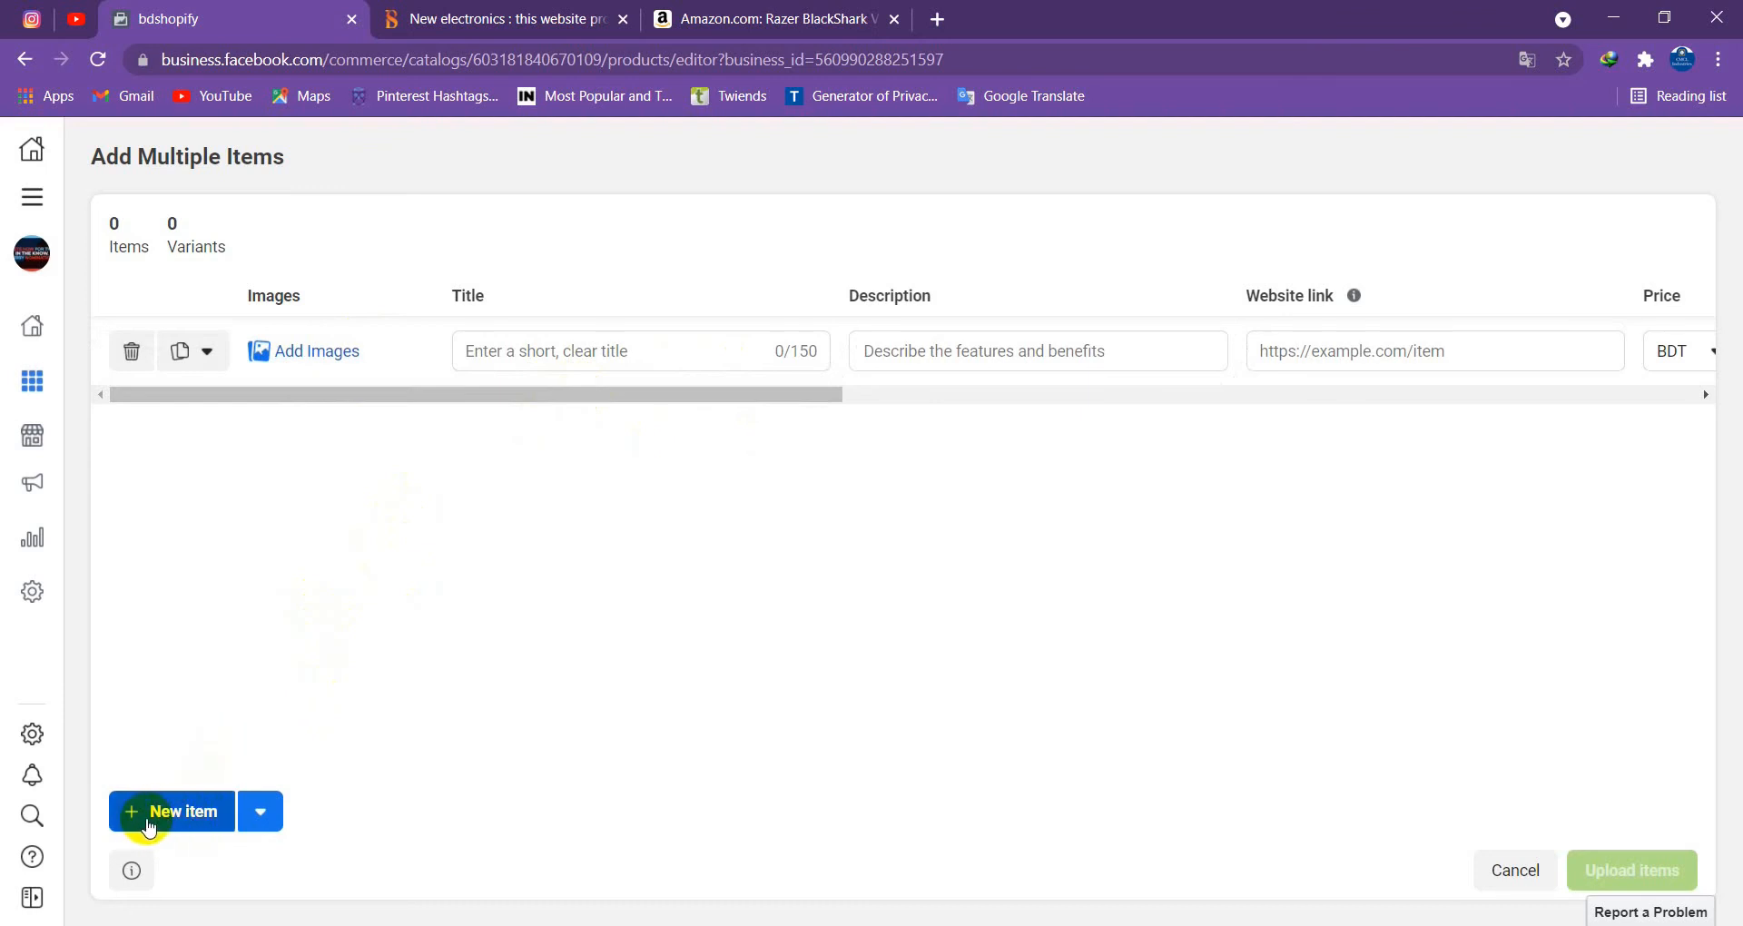
Add three blank item rows to the Add Multiple Items form and delete them again
click(181, 811)
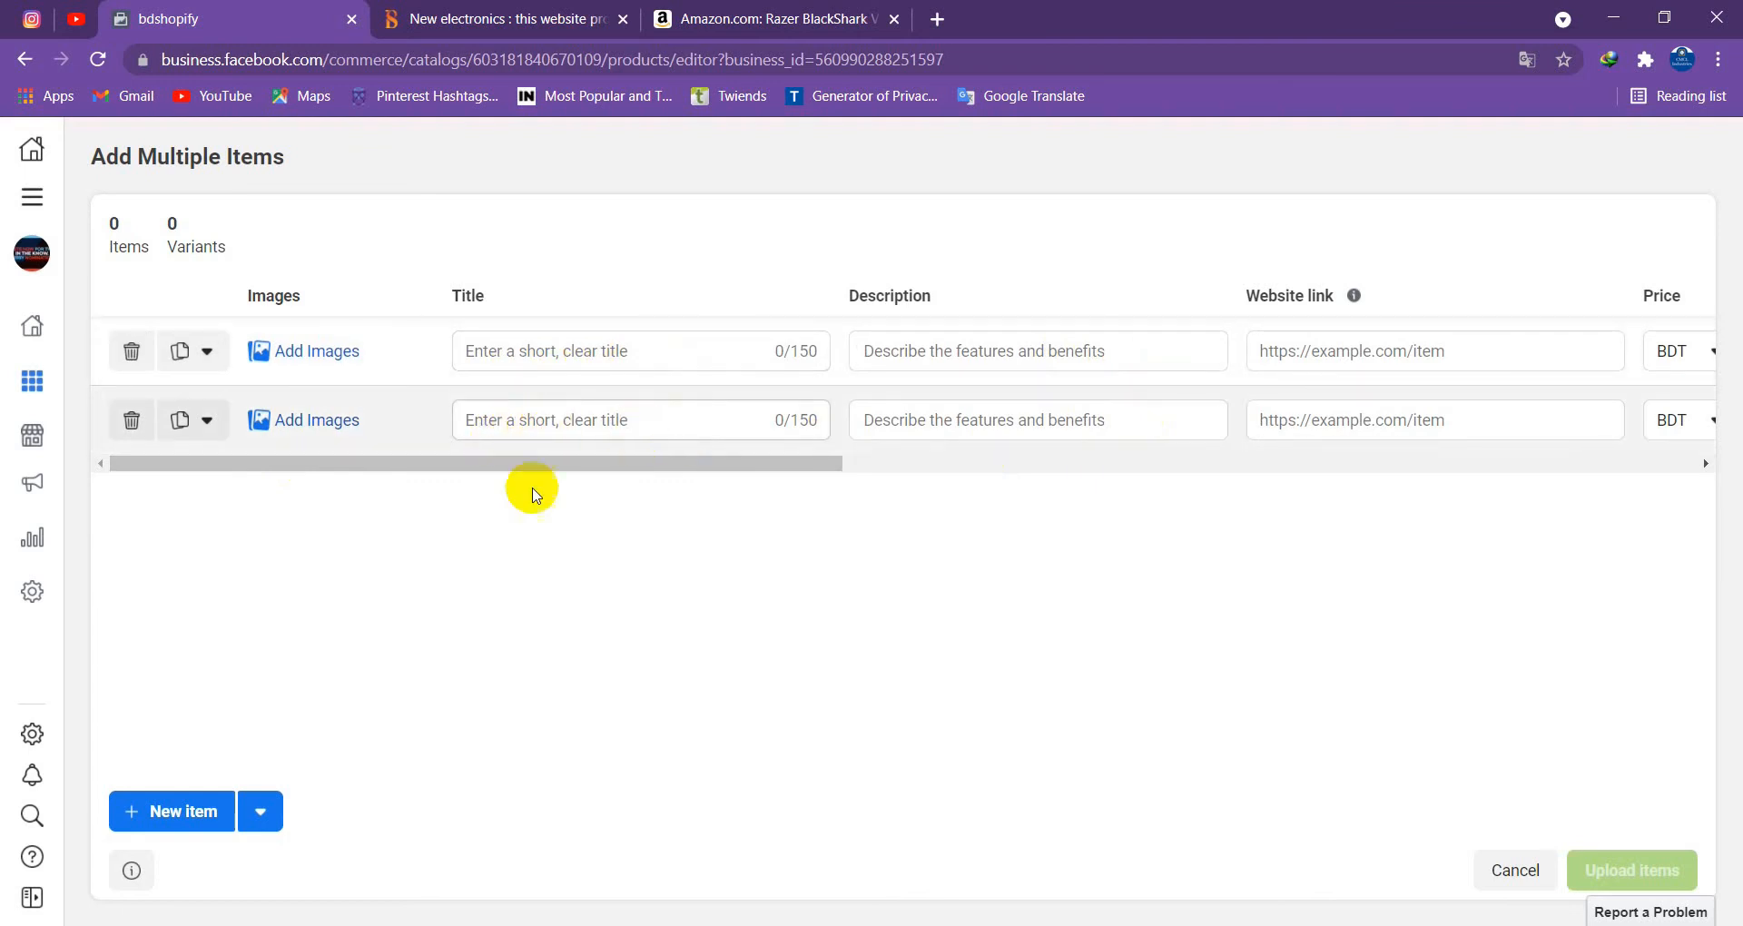
click(178, 819)
click(177, 820)
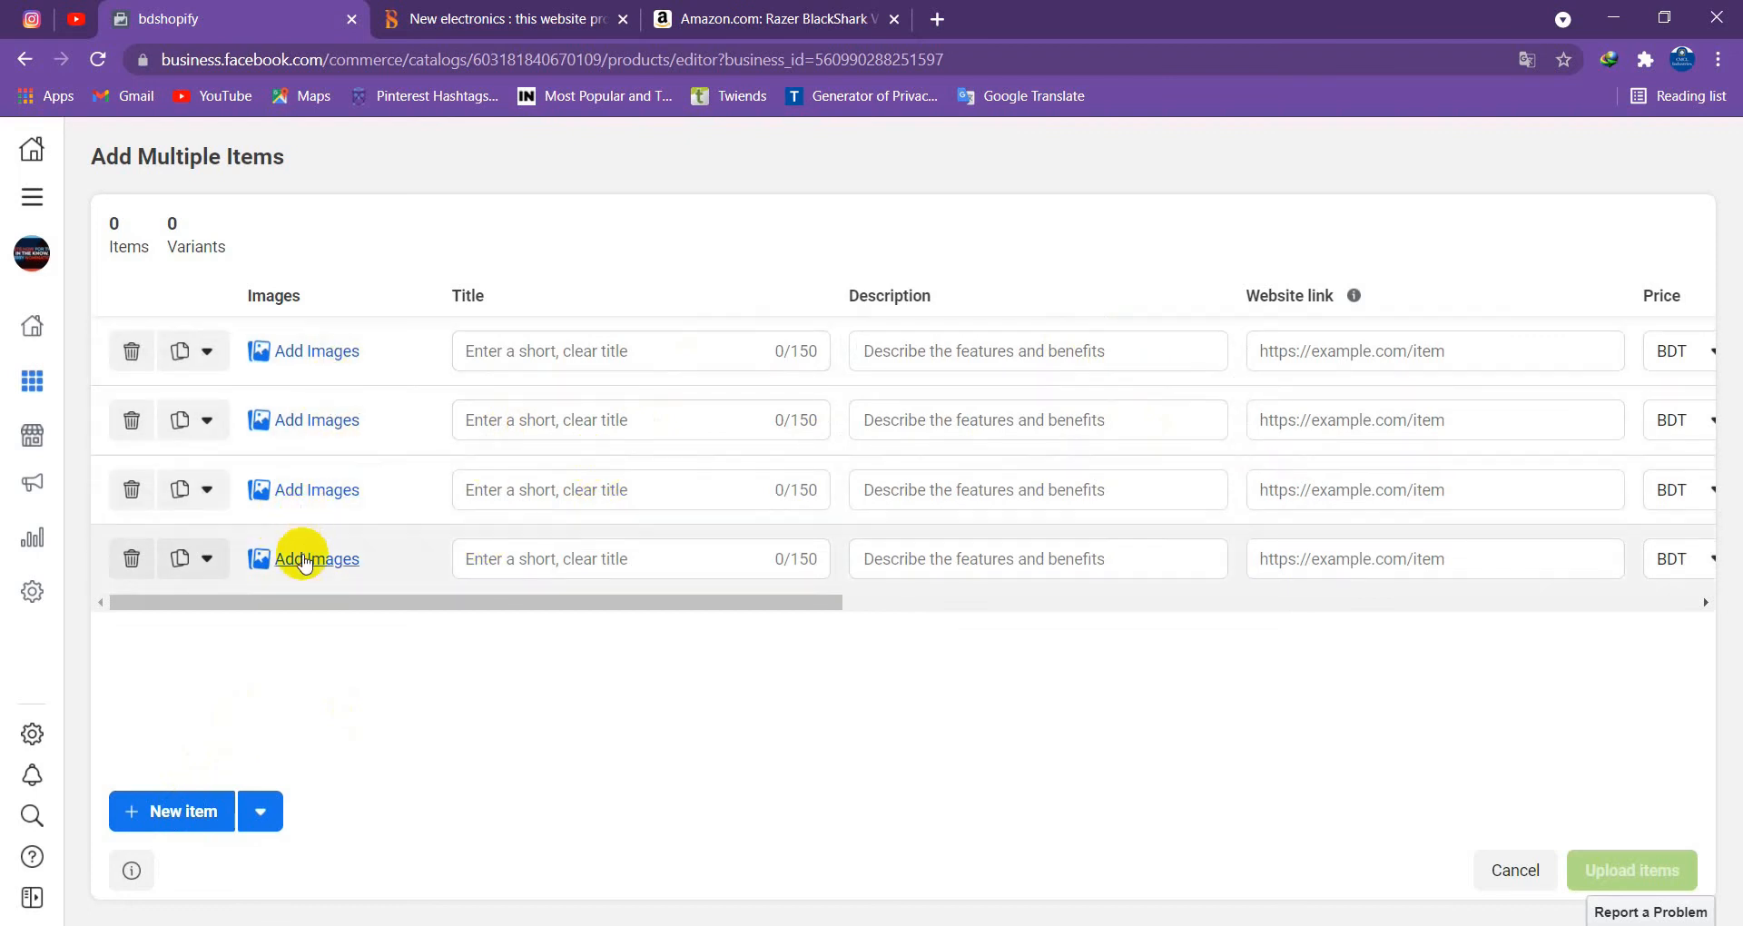
click(132, 560)
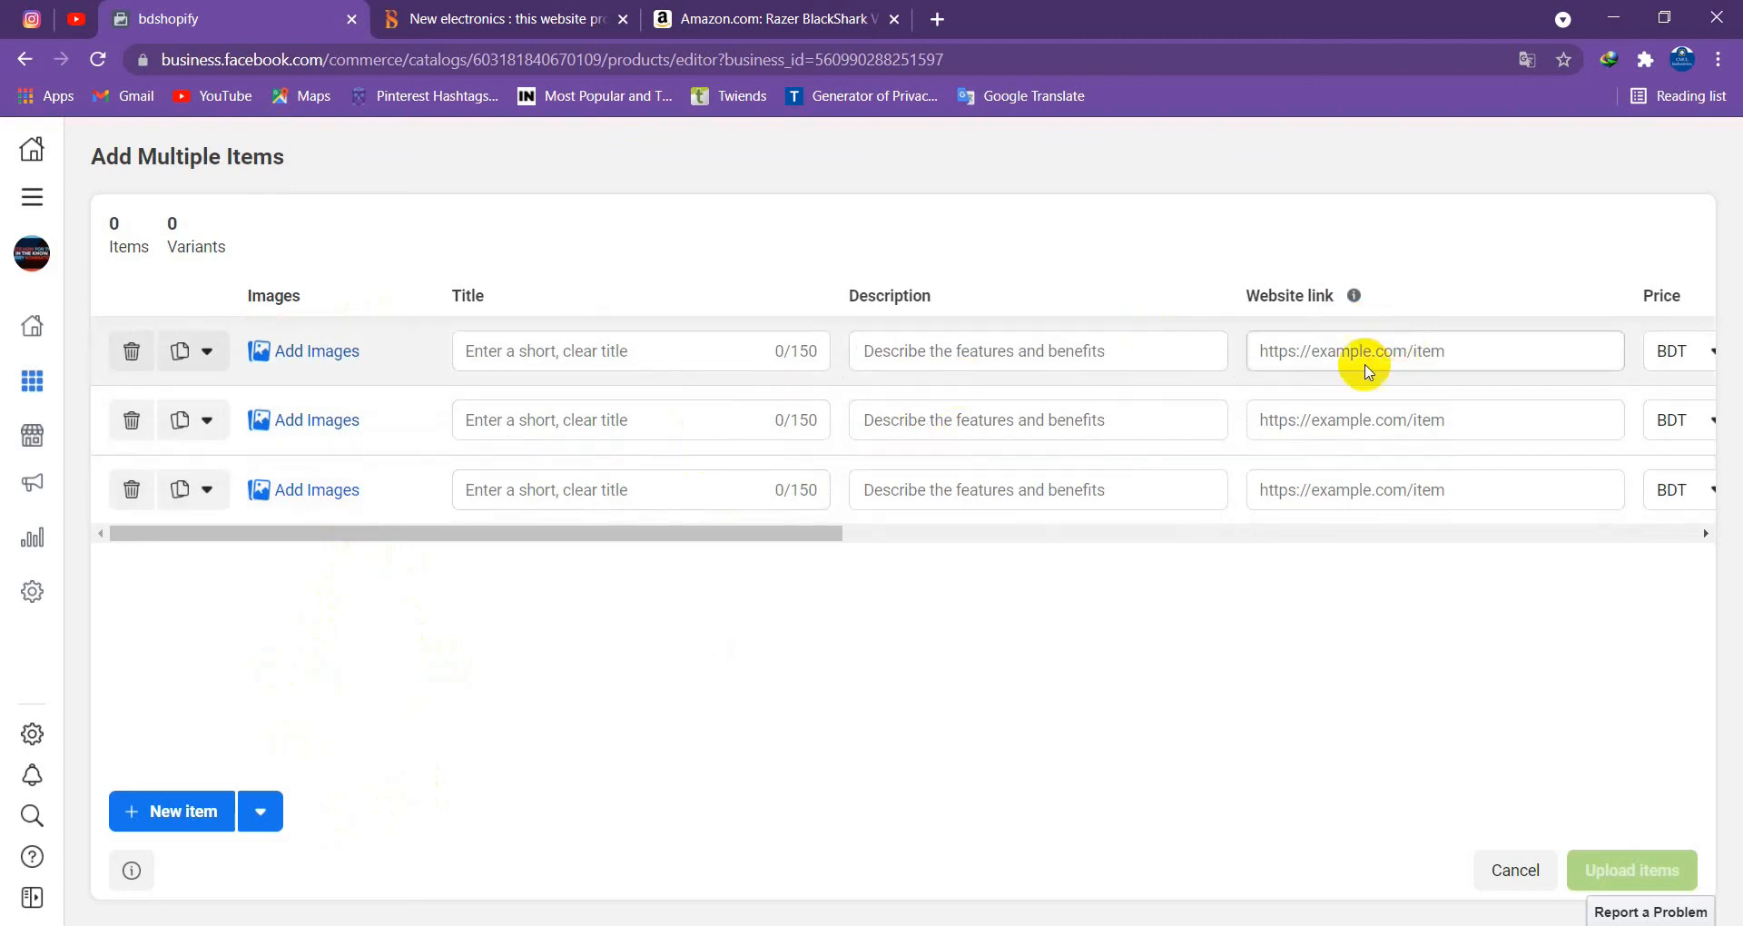
click(132, 489)
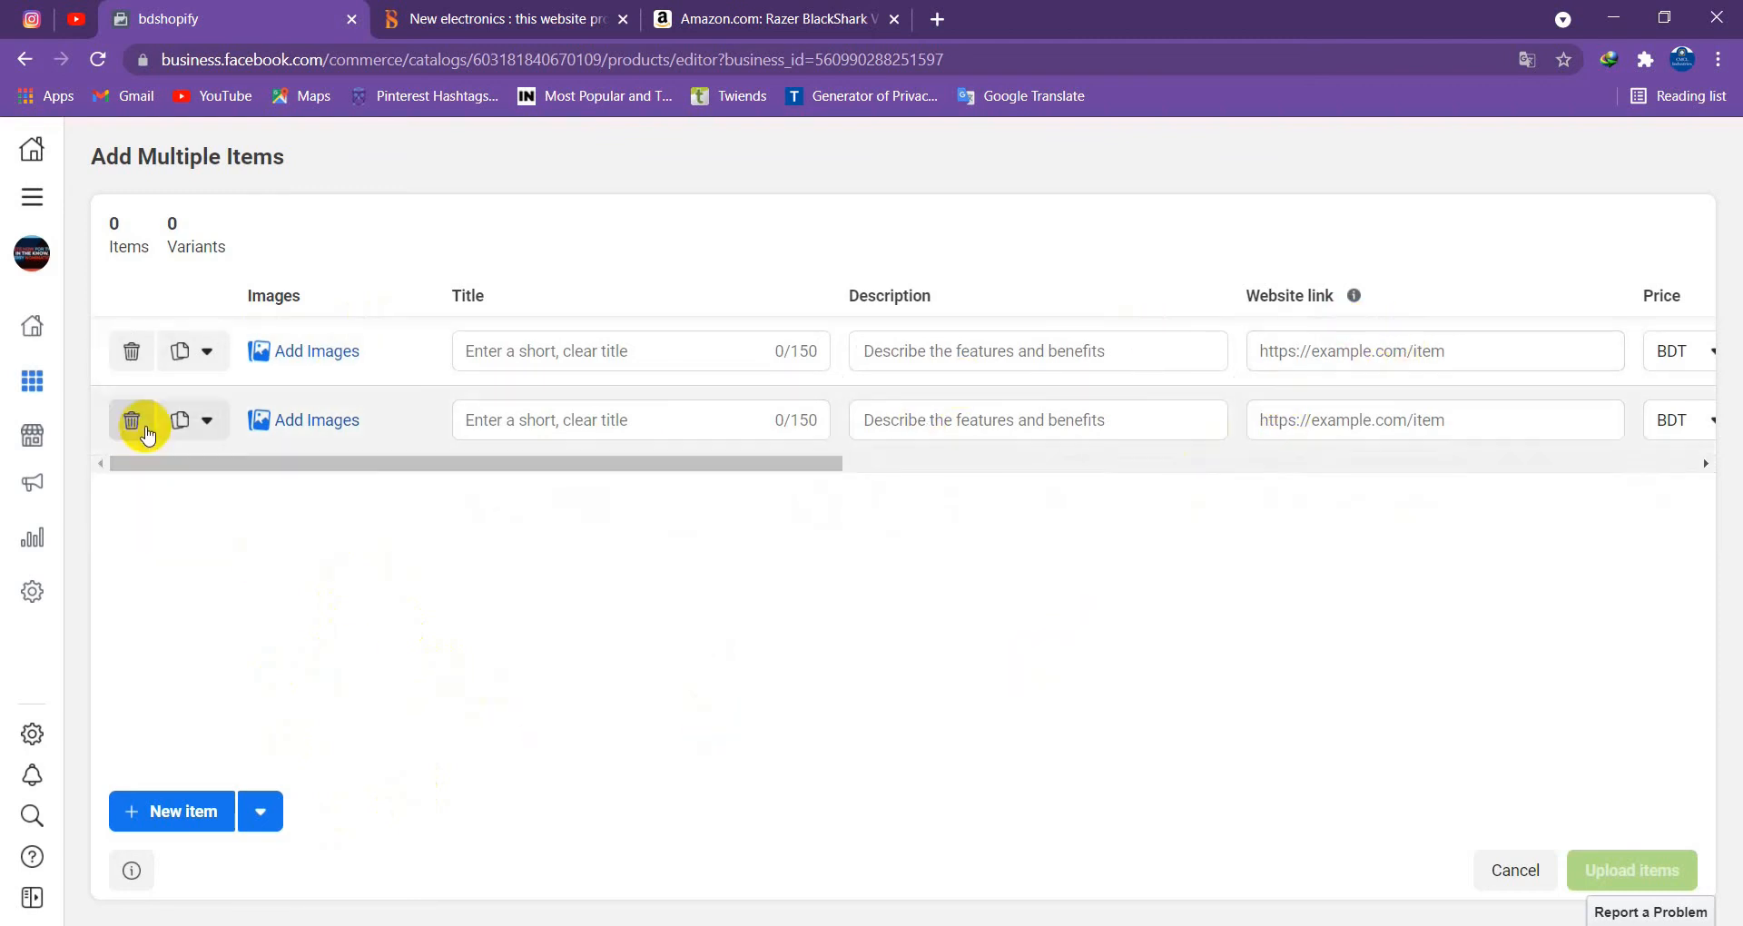
click(132, 419)
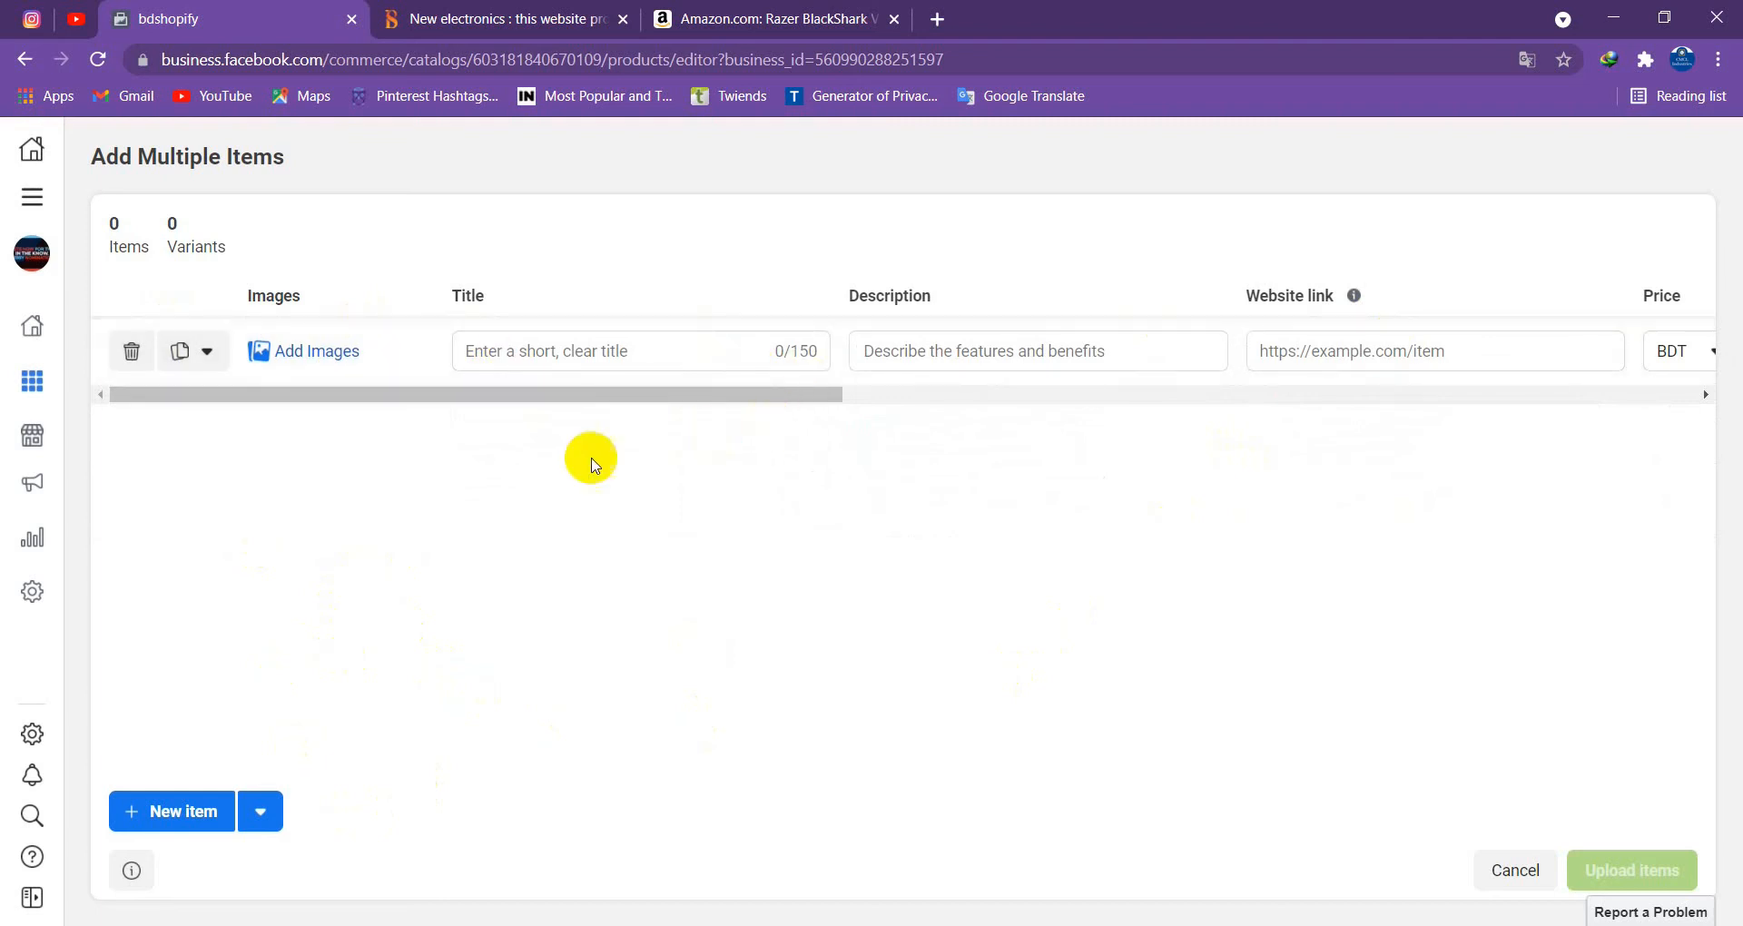
Add ten blank item rows to the form at once and look through the extended list
click(261, 821)
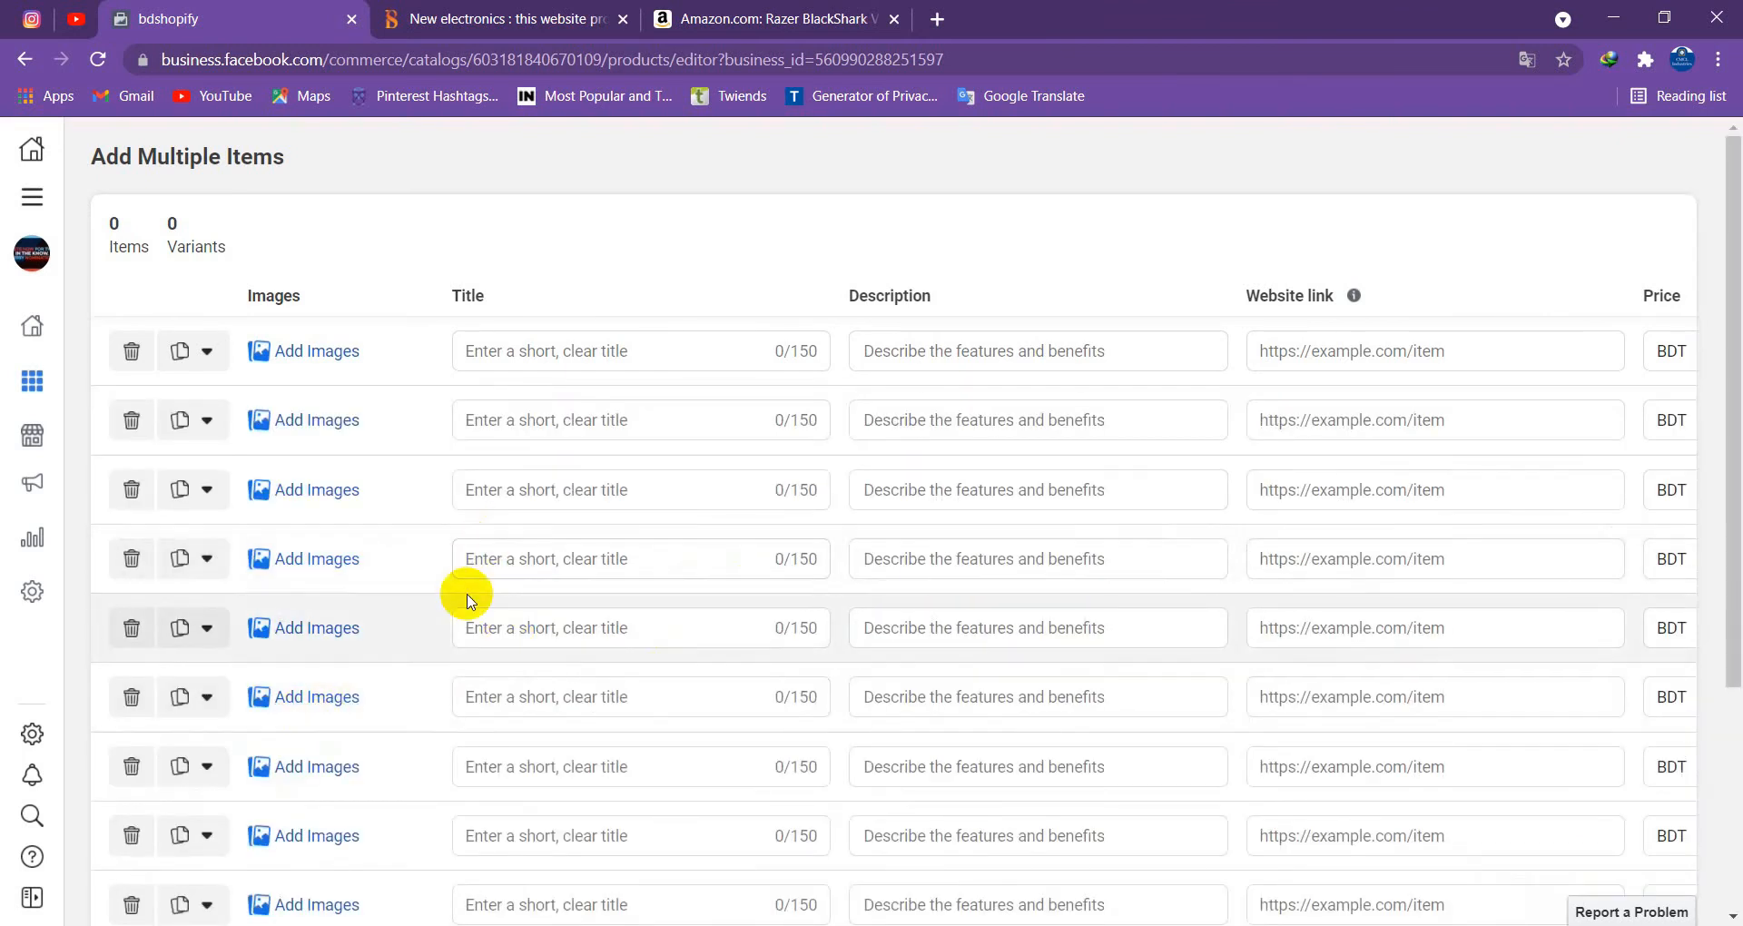
scroll(525, 537, down, 3)
scroll(534, 635, up, 3)
scroll(533, 543, down, 3)
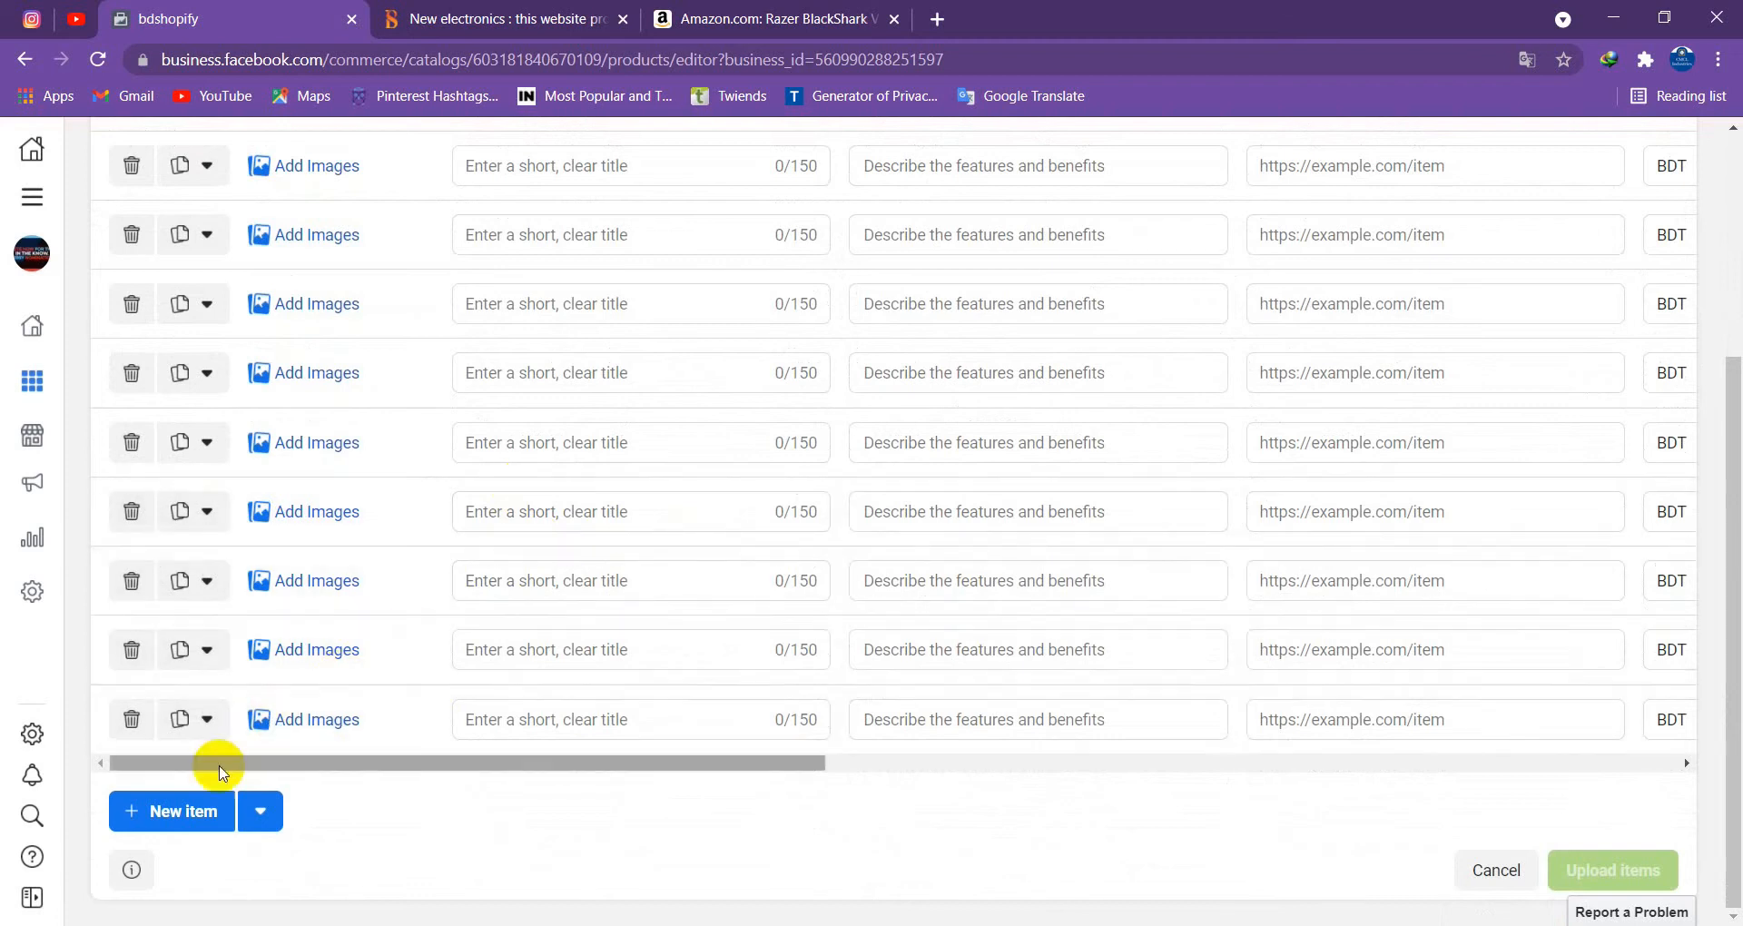
Delete the extra blank item rows until a single row is left in the form
click(134, 711)
click(133, 646)
click(127, 578)
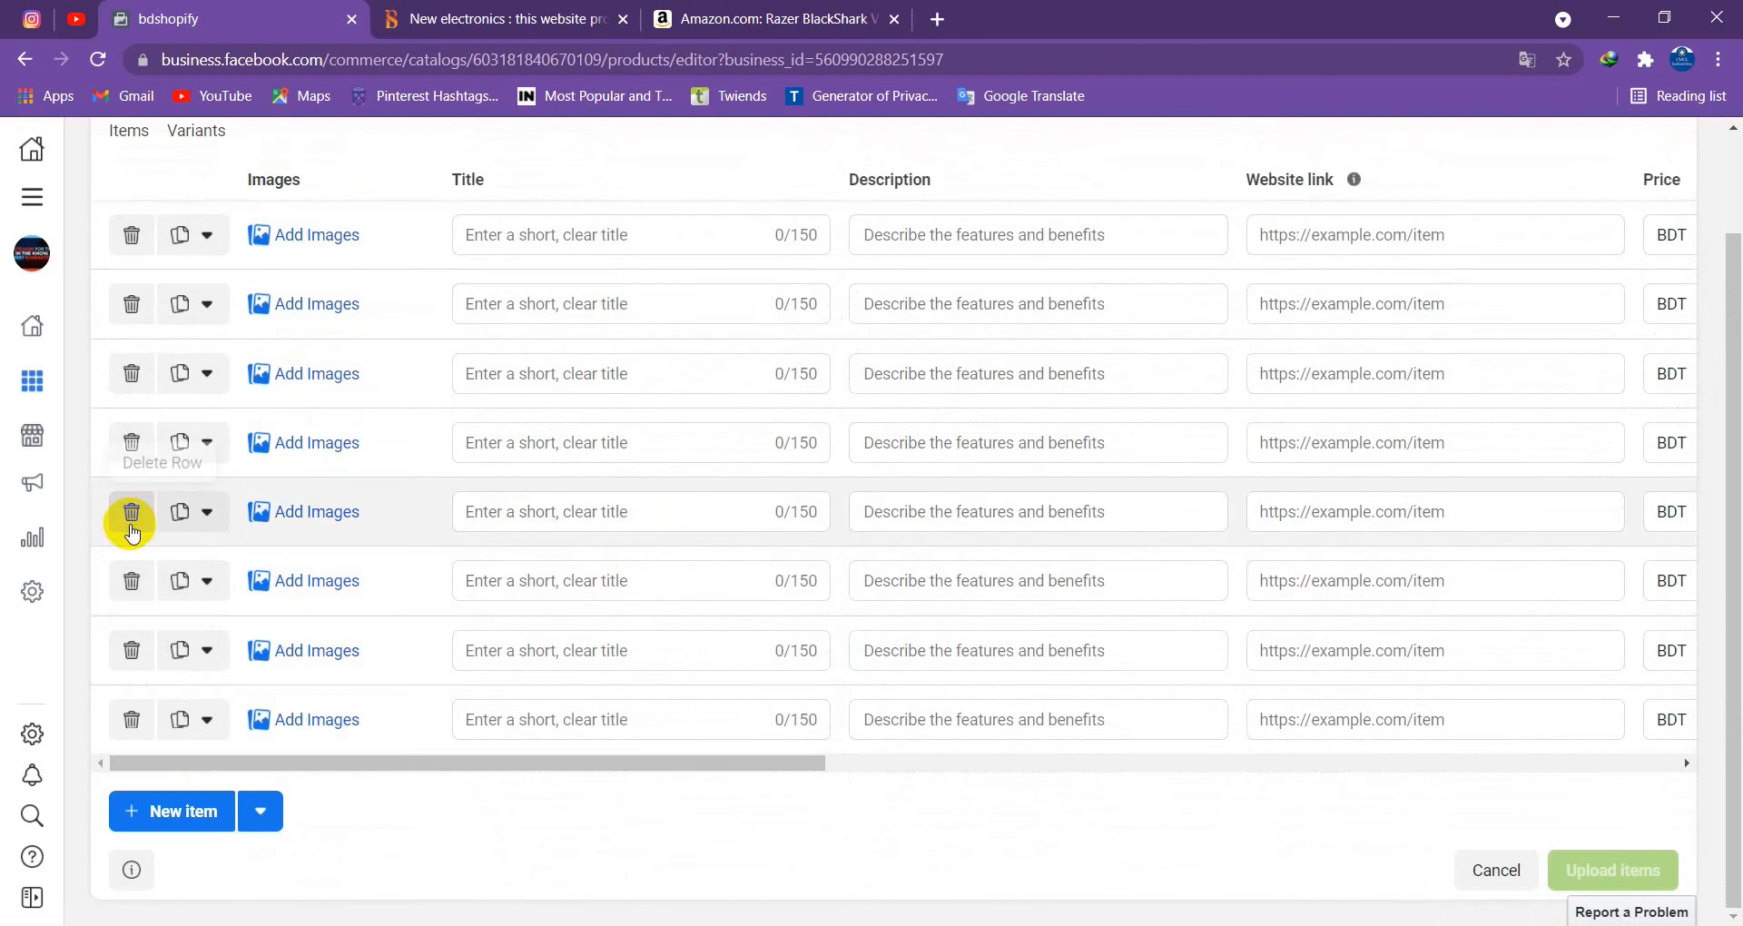
click(128, 509)
click(130, 505)
click(131, 495)
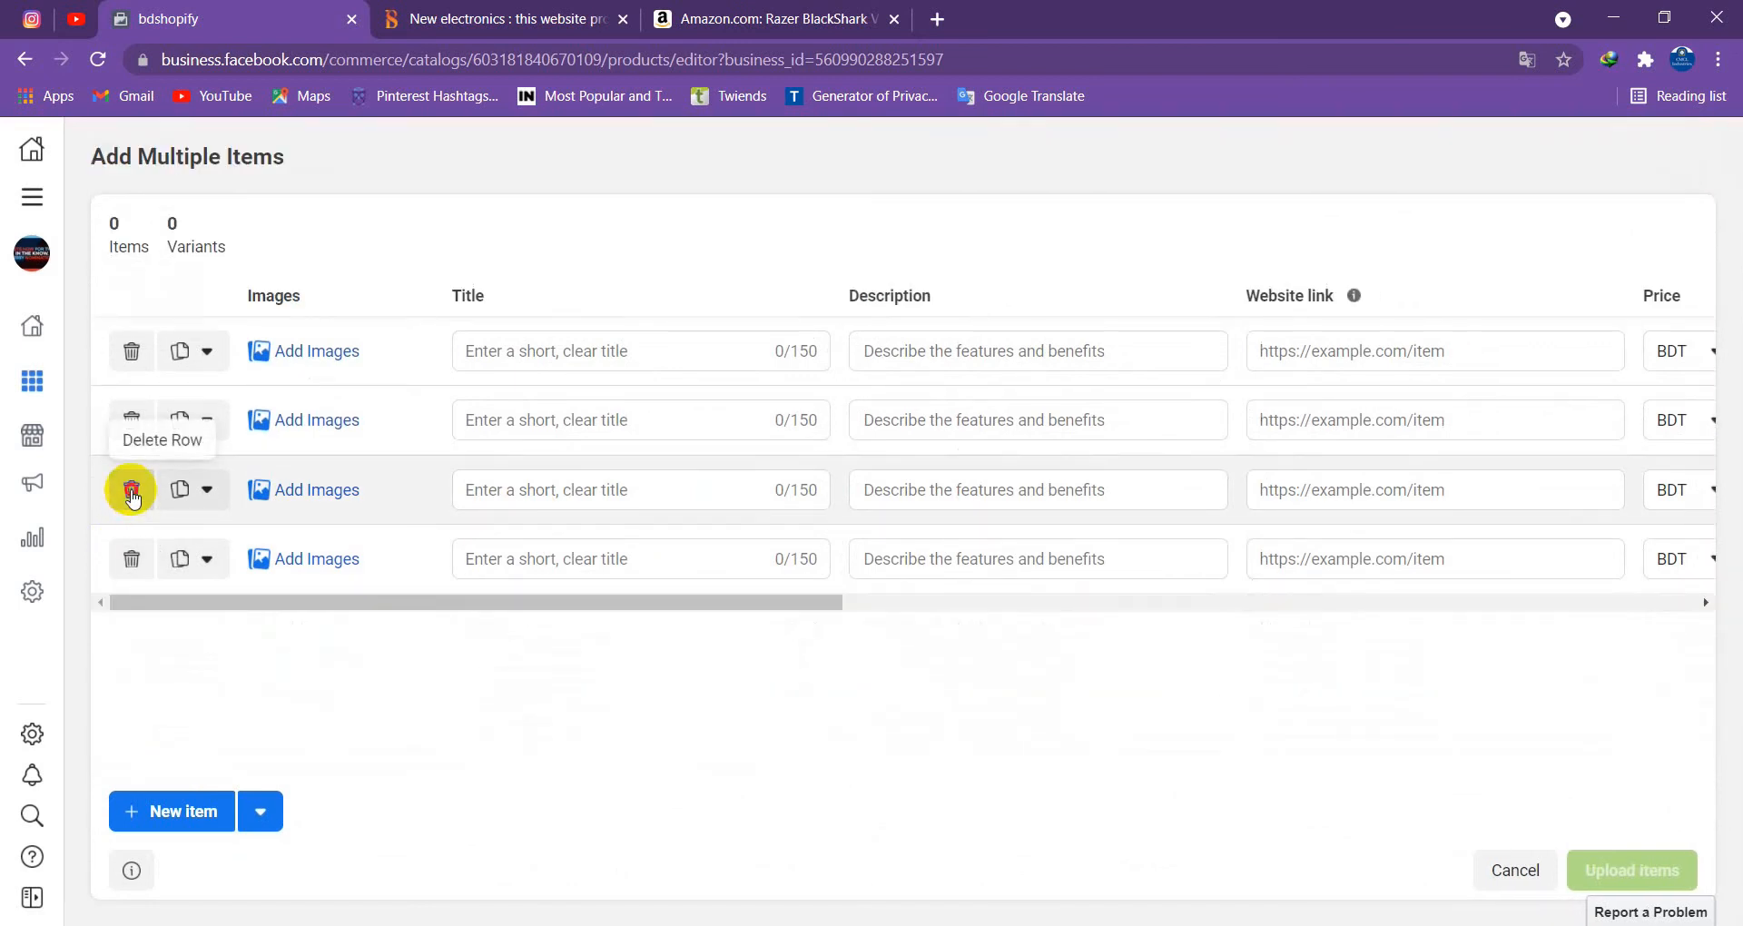
click(130, 489)
click(129, 484)
click(129, 423)
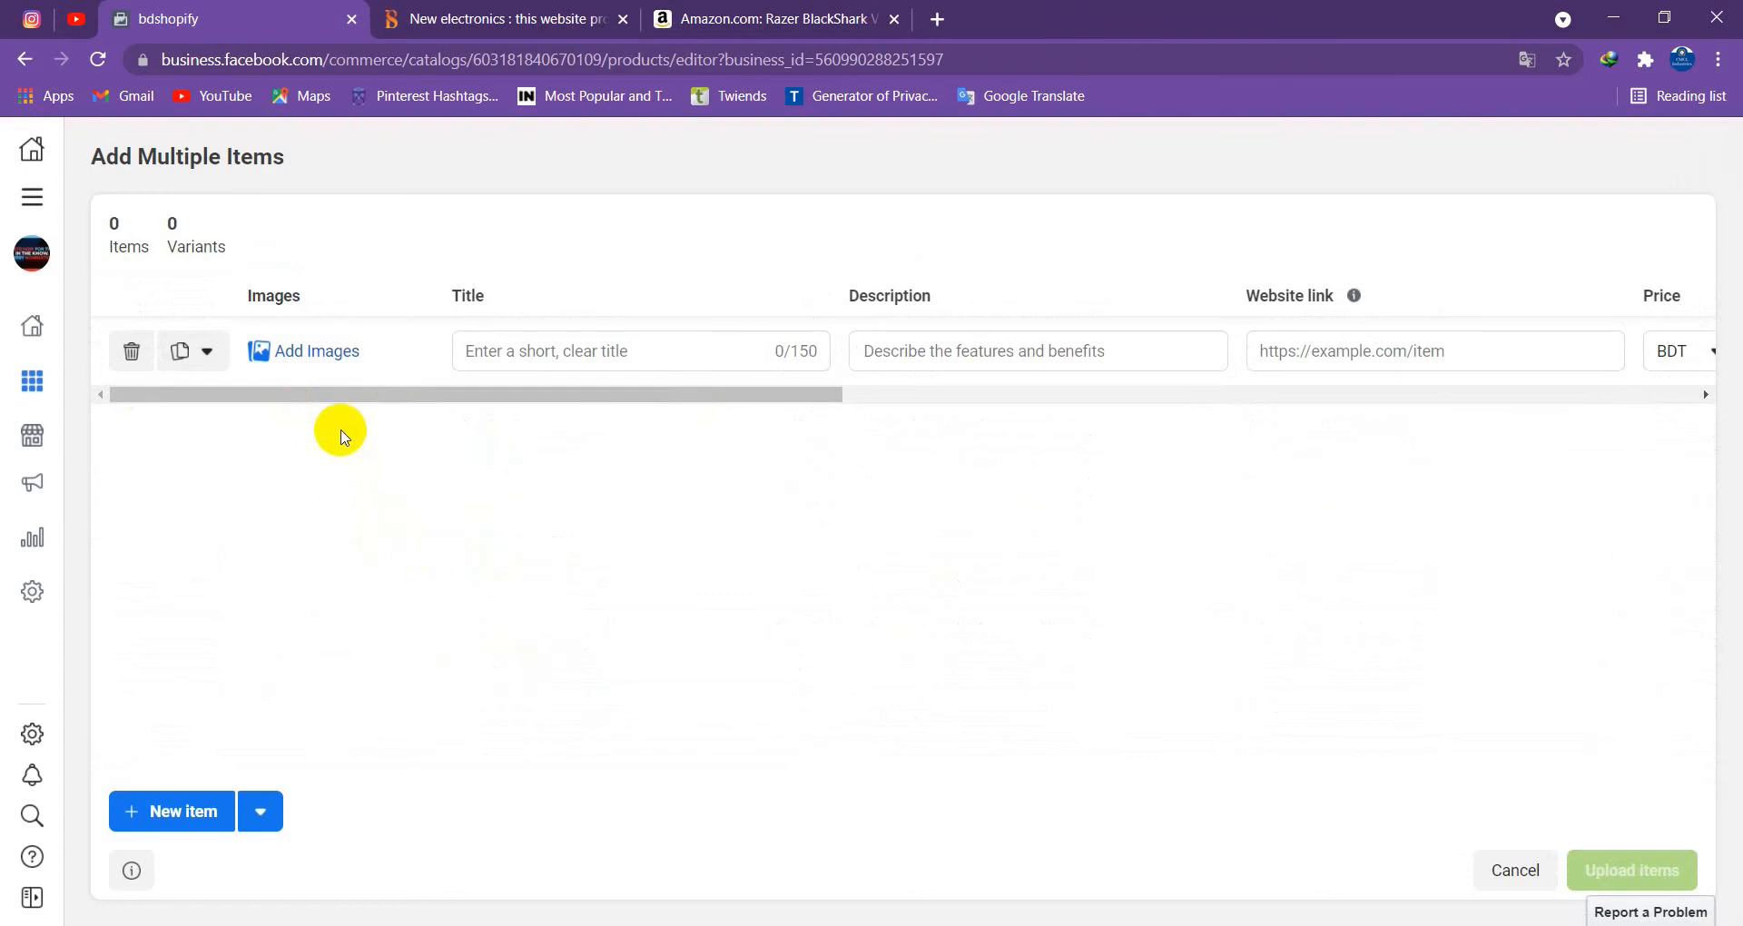
Upload Untitled design (2).jpg from the desktop's New folder as the item's main image and save it
click(344, 360)
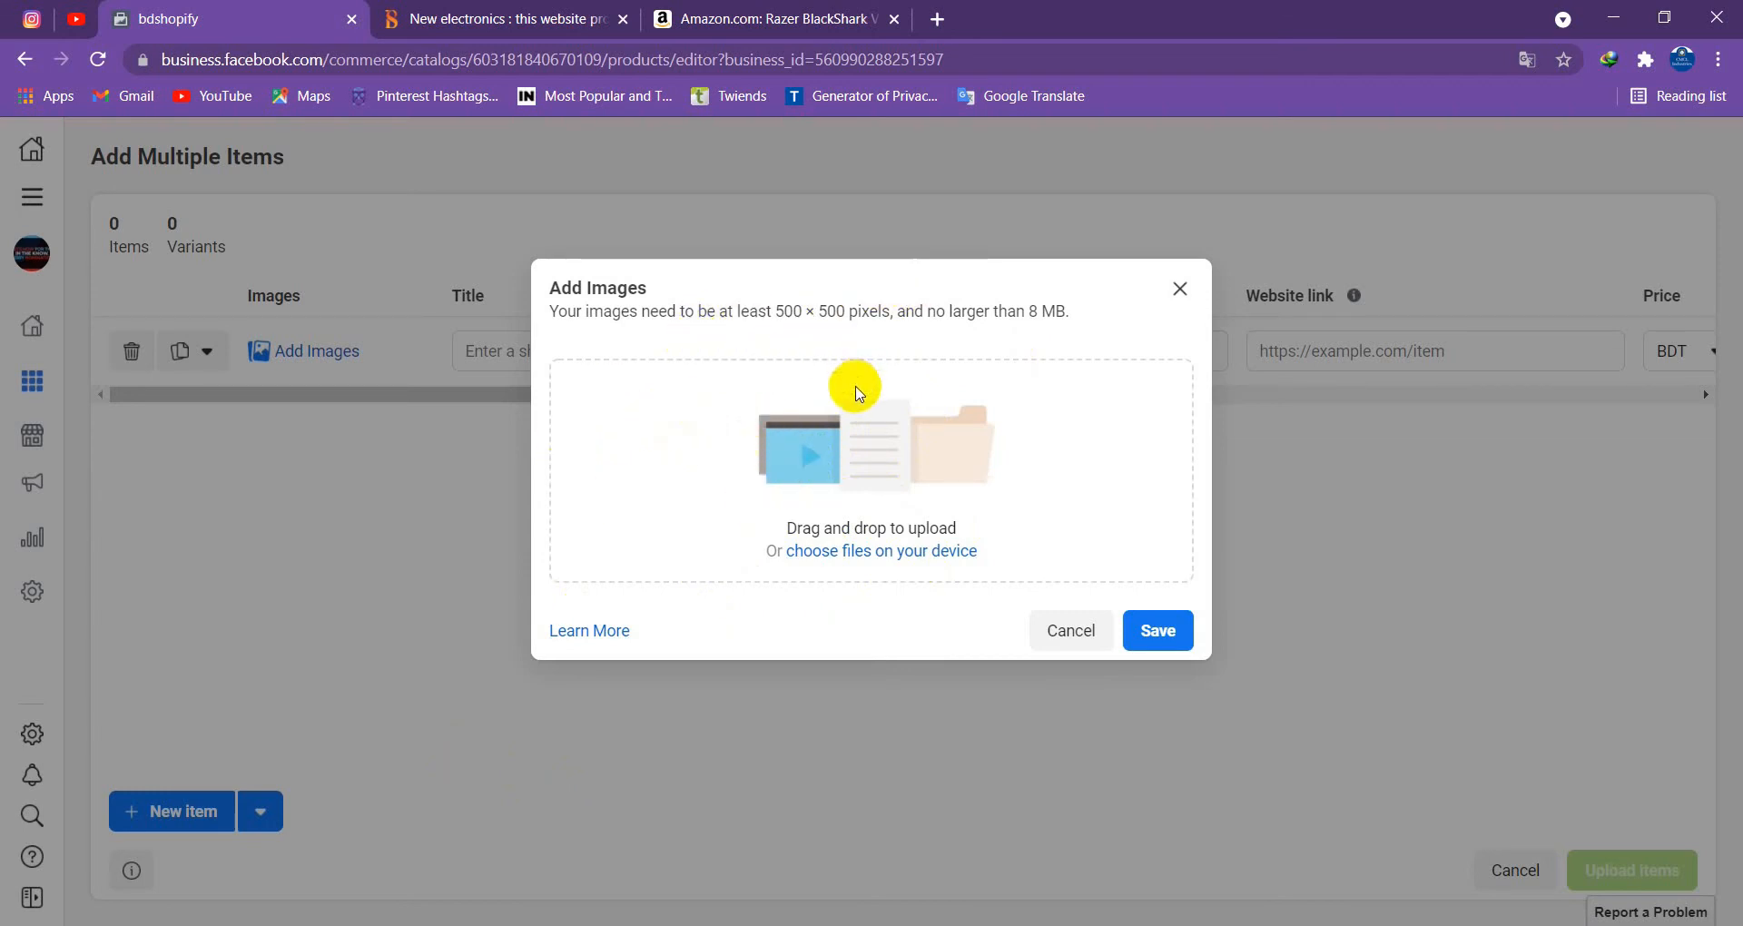
click(1179, 289)
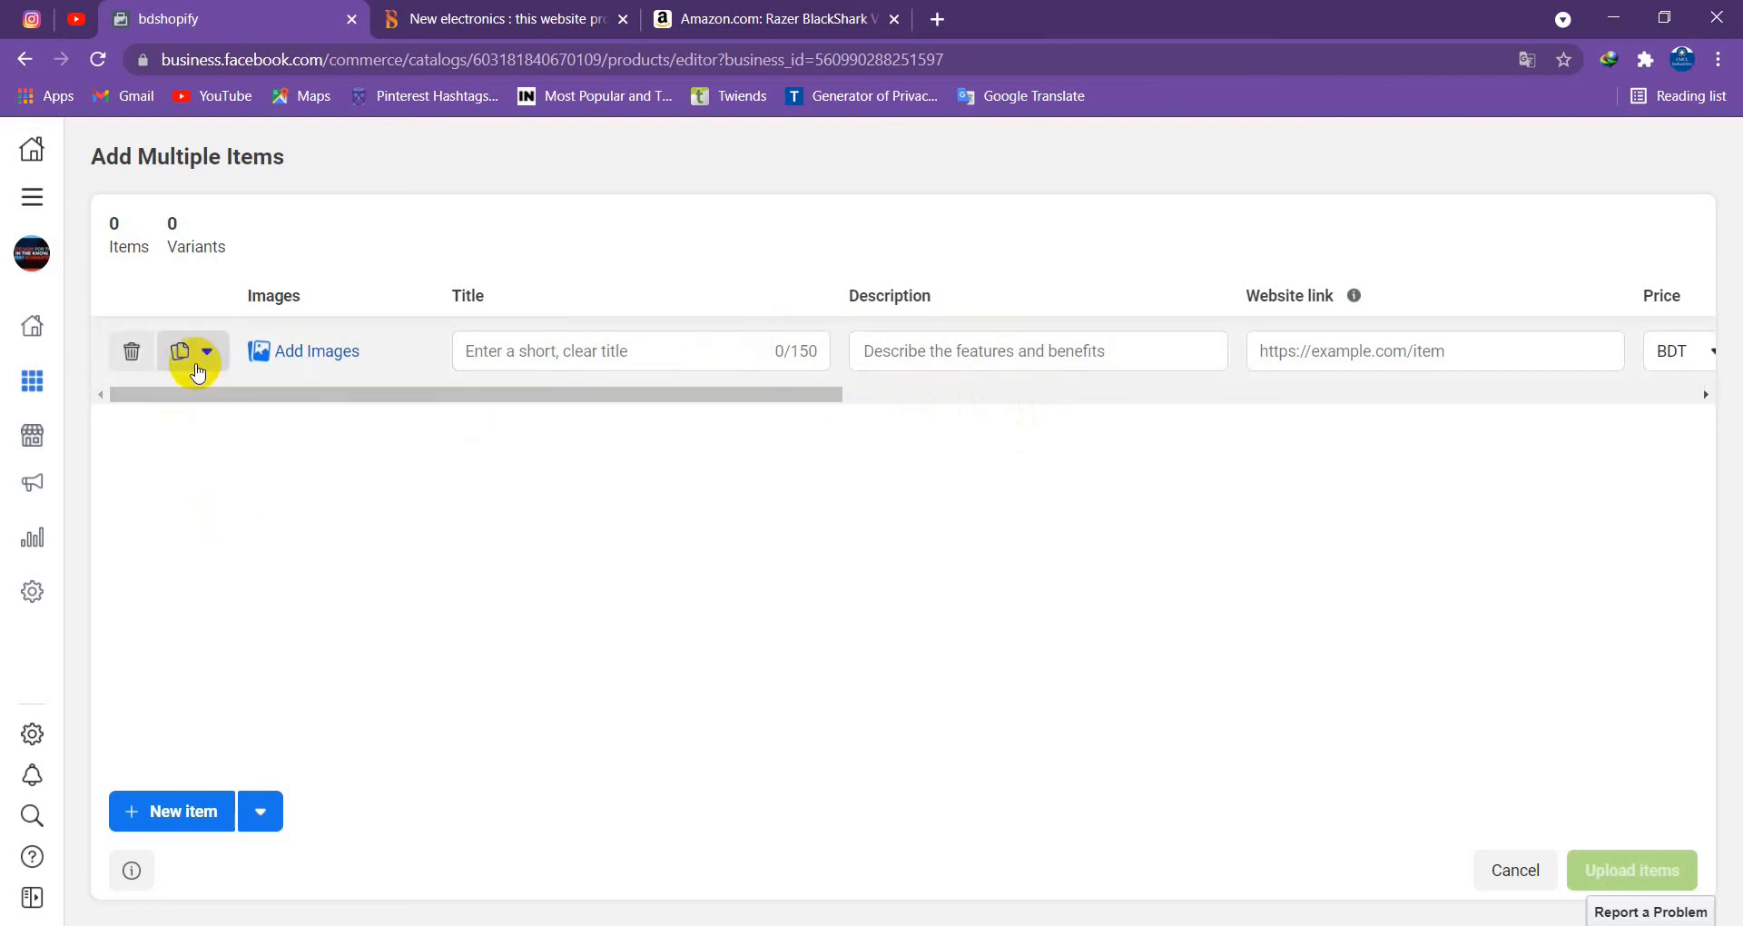
click(368, 363)
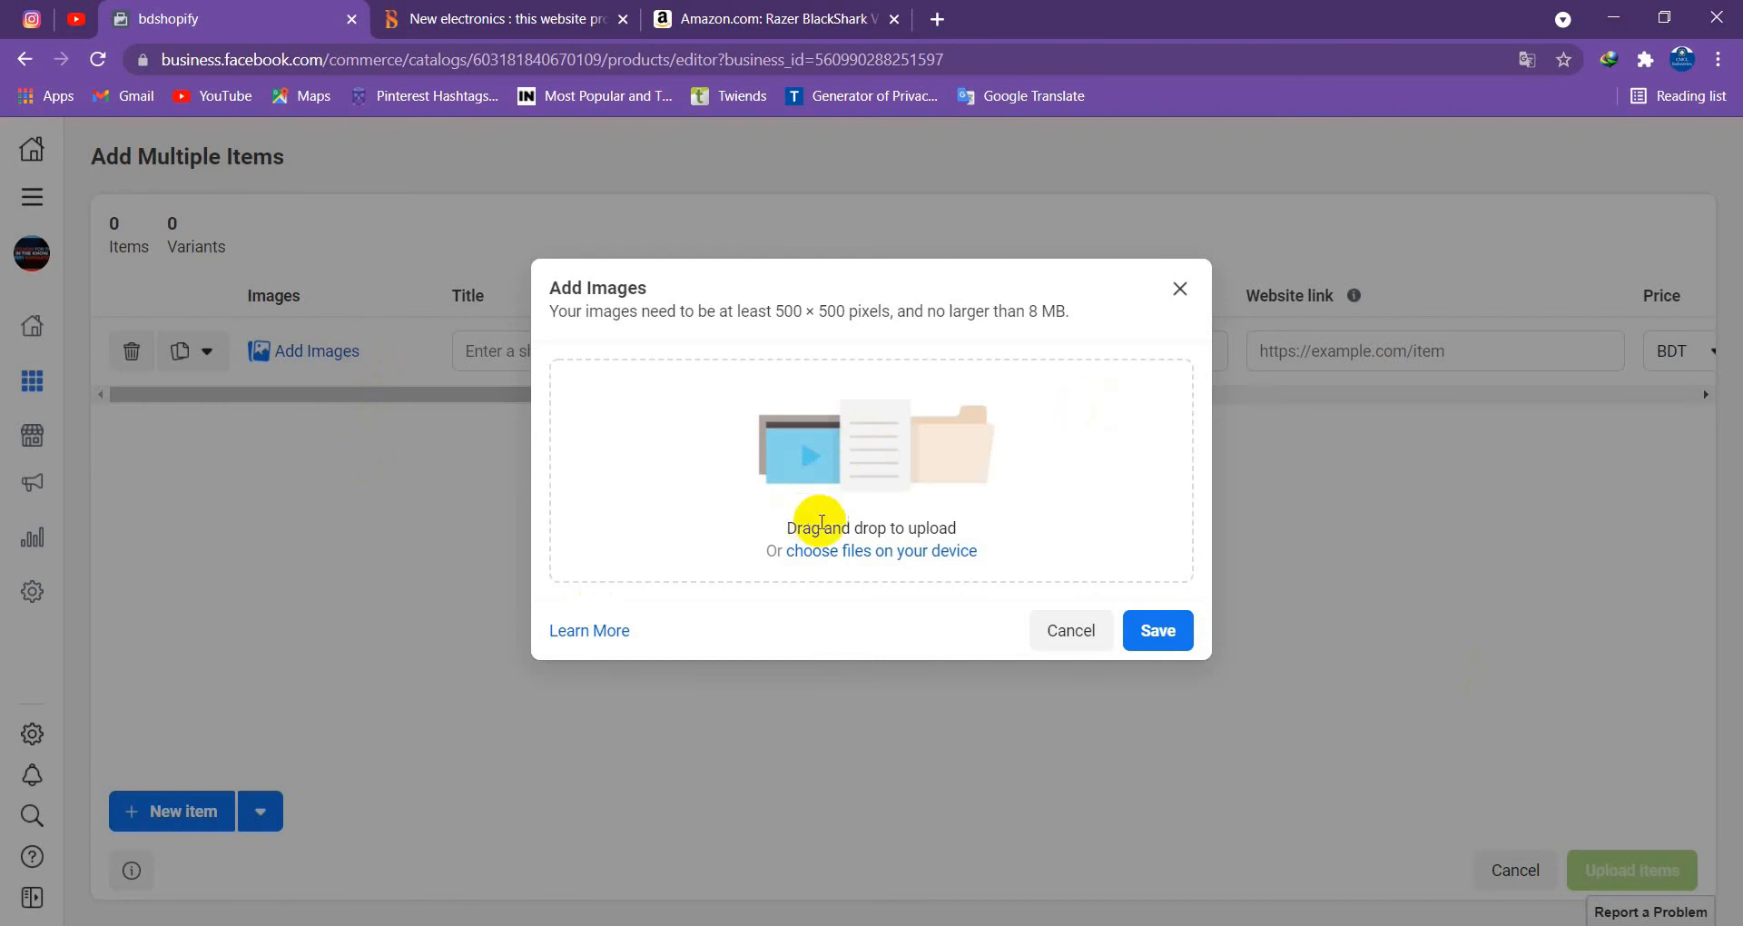
click(895, 550)
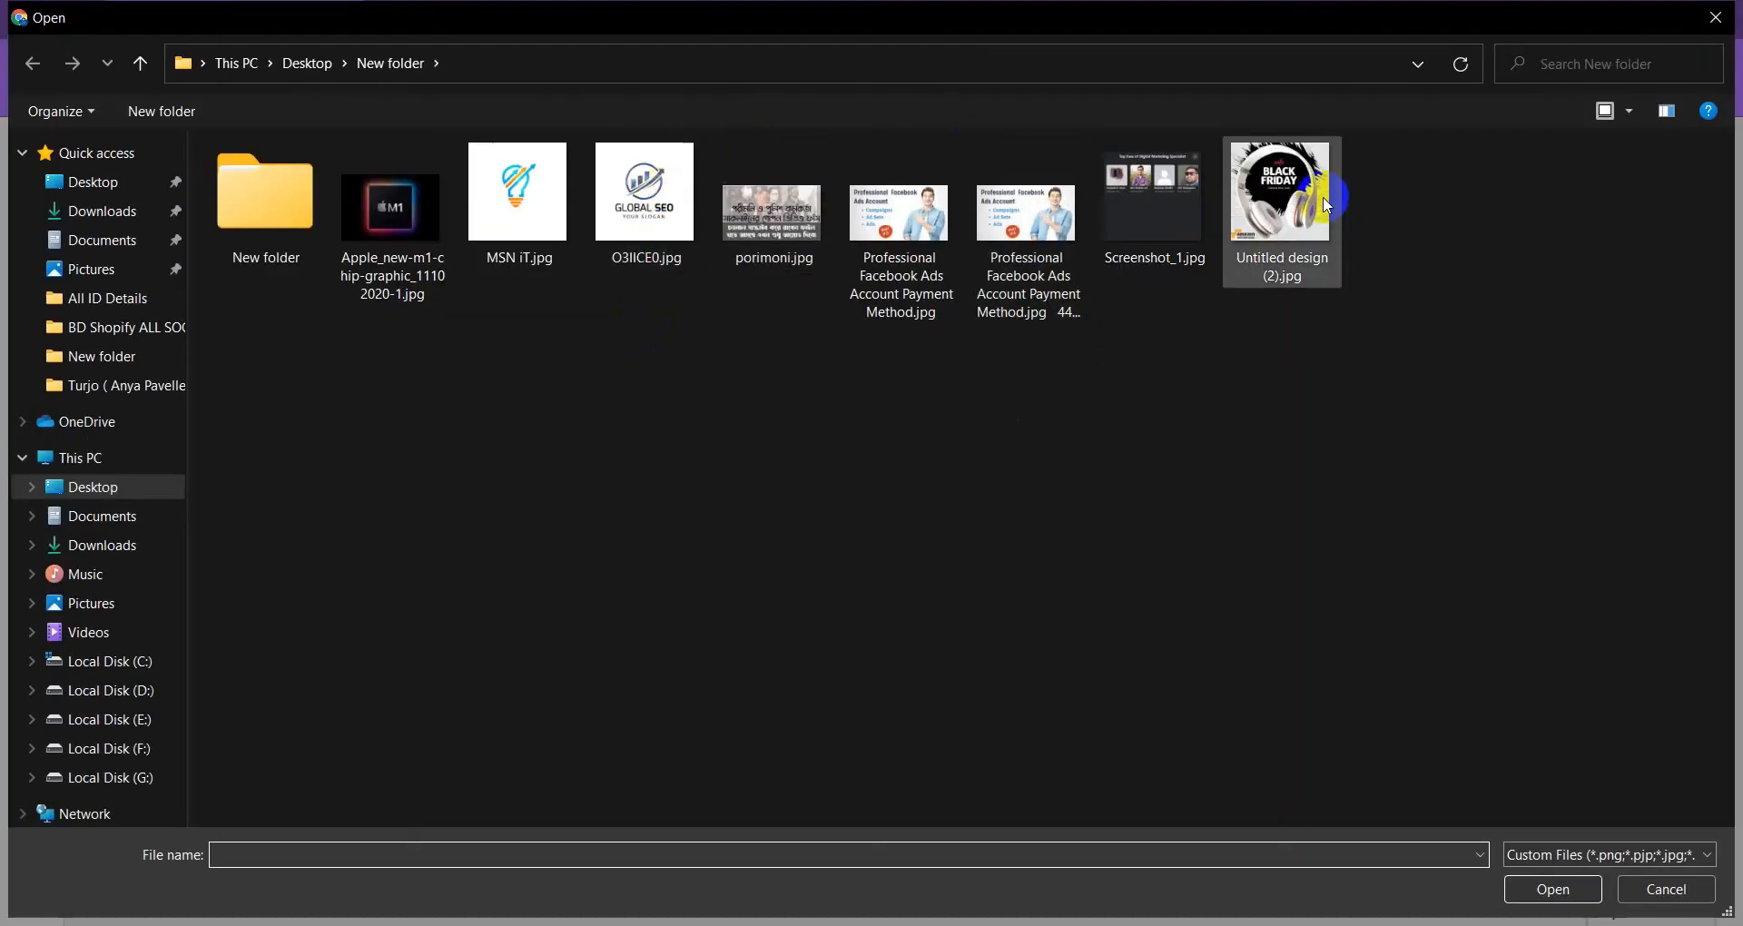
click(1292, 236)
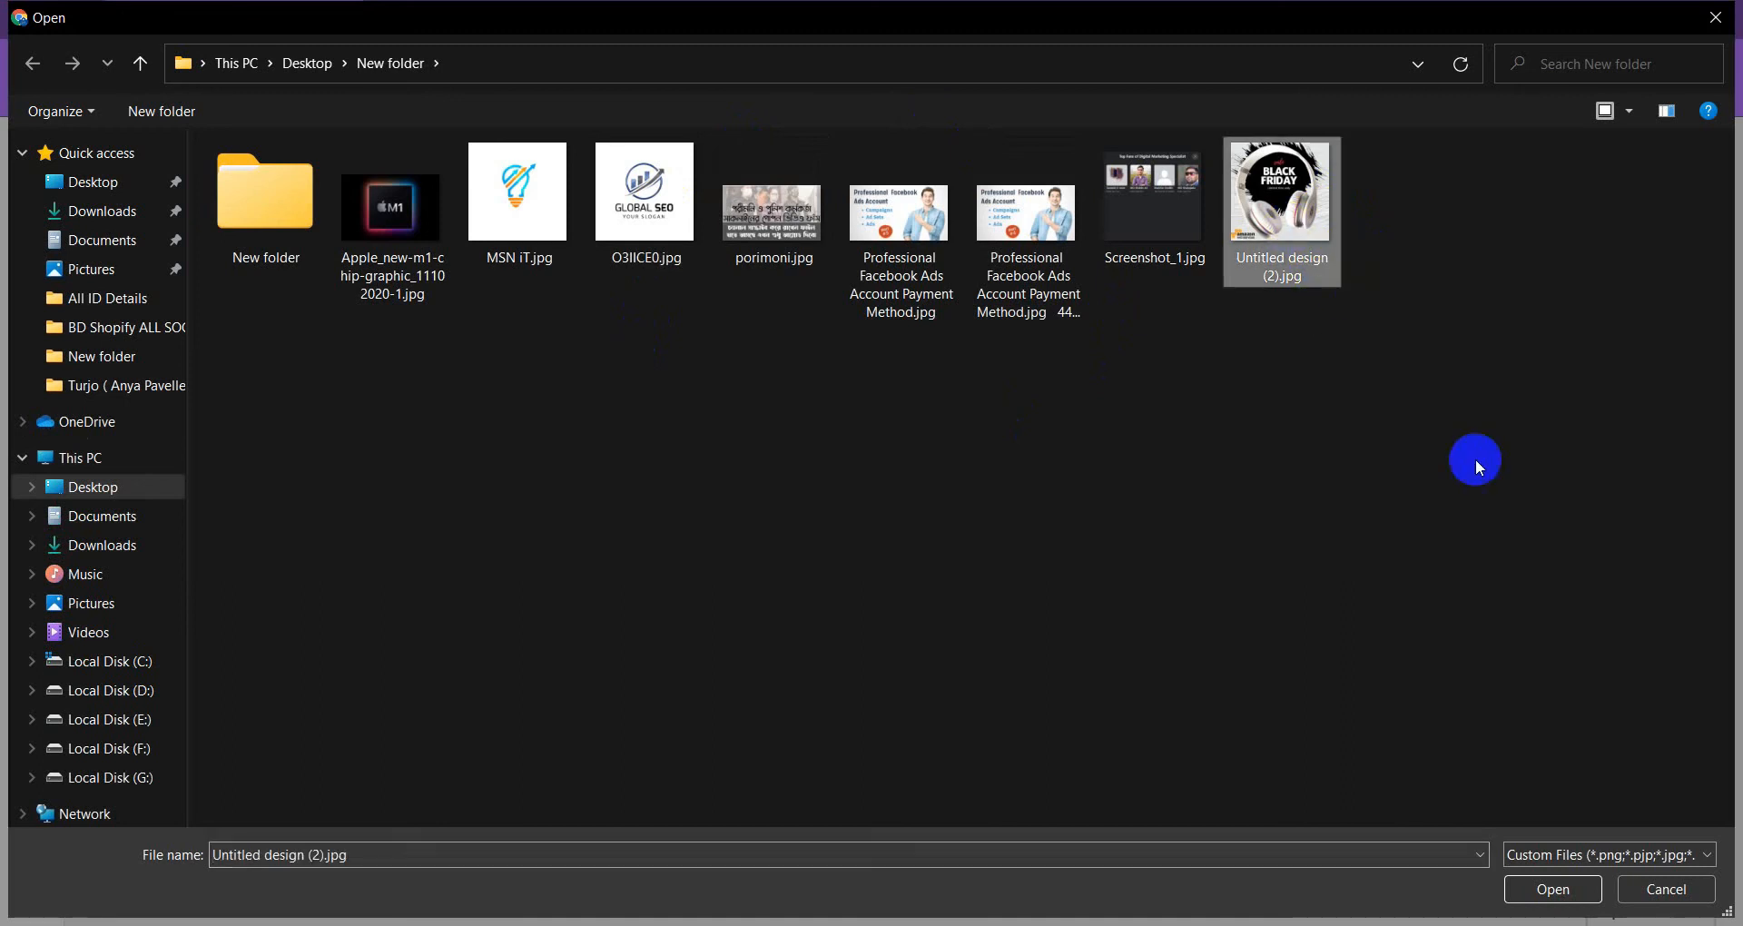
click(1550, 888)
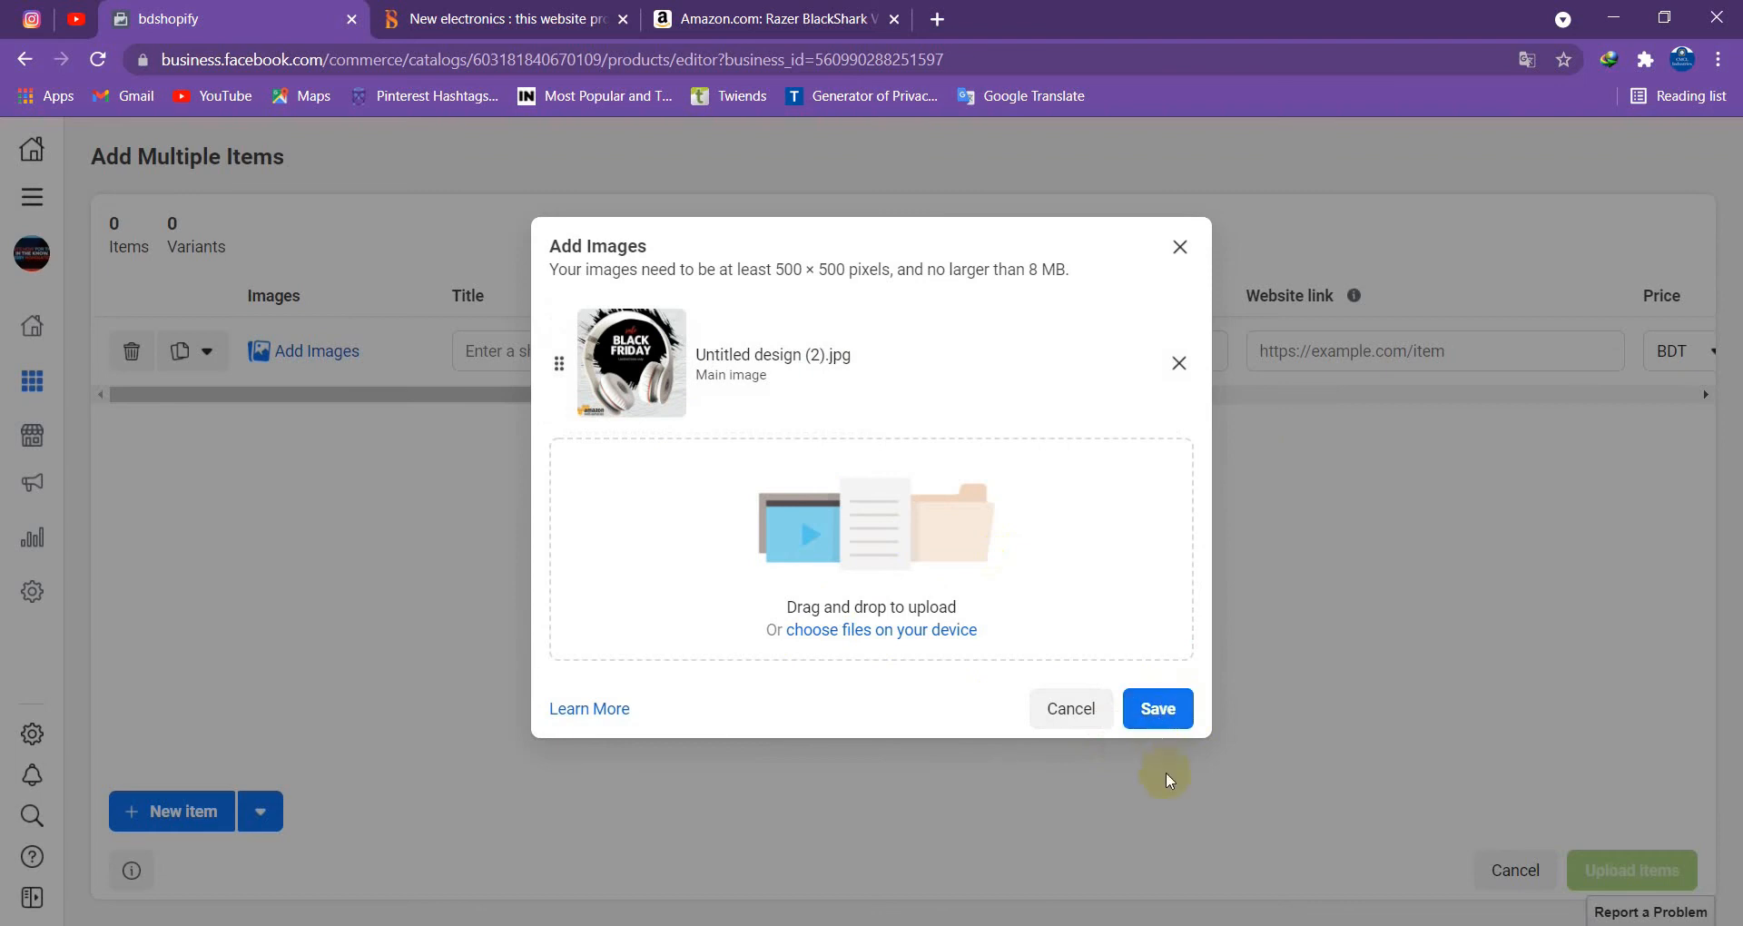
click(1166, 709)
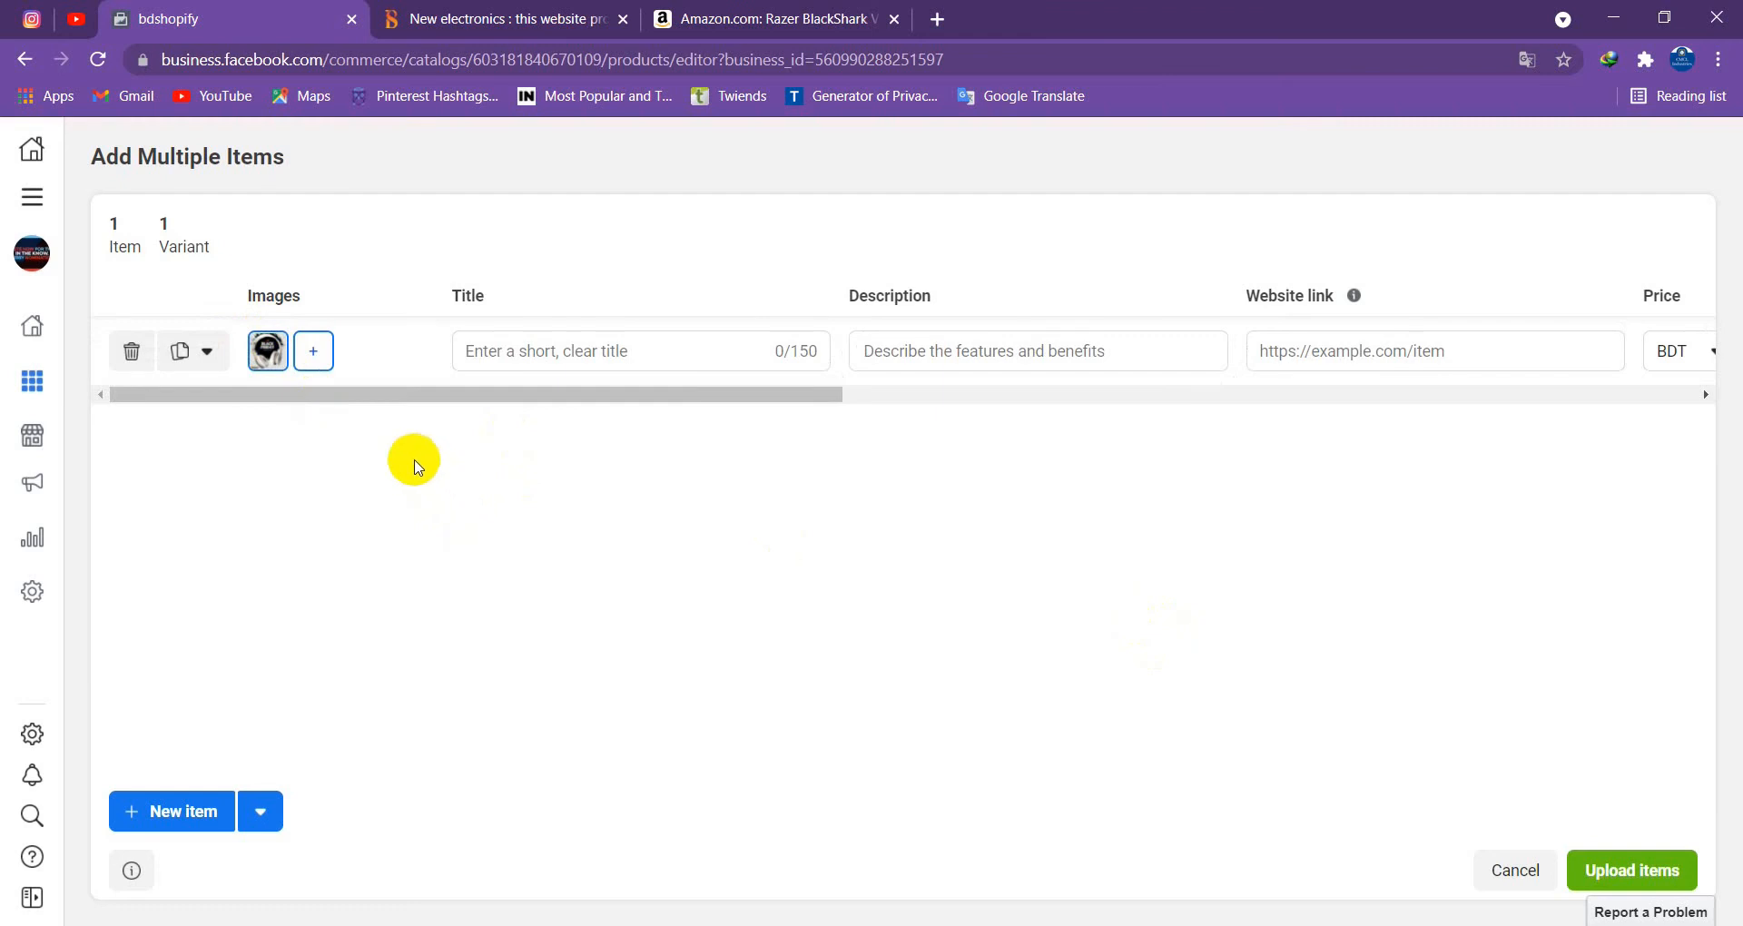
Try to add Untitled design (2).jpg as a further image of the item and save the image set
click(312, 354)
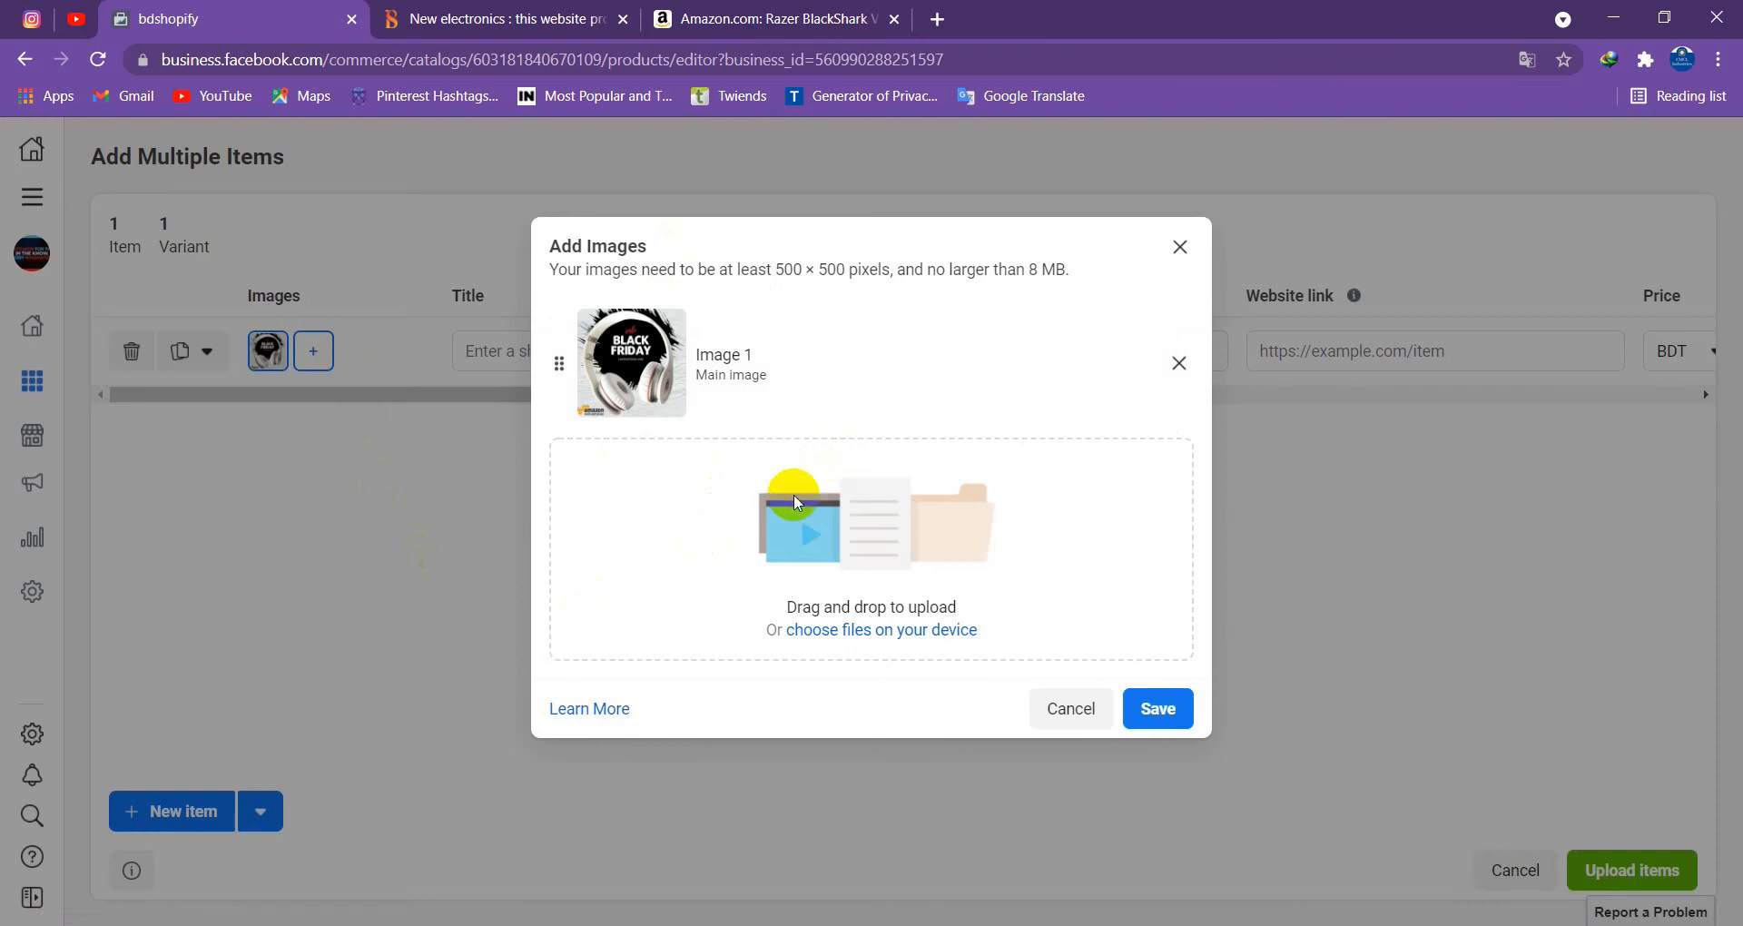
click(844, 633)
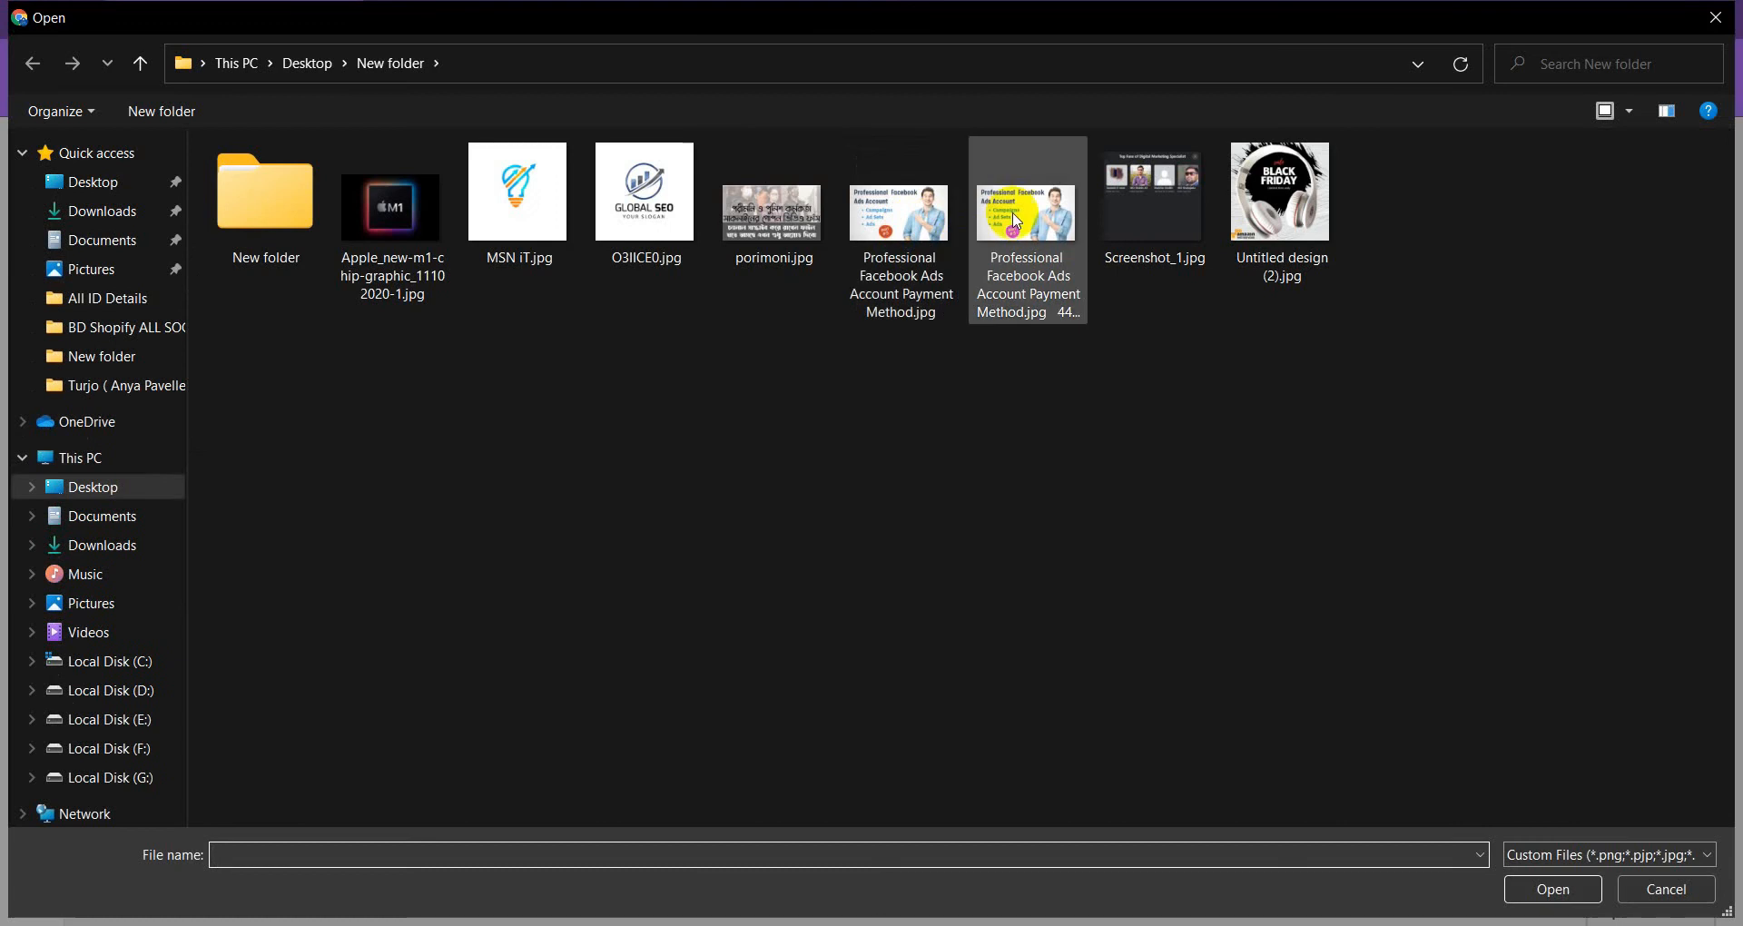
click(1282, 272)
click(1548, 888)
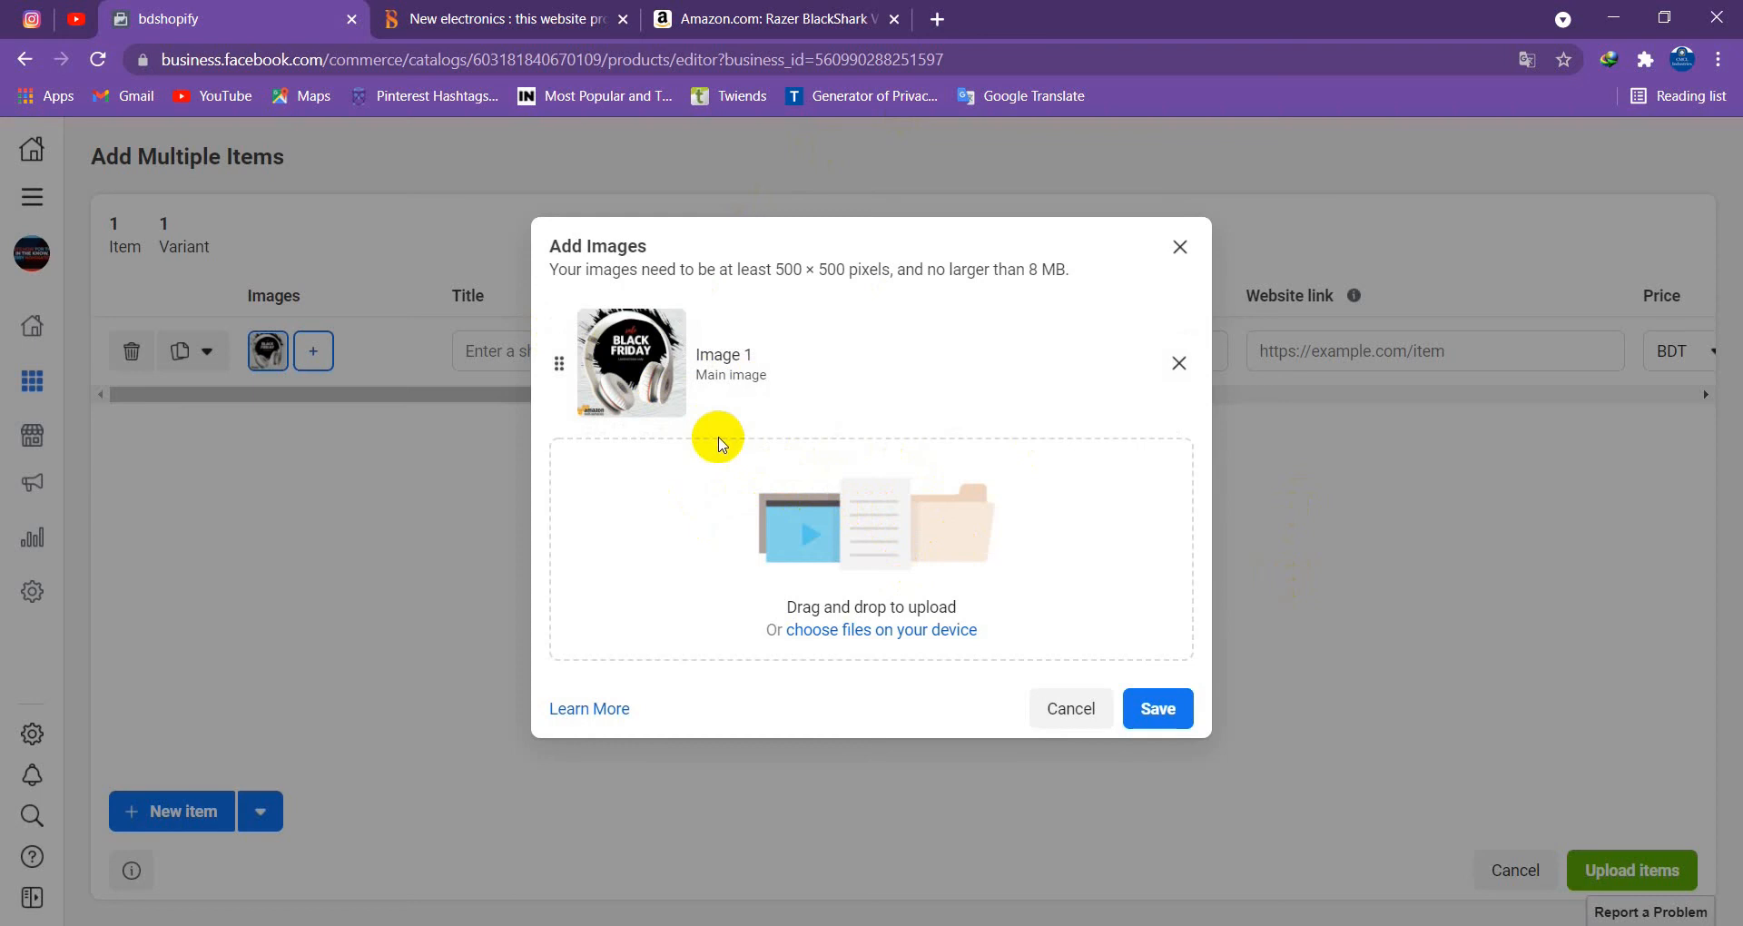
click(1150, 706)
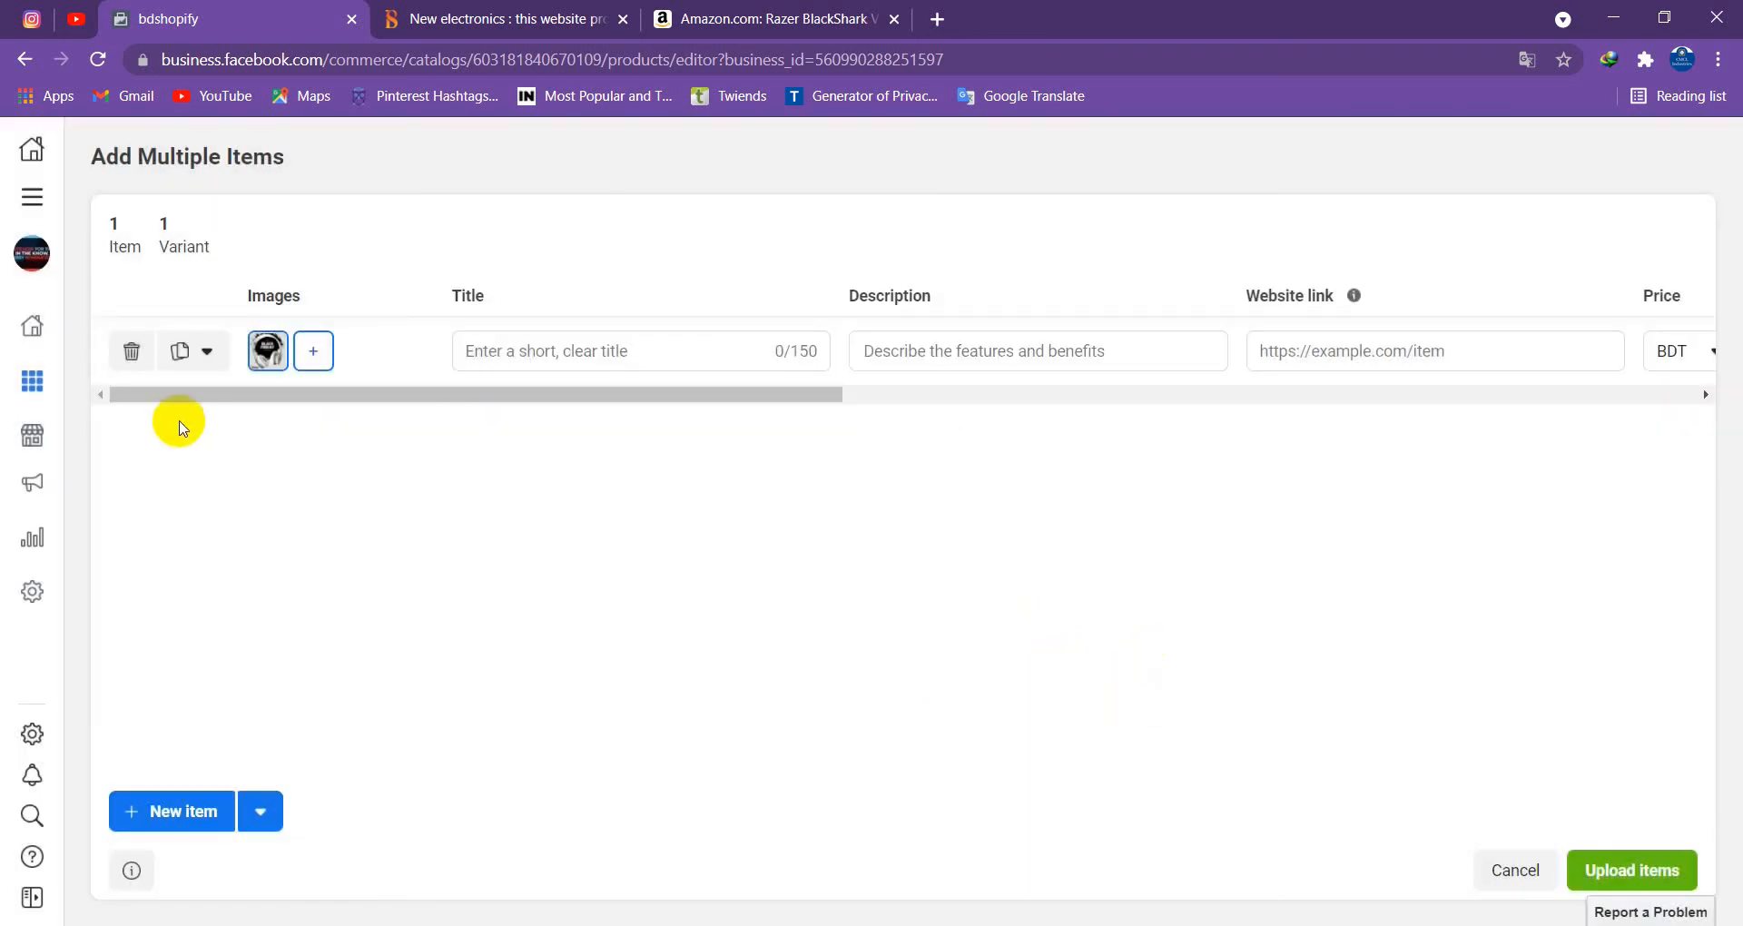
Look over the Amazon Razer headset page and the bdshopify.com home page posts for a product title to use
click(517, 352)
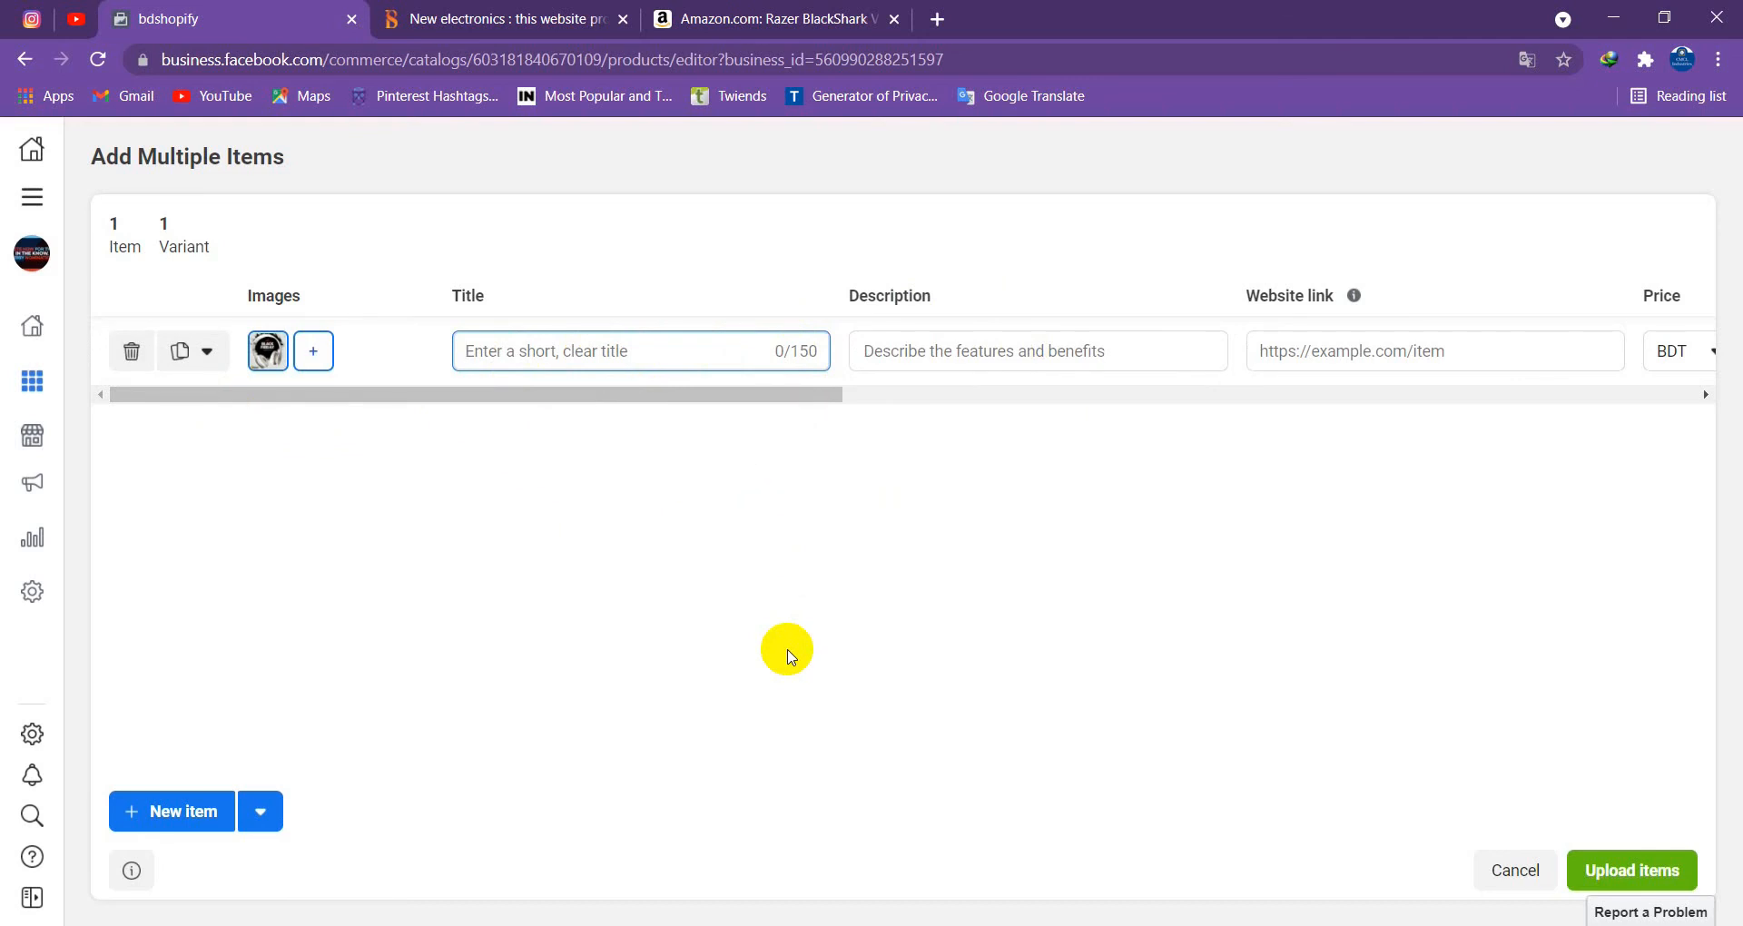
click(788, 18)
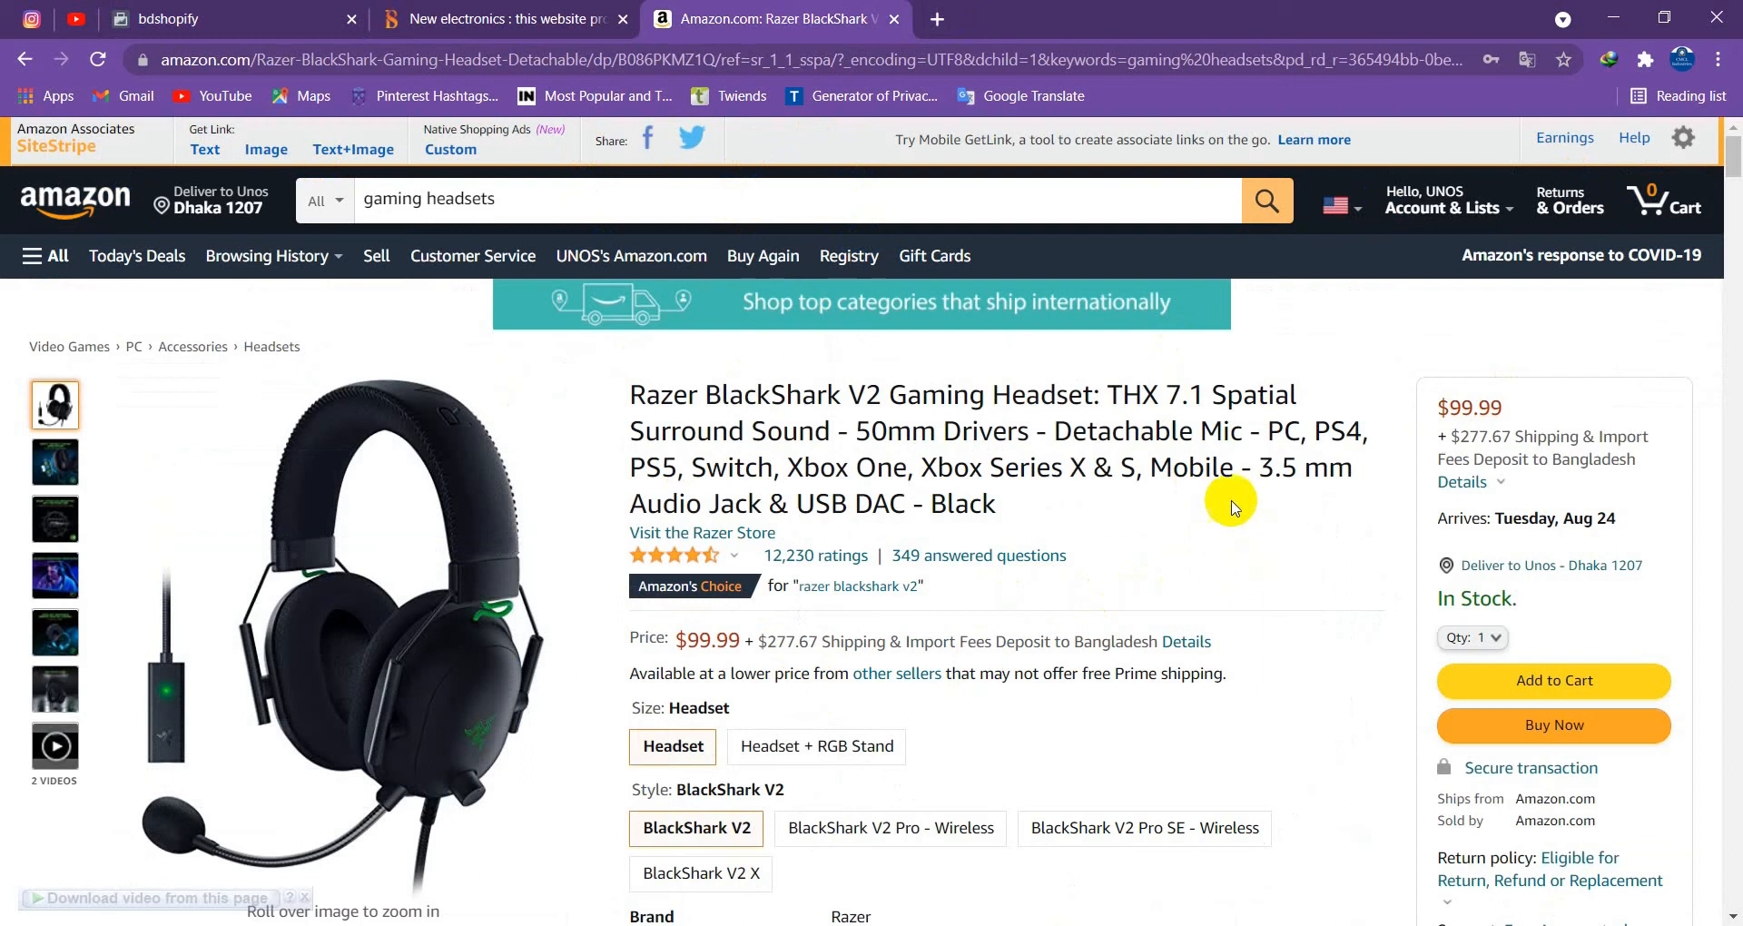
click(475, 7)
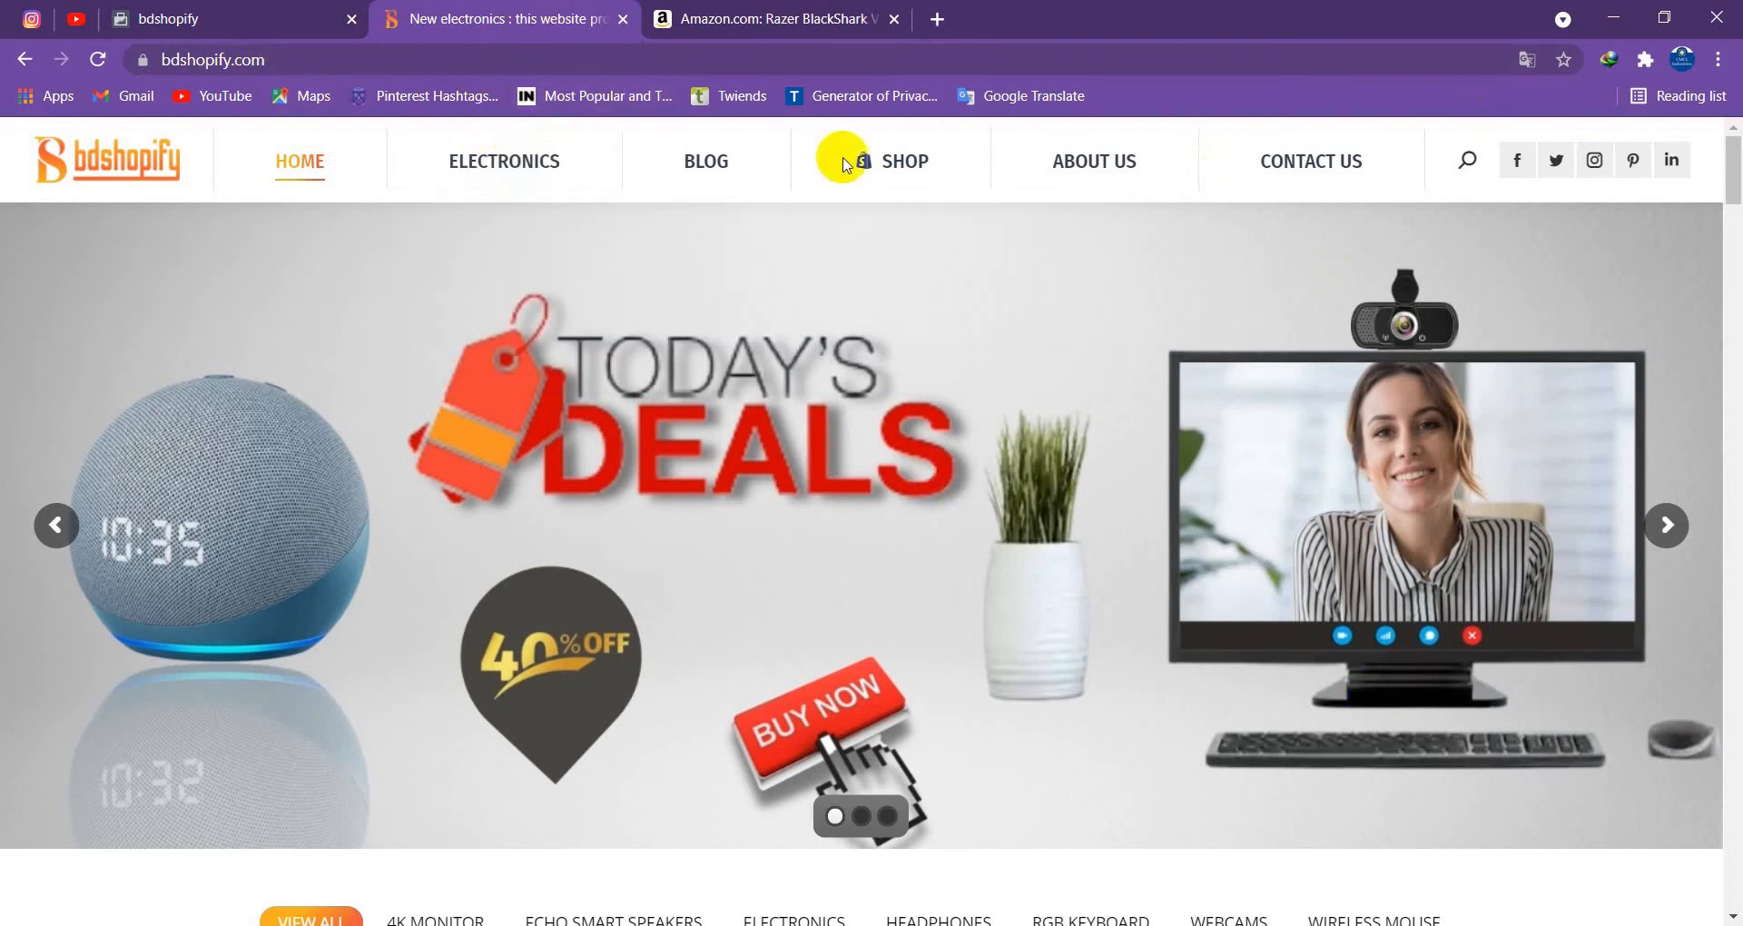
scroll(985, 642, down, 8)
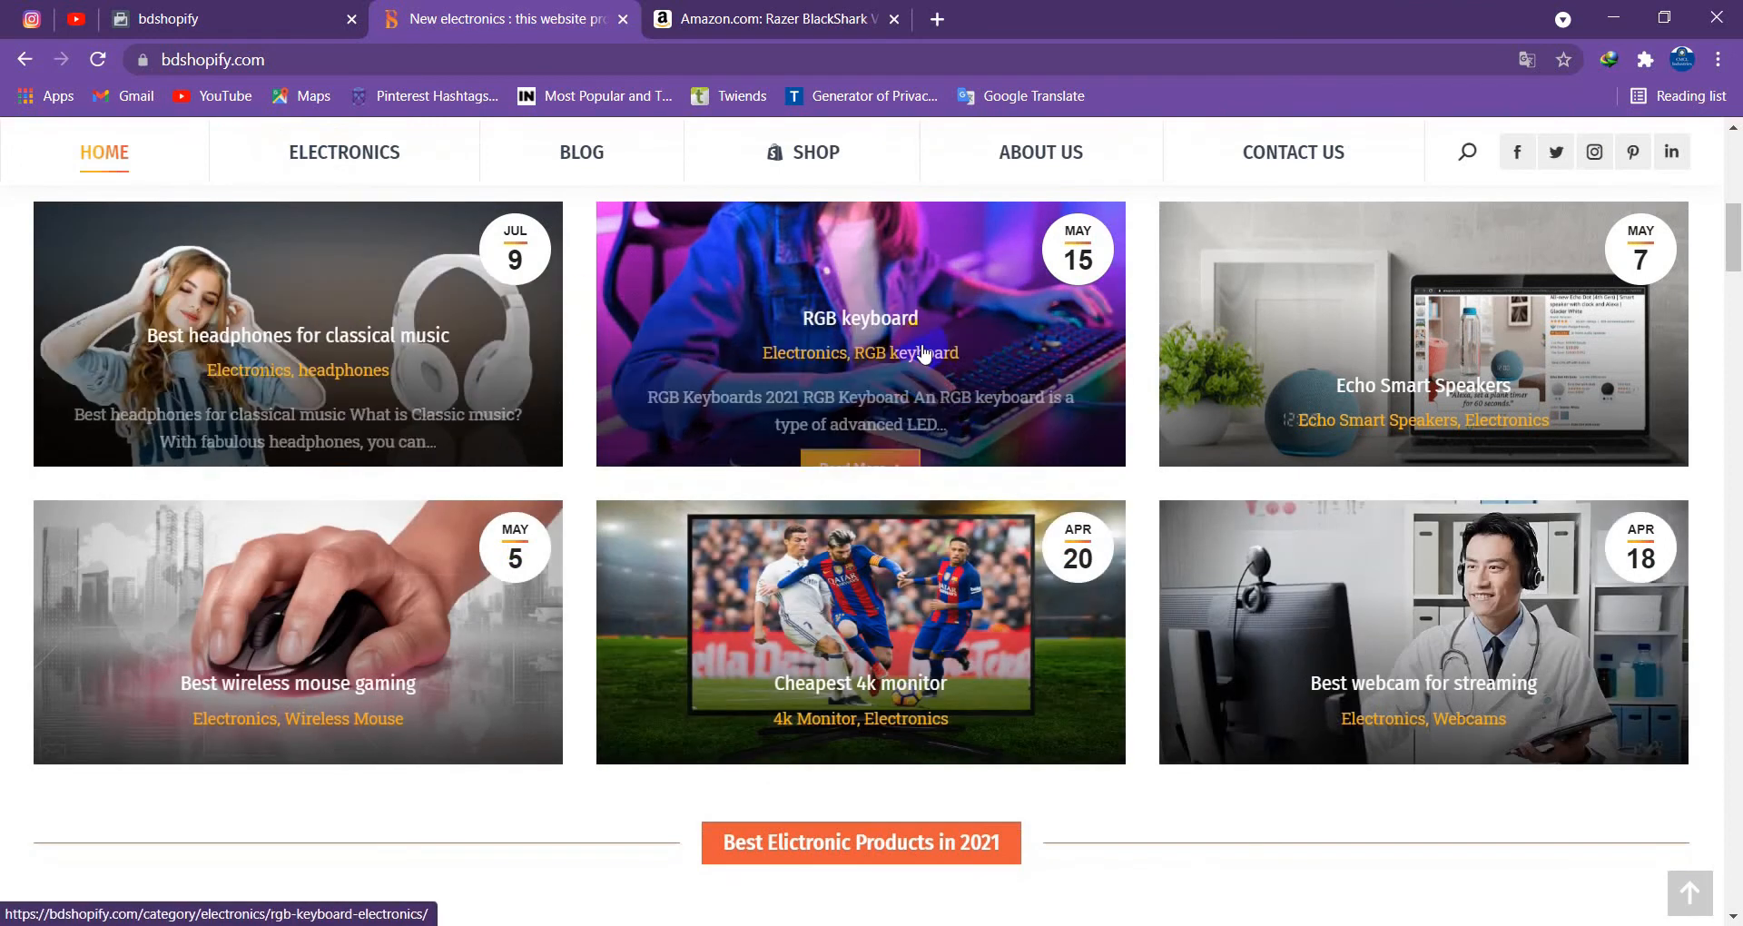
mouse_move(397, 286)
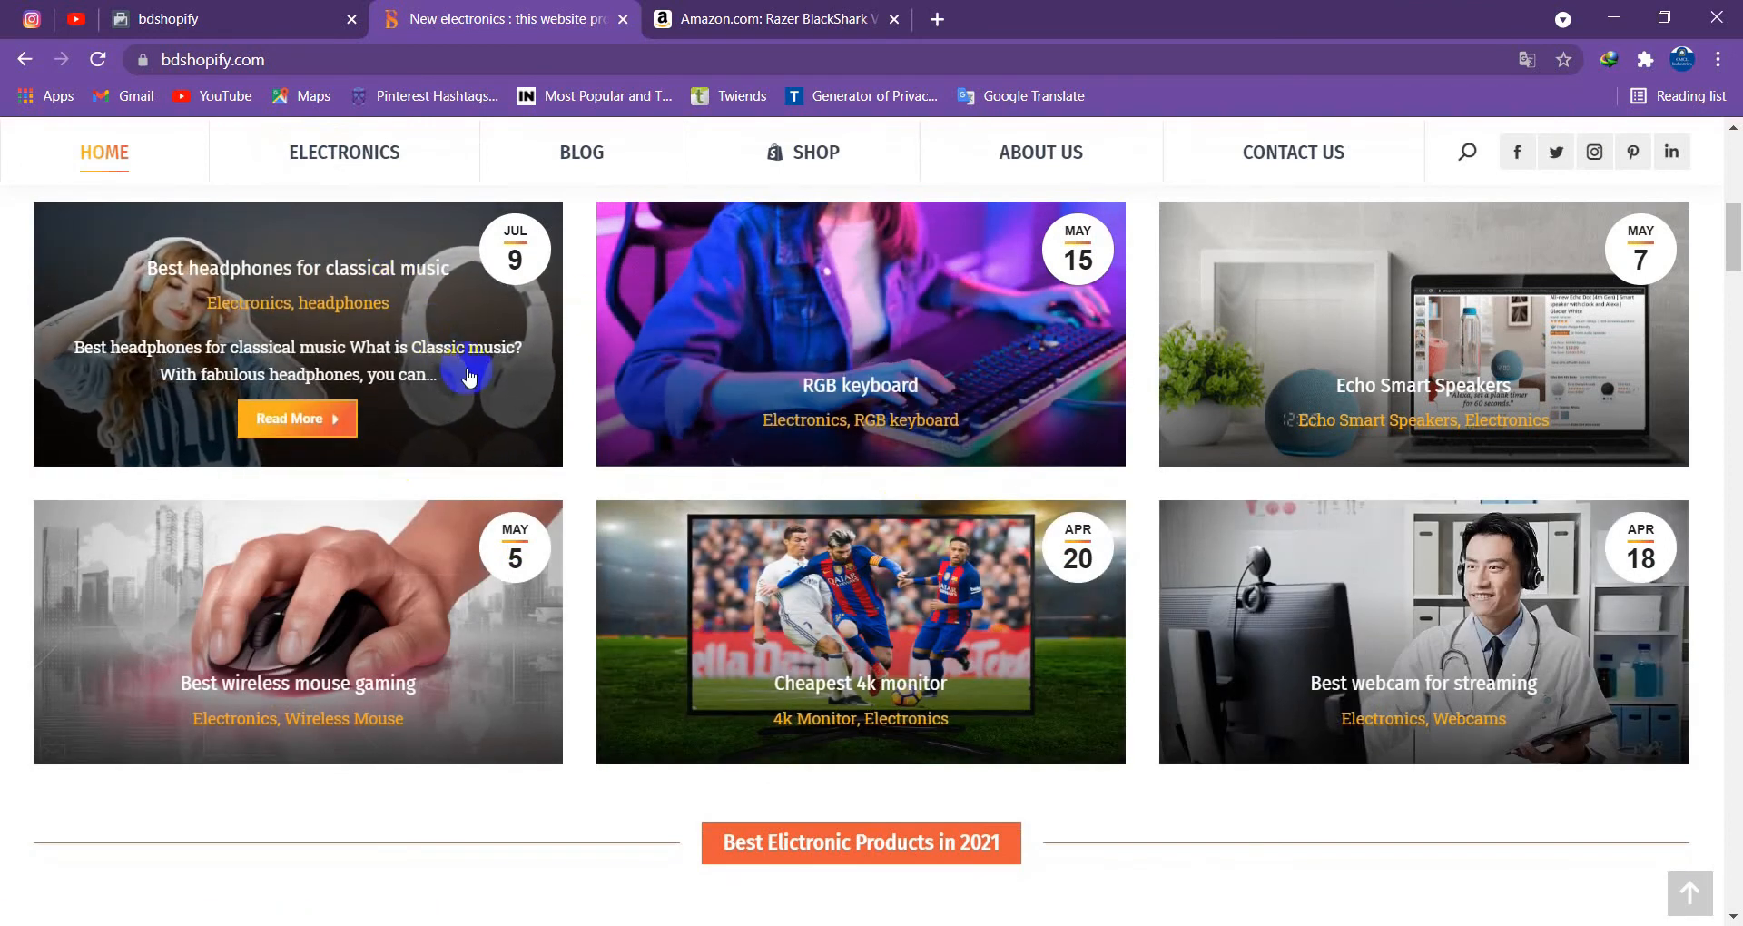
click(159, 18)
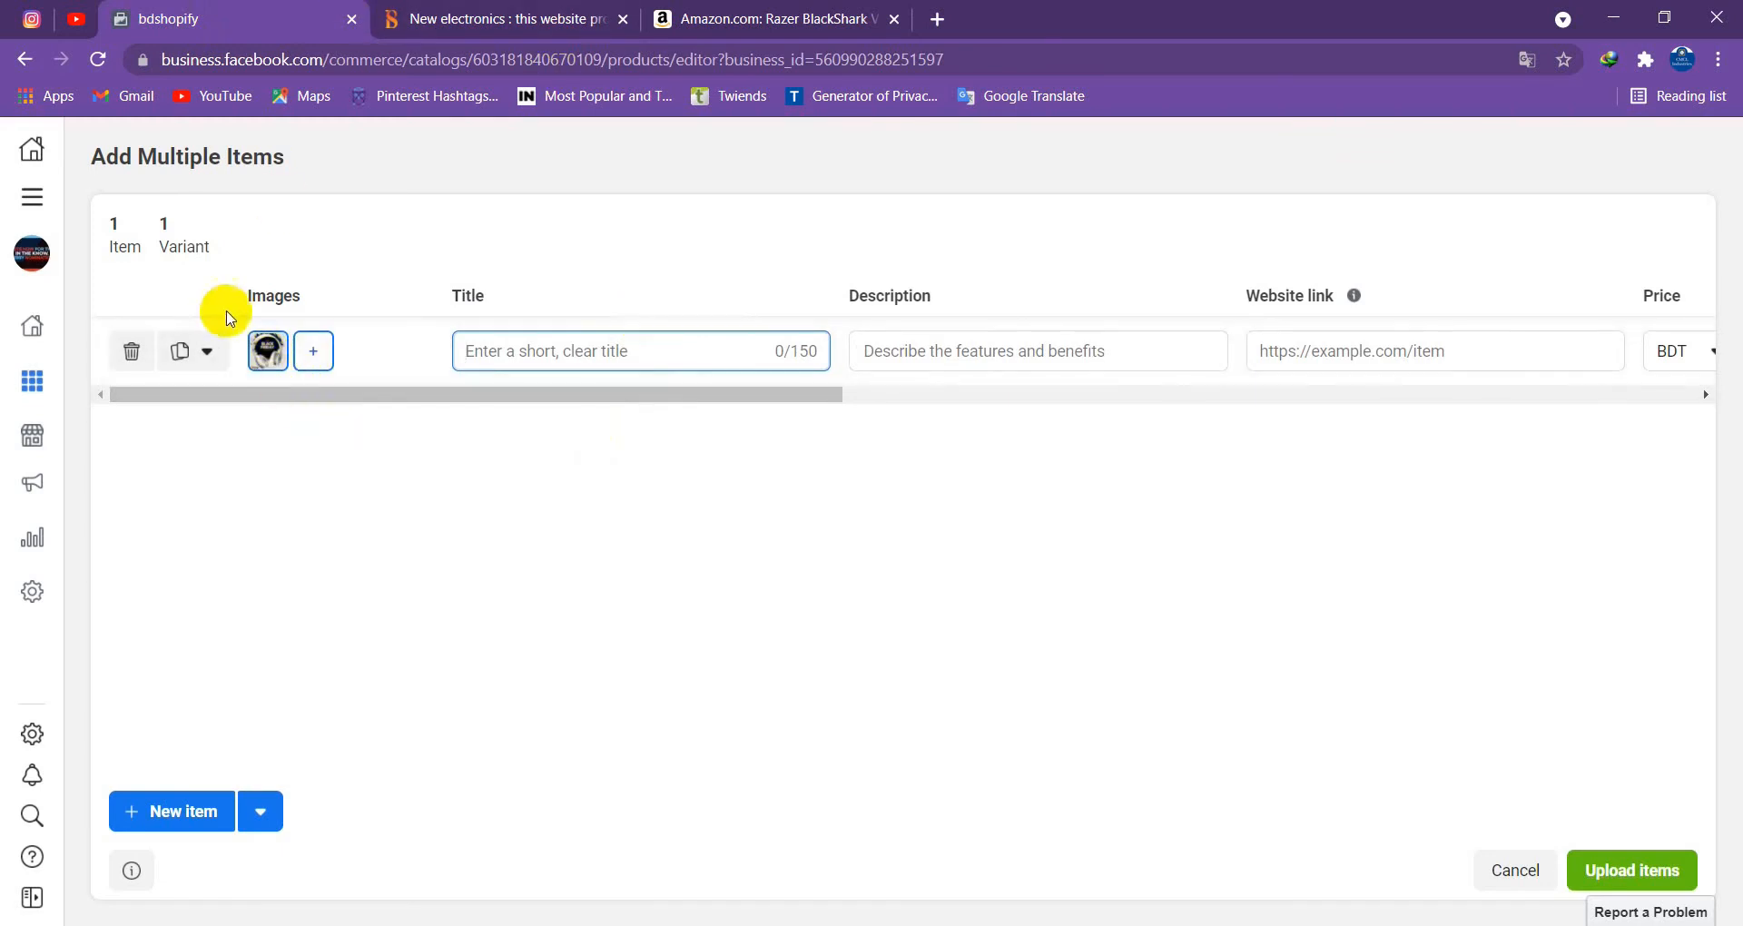
Open the "Best headphones for classical music" post on bdshopify.com and look through its beginning
click(435, 19)
mouse_move(458, 345)
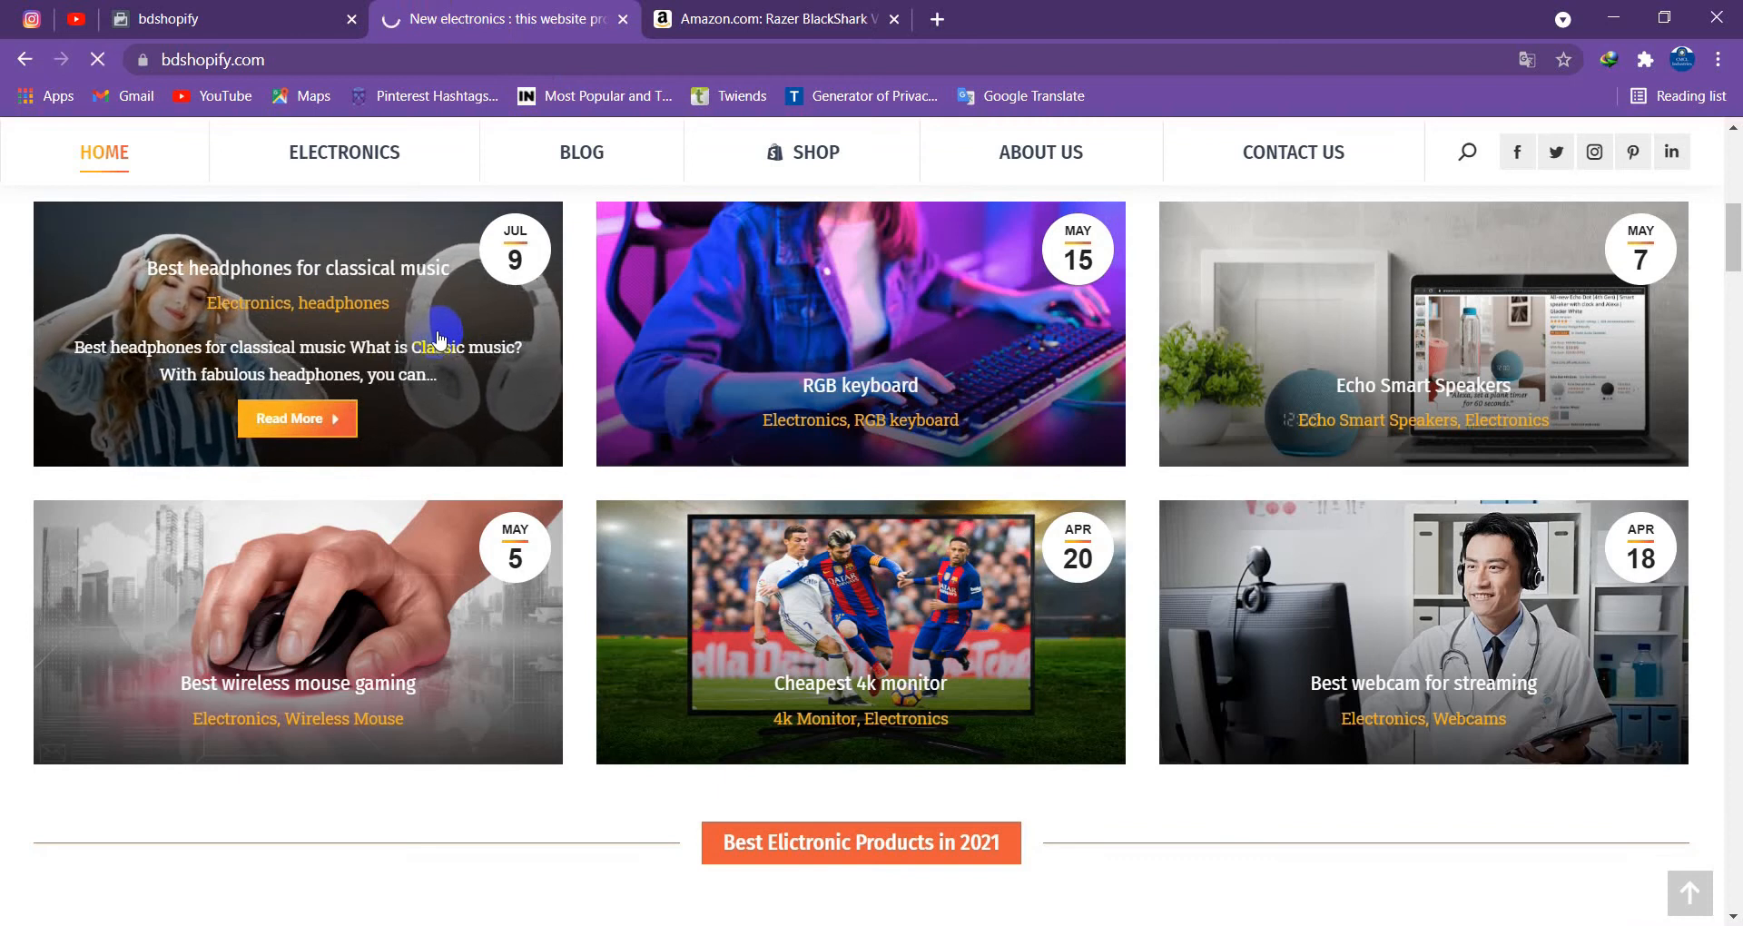
click(440, 334)
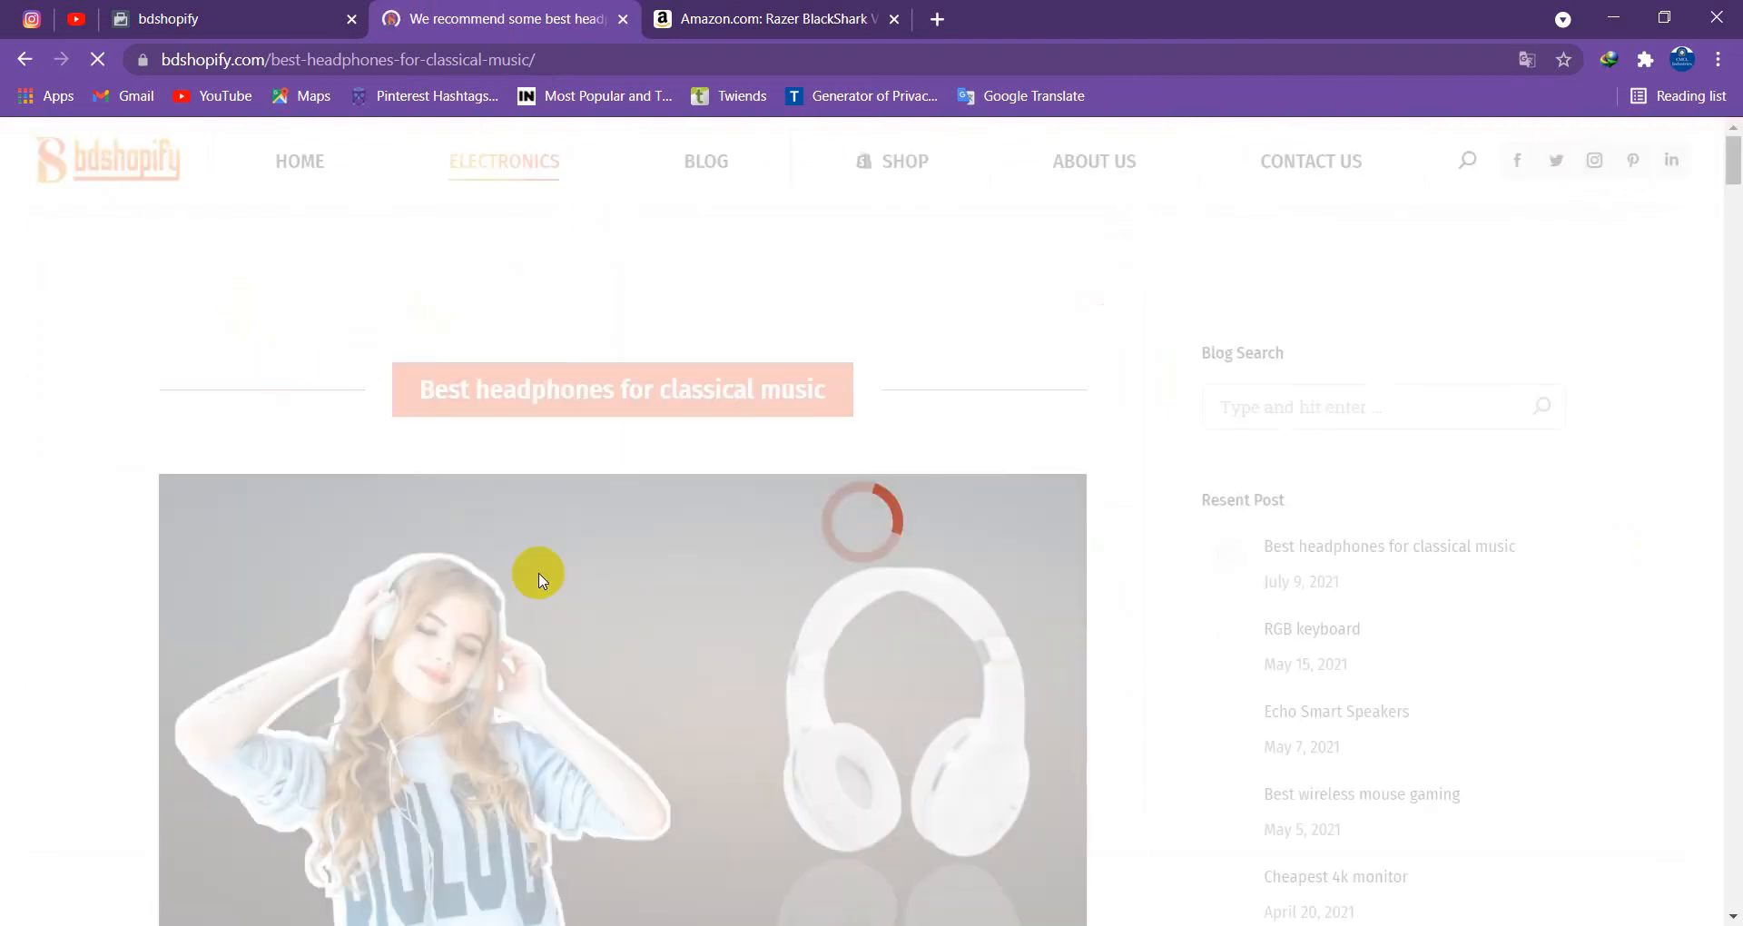
scroll(993, 790, down, 3)
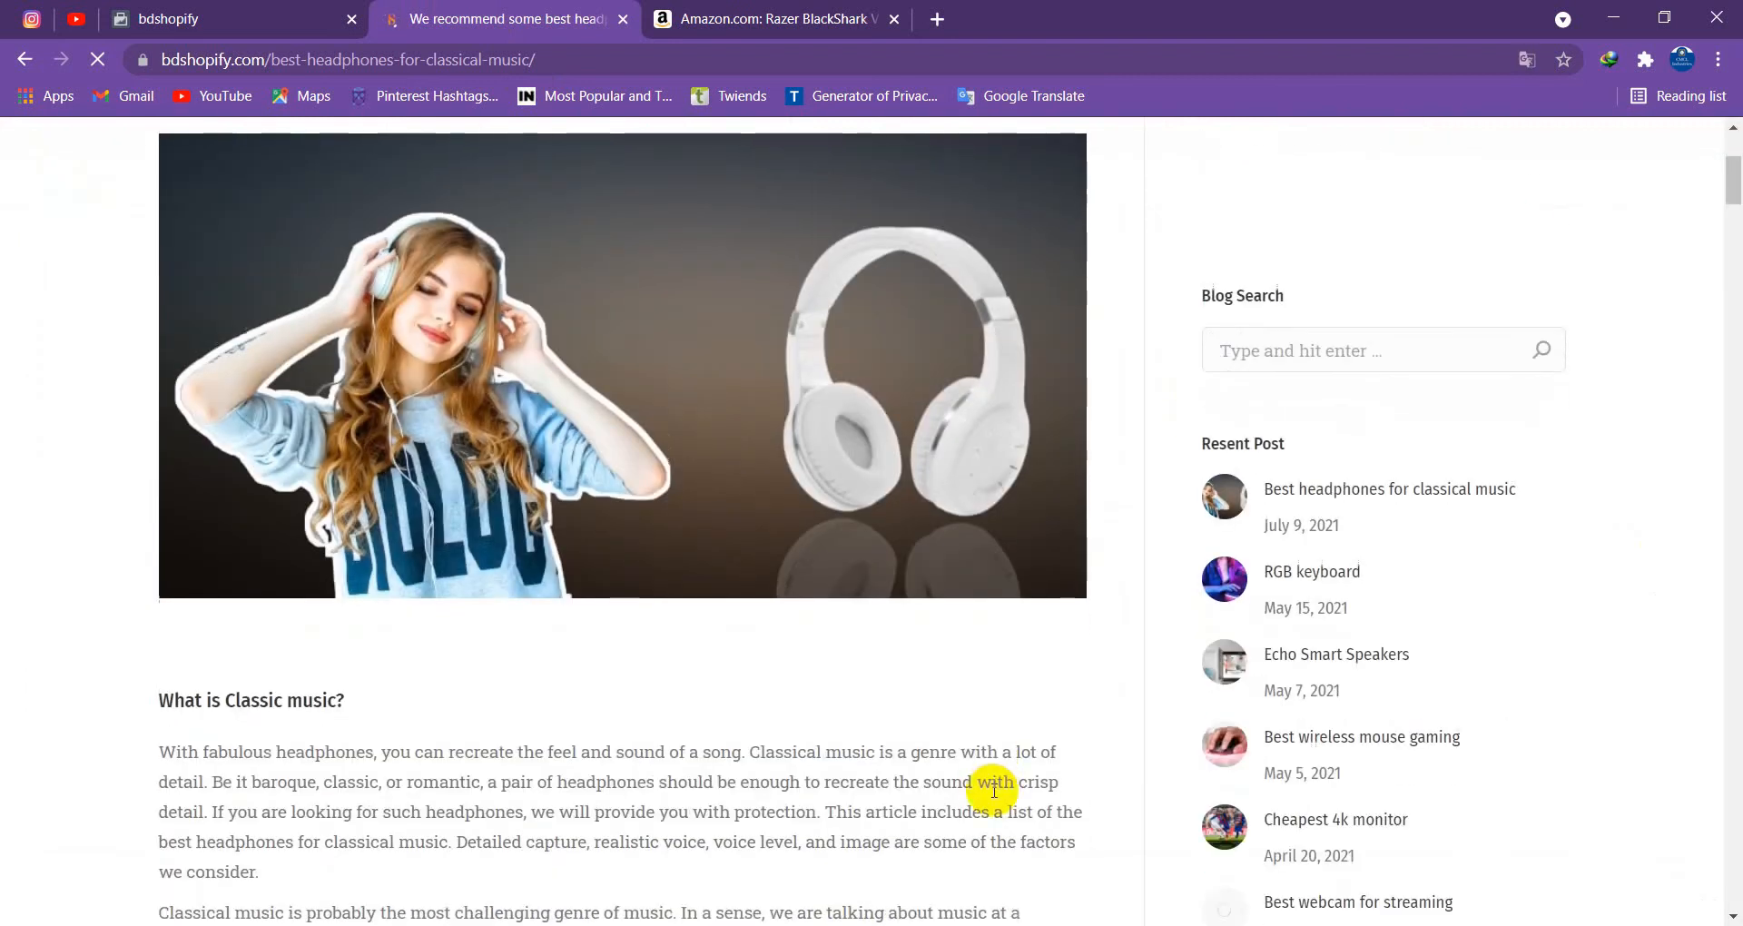
scroll(993, 790, down, 2)
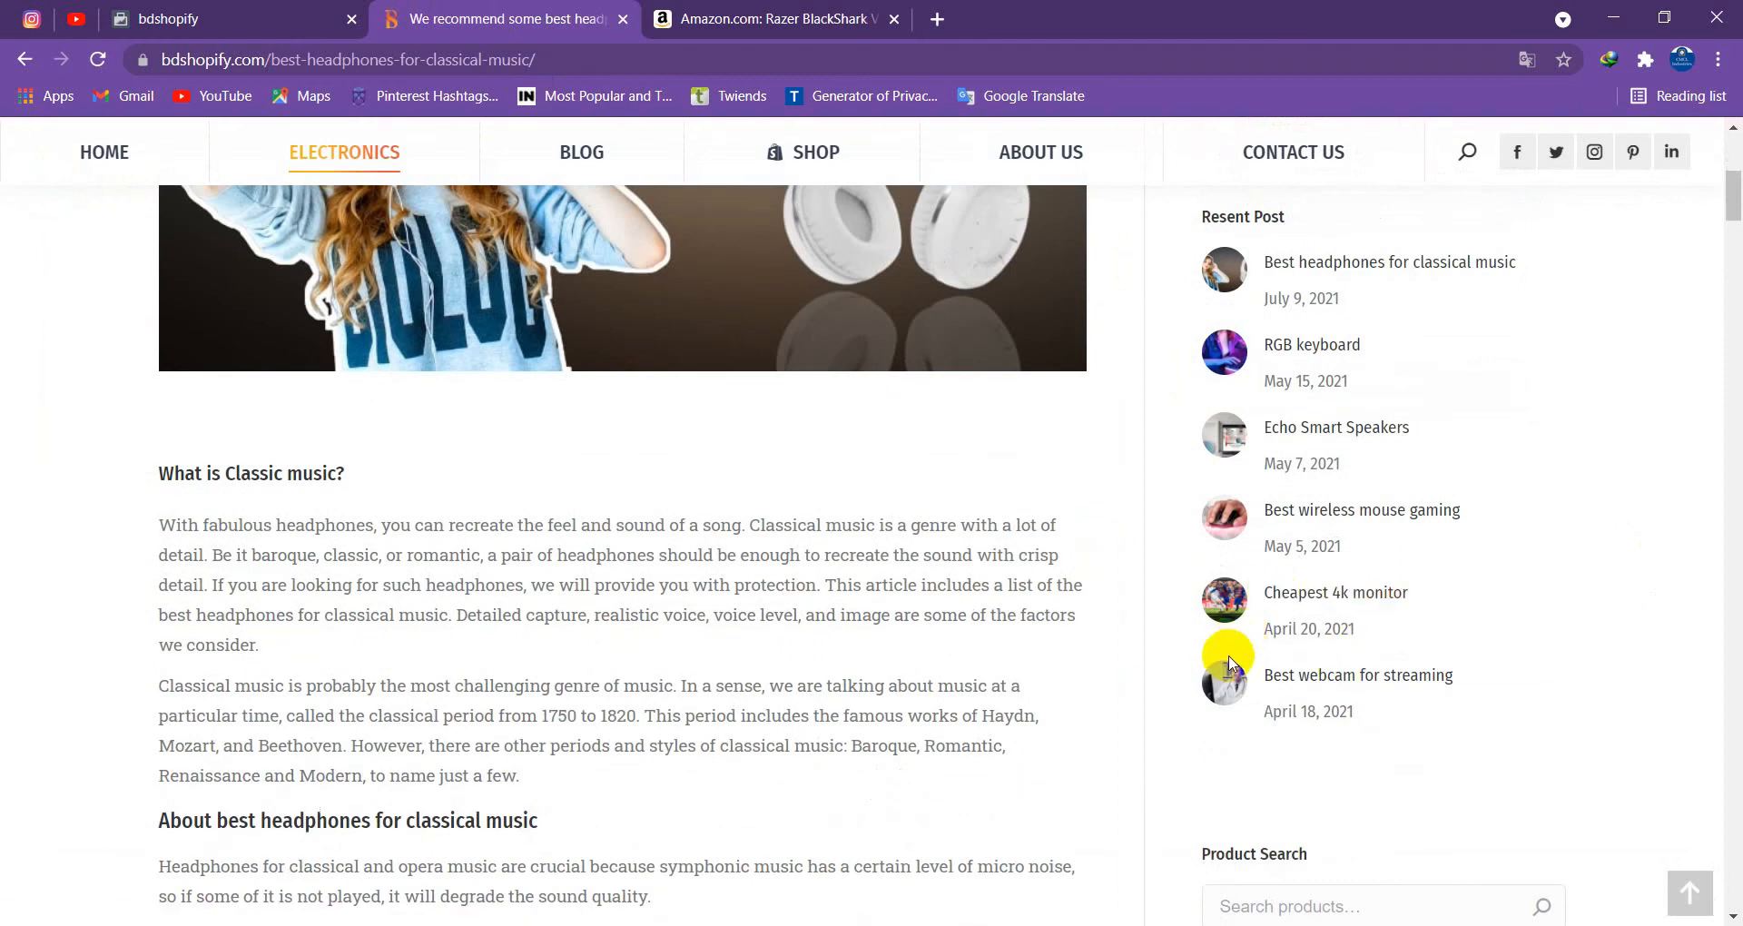
scroll(1229, 661, up, 2)
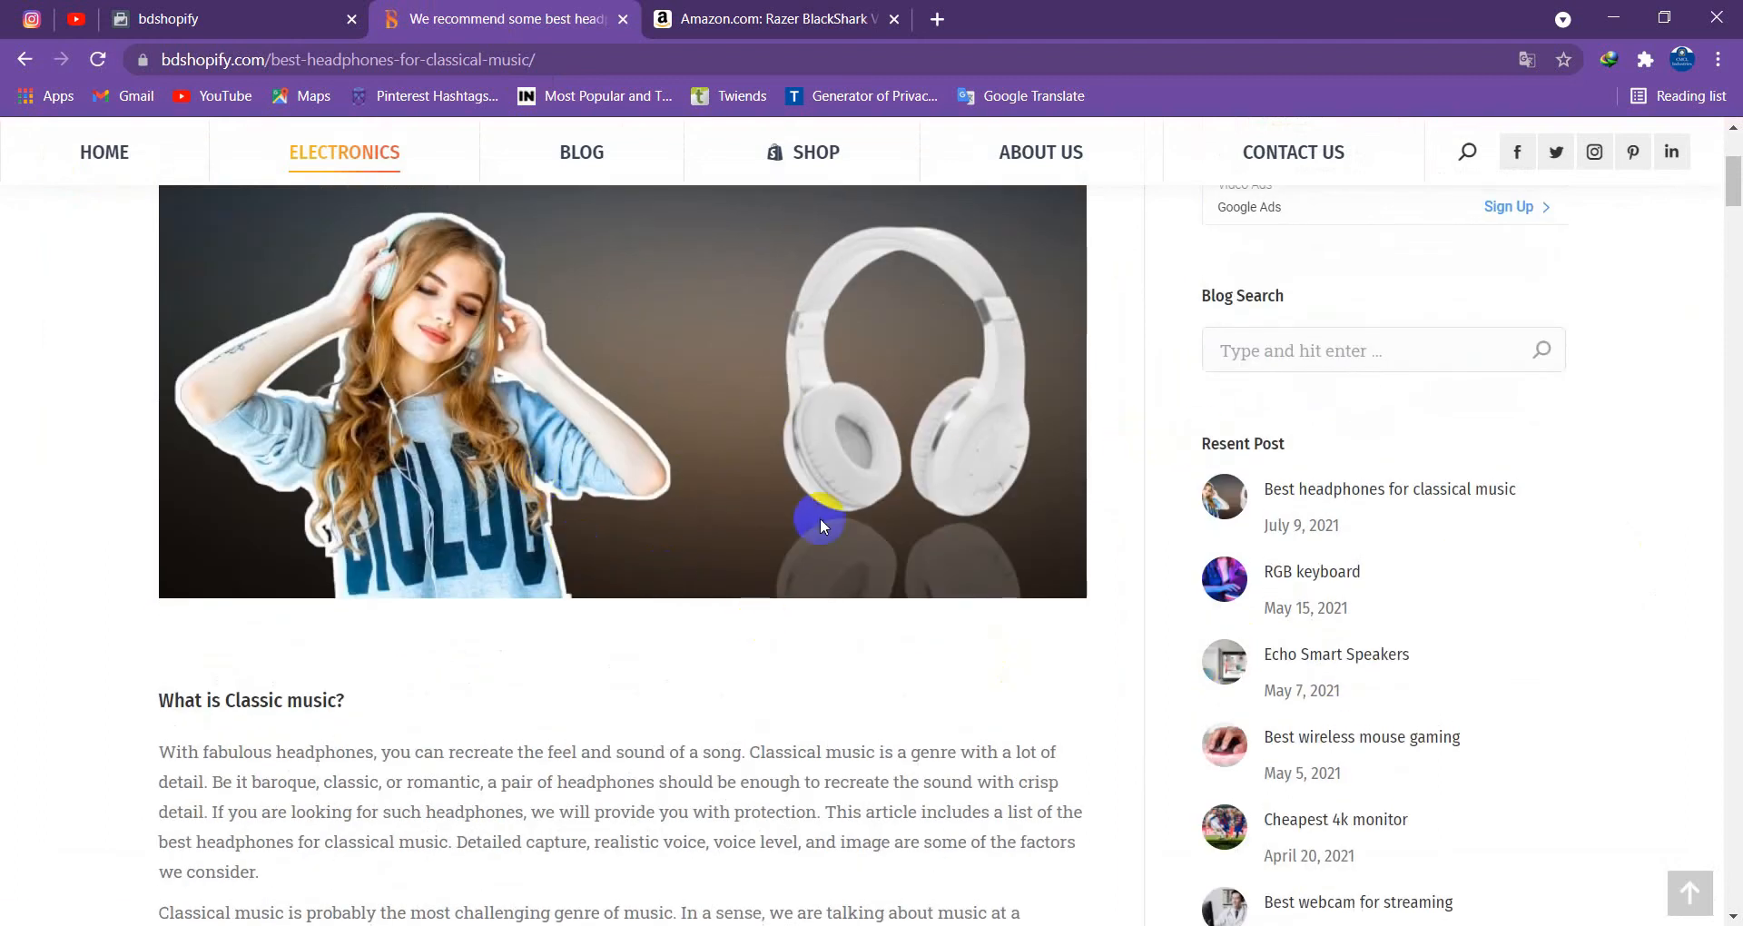
scroll(542, 626, up, 4)
scroll(599, 572, down, 2)
scroll(655, 529, up, 1)
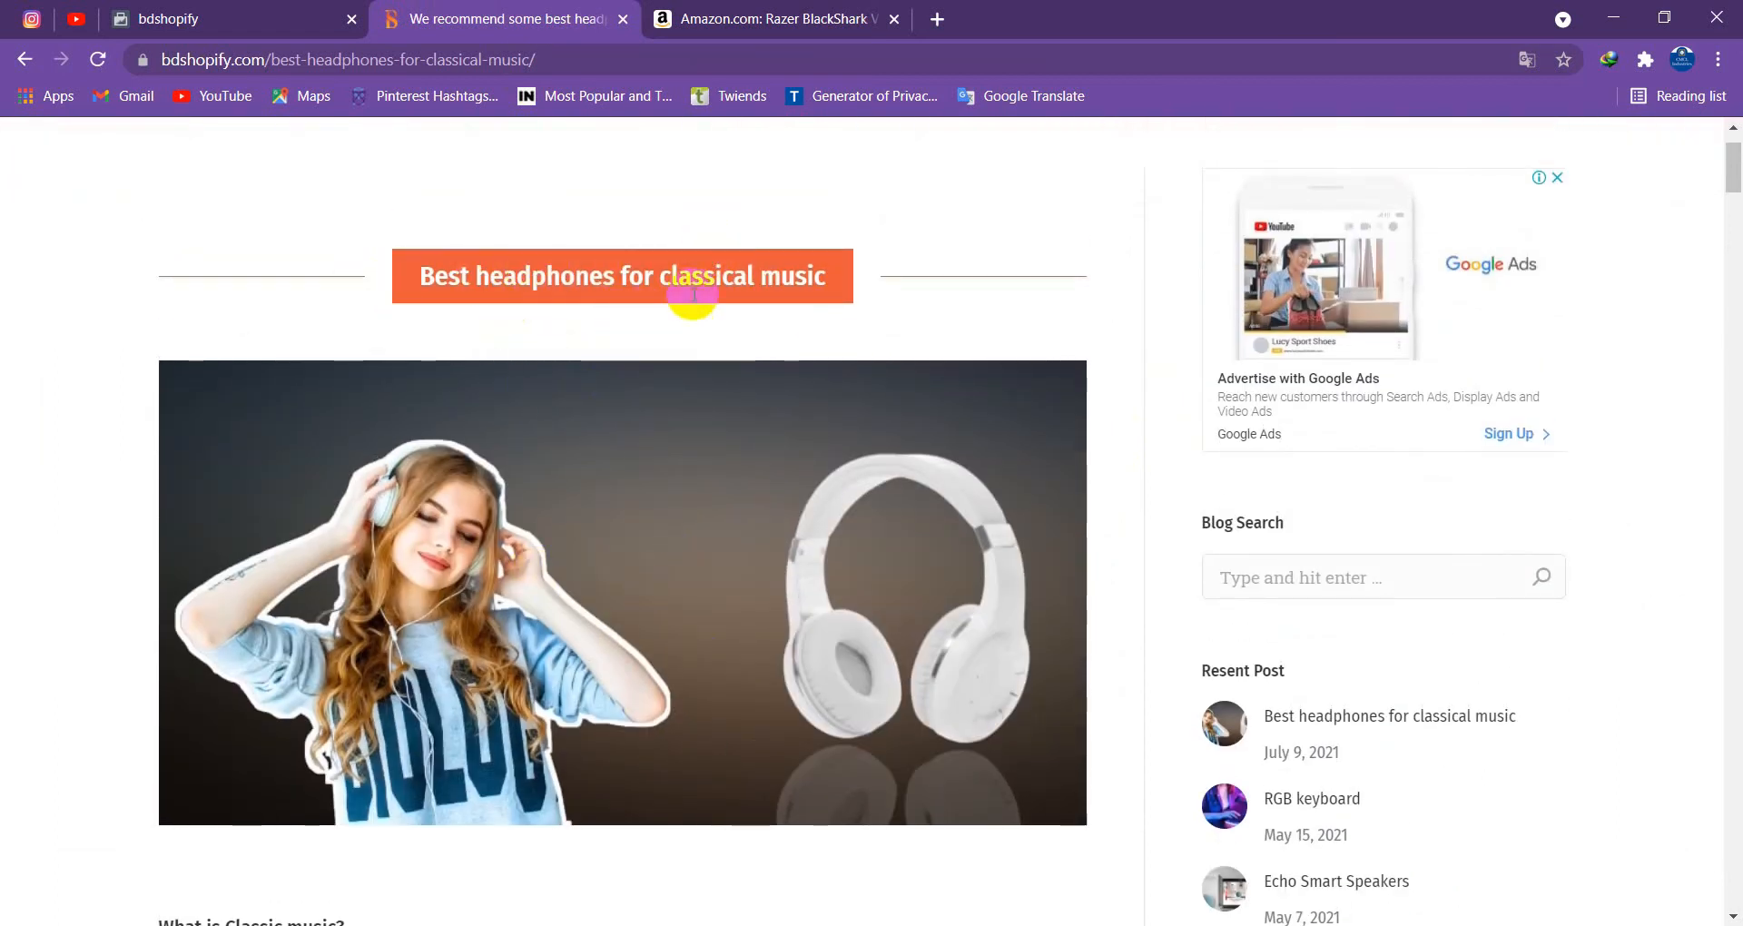
Copy the post's heading "Best headphones for classical music" into the catalog item's title
triple_click(753, 277)
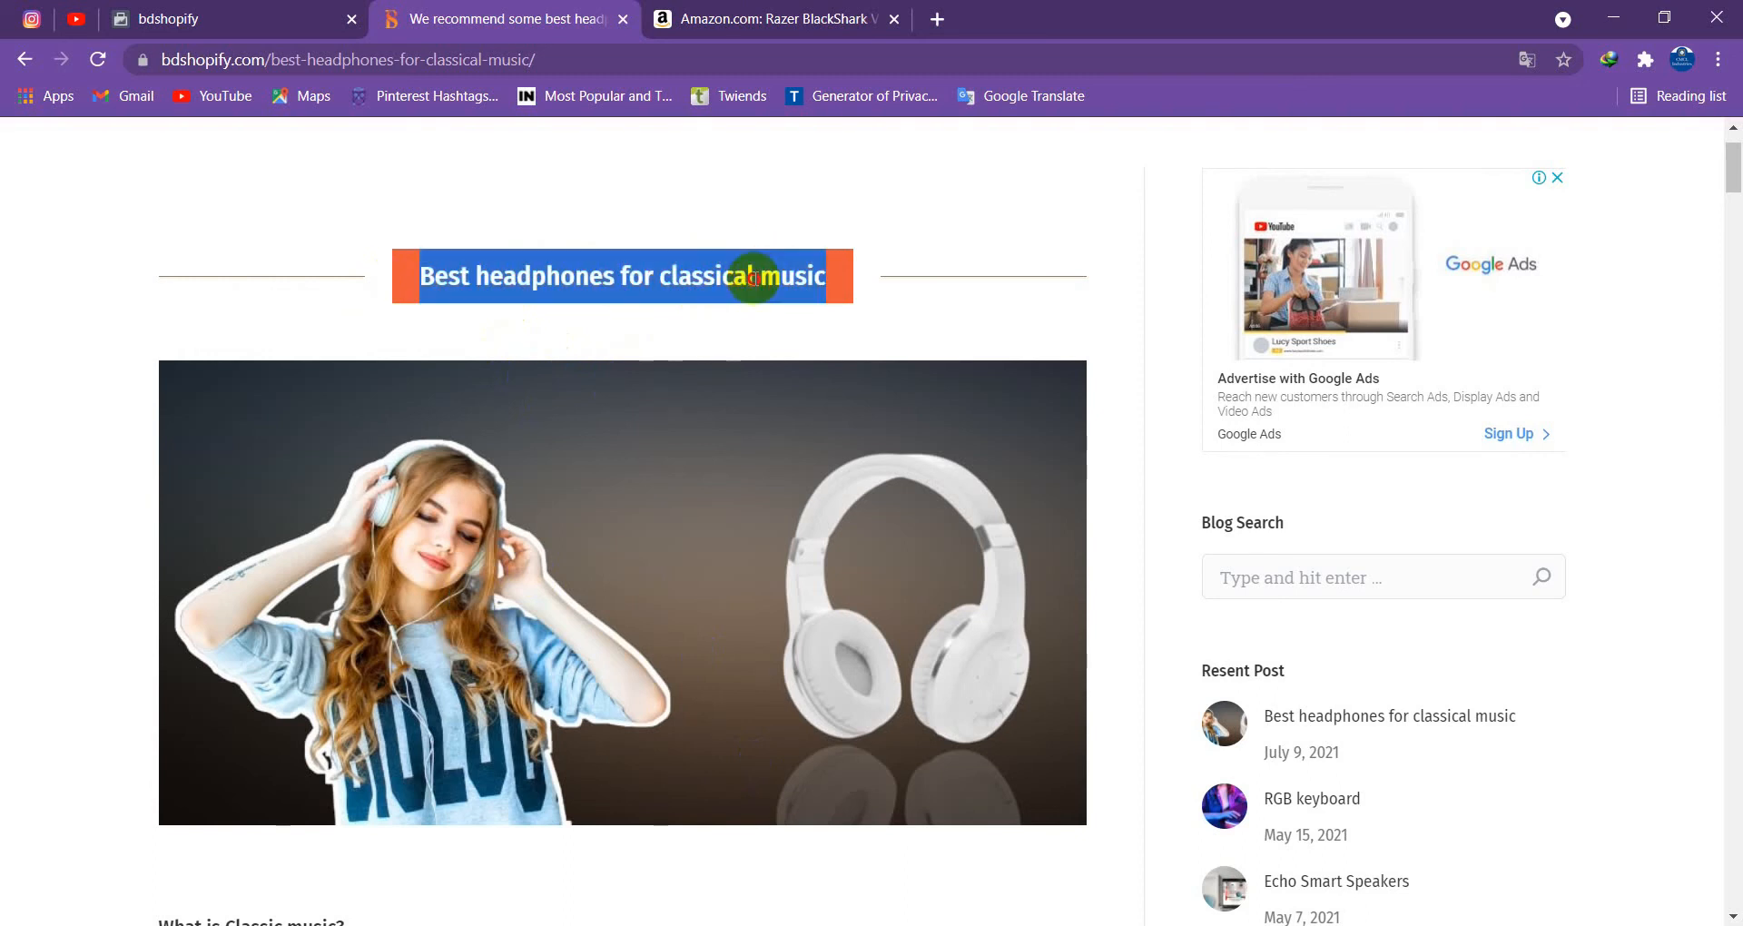
right_click(753, 277)
click(818, 286)
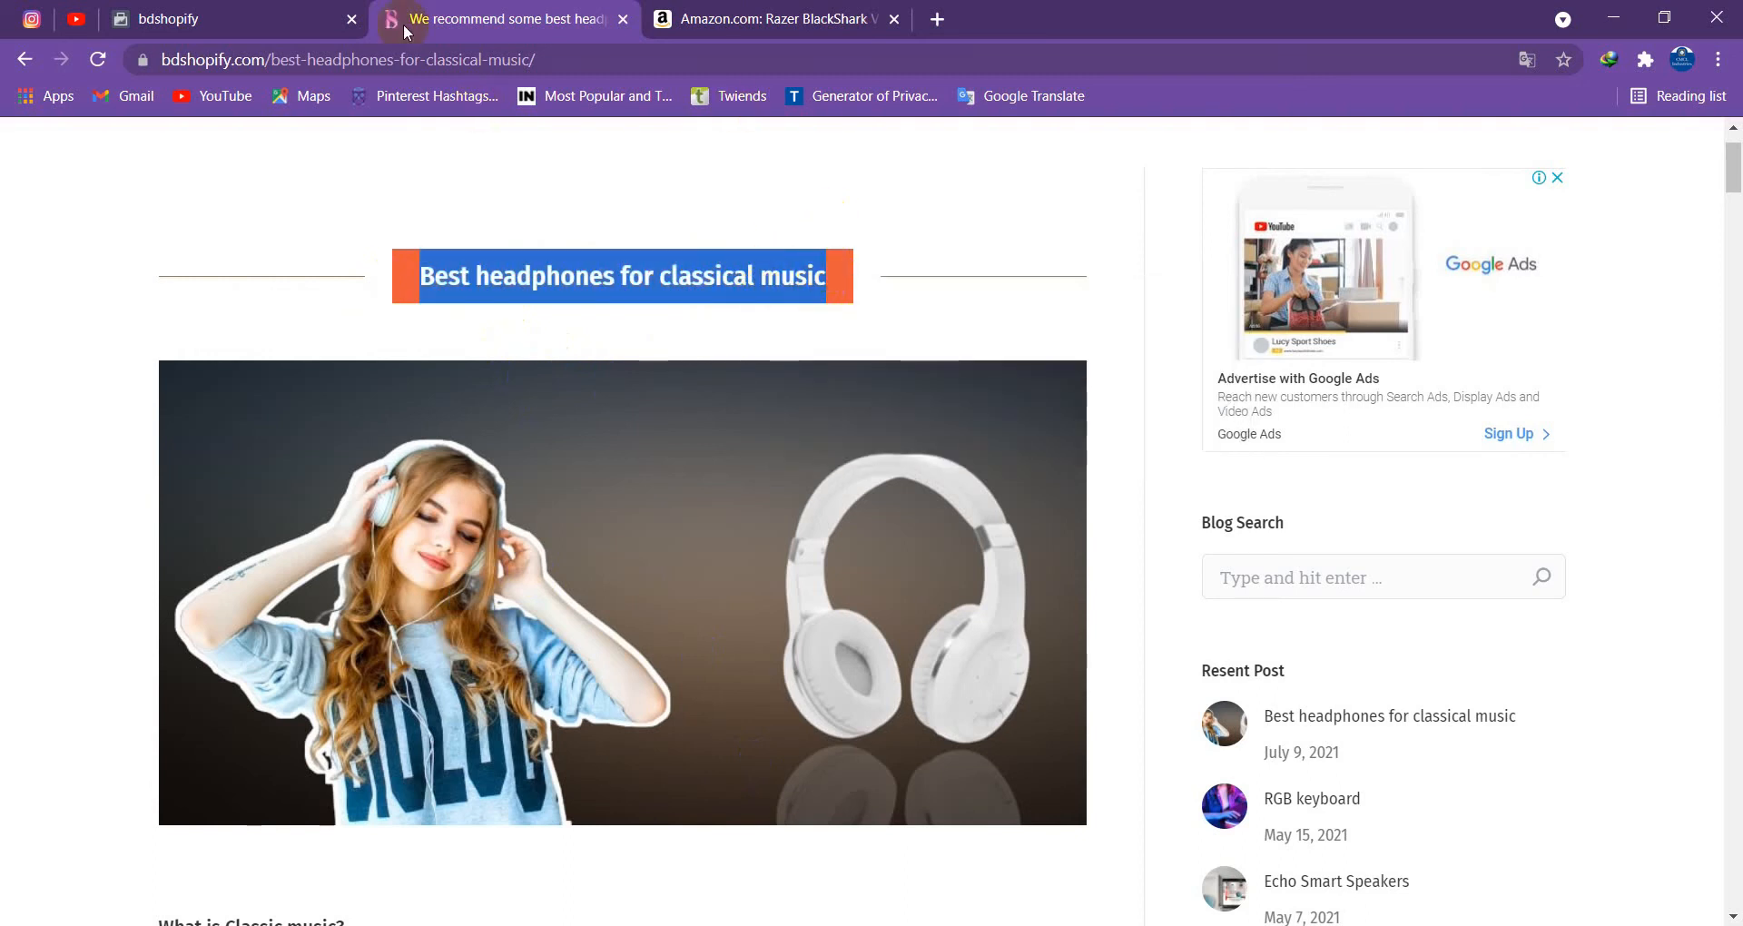
click(245, 18)
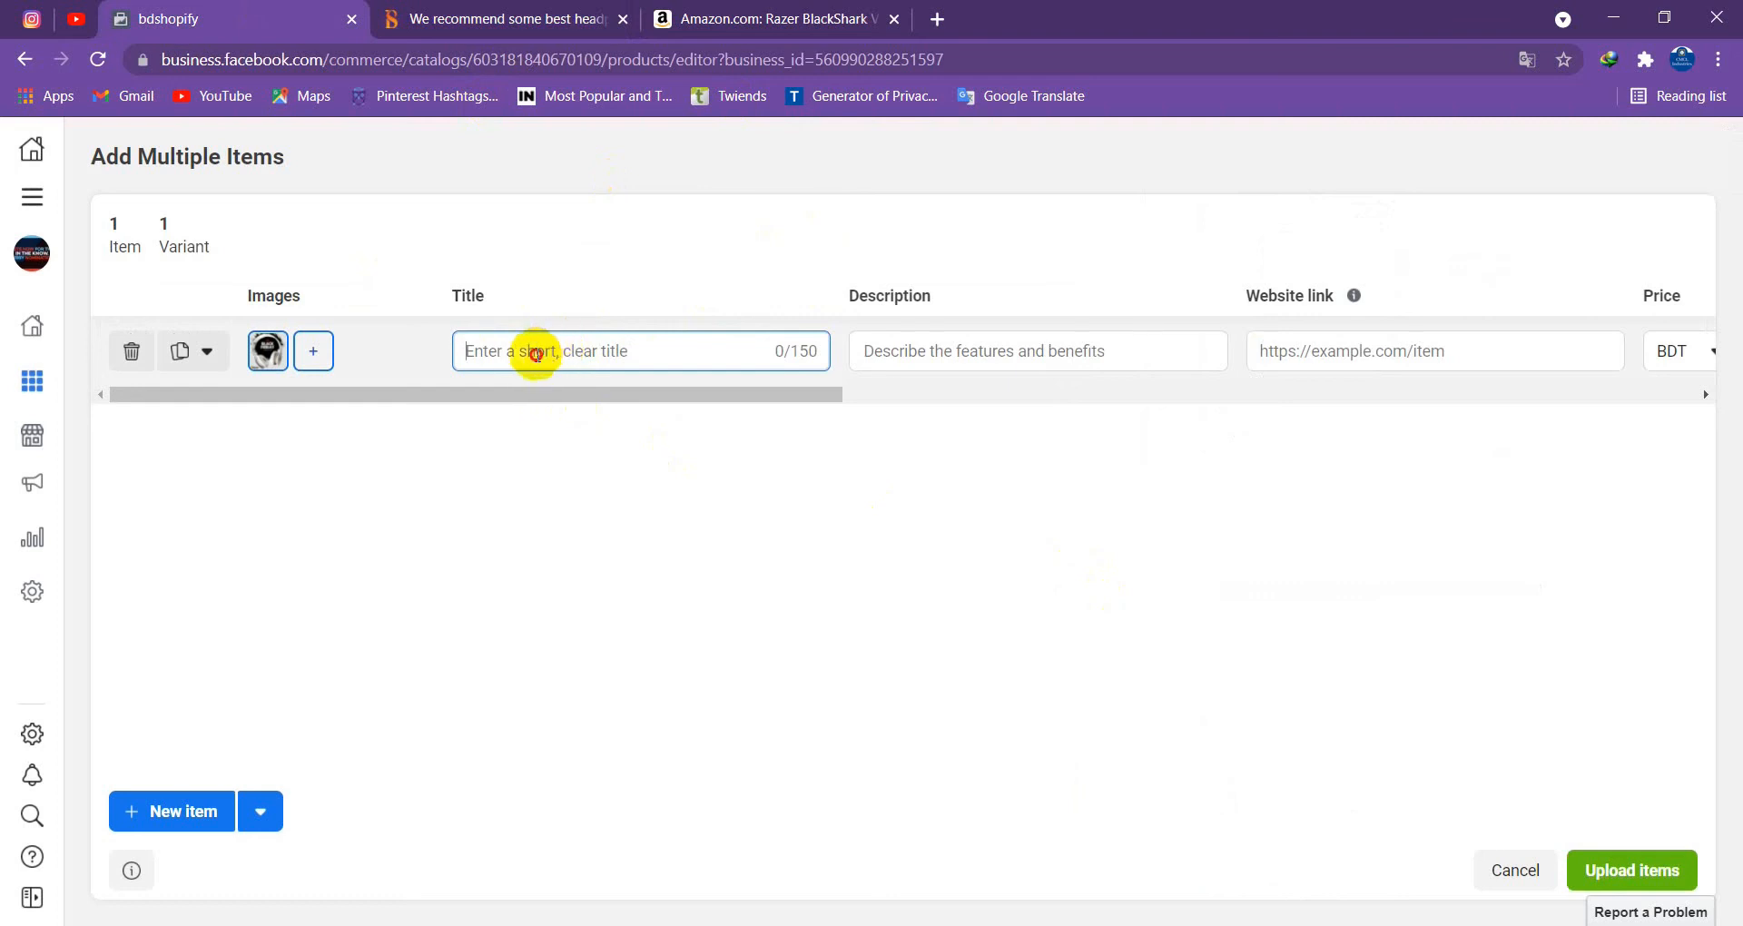
right_click(537, 354)
click(615, 528)
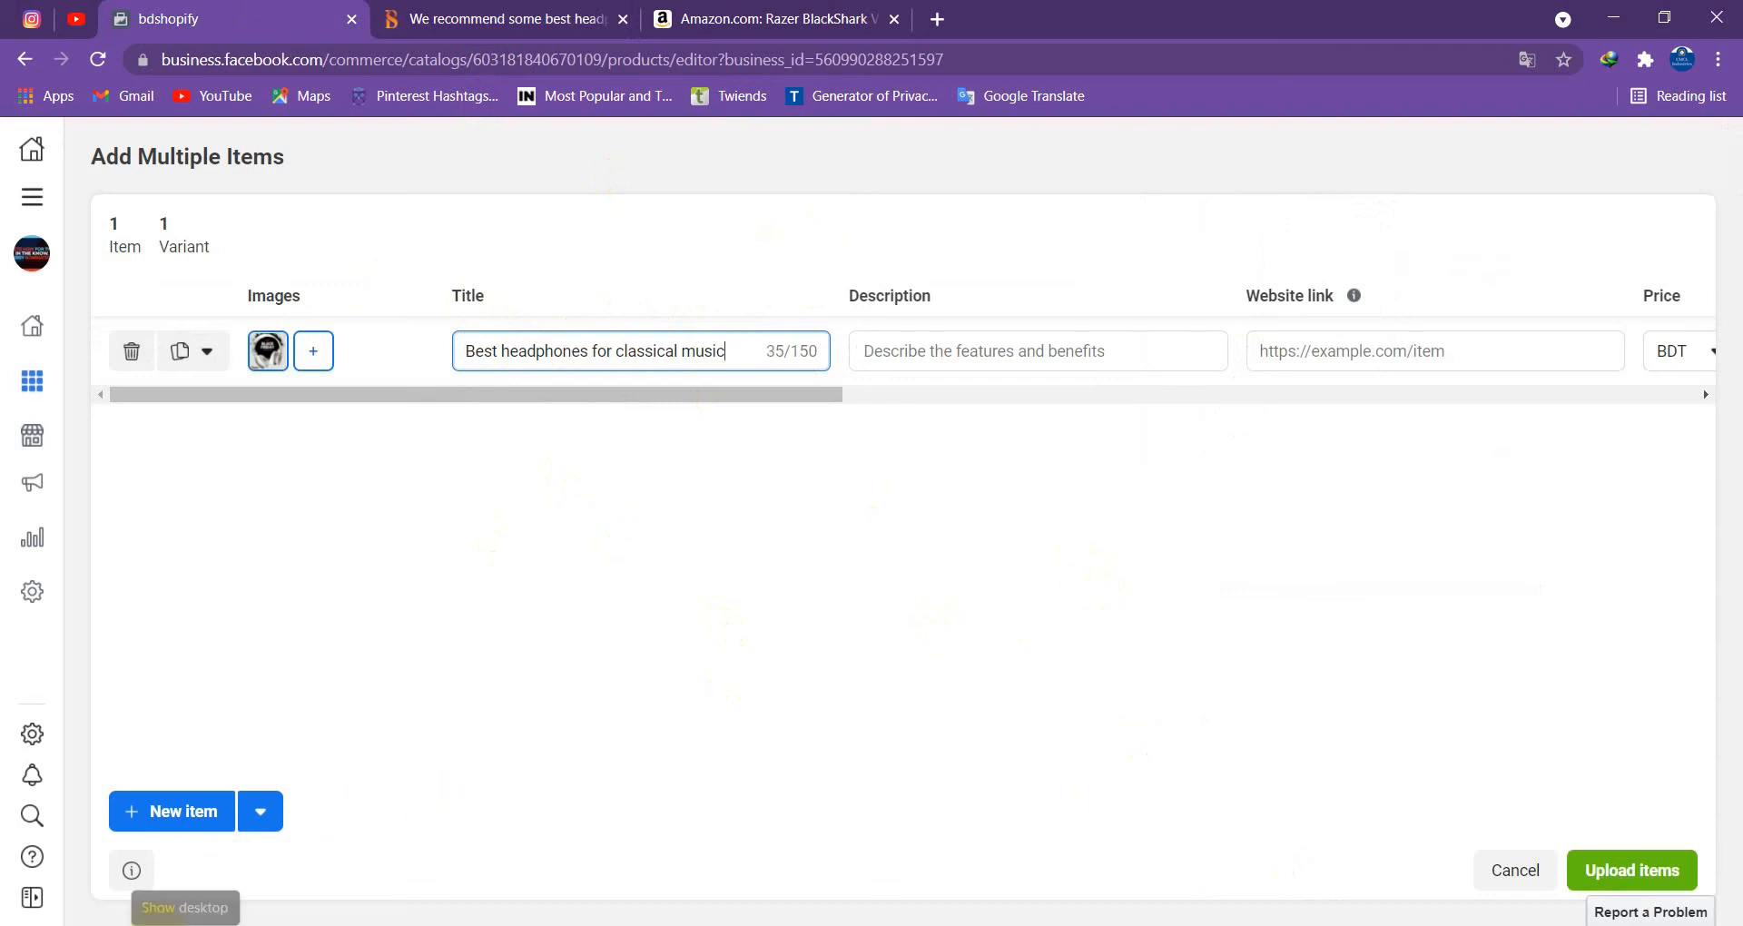
Look through the beginning of the "Best headphones for classical music" post on bdshopify.com for text to use as the item's description
click(956, 352)
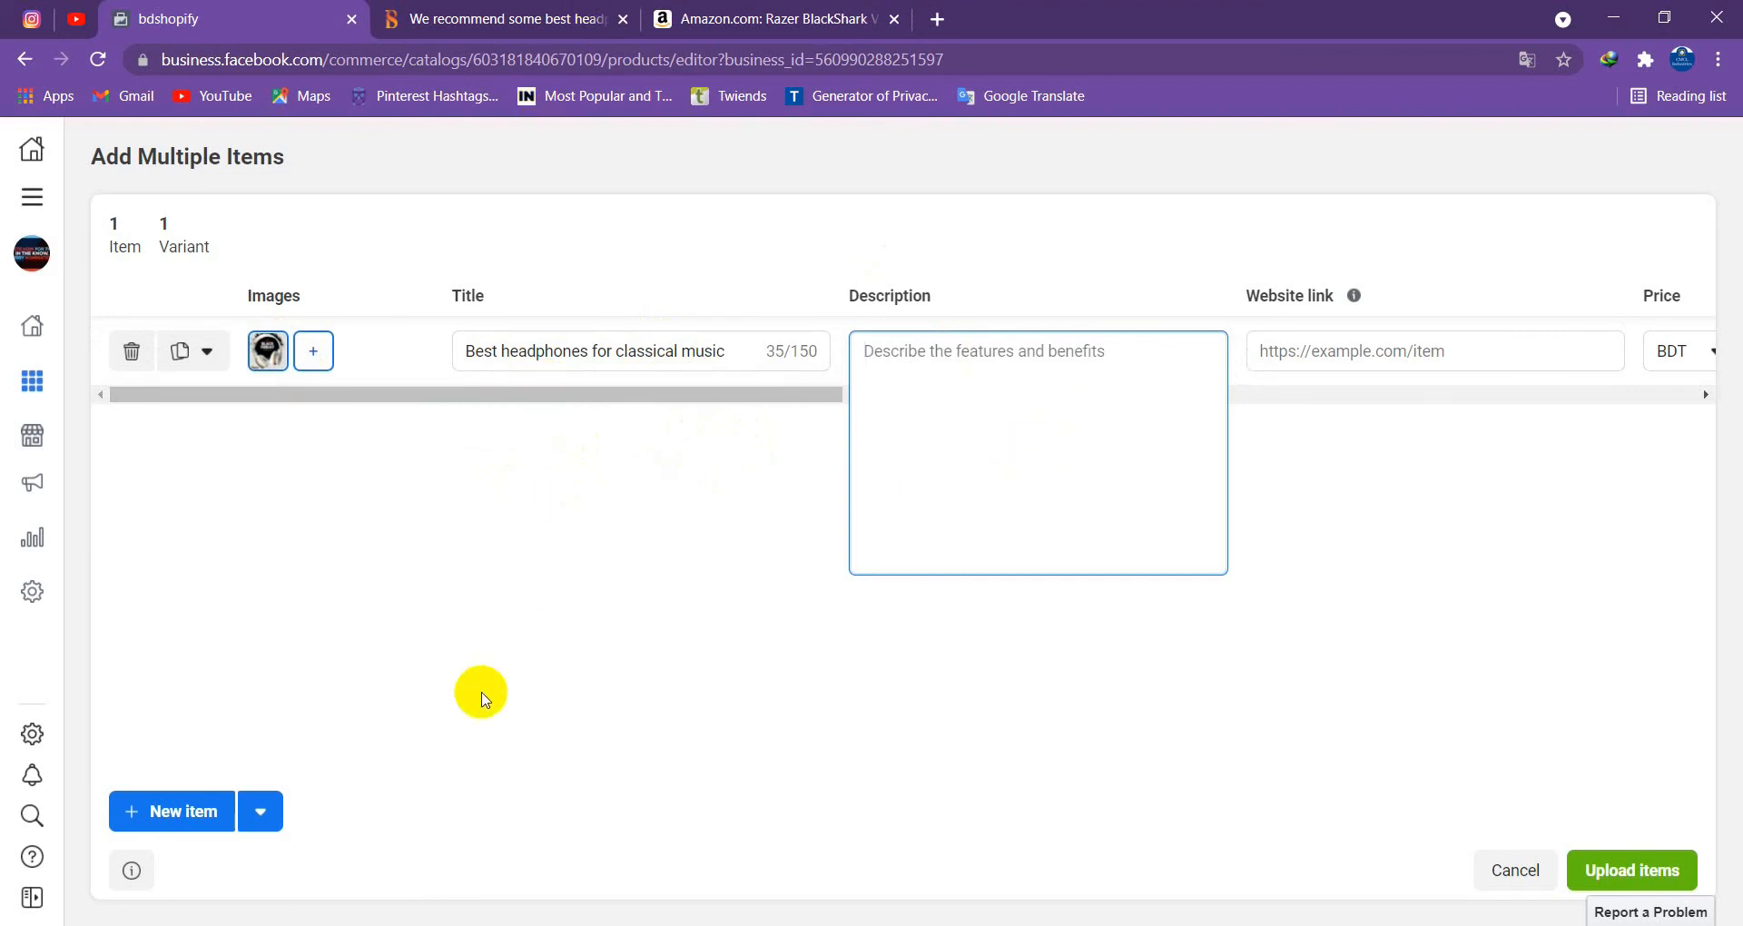
click(545, 20)
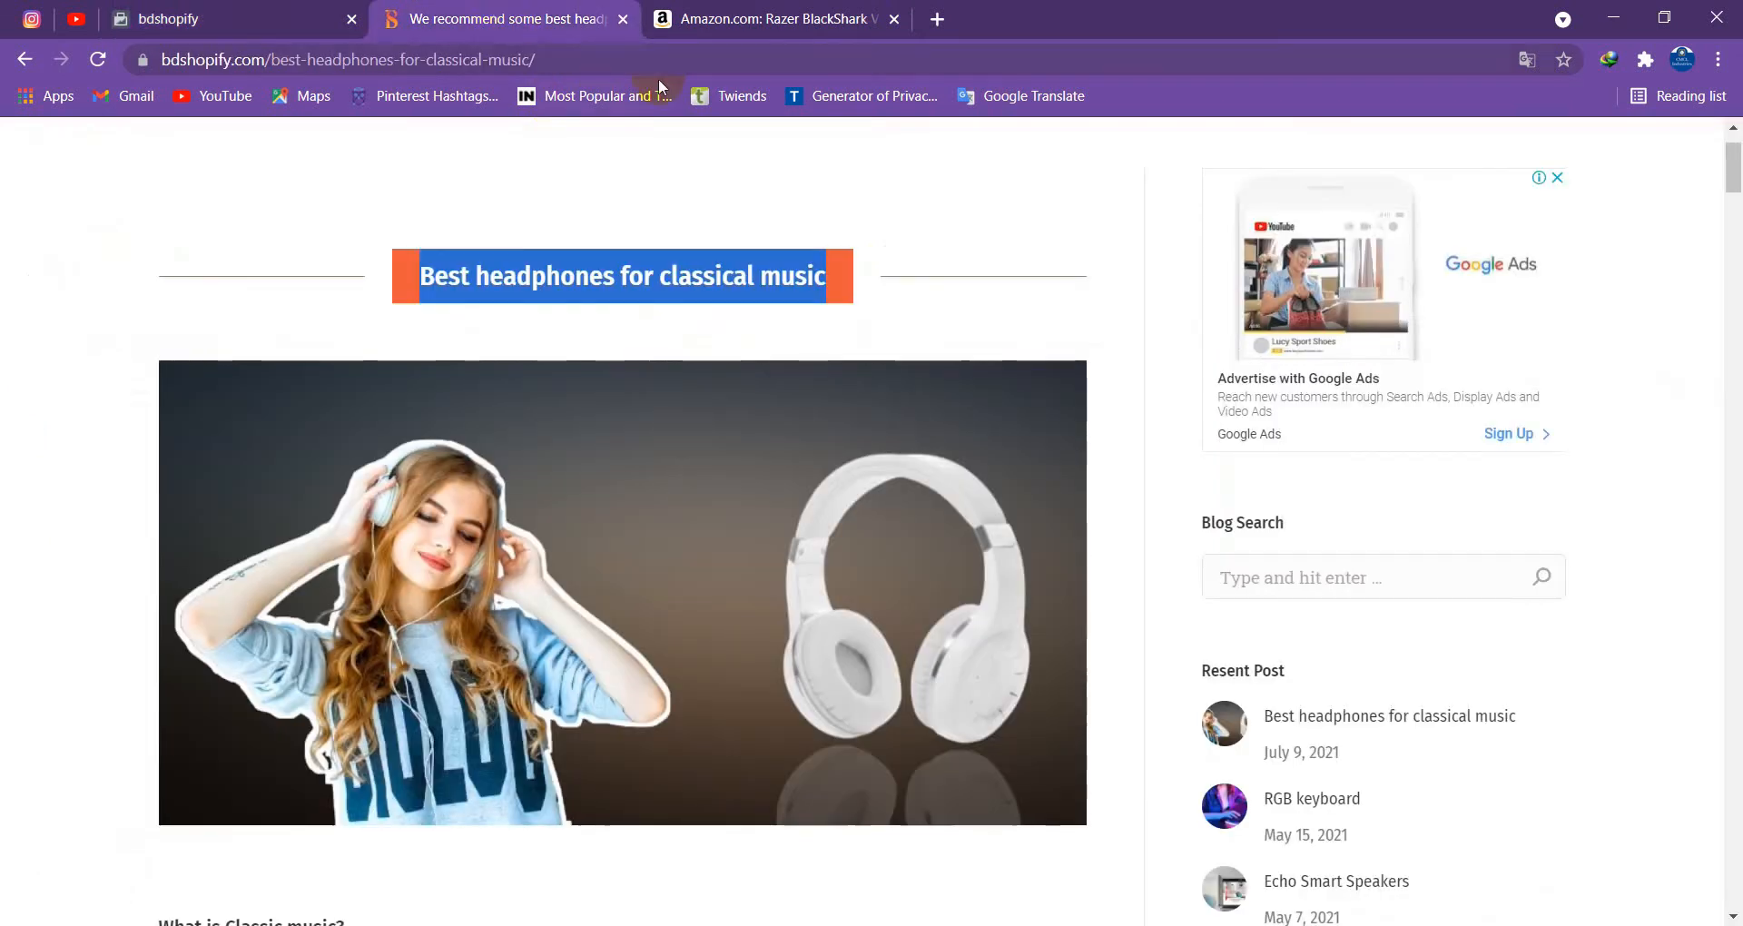
click(542, 420)
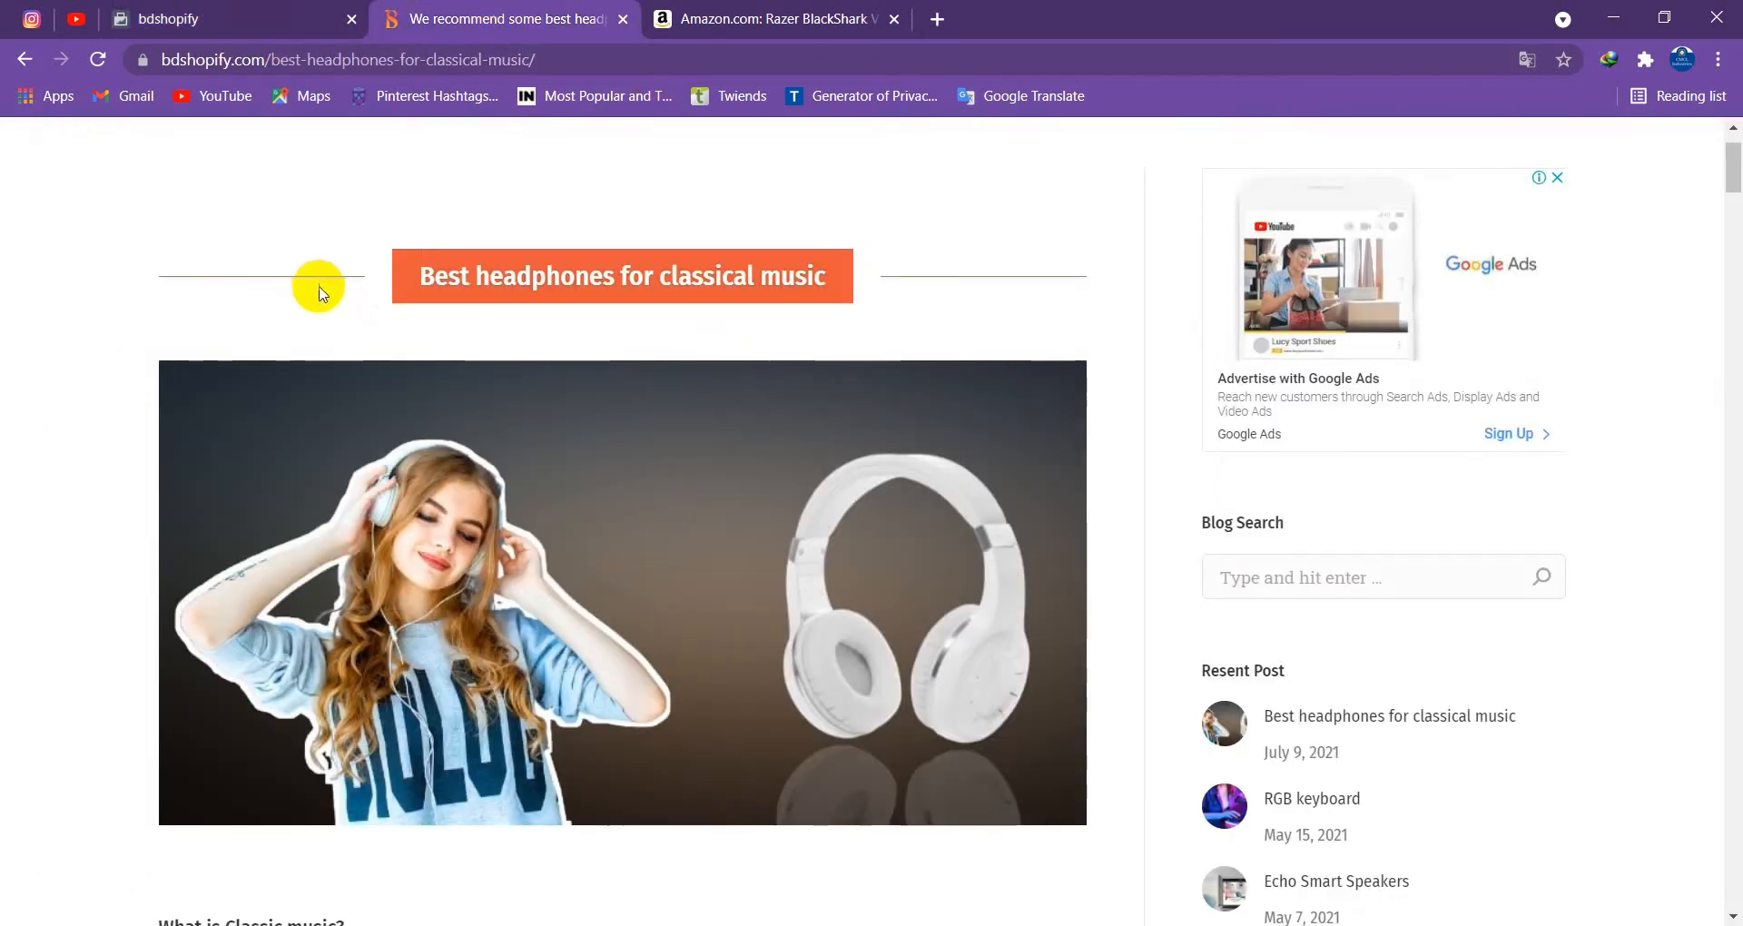
click(263, 11)
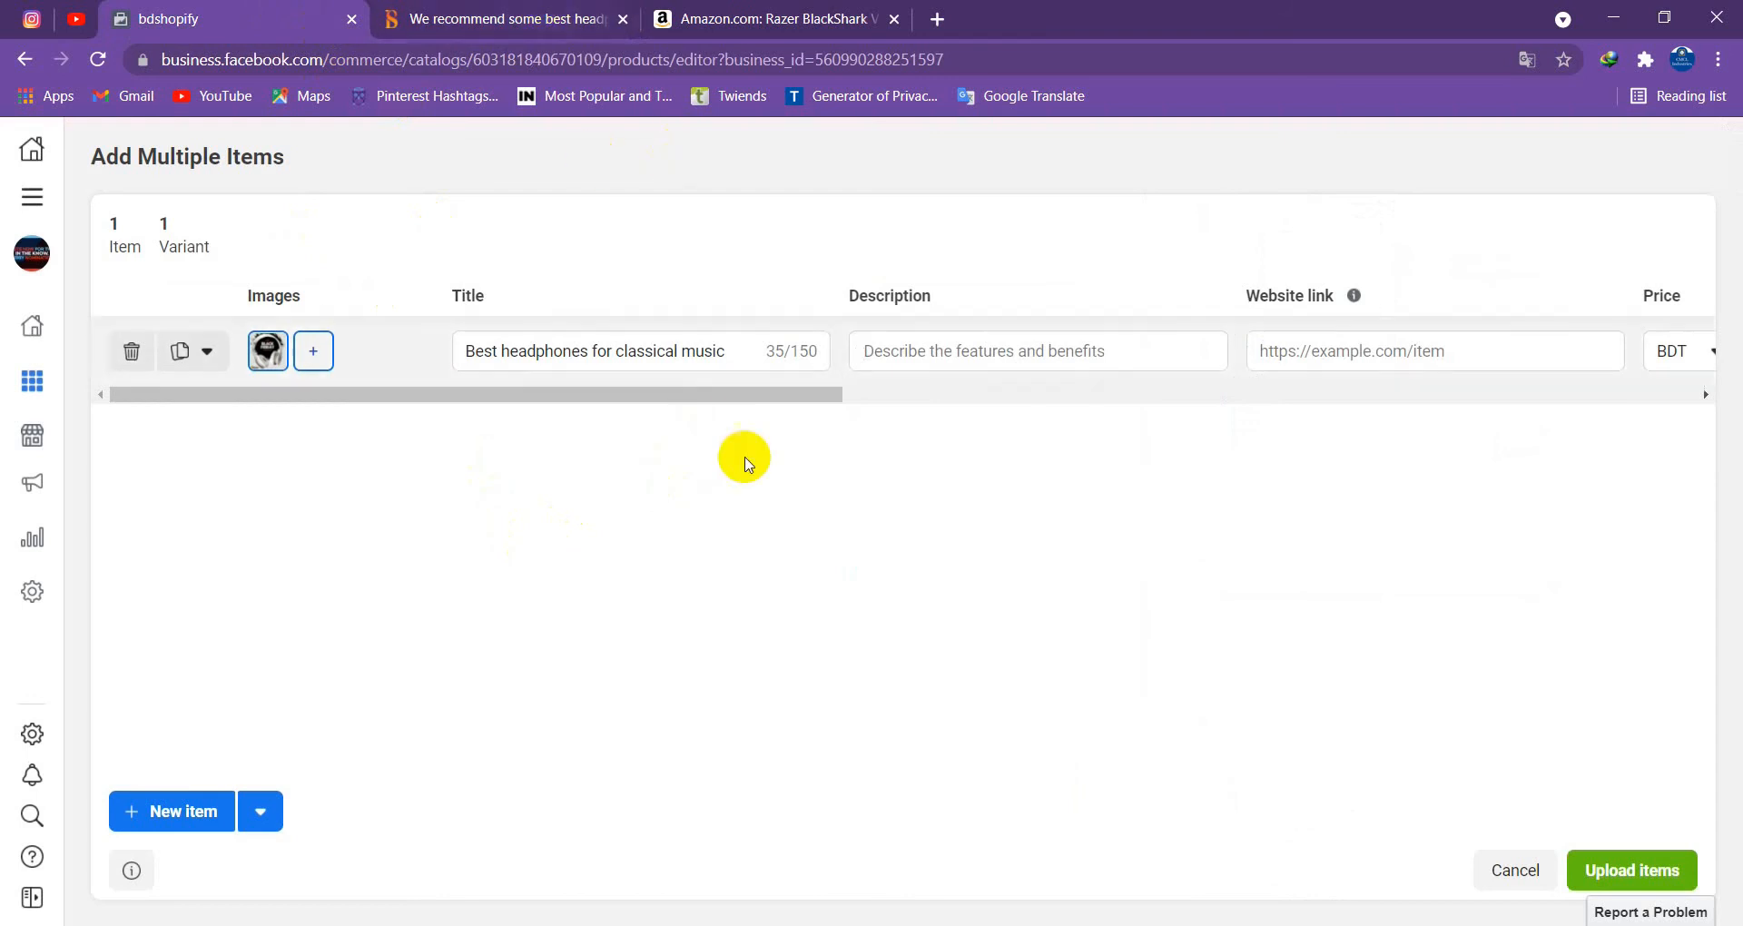
click(922, 351)
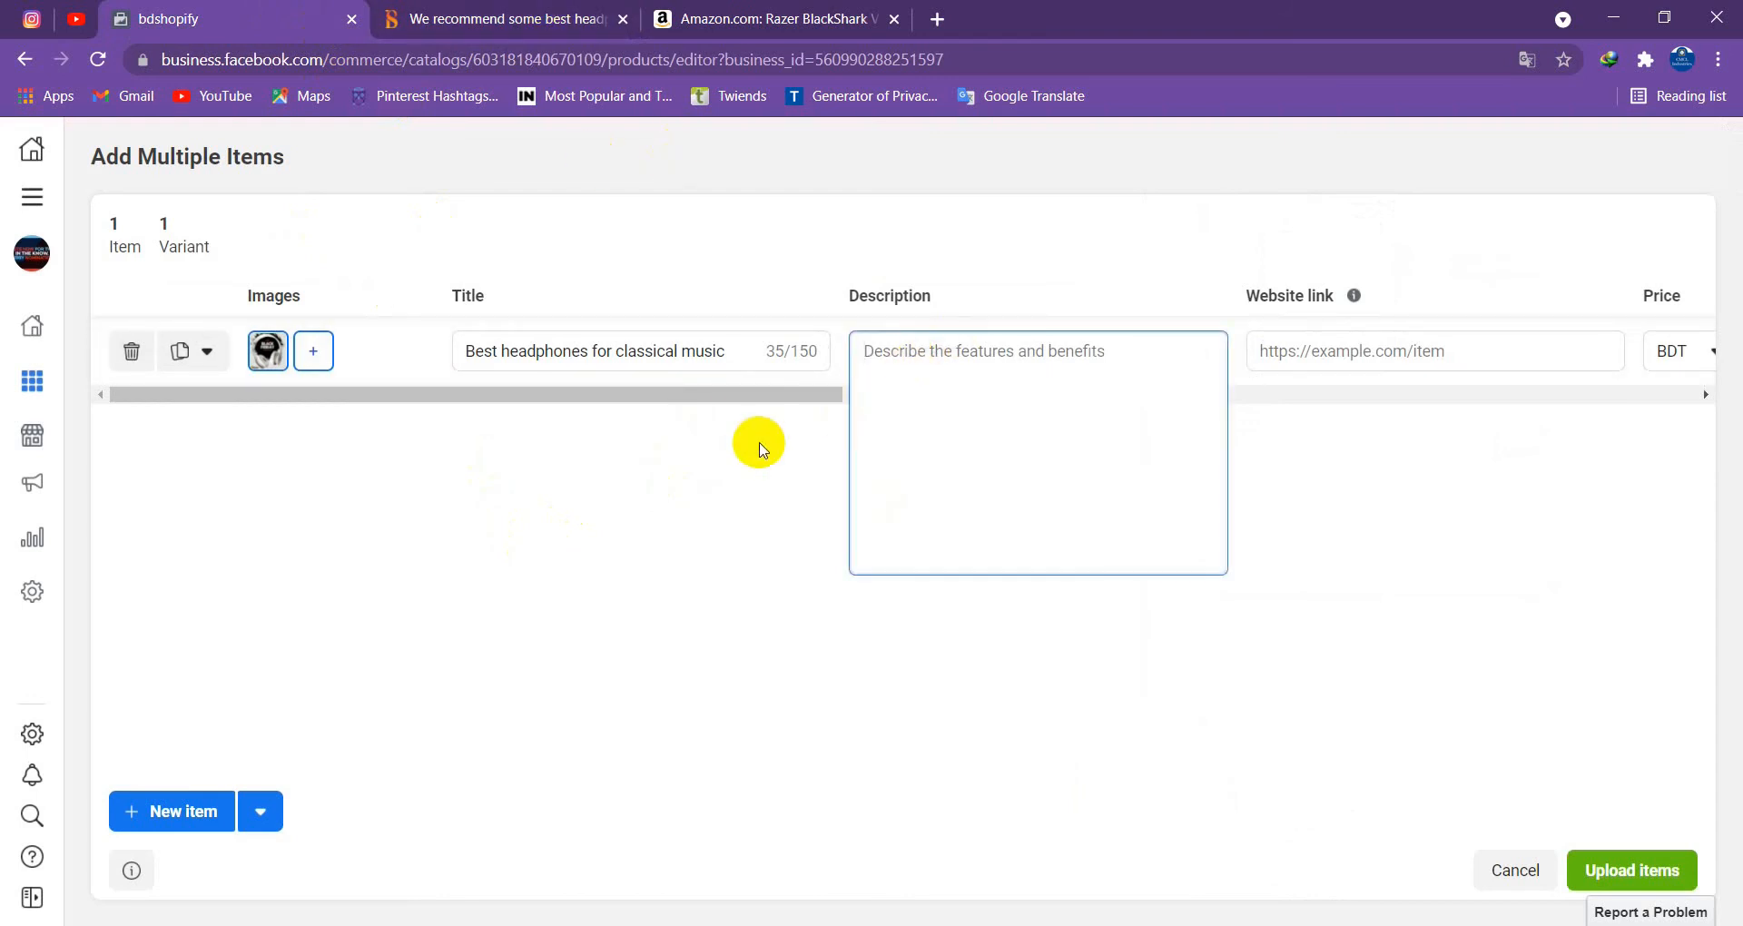
click(533, 11)
scroll(1016, 599, down, 1)
scroll(681, 514, down, 4)
scroll(681, 514, up, 6)
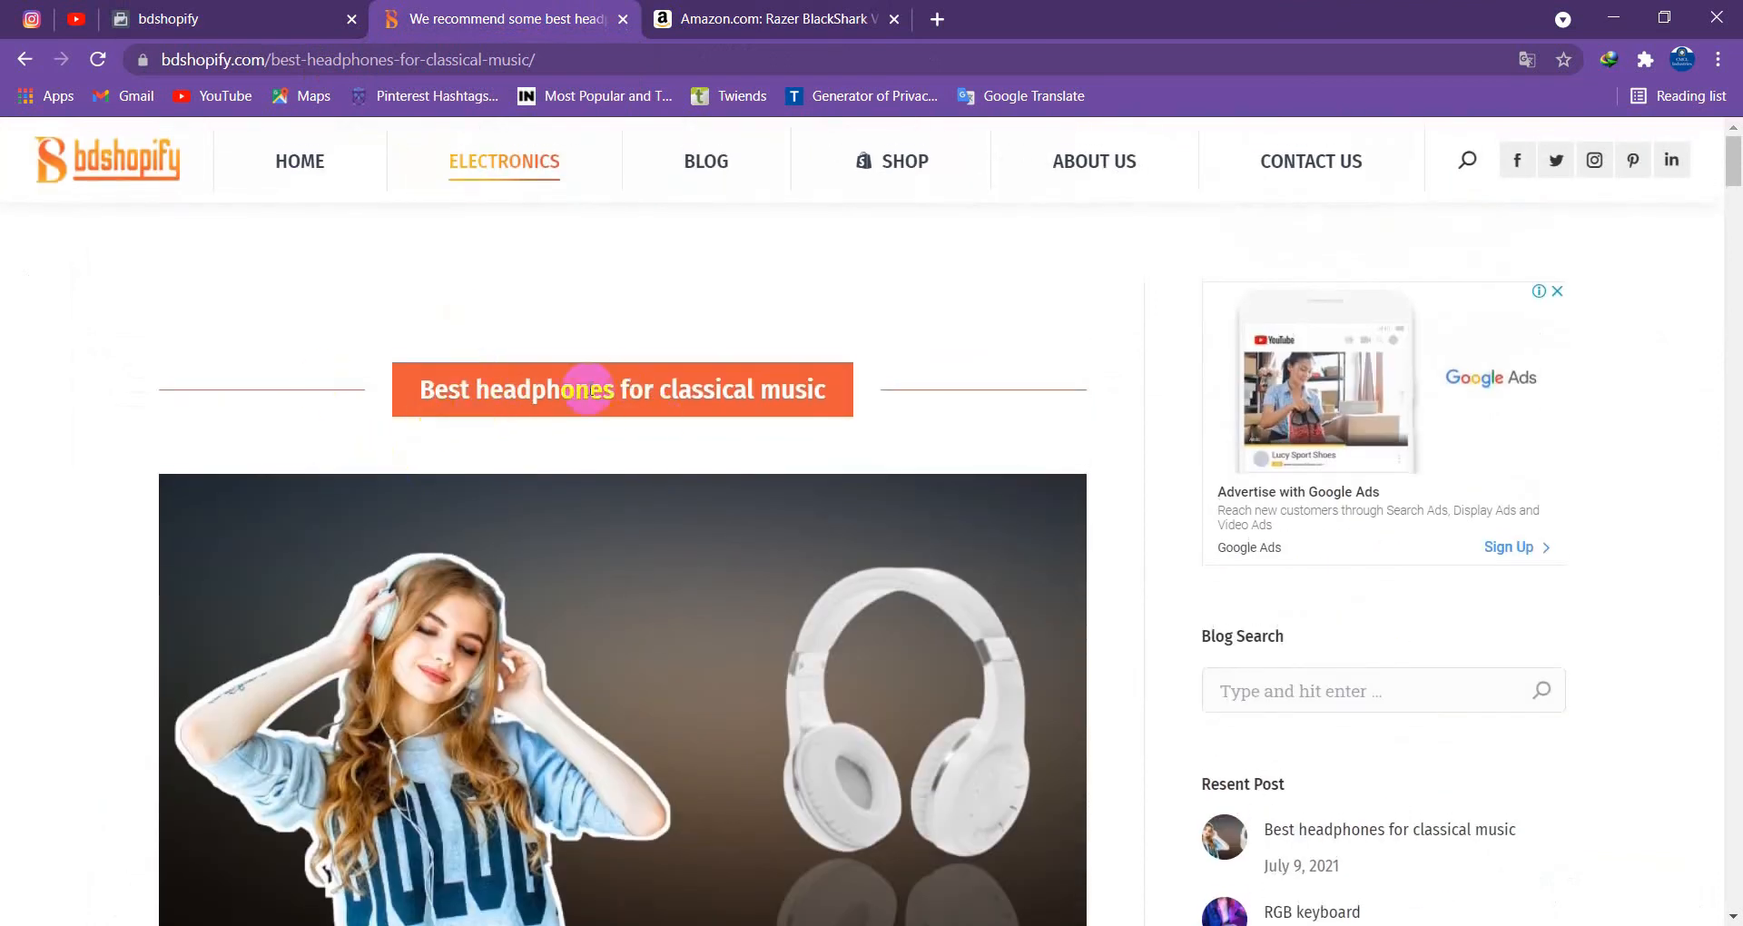
scroll(697, 556, down, 7)
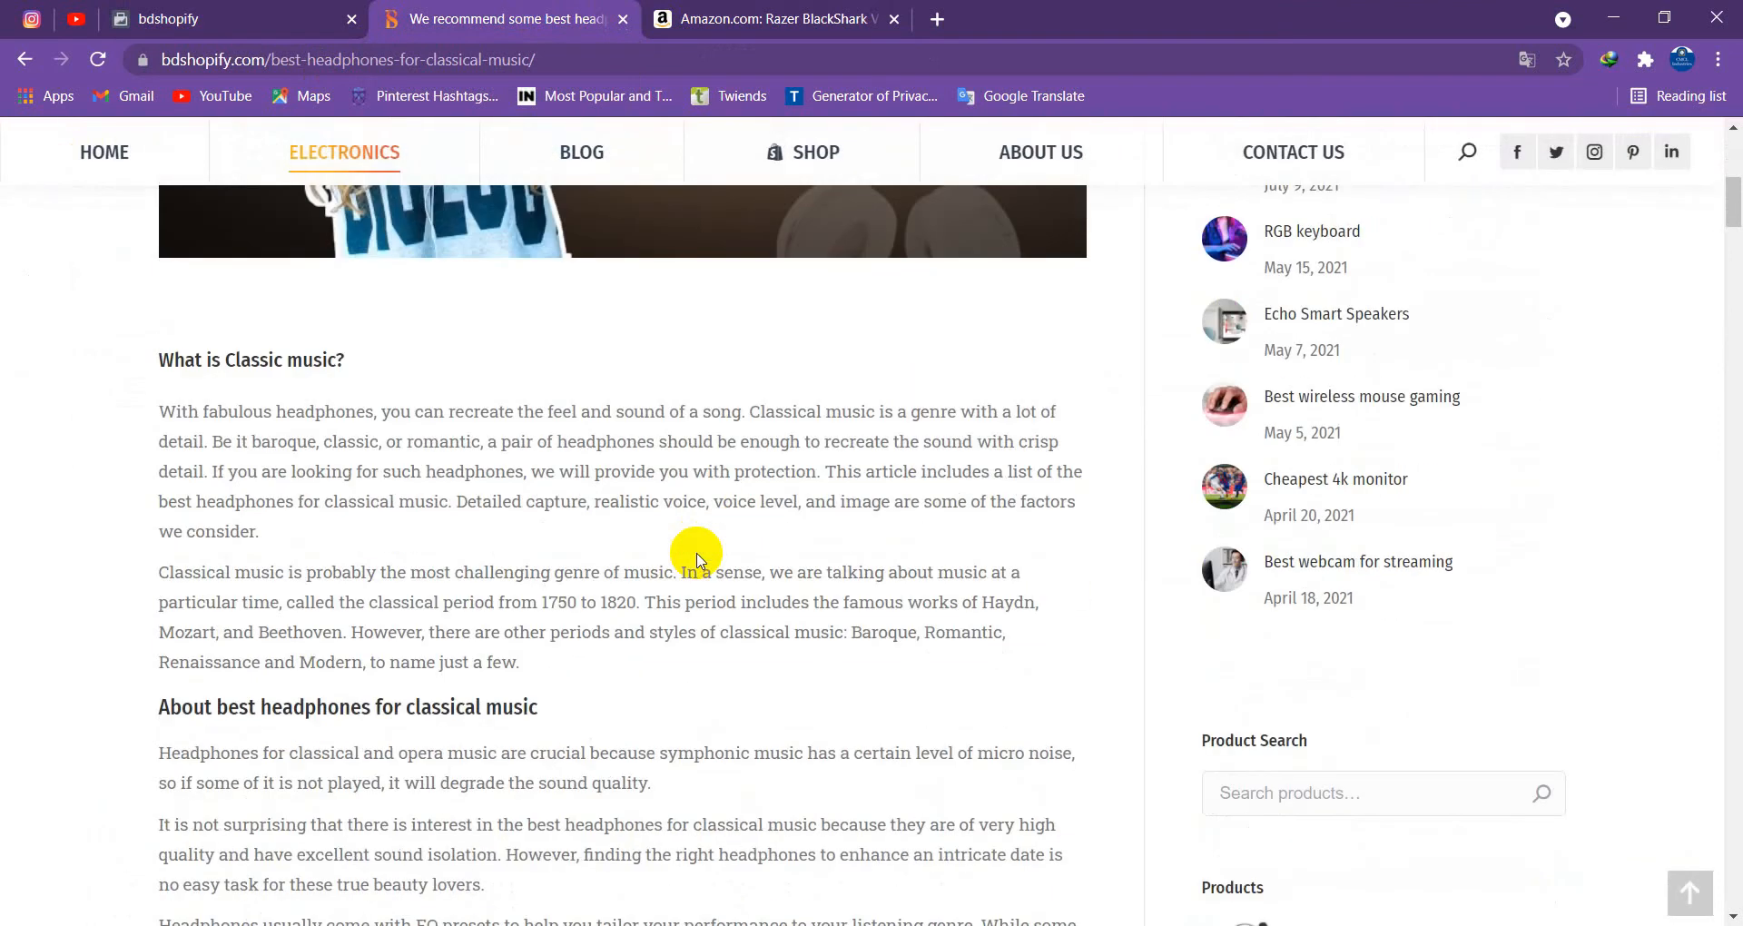
scroll(696, 556, down, 1)
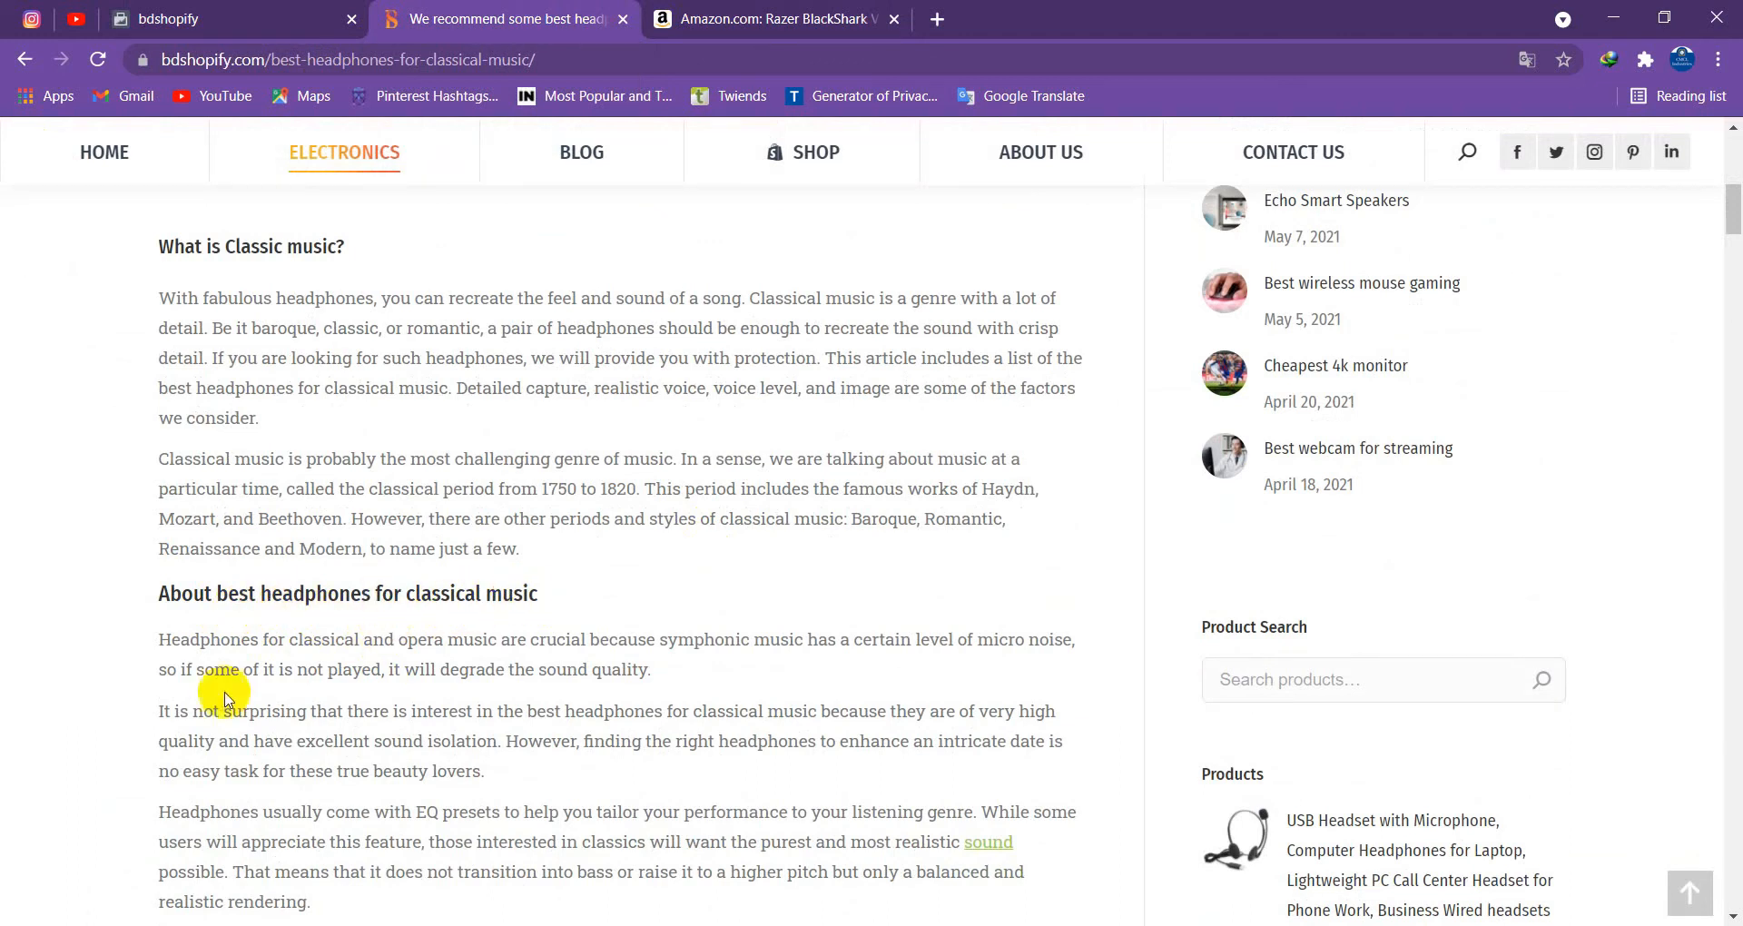
Copy the first paragraph under "About best headphones for classical music" into the catalog item's description
drag(158, 646, 676, 668)
right_click(588, 660)
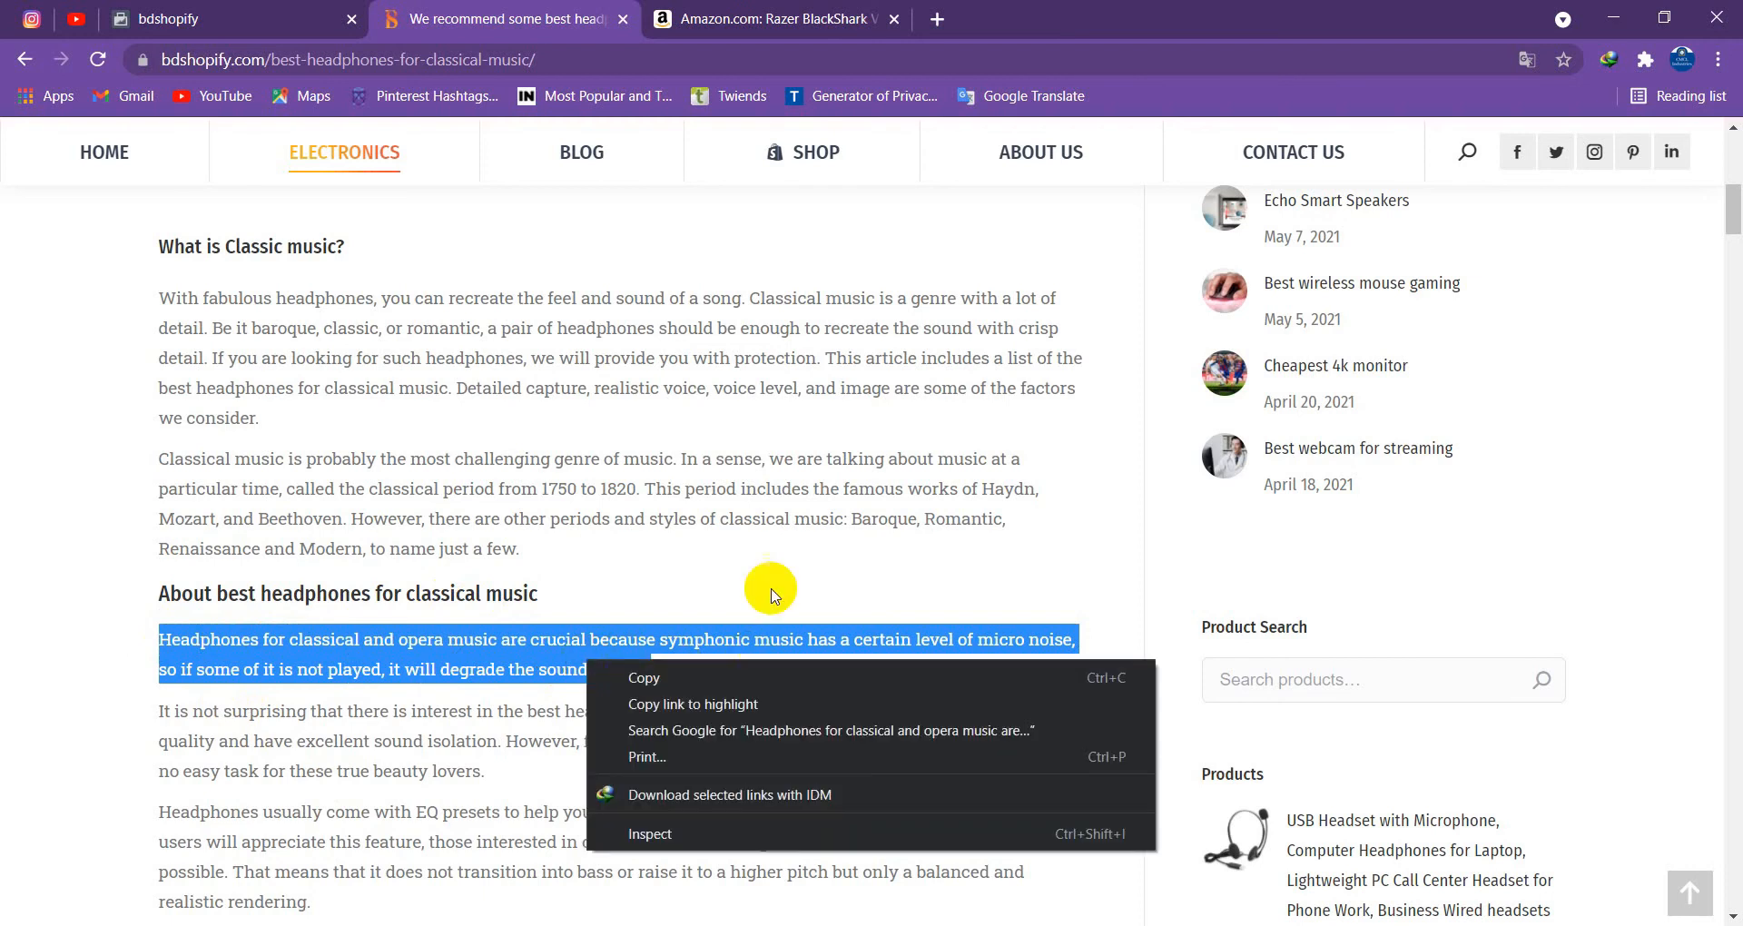
click(701, 670)
click(727, 547)
click(299, 8)
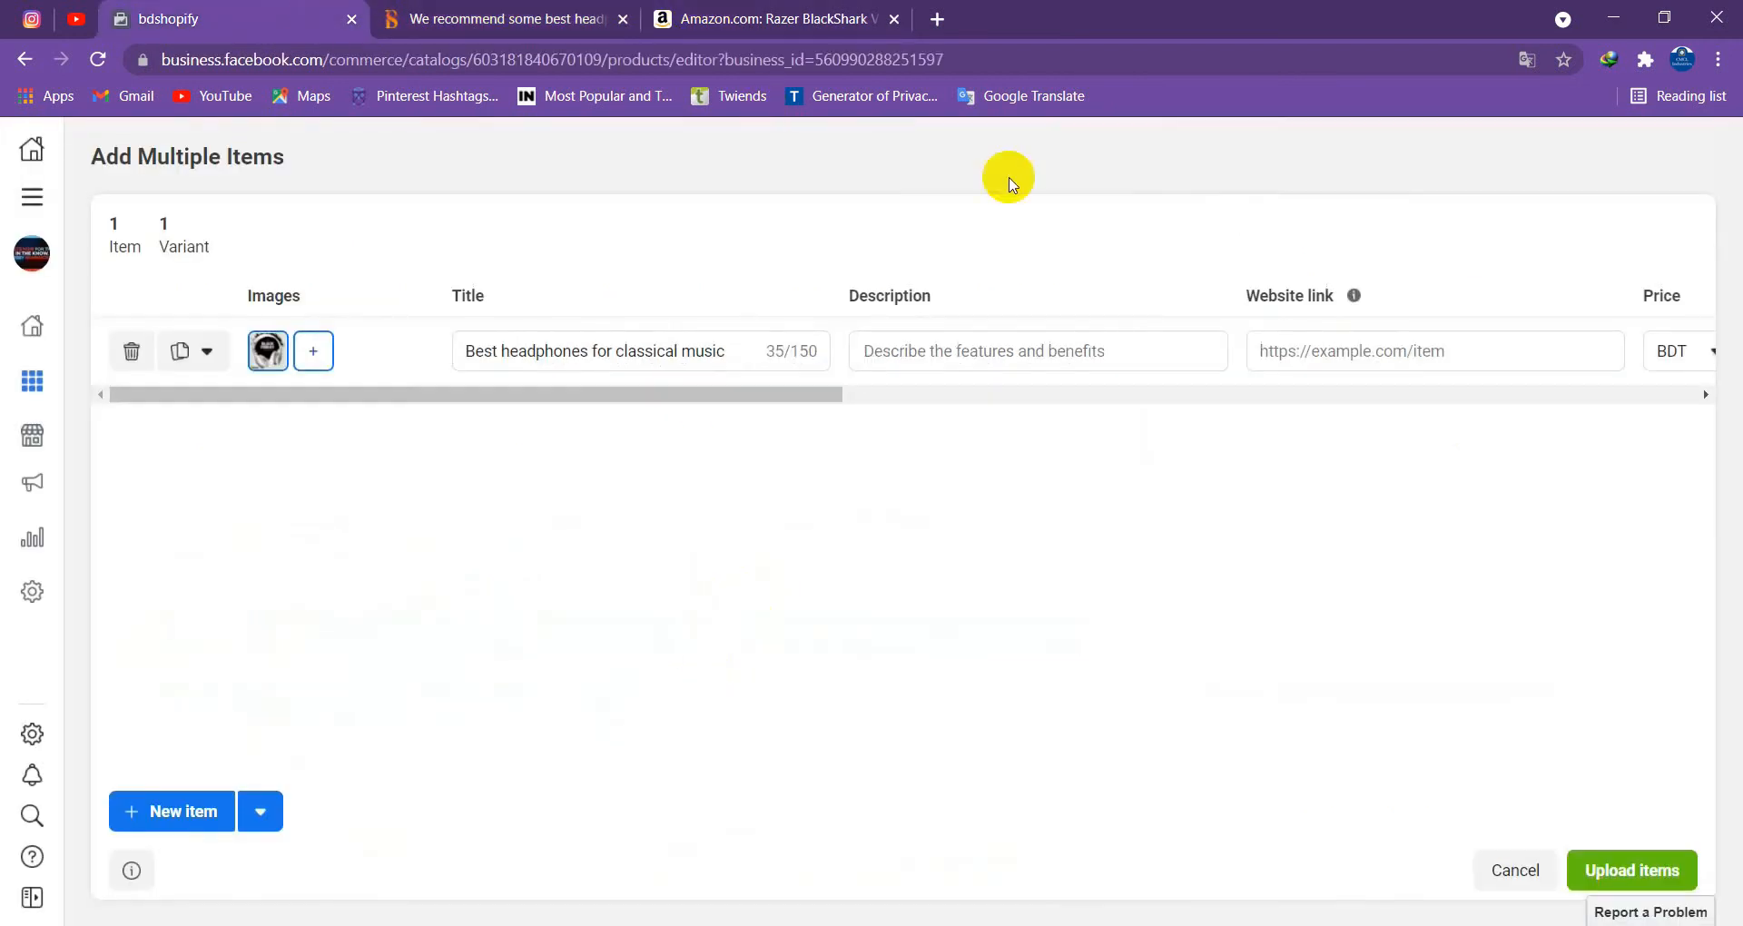
click(945, 345)
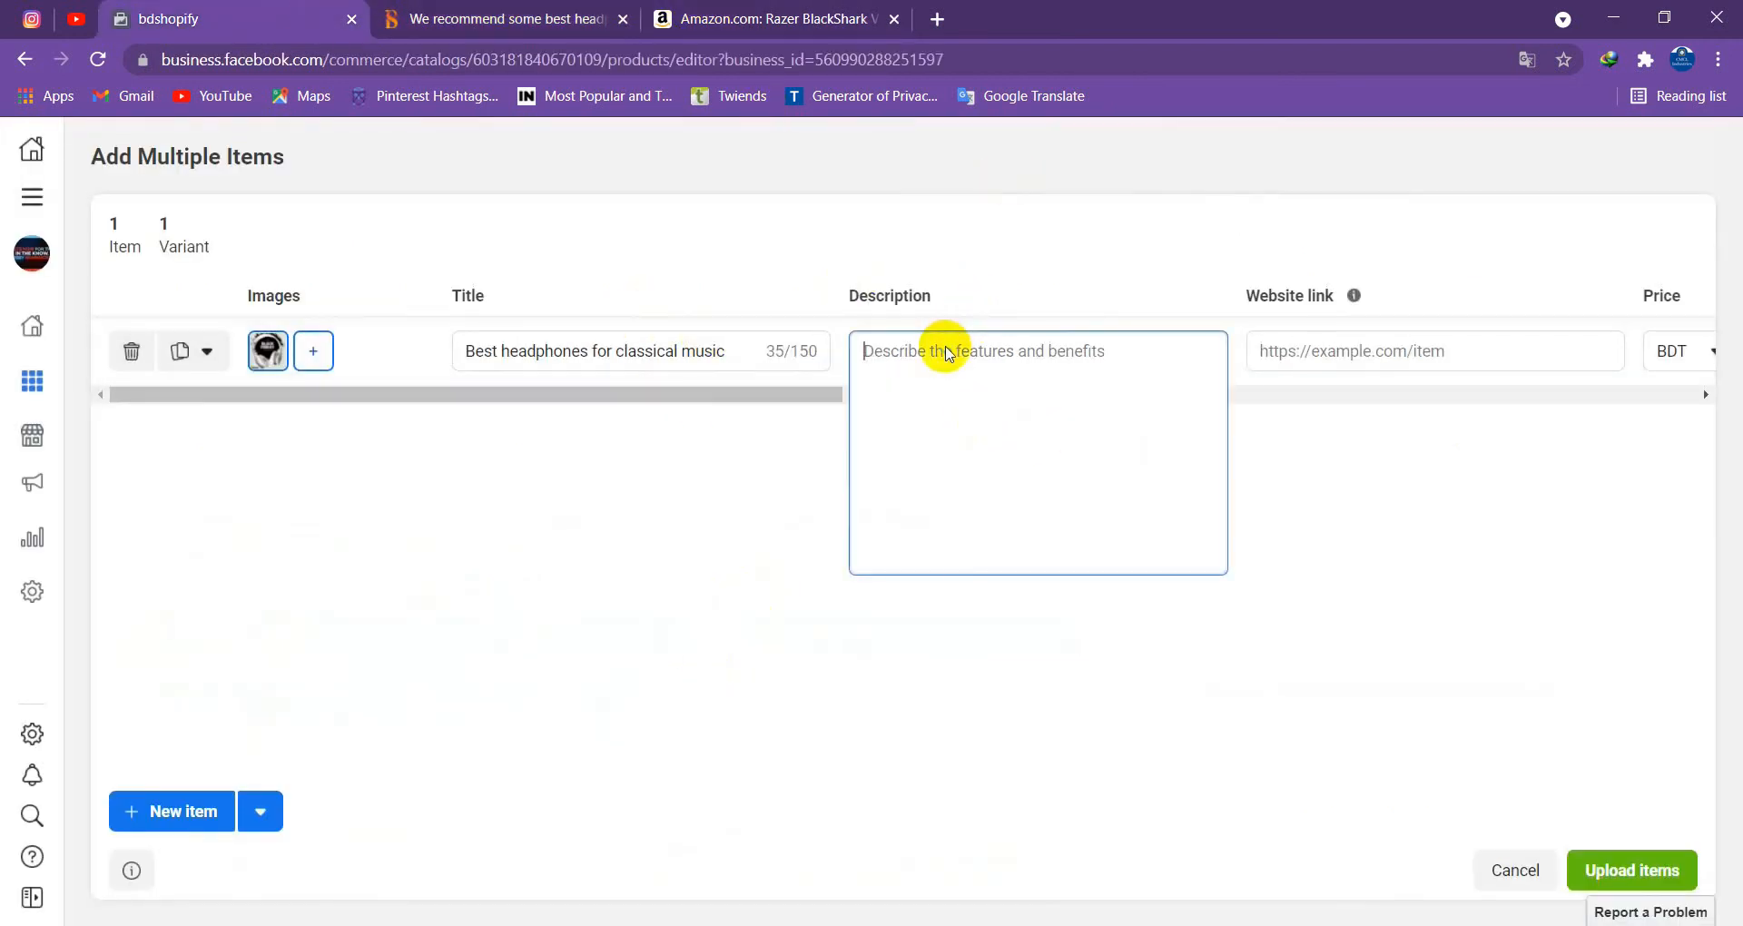
right_click(967, 346)
click(1049, 509)
click(686, 504)
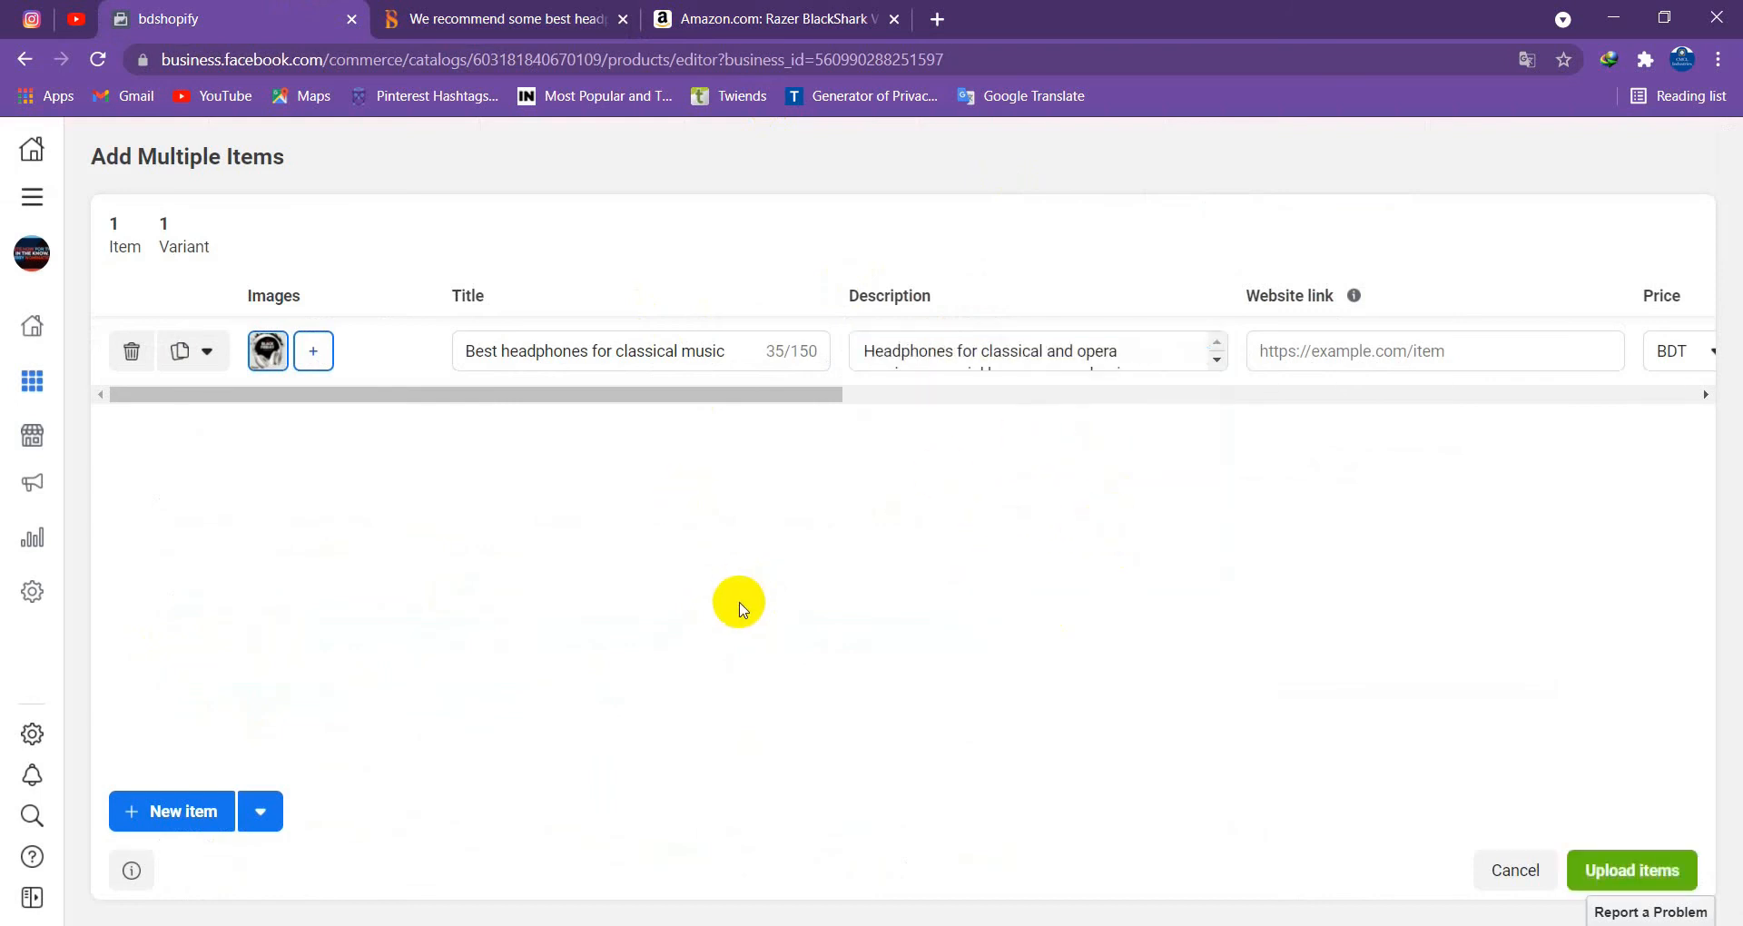
Examine the product title on the Amazon page of the Razer BlackShark V2 Gaming Headset
click(744, 18)
scroll(1141, 408, down, 1)
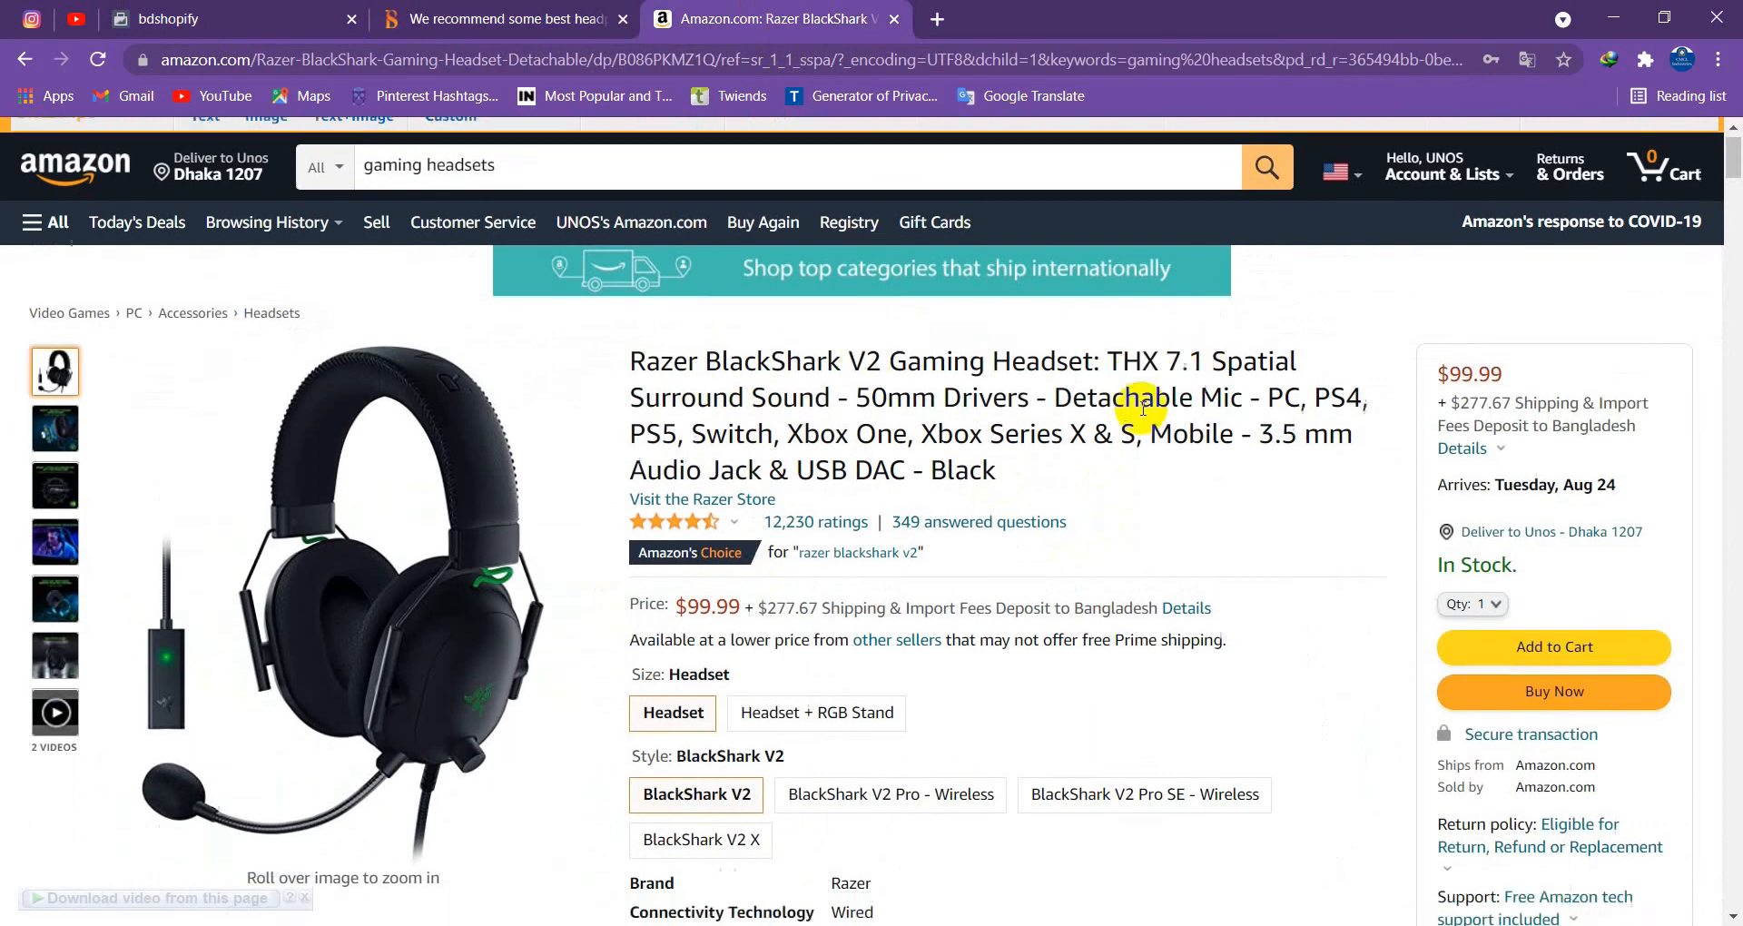
scroll(1142, 409, down, 2)
scroll(1053, 540, up, 1)
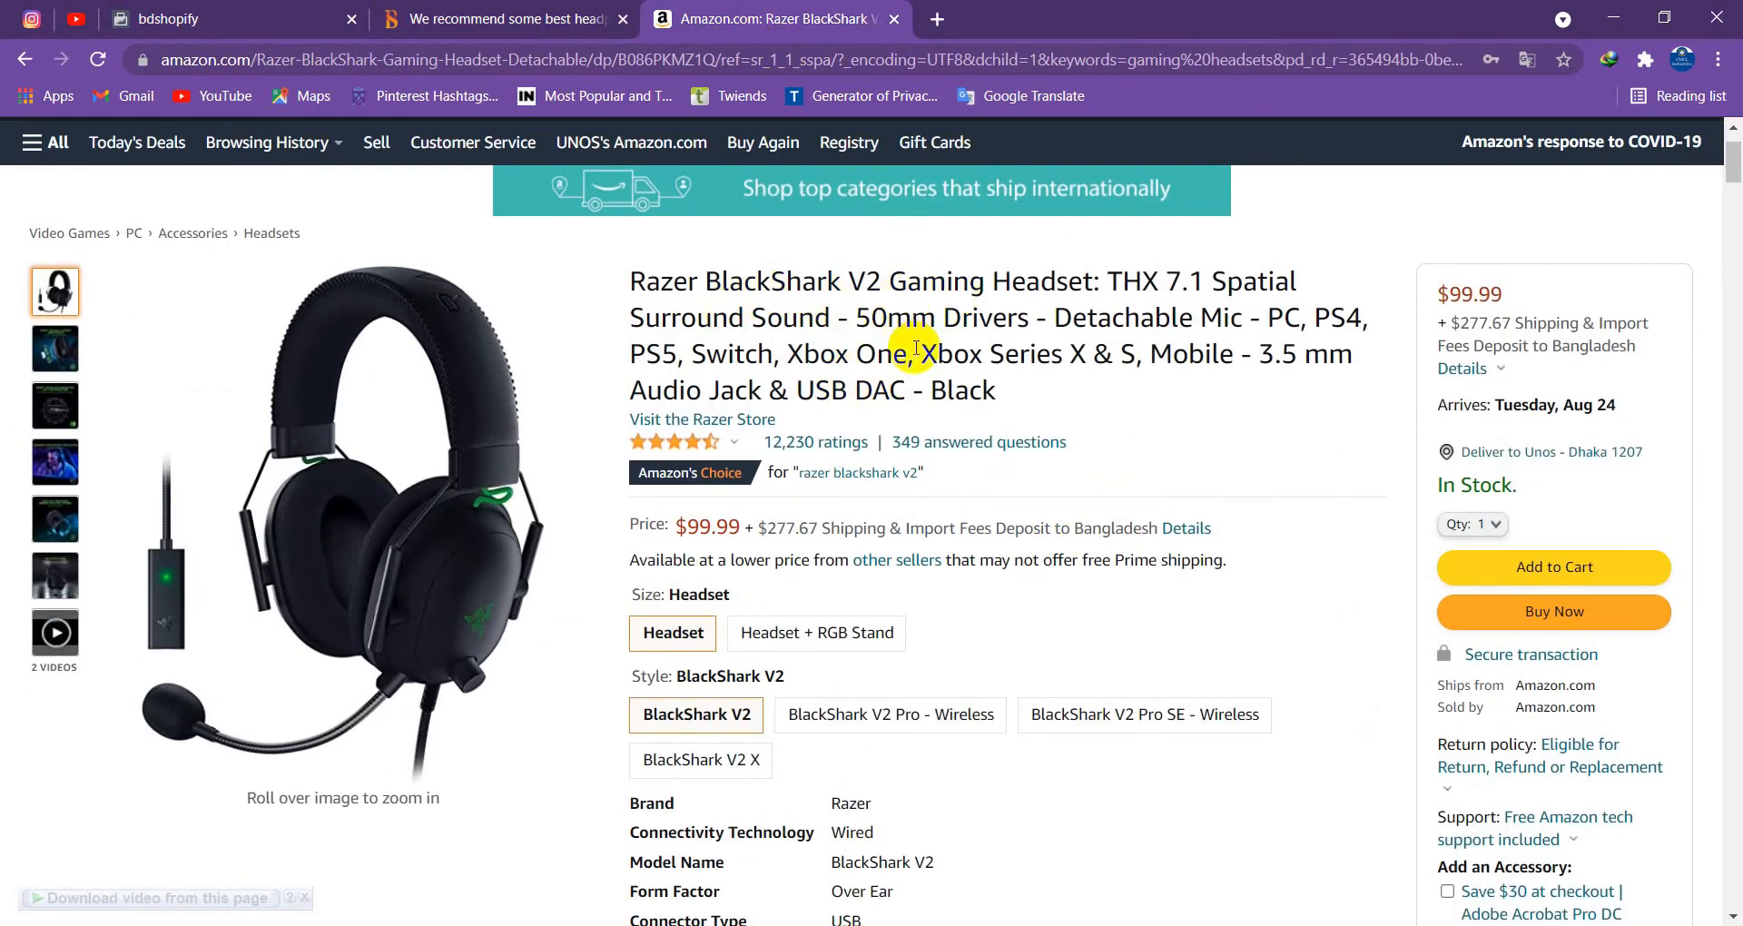
drag(626, 280, 1098, 277)
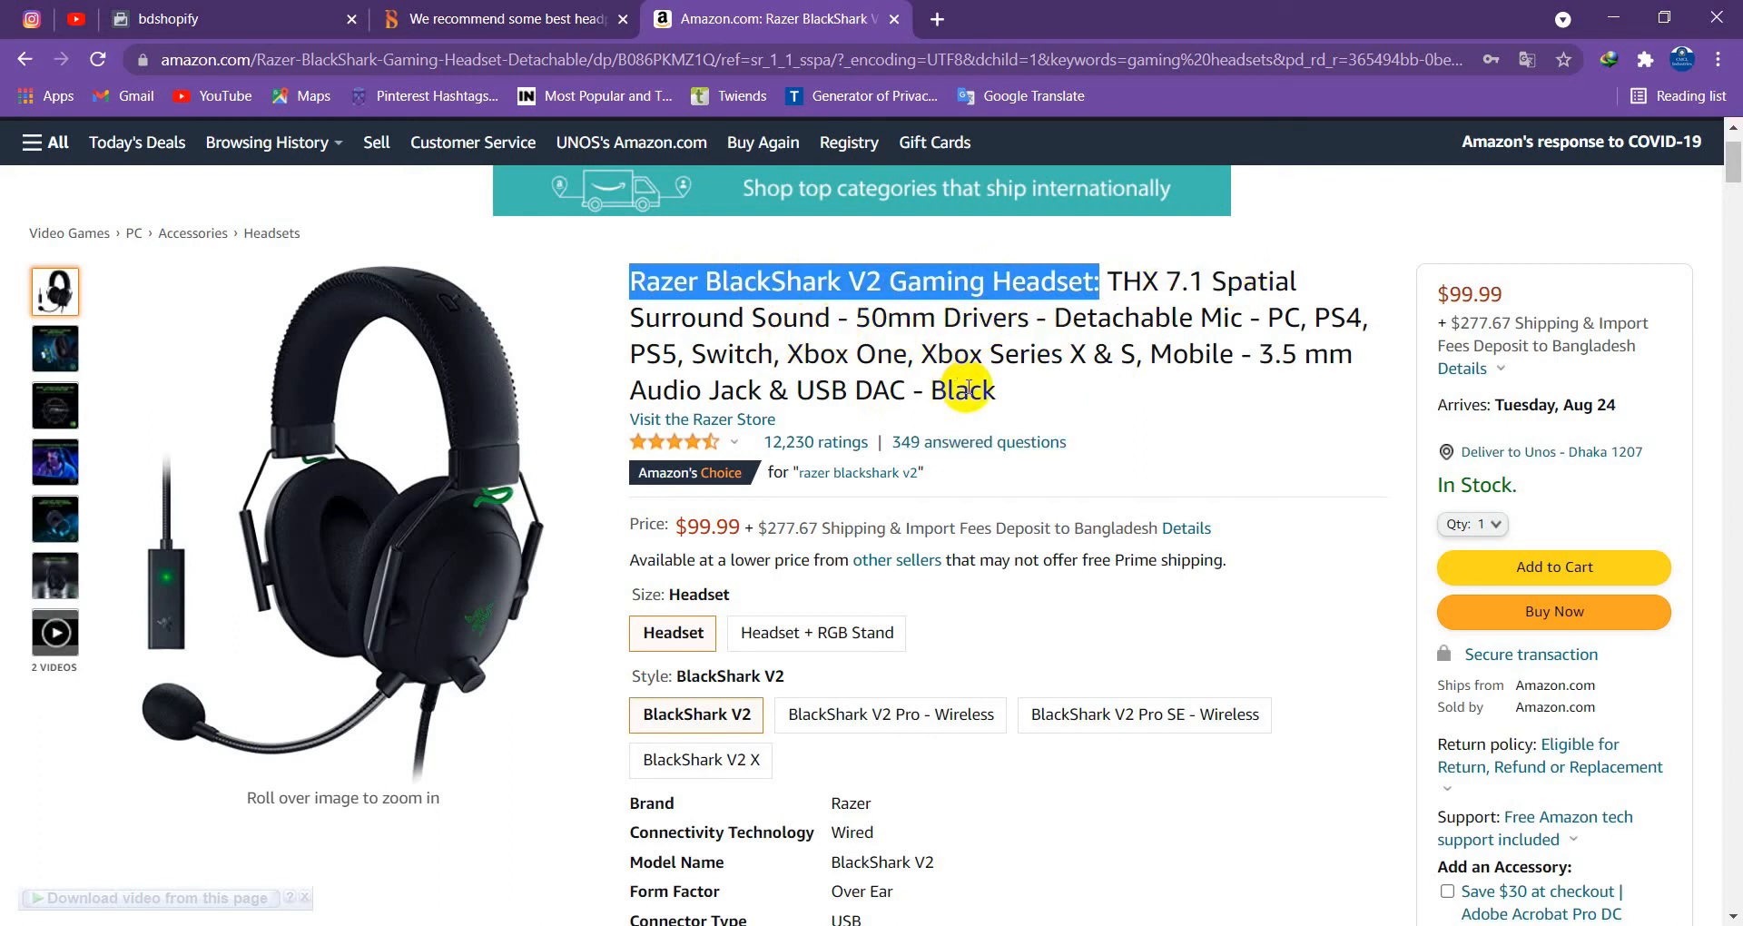
click(1089, 355)
Look through the Razer headset's specifications and "About this item" points on Amazon, highlighting the first two points
scroll(1089, 372, down, 3)
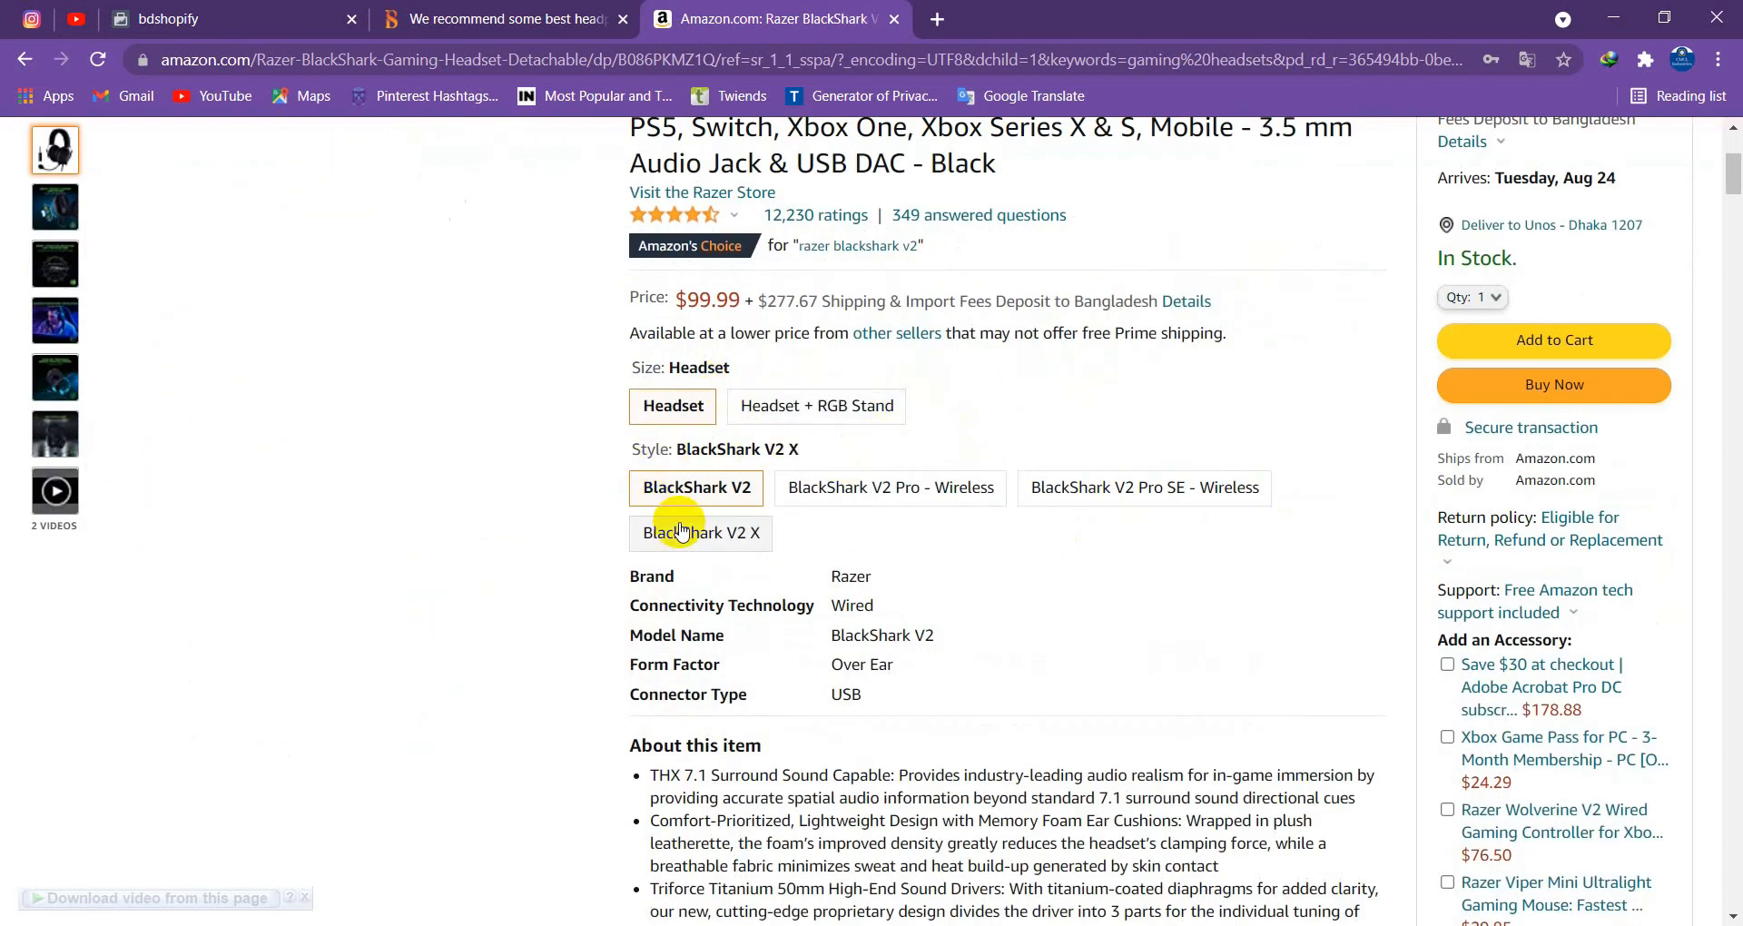
scroll(690, 508, down, 3)
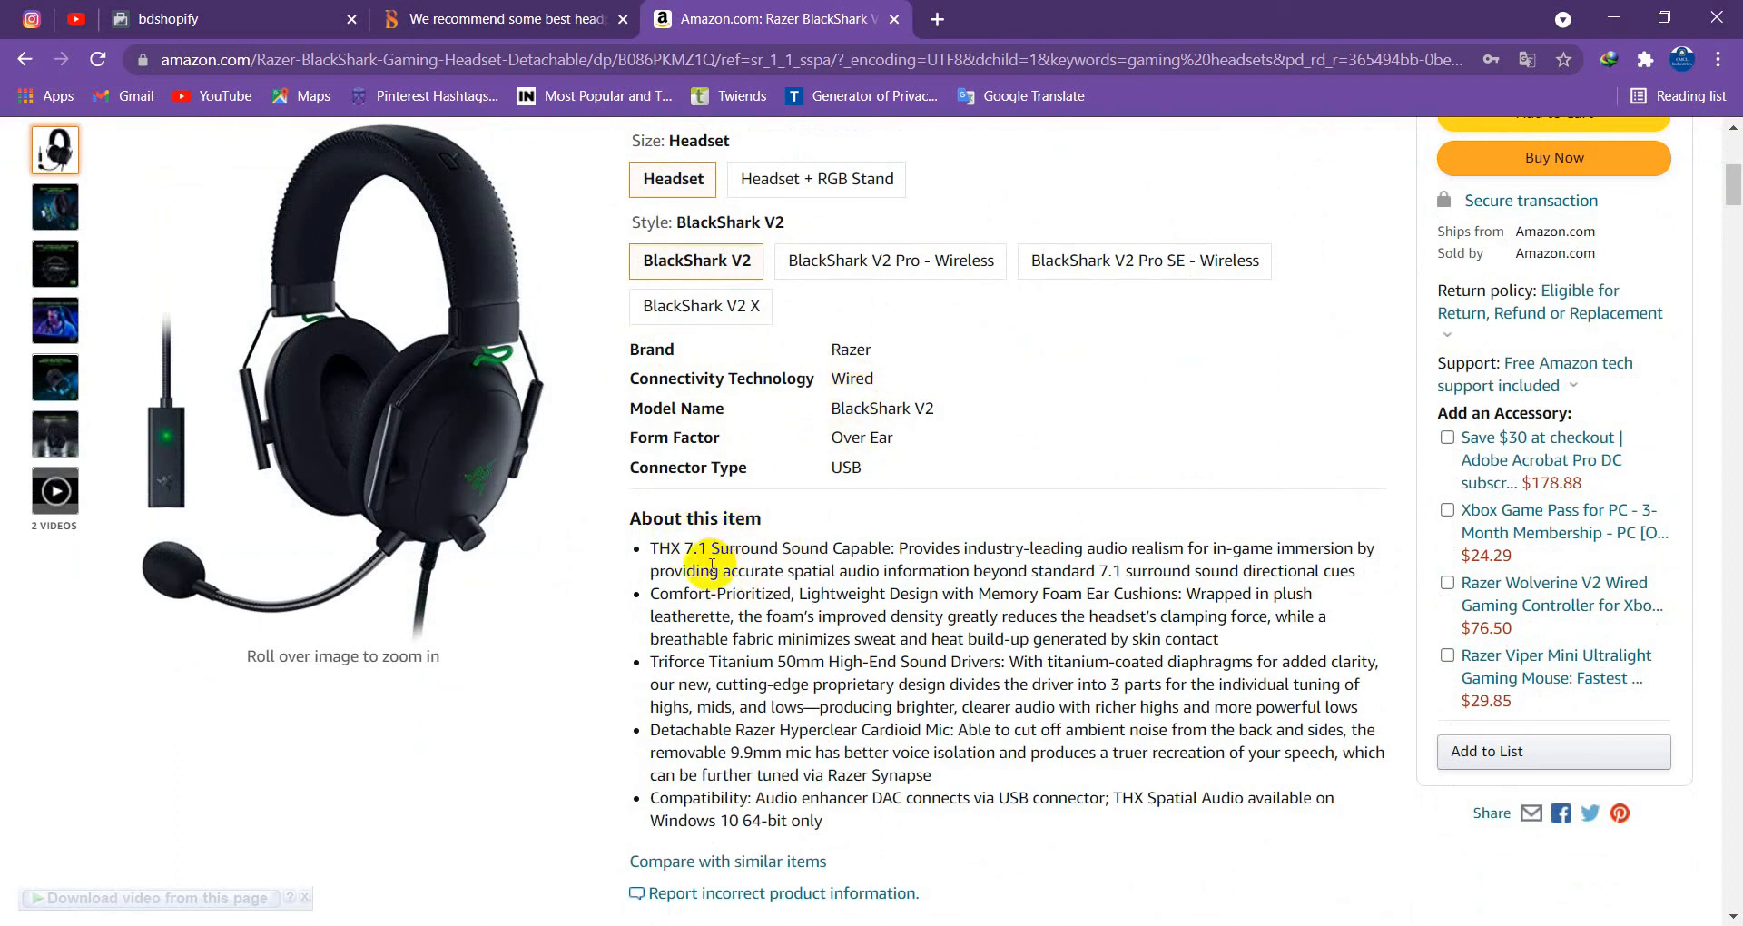
drag(652, 548, 1257, 638)
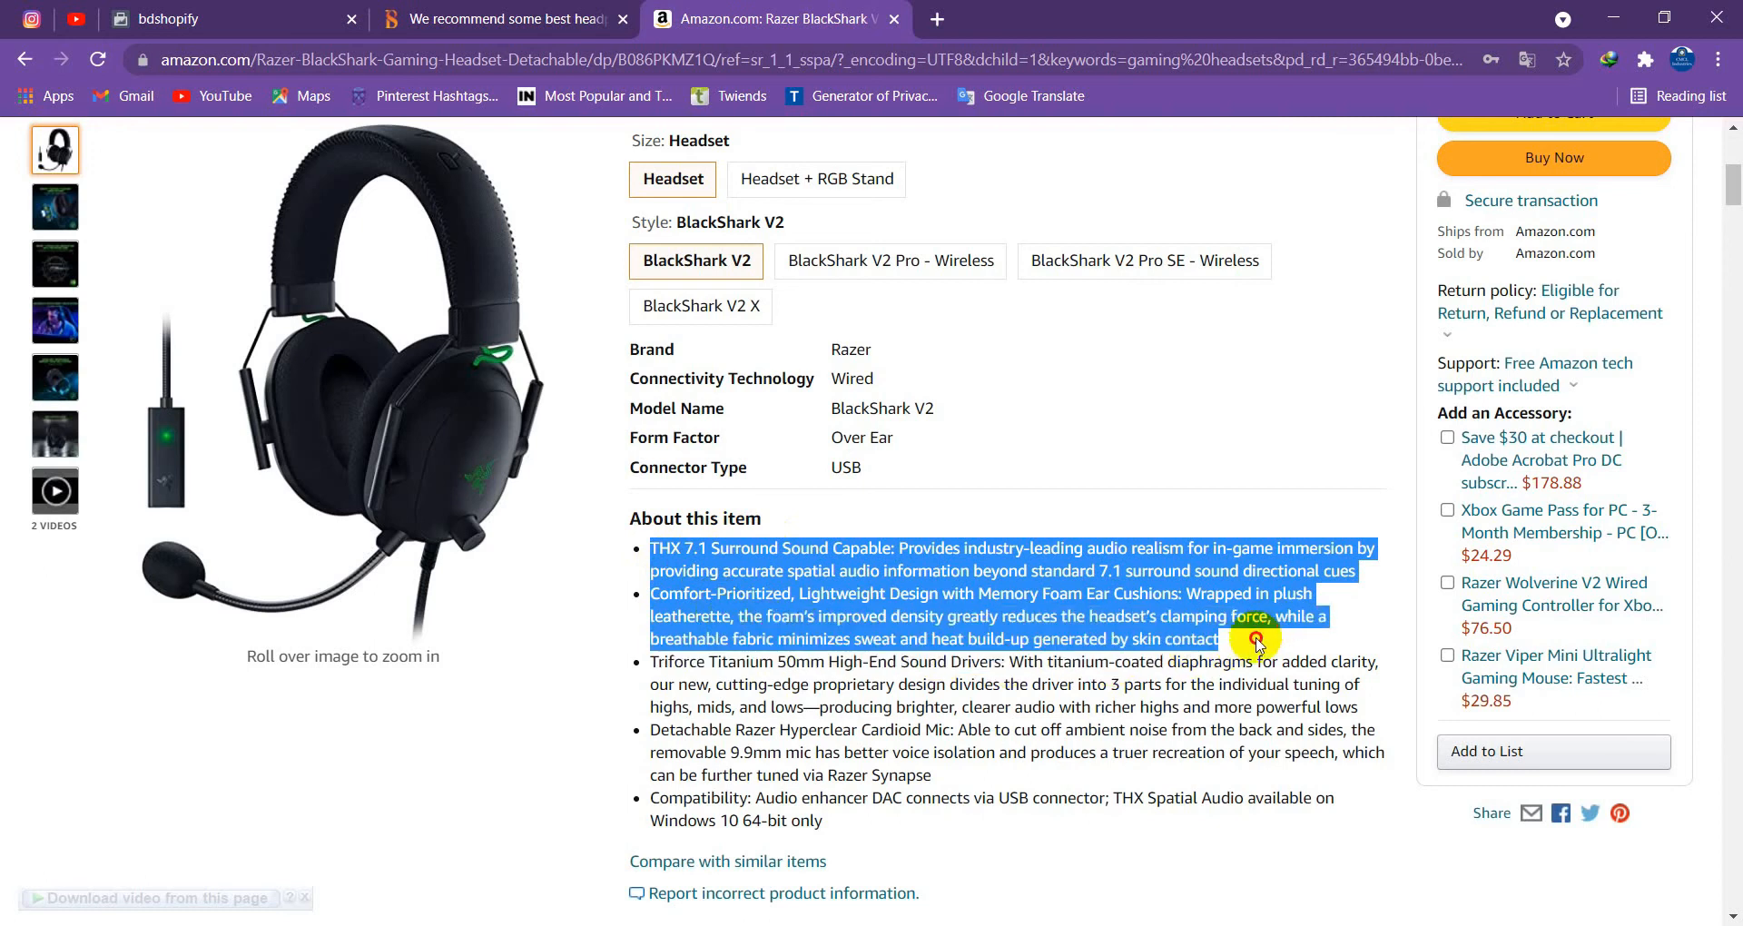
right_click(1128, 590)
click(1046, 372)
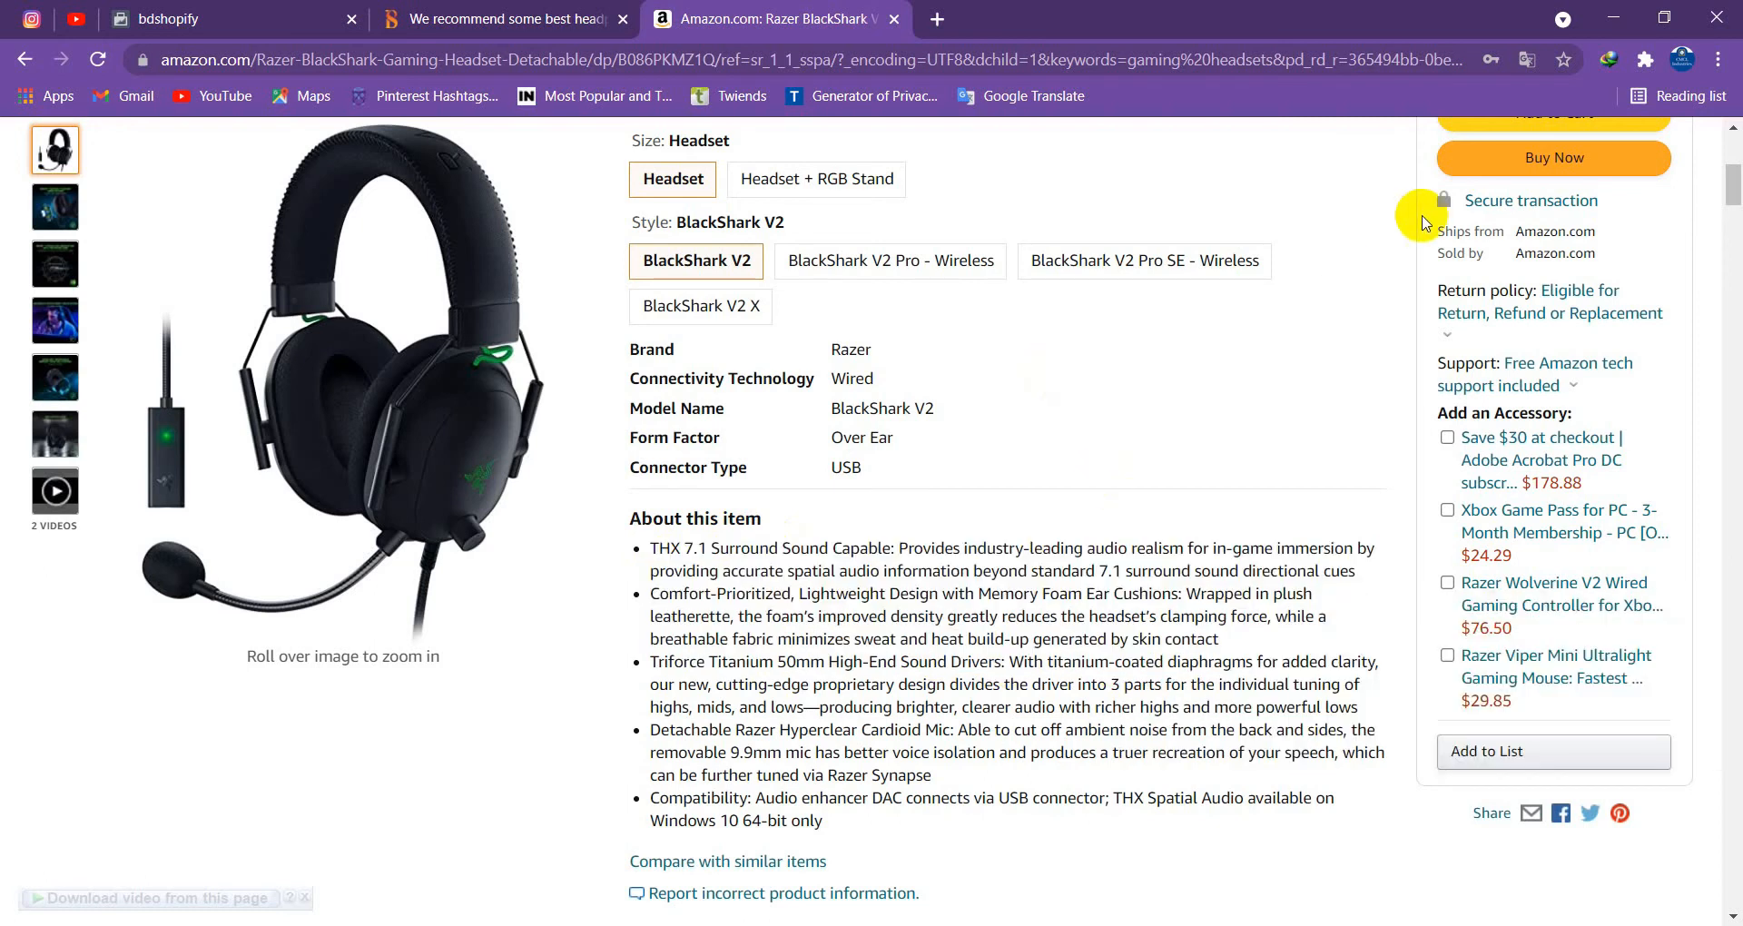
scroll(1122, 310, up, 6)
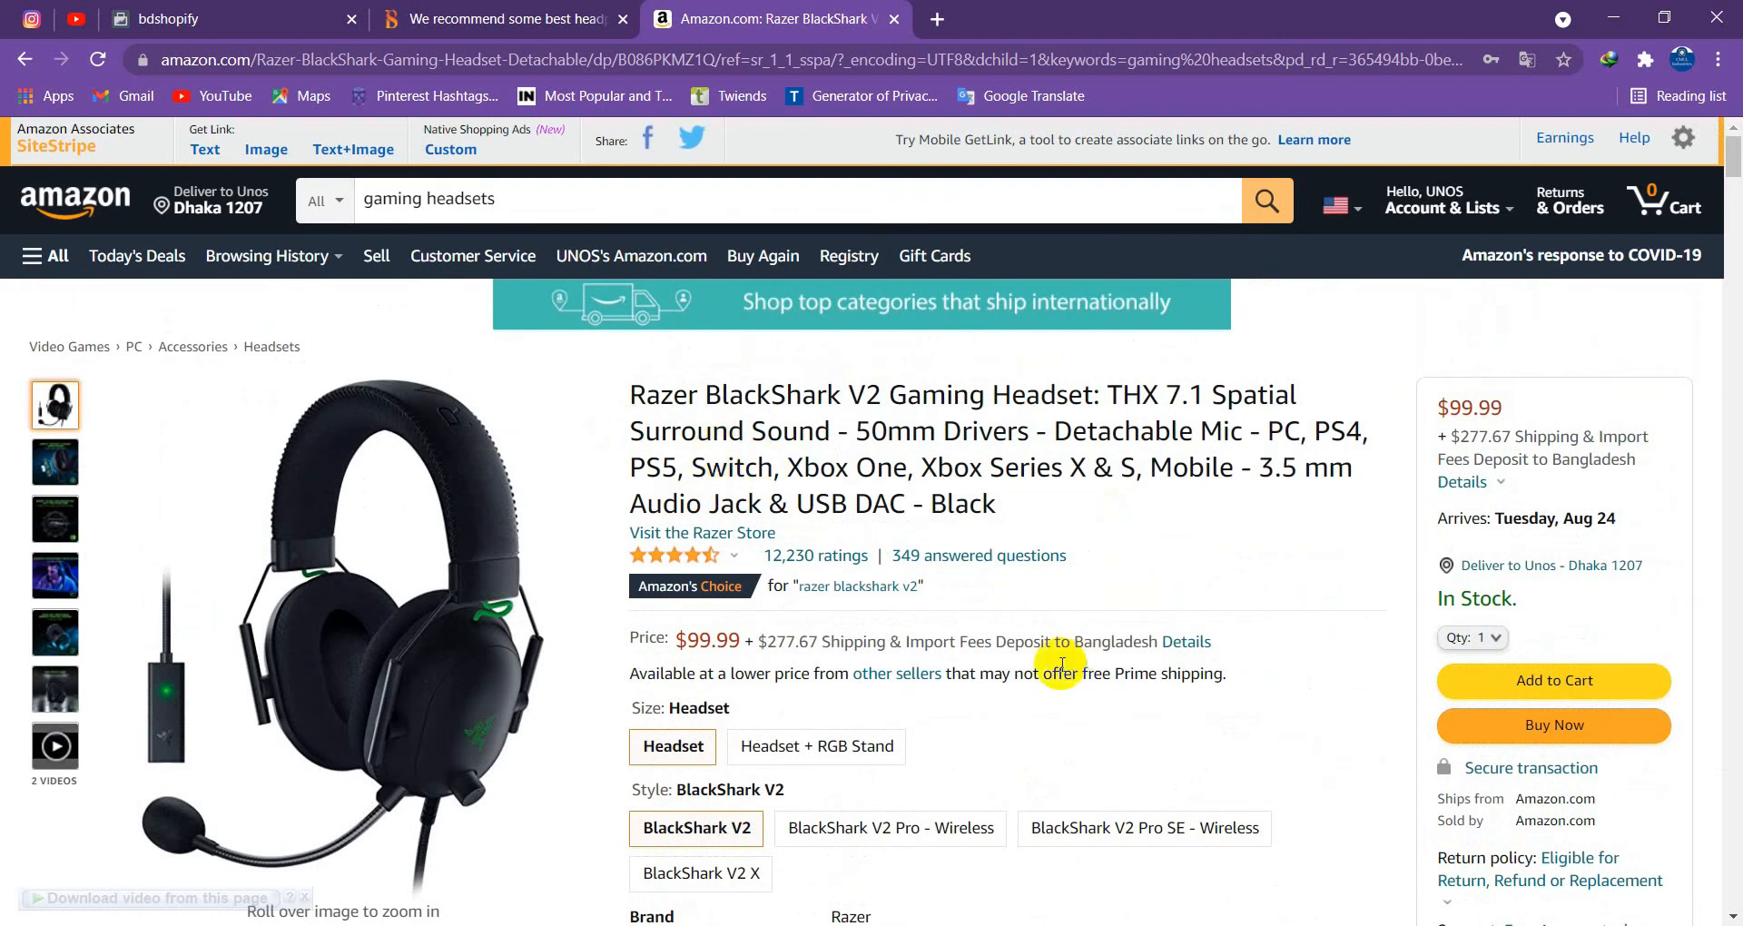
Bring up the catalog item's Website link field and check the Amazon headset page as a possible link target
click(519, 16)
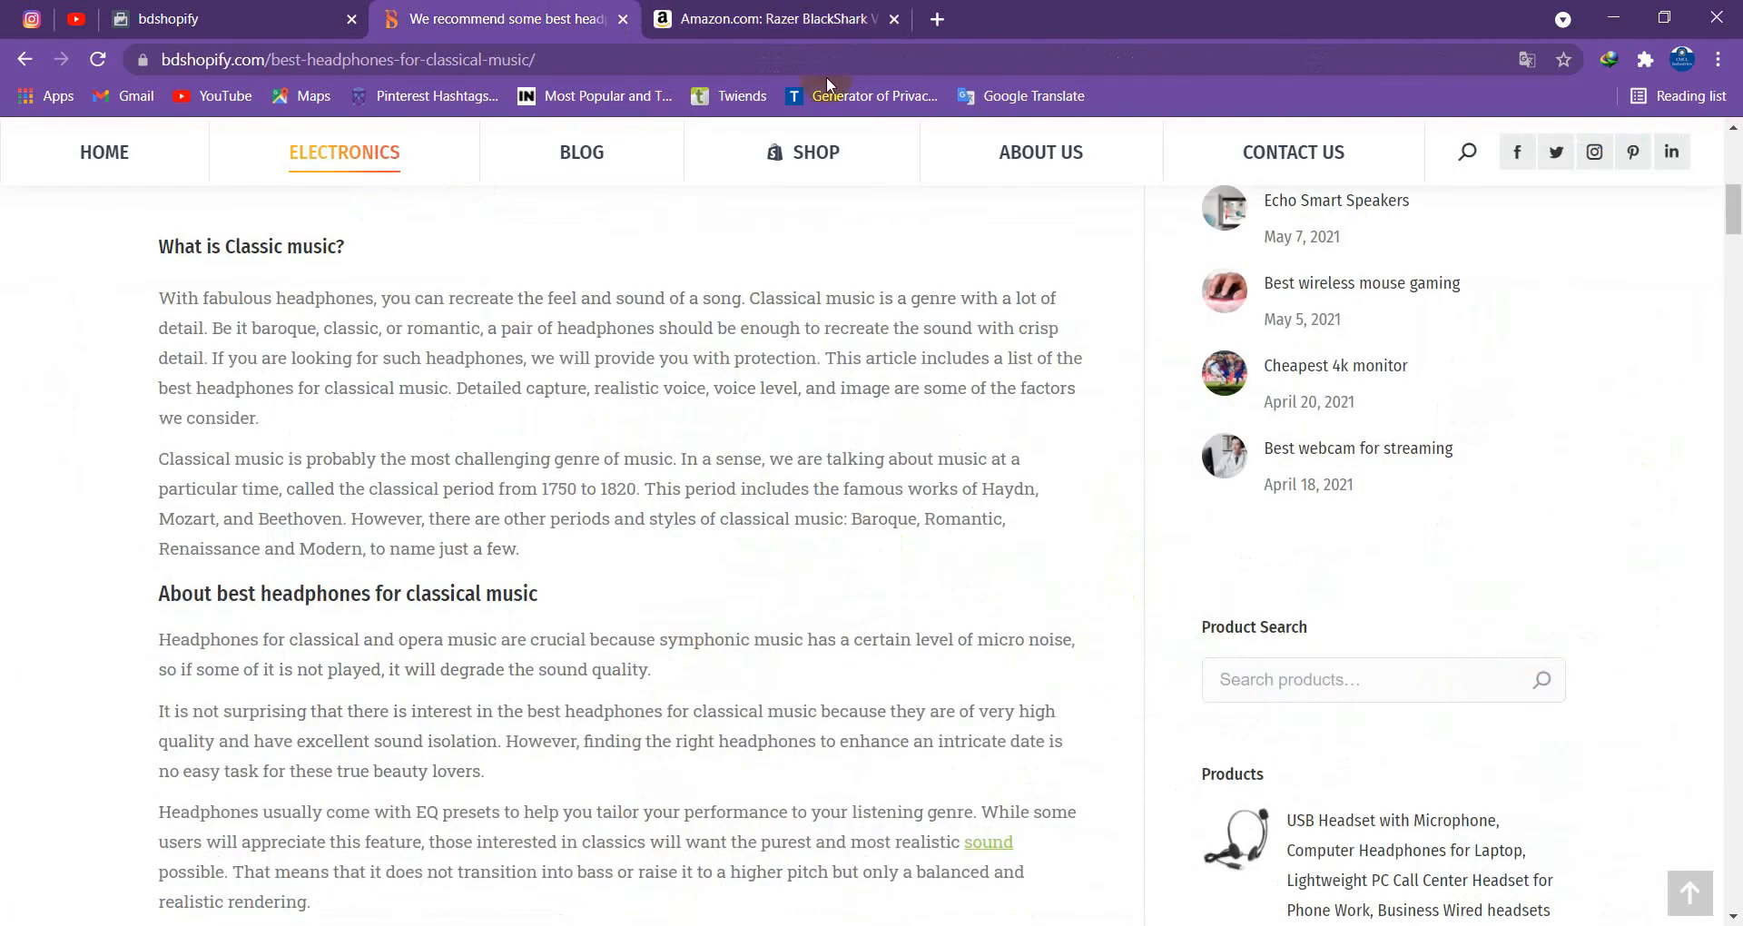
scroll(817, 481, up, 10)
click(107, 9)
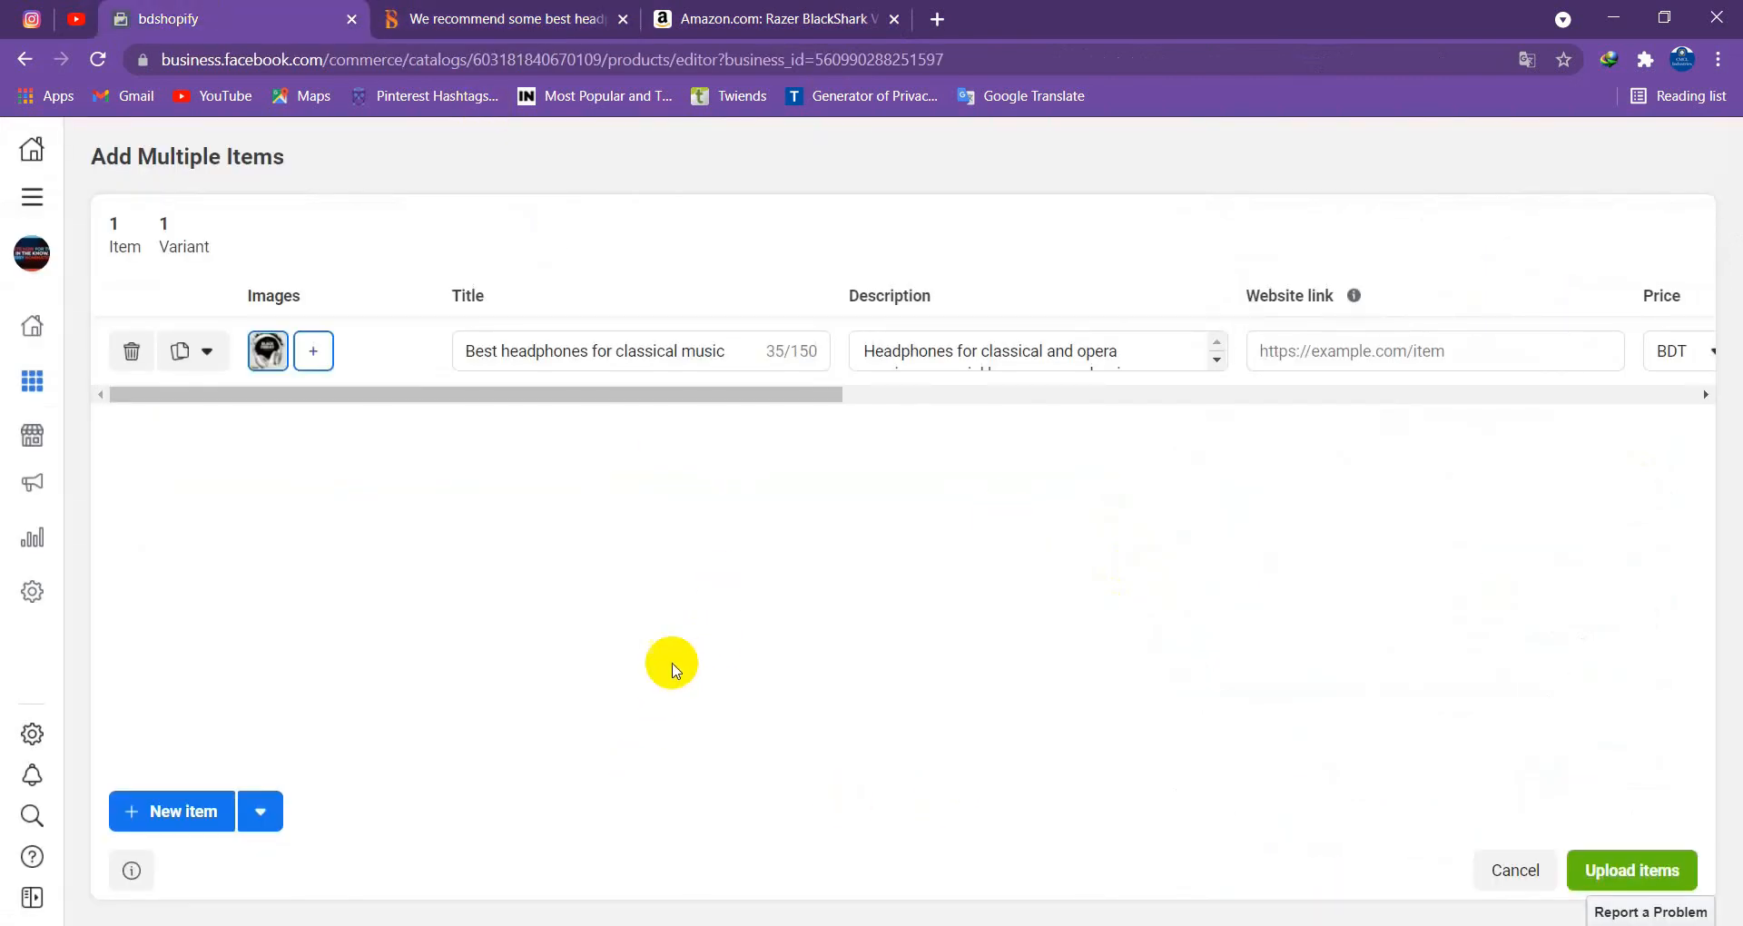
drag(684, 400, 853, 328)
drag(564, 397, 704, 391)
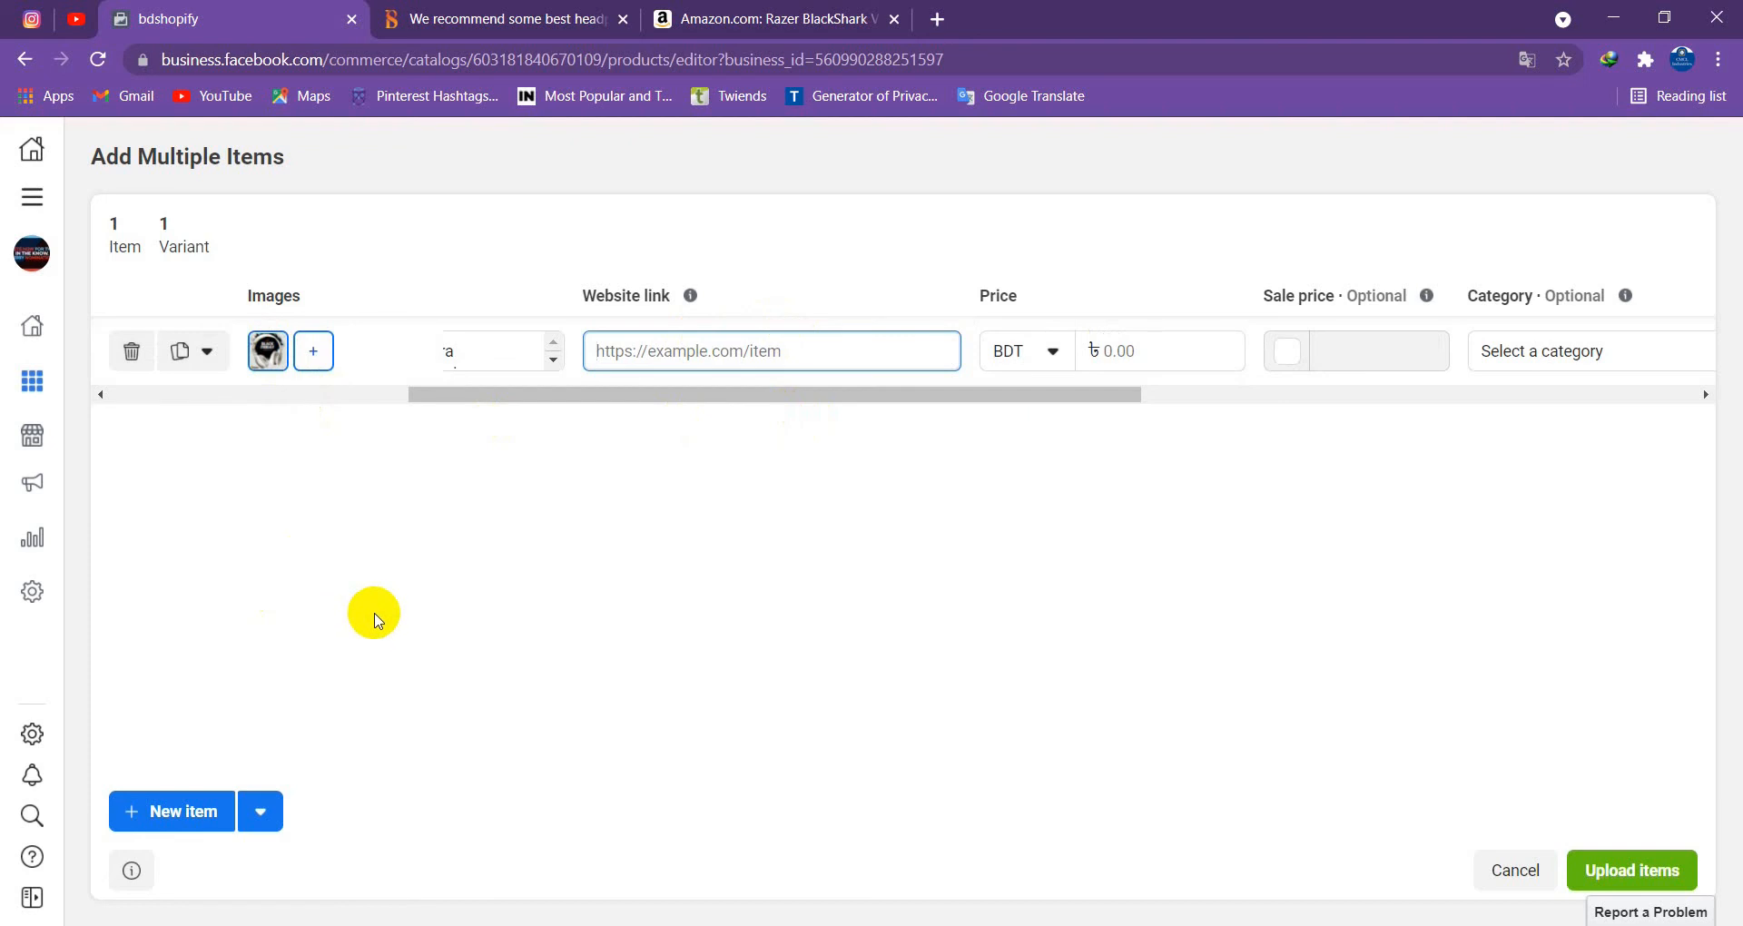
click(666, 631)
click(788, 9)
click(961, 583)
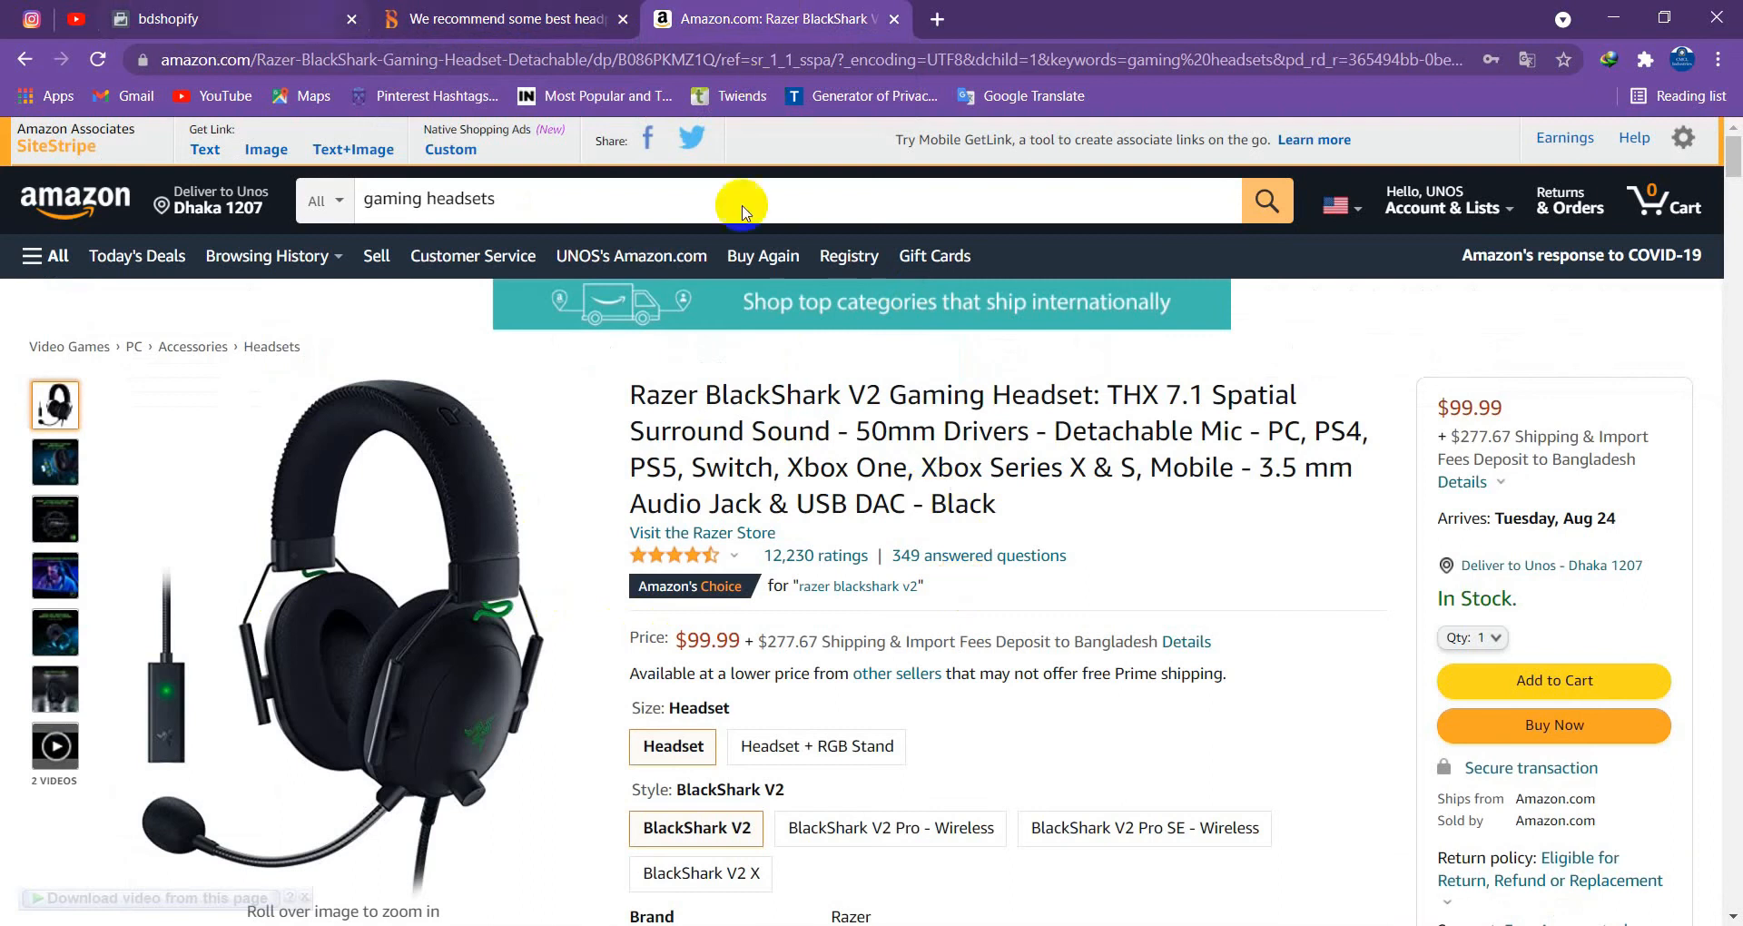
click(272, 18)
click(634, 342)
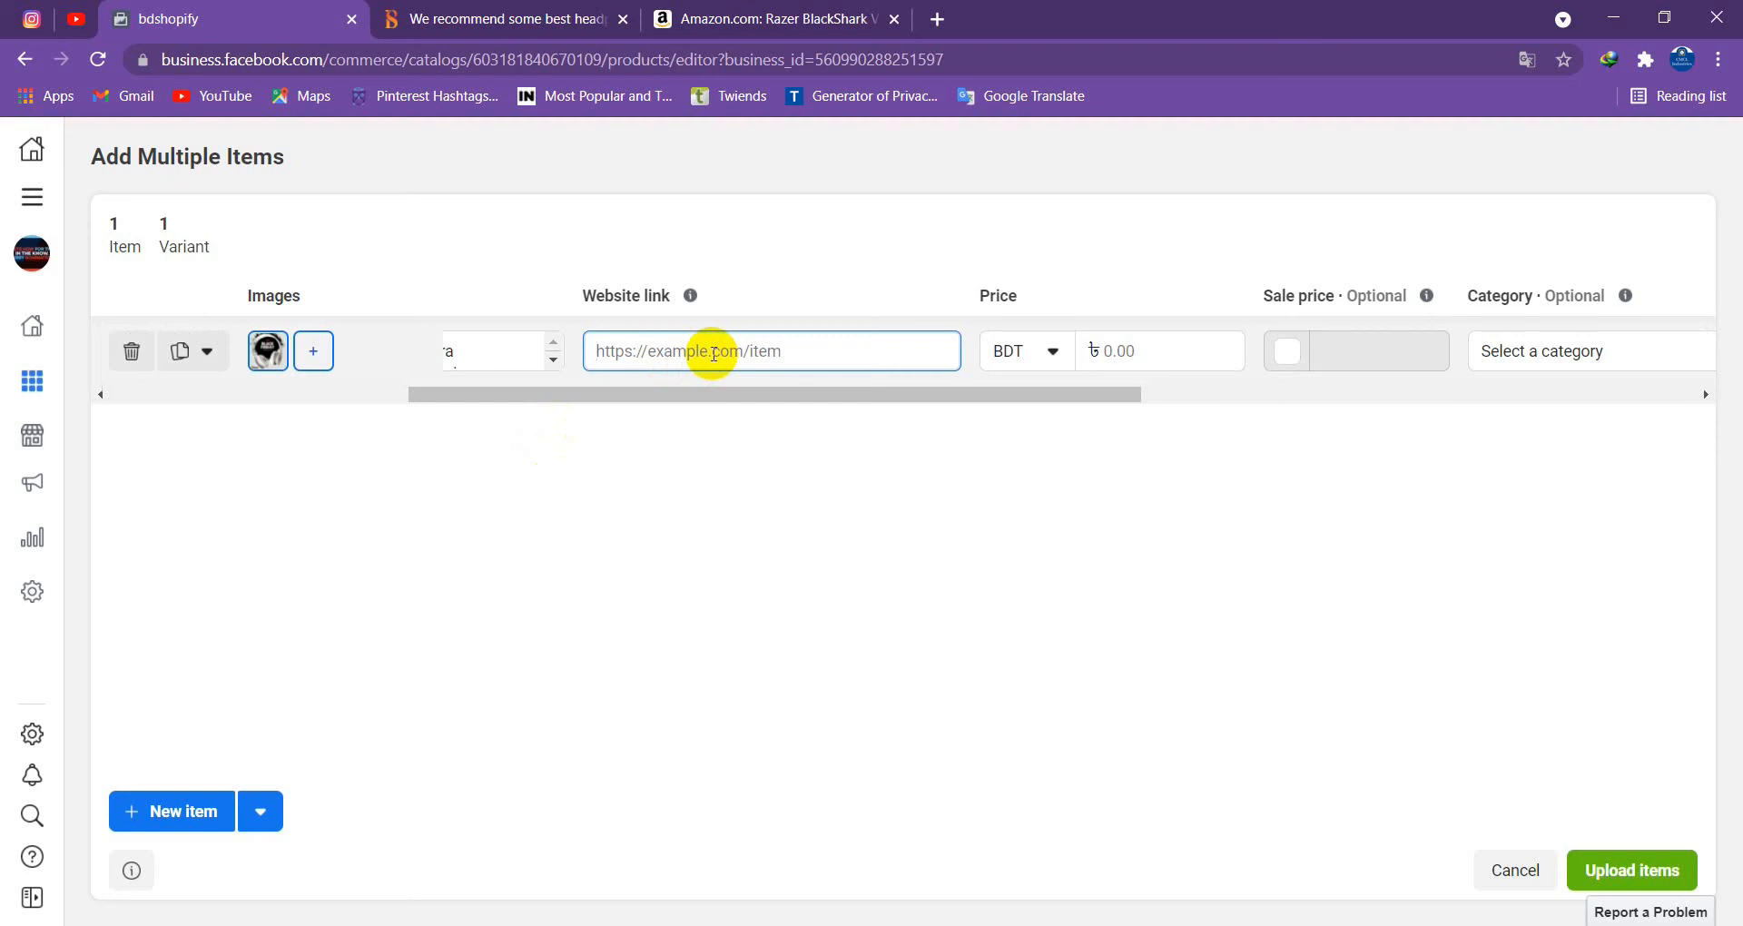
Copy the address of the bdshopify.com "Best headphones for classical music" post into the item's Website link
click(476, 13)
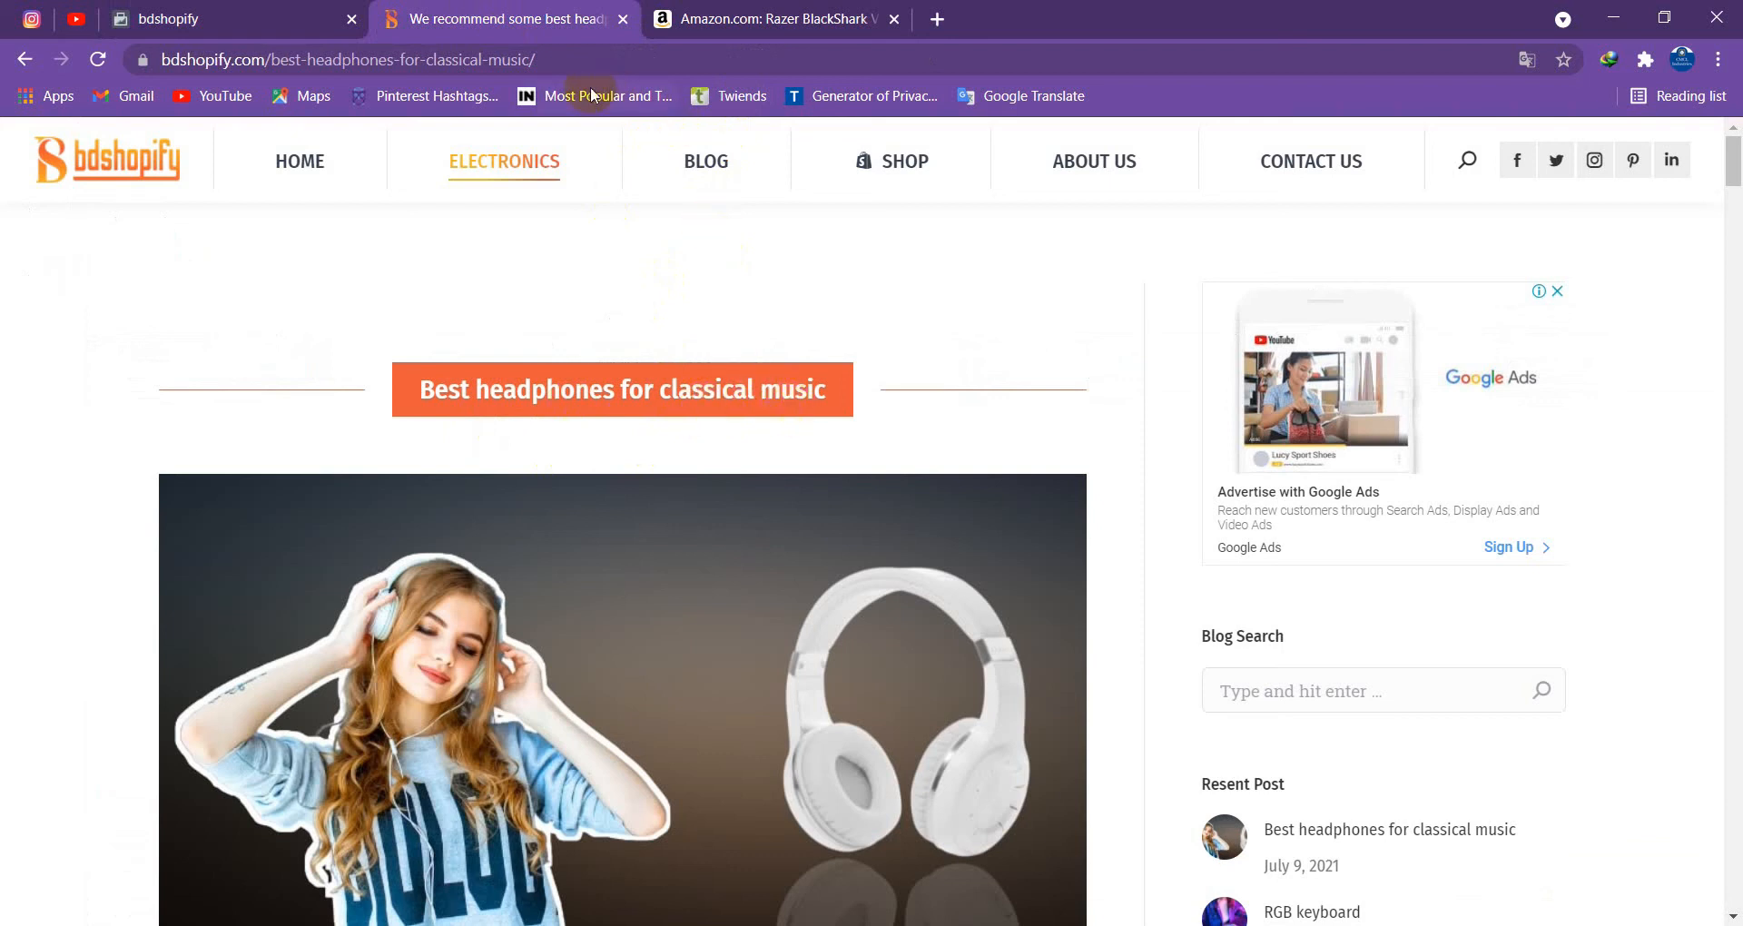
click(559, 59)
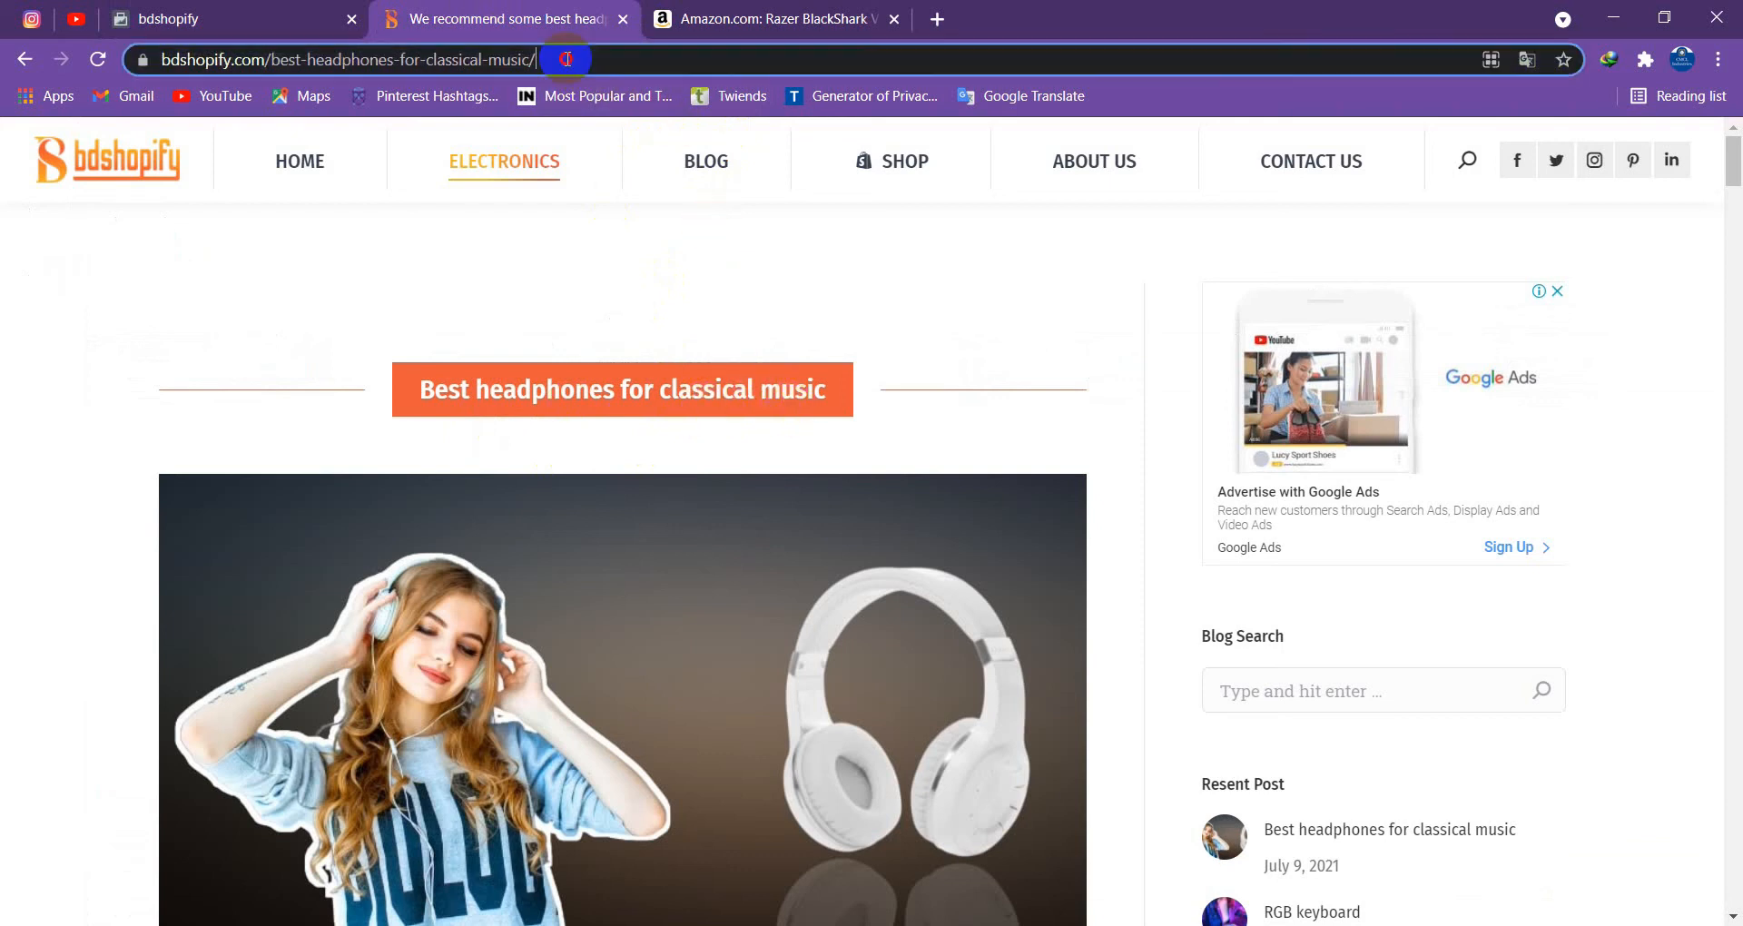
right_click(269, 63)
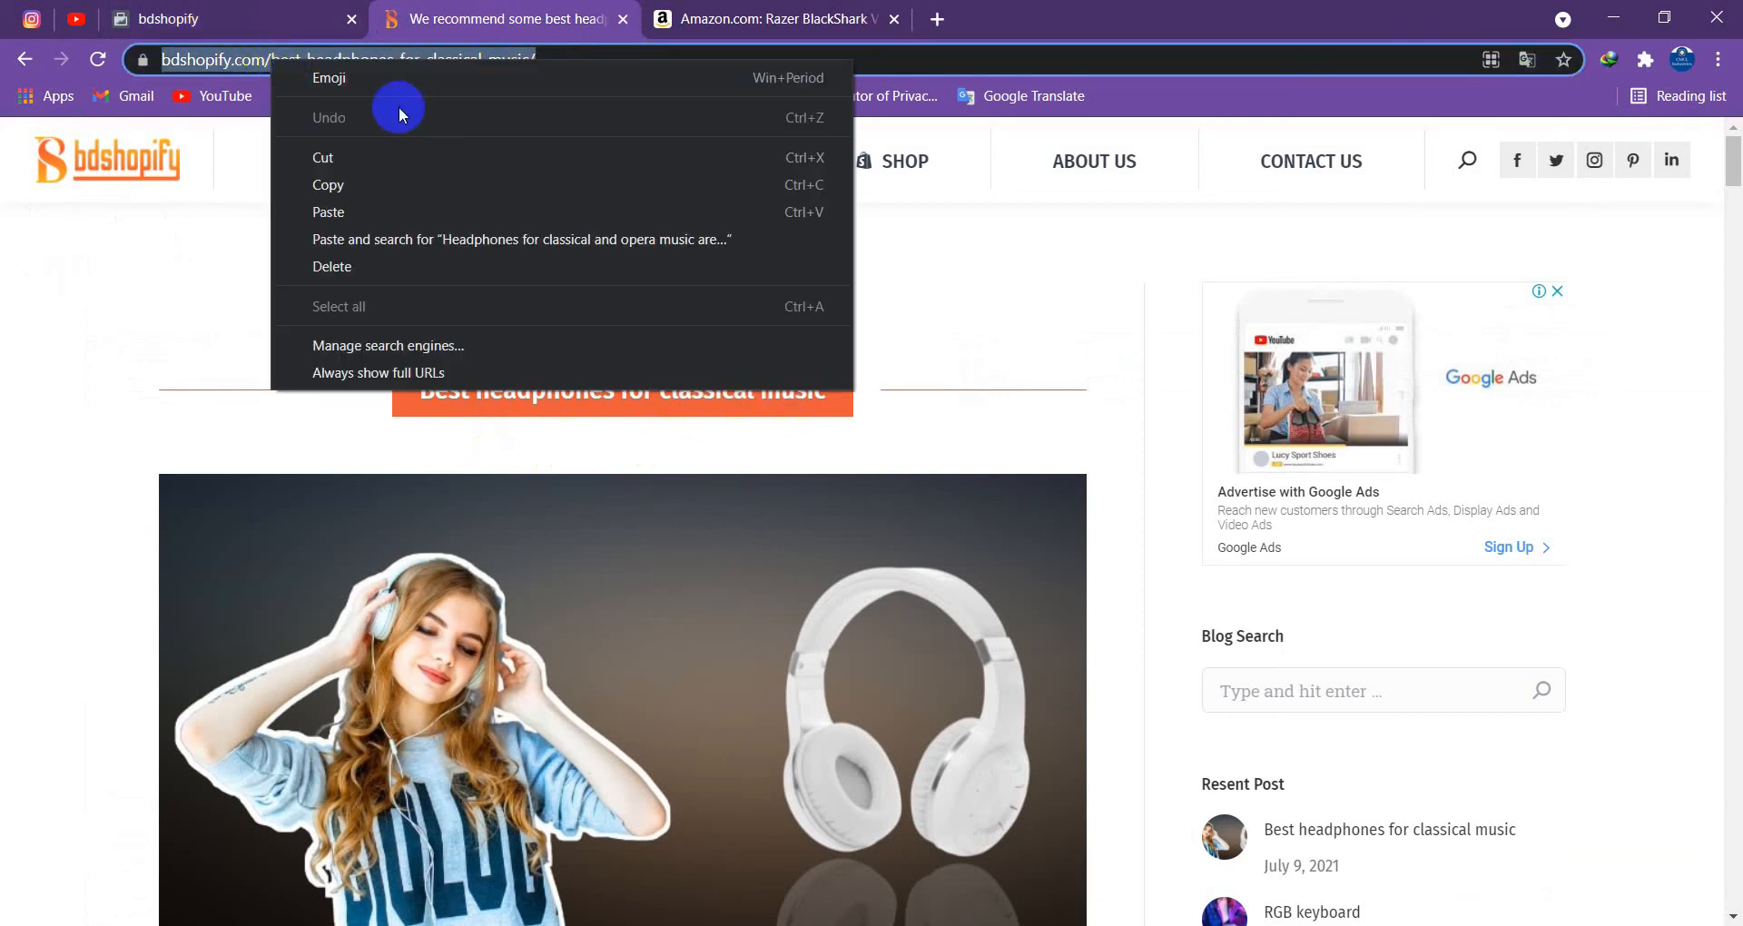
click(372, 196)
click(441, 290)
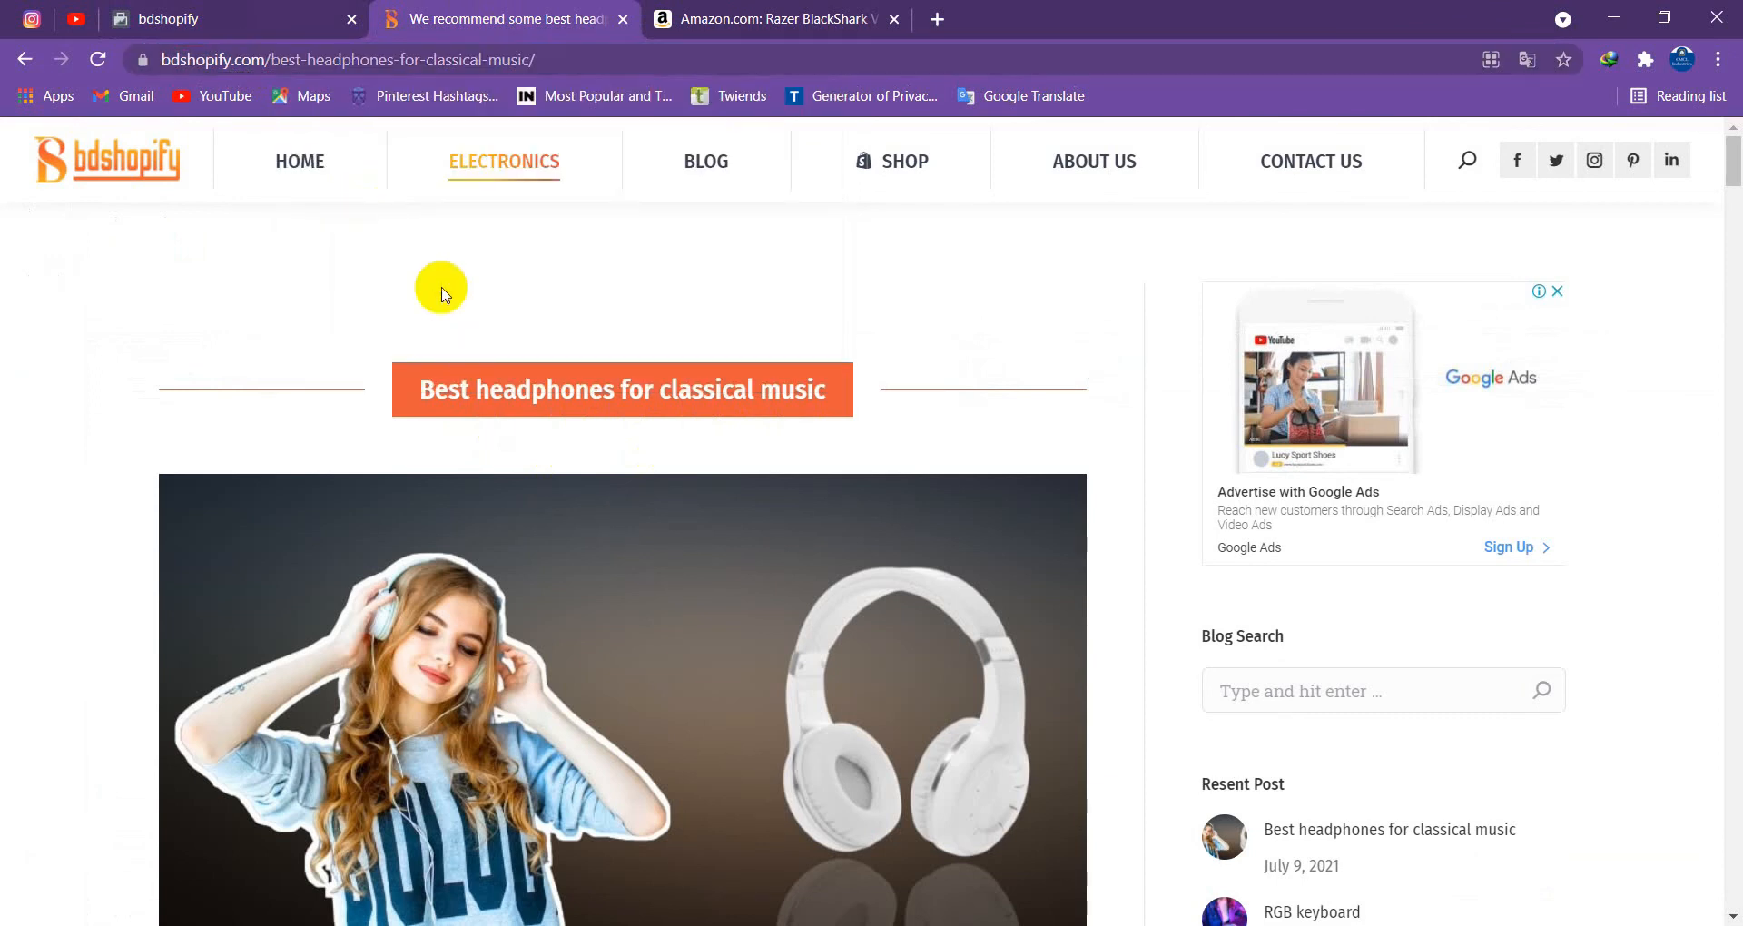
click(259, 8)
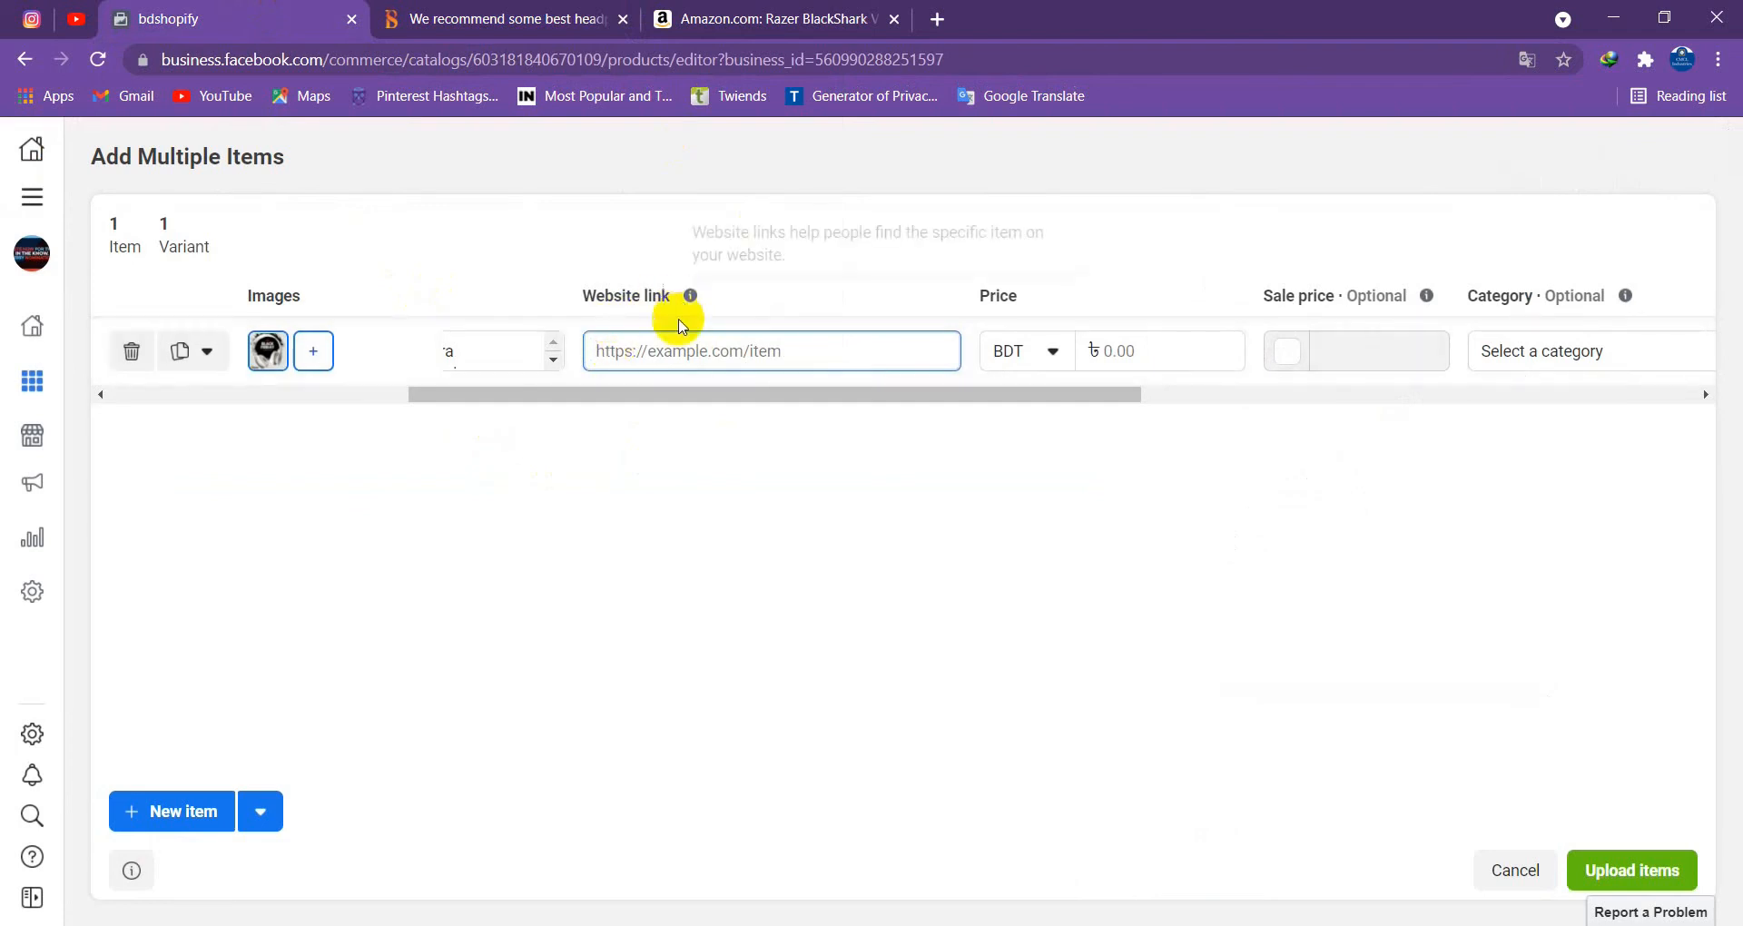
right_click(622, 354)
click(683, 532)
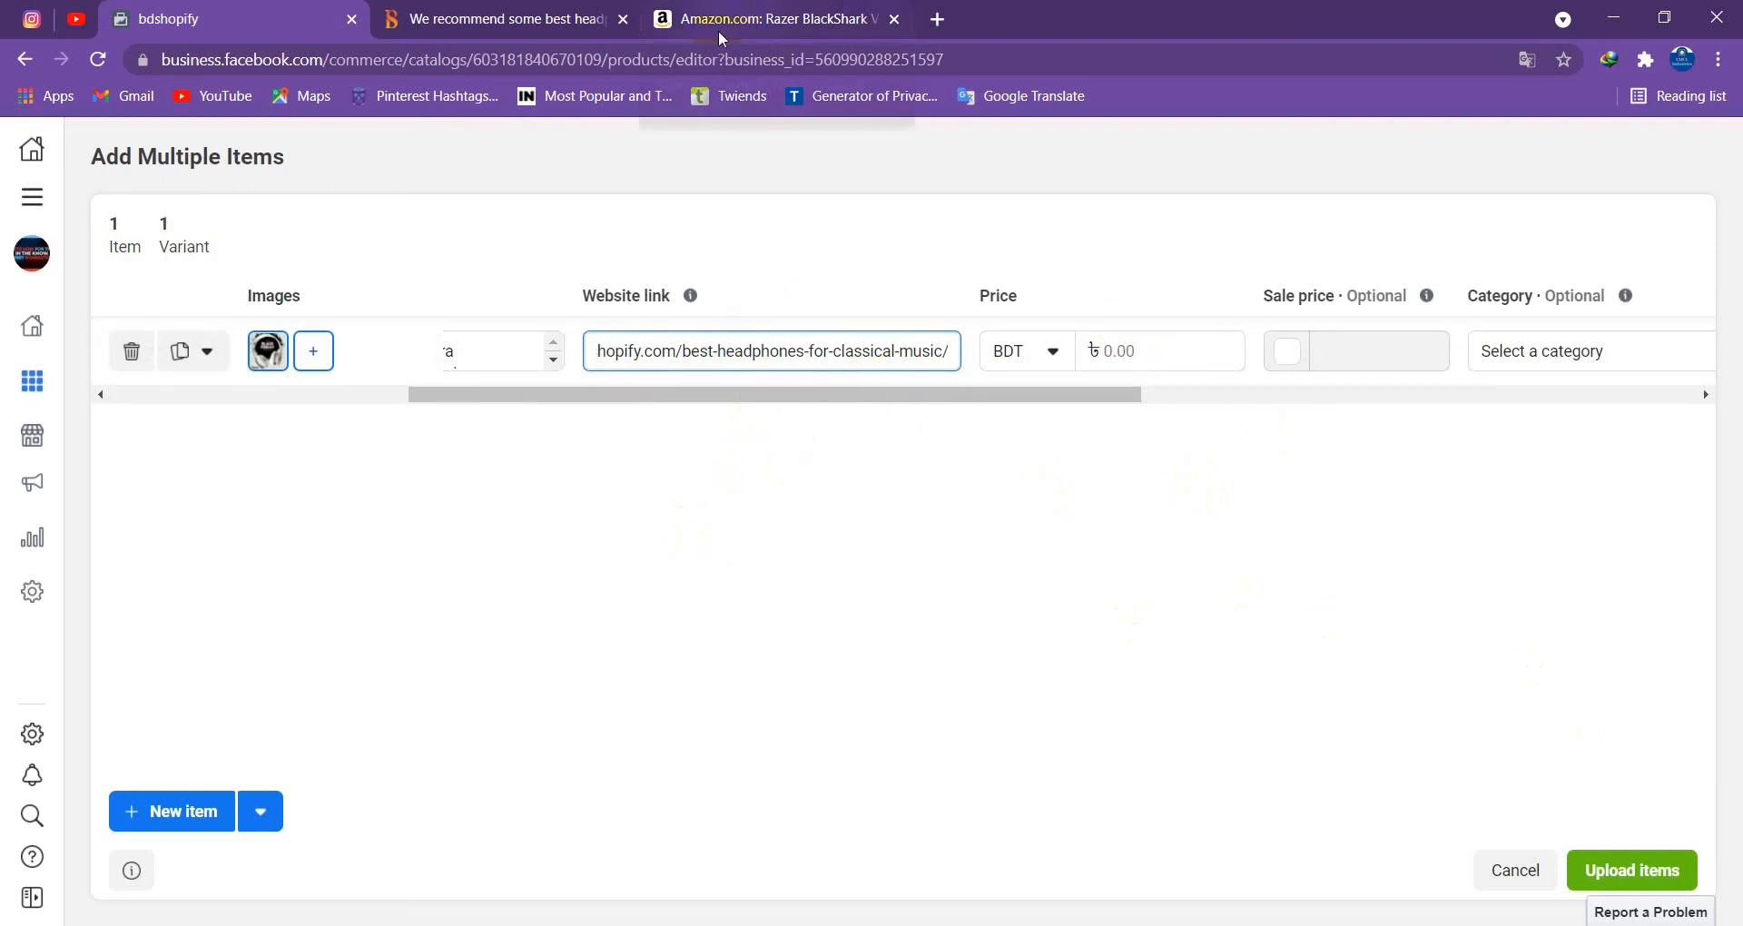
Generate a short Amazon Associates text link to the Razer BlackShark V2 headset page
click(756, 20)
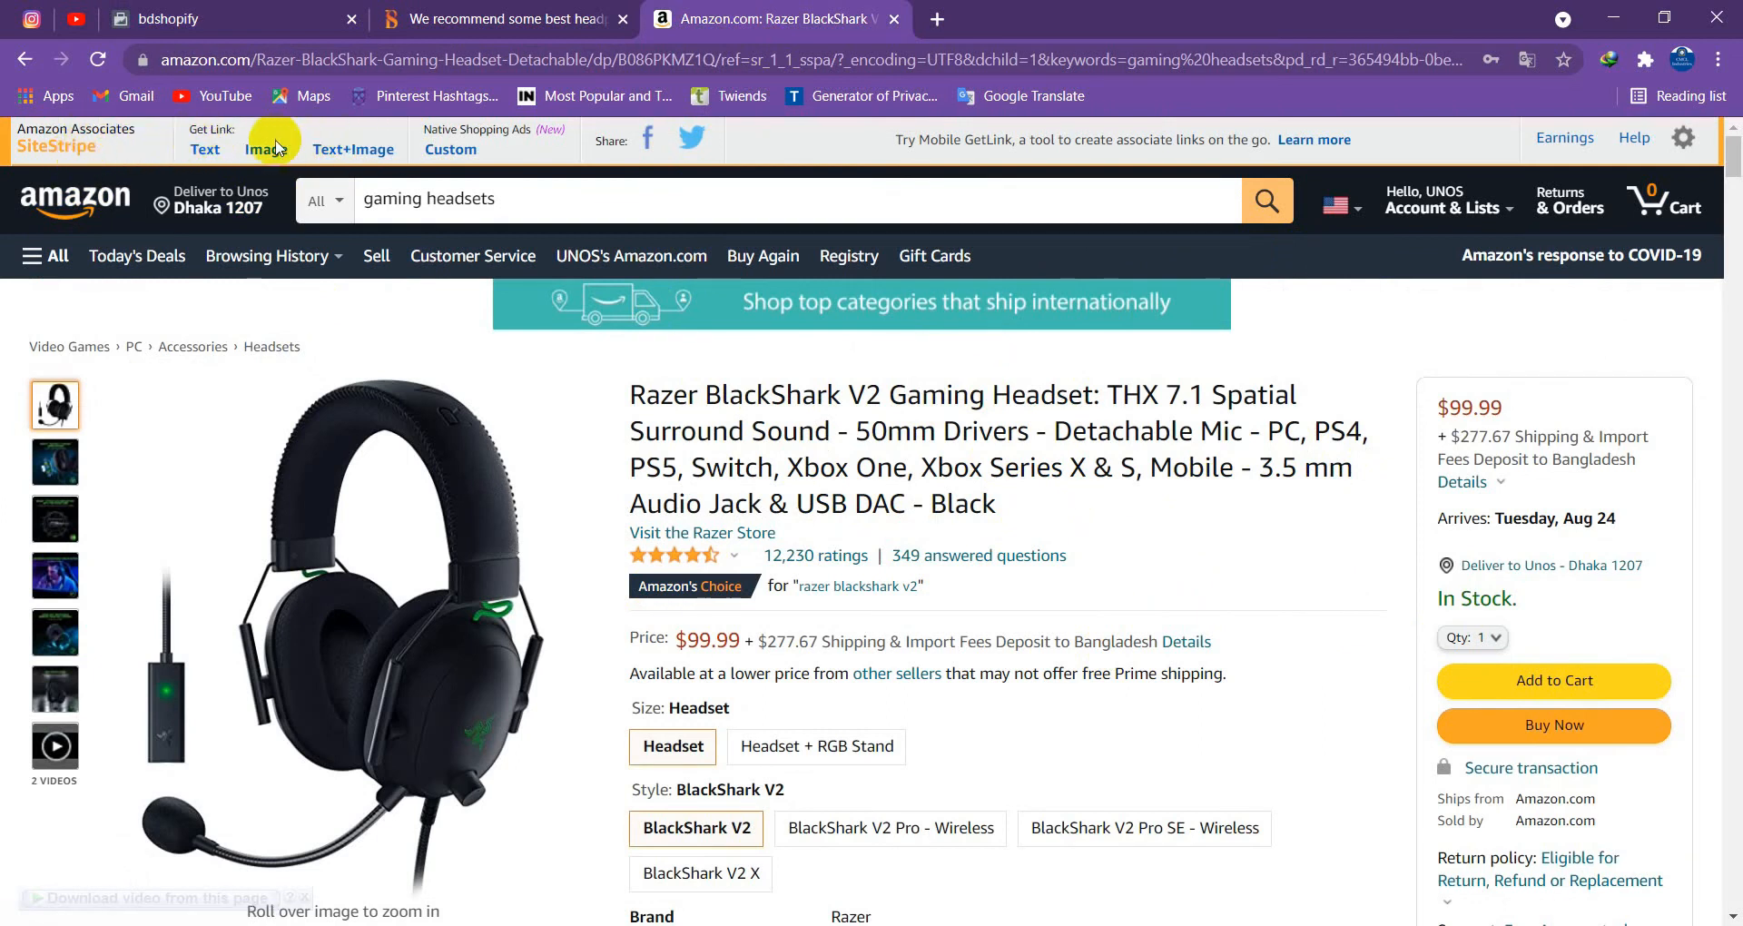
click(209, 158)
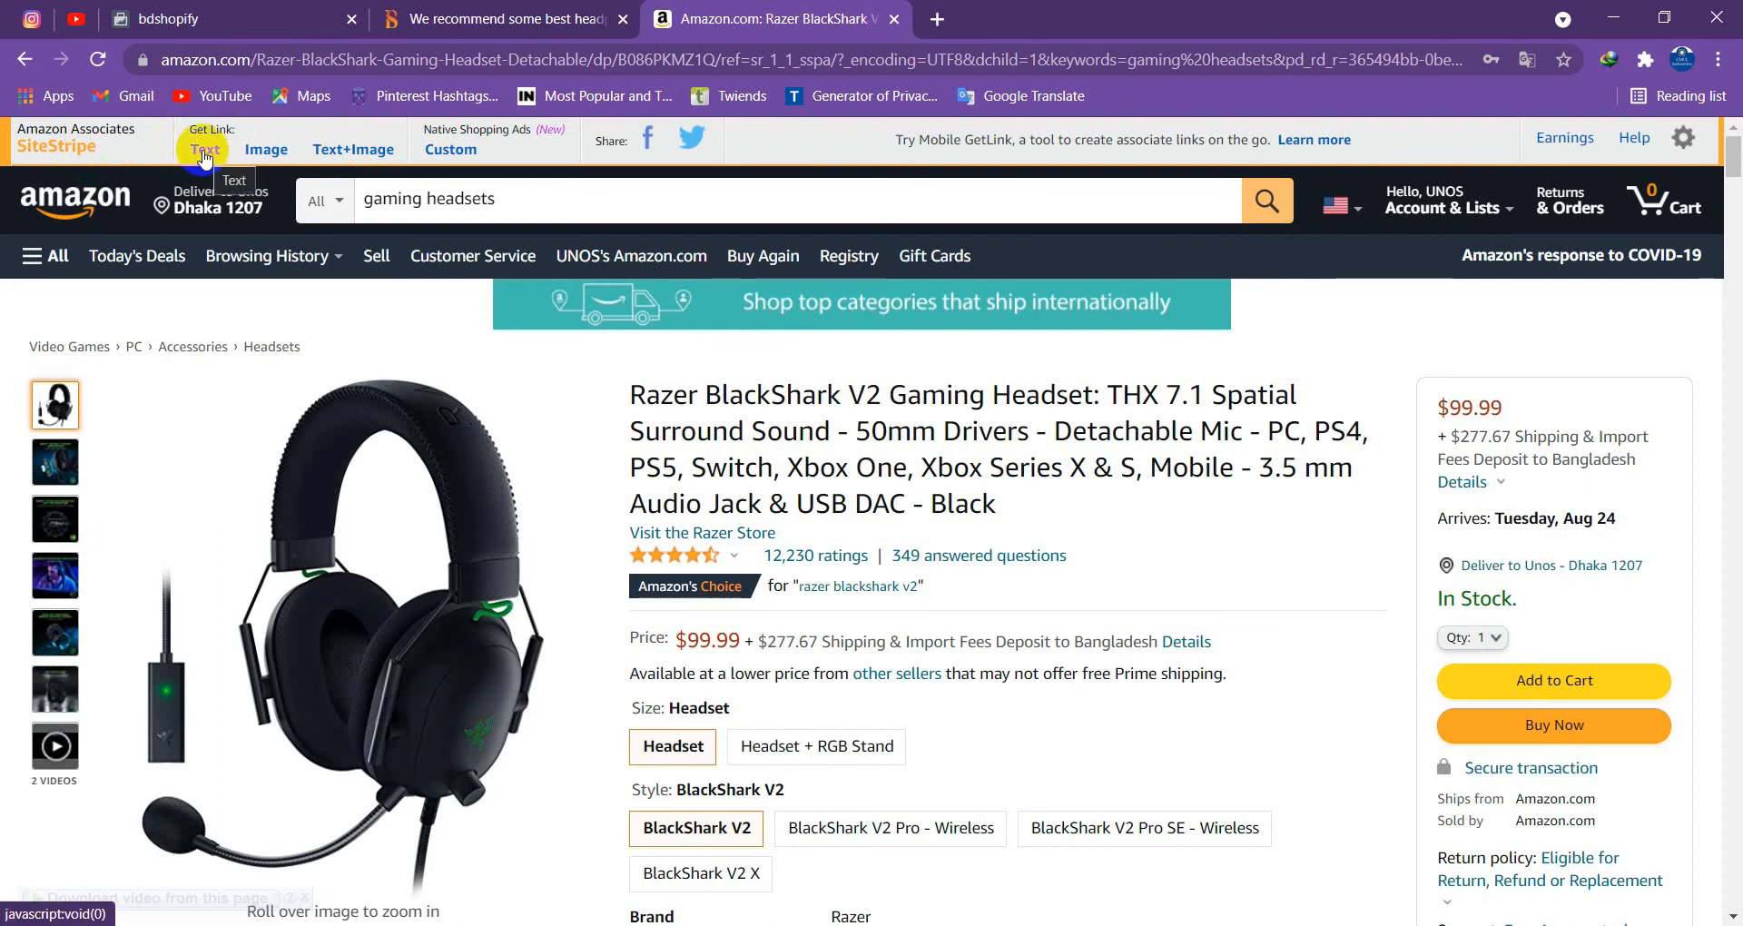
click(205, 158)
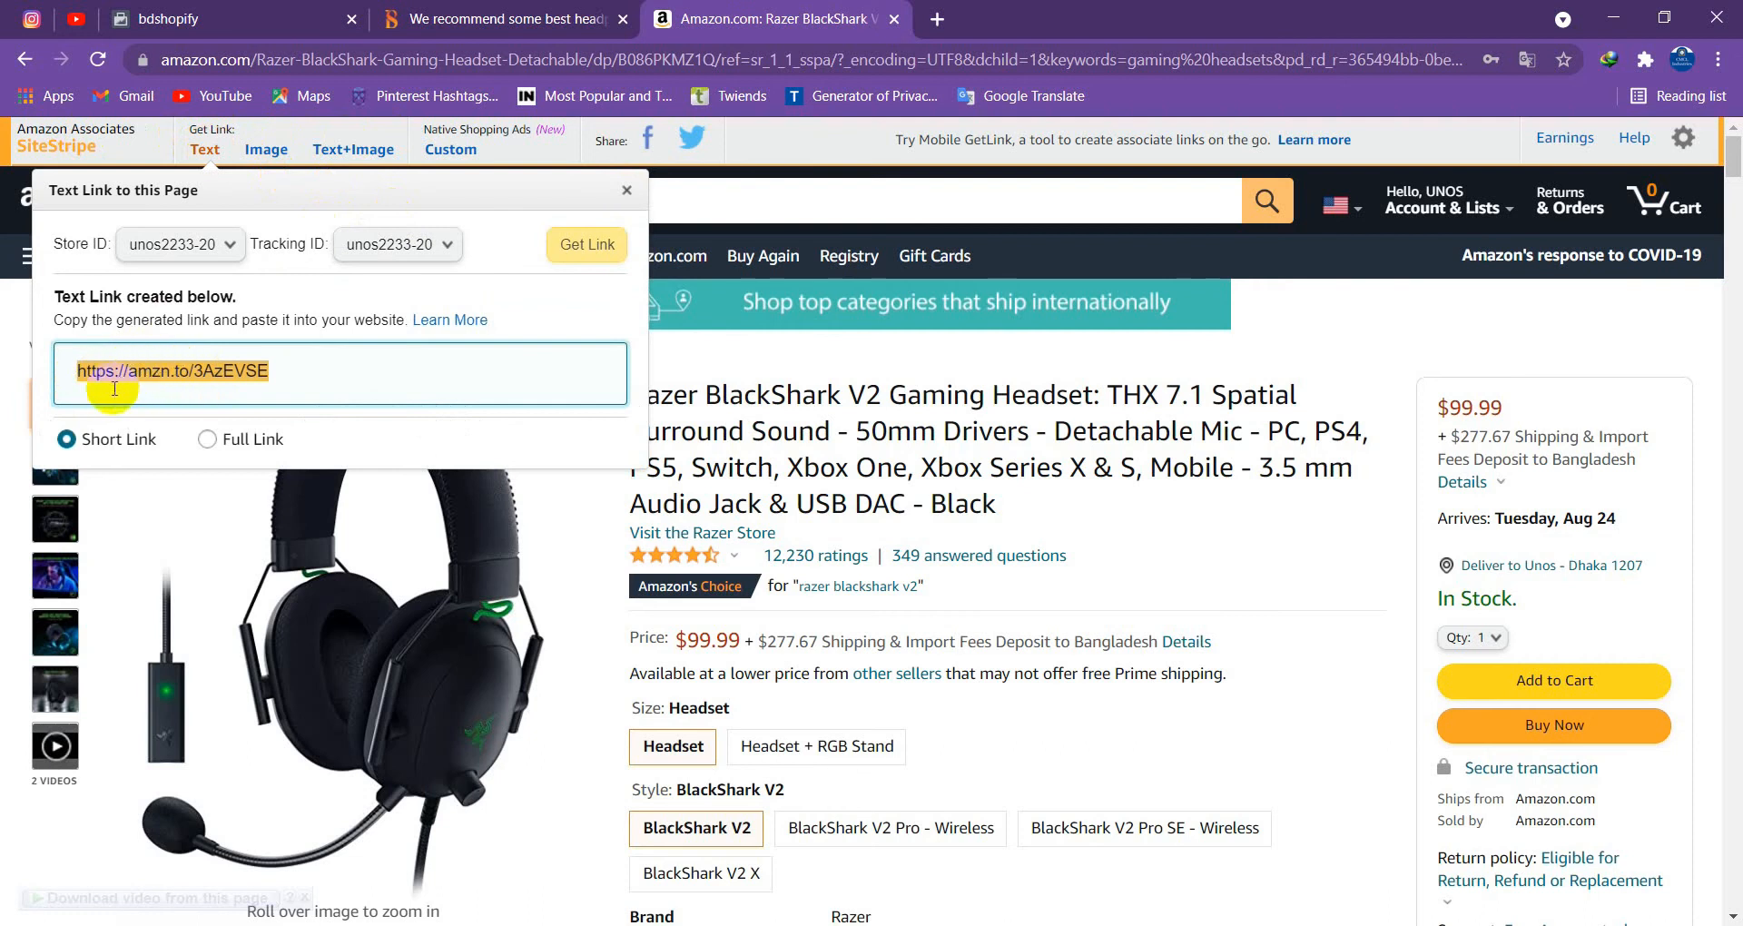
right_click(197, 372)
click(237, 377)
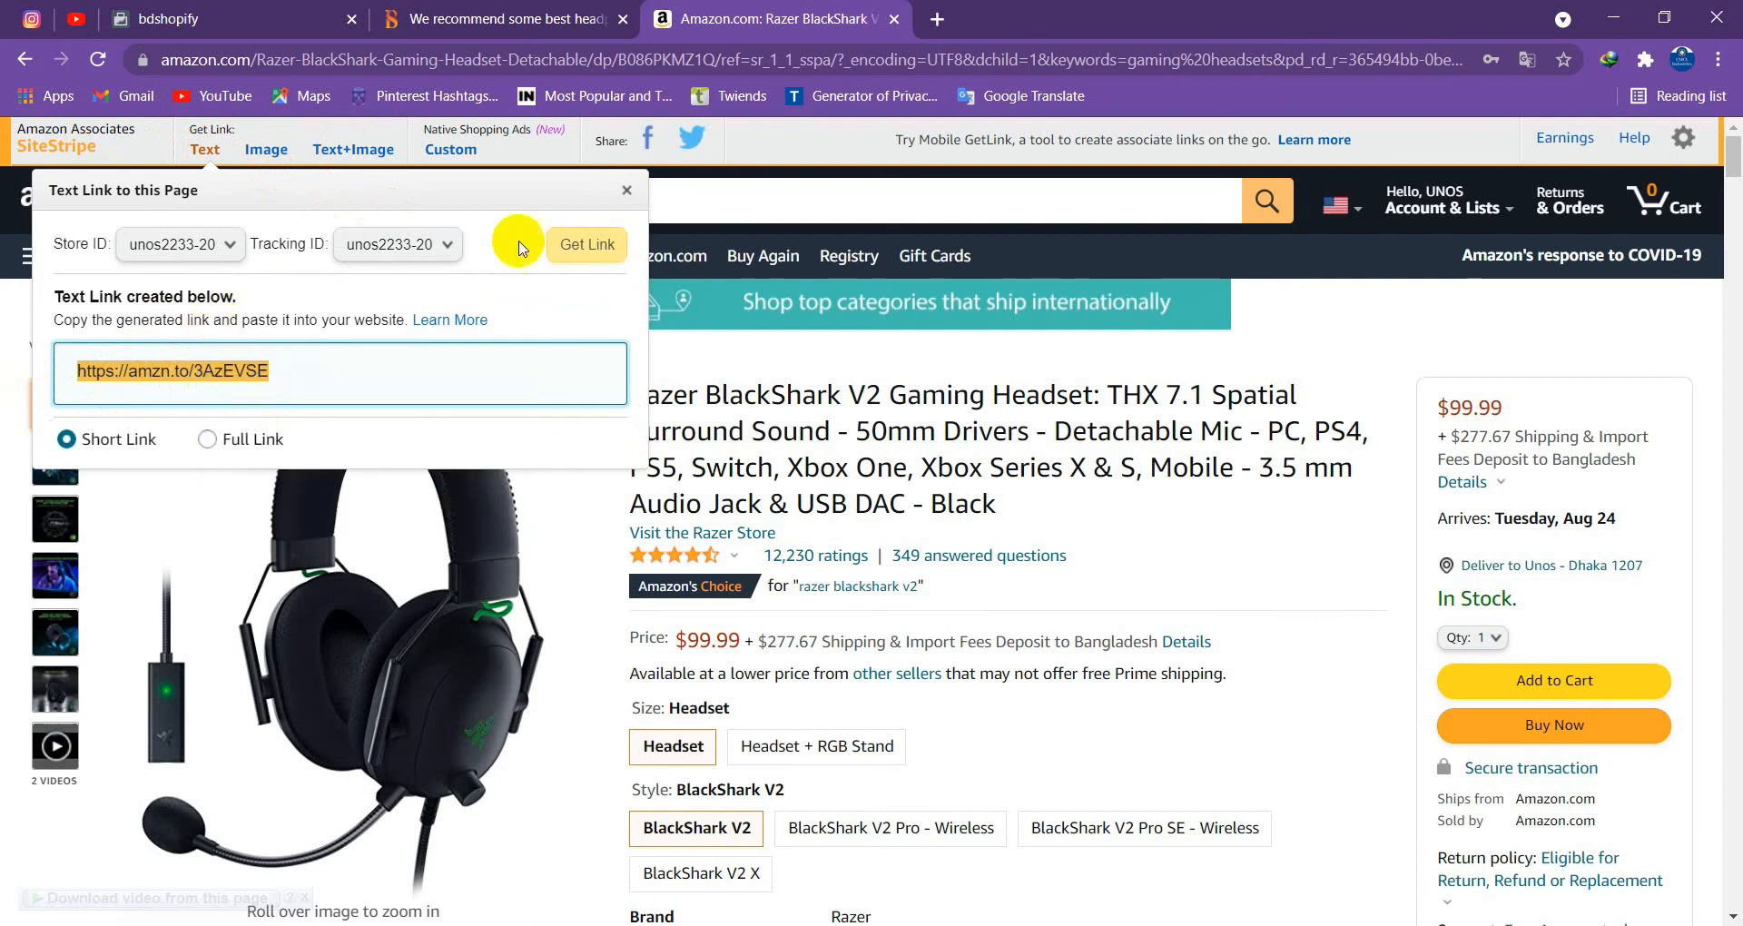
Close the generated affiliate link, then compare the catalog item's Website link with the Amazon headset page
click(626, 190)
click(313, 22)
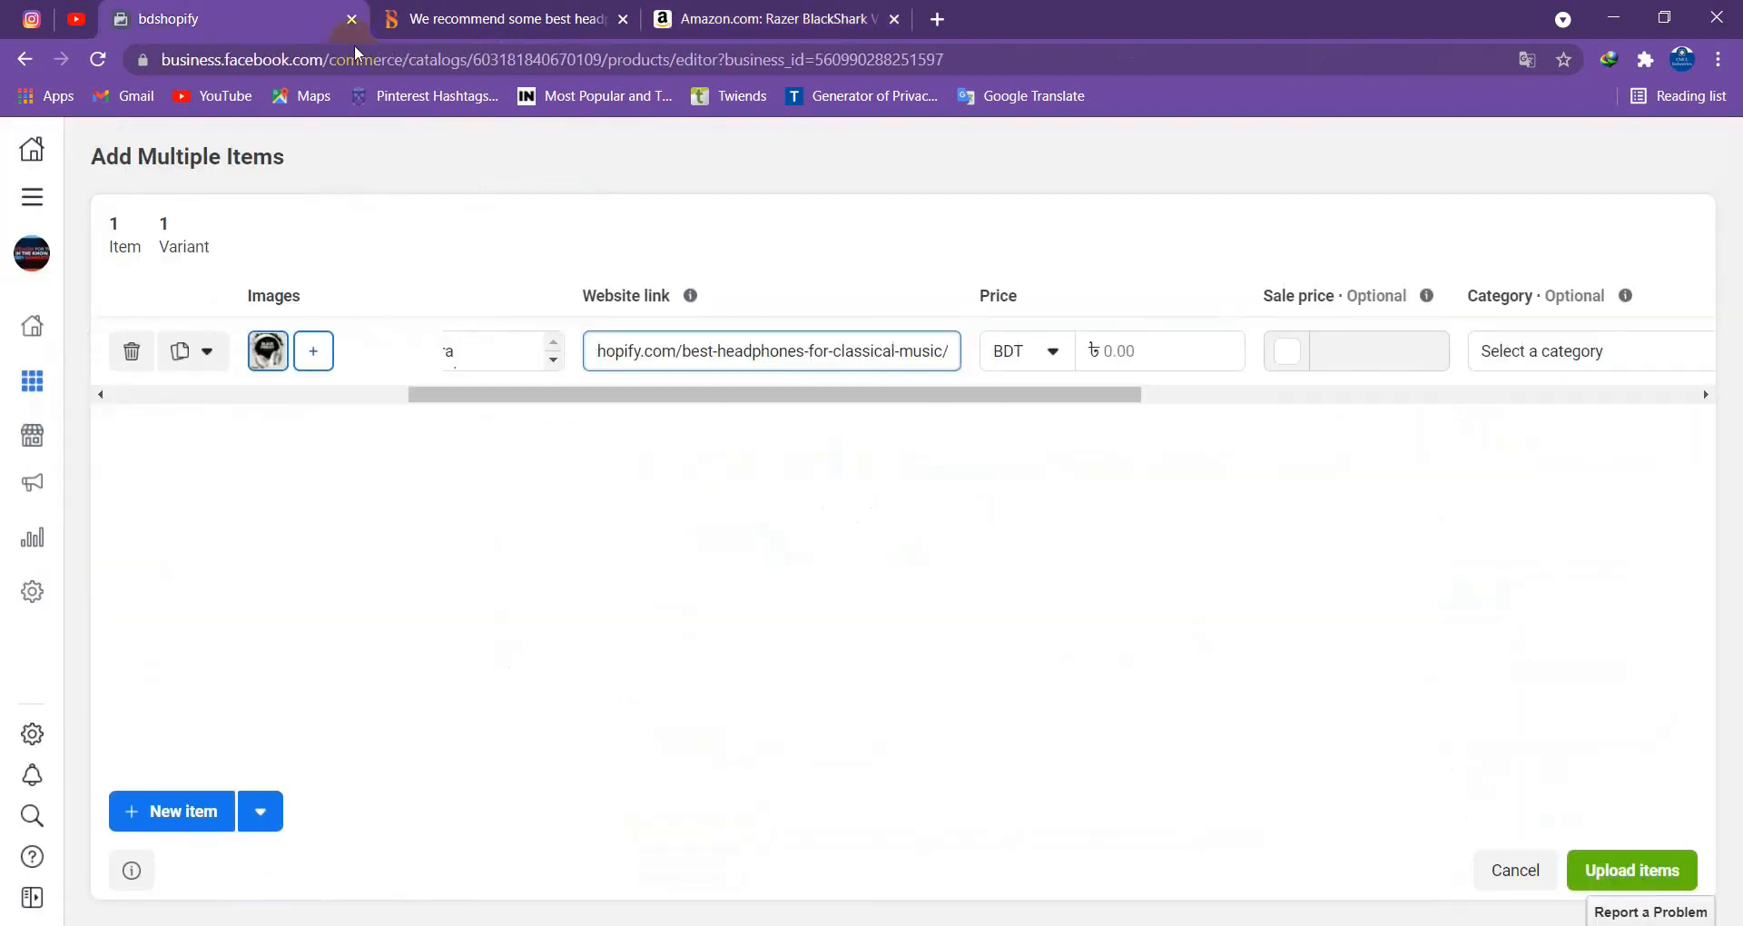
click(769, 359)
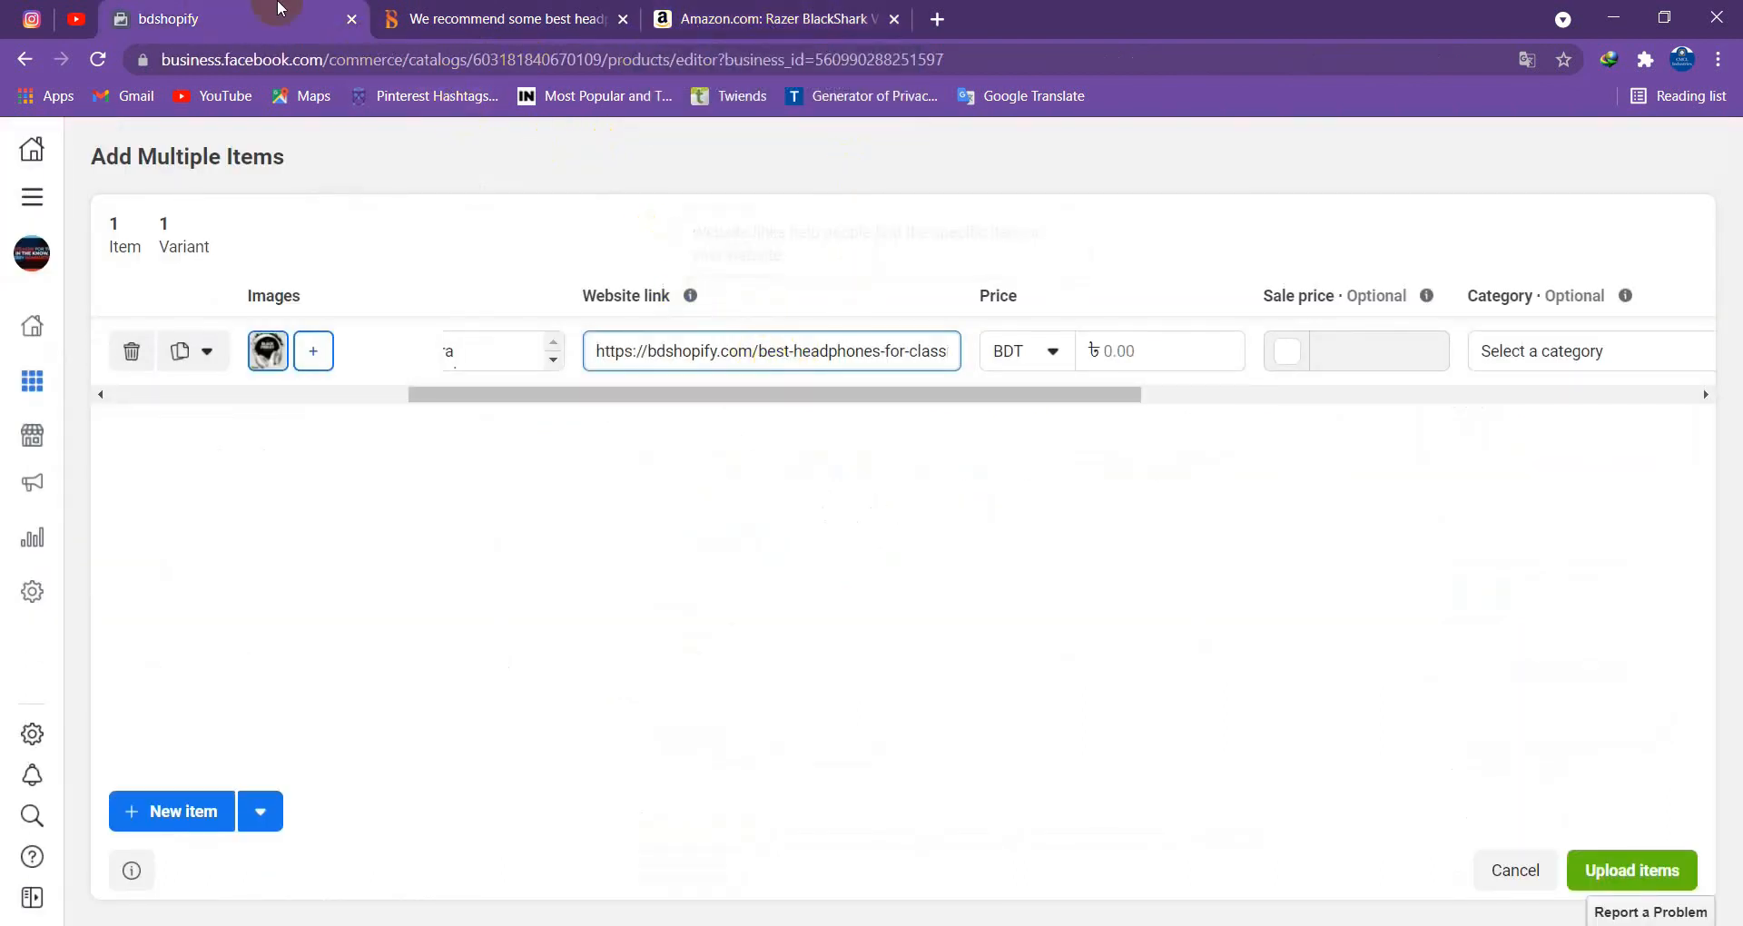
click(791, 19)
scroll(705, 481, down, 1)
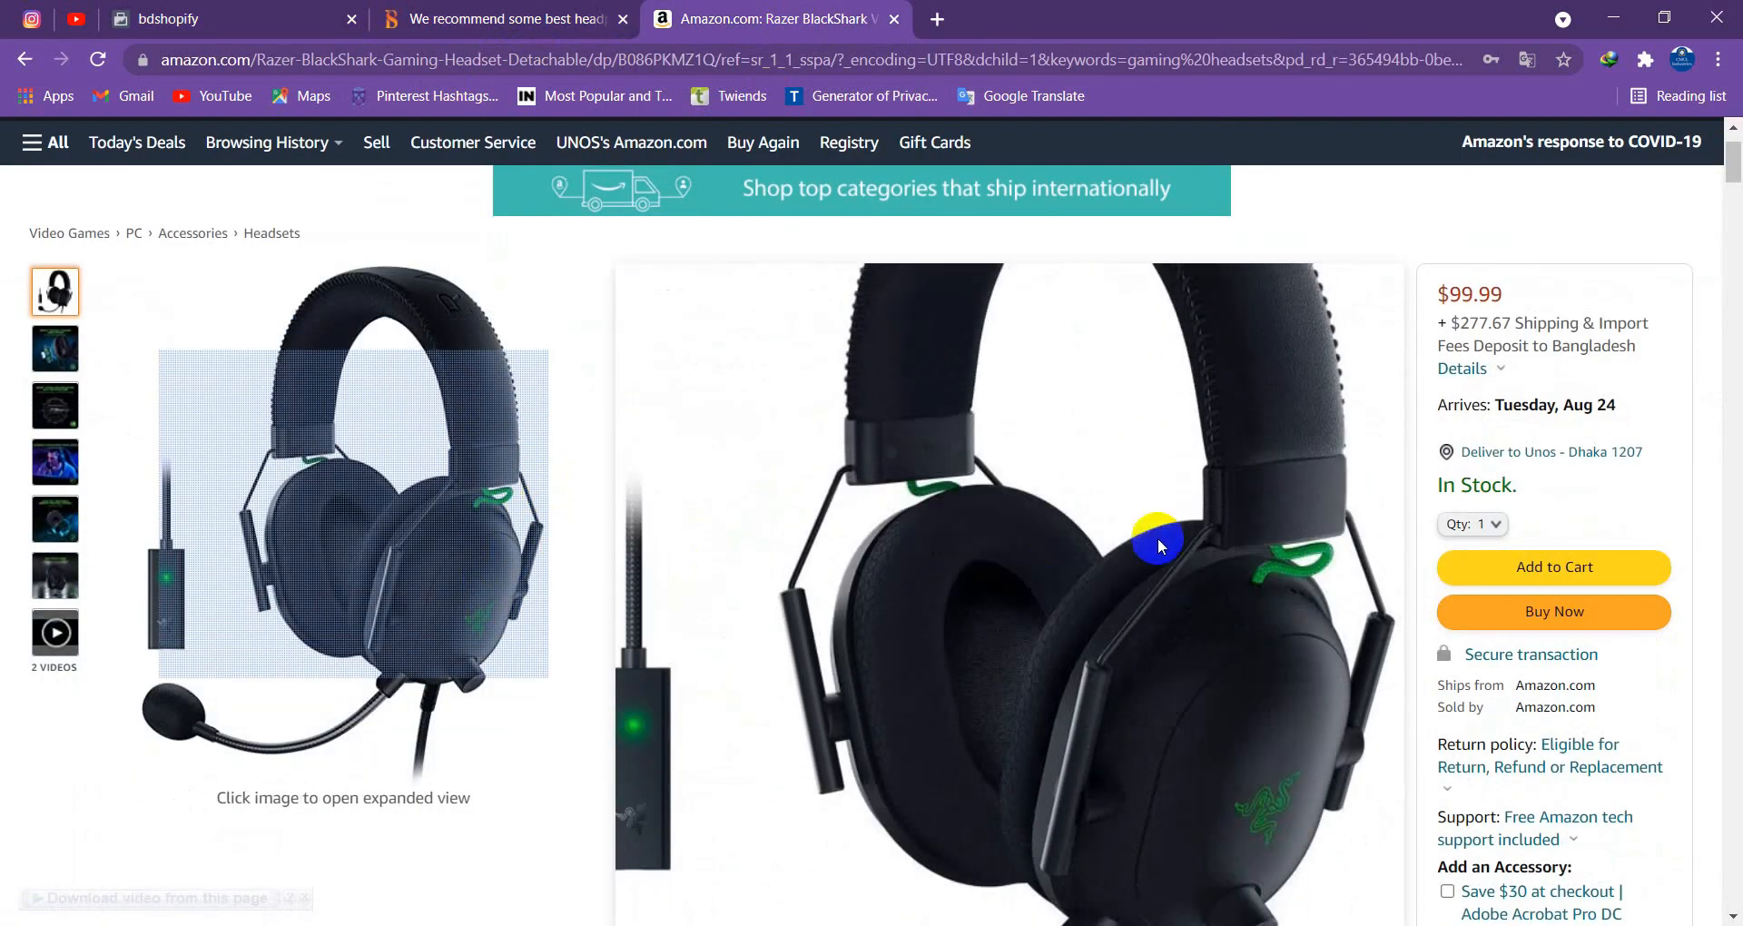
scroll(1039, 606, up, 1)
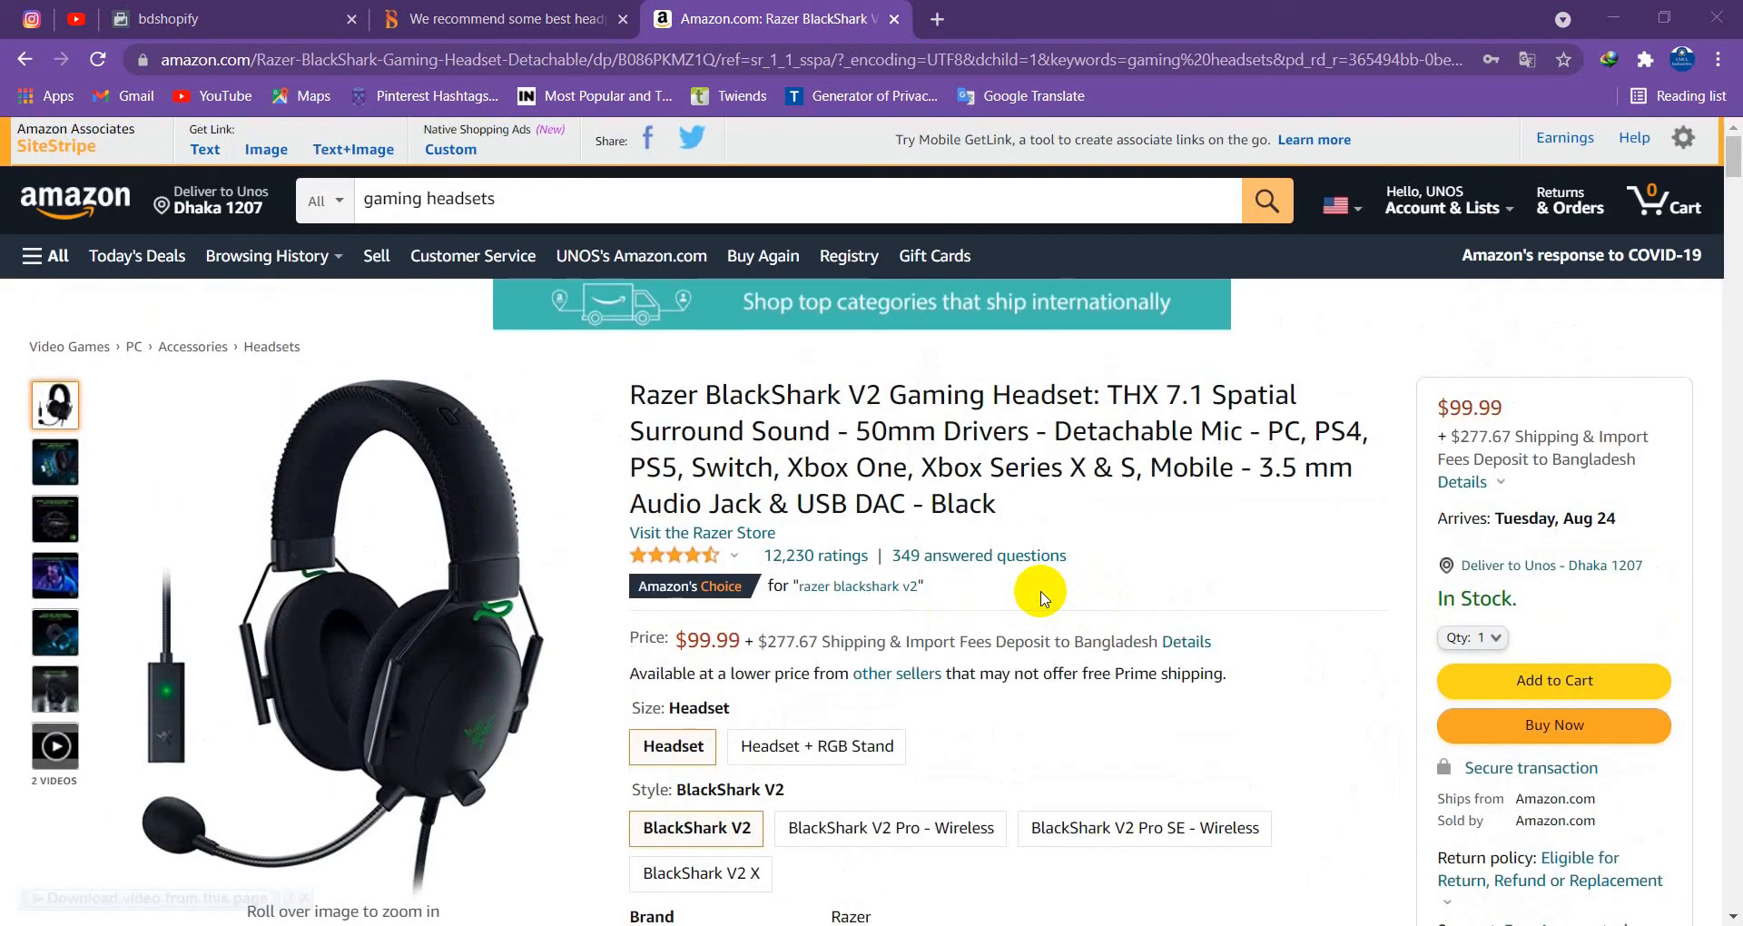
Enlarge the Razer headset's main product image on Amazon, capture a 723x619 screenshot of it and save it as a JPEG on the Desktop
click(401, 600)
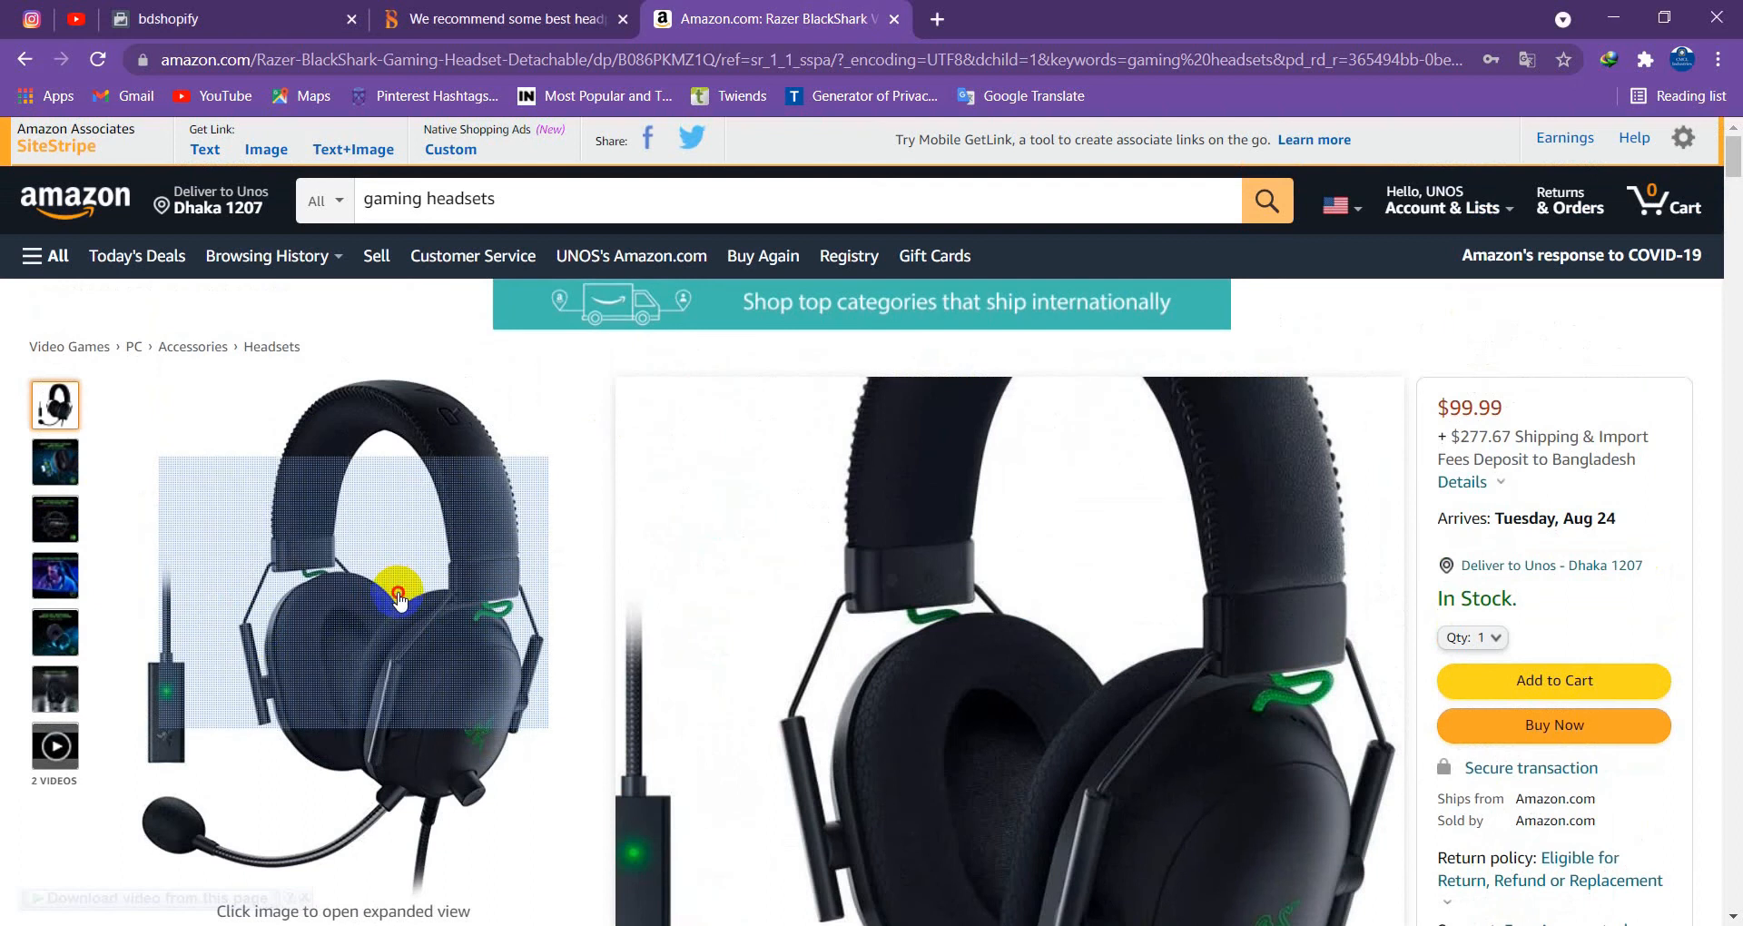
click(400, 600)
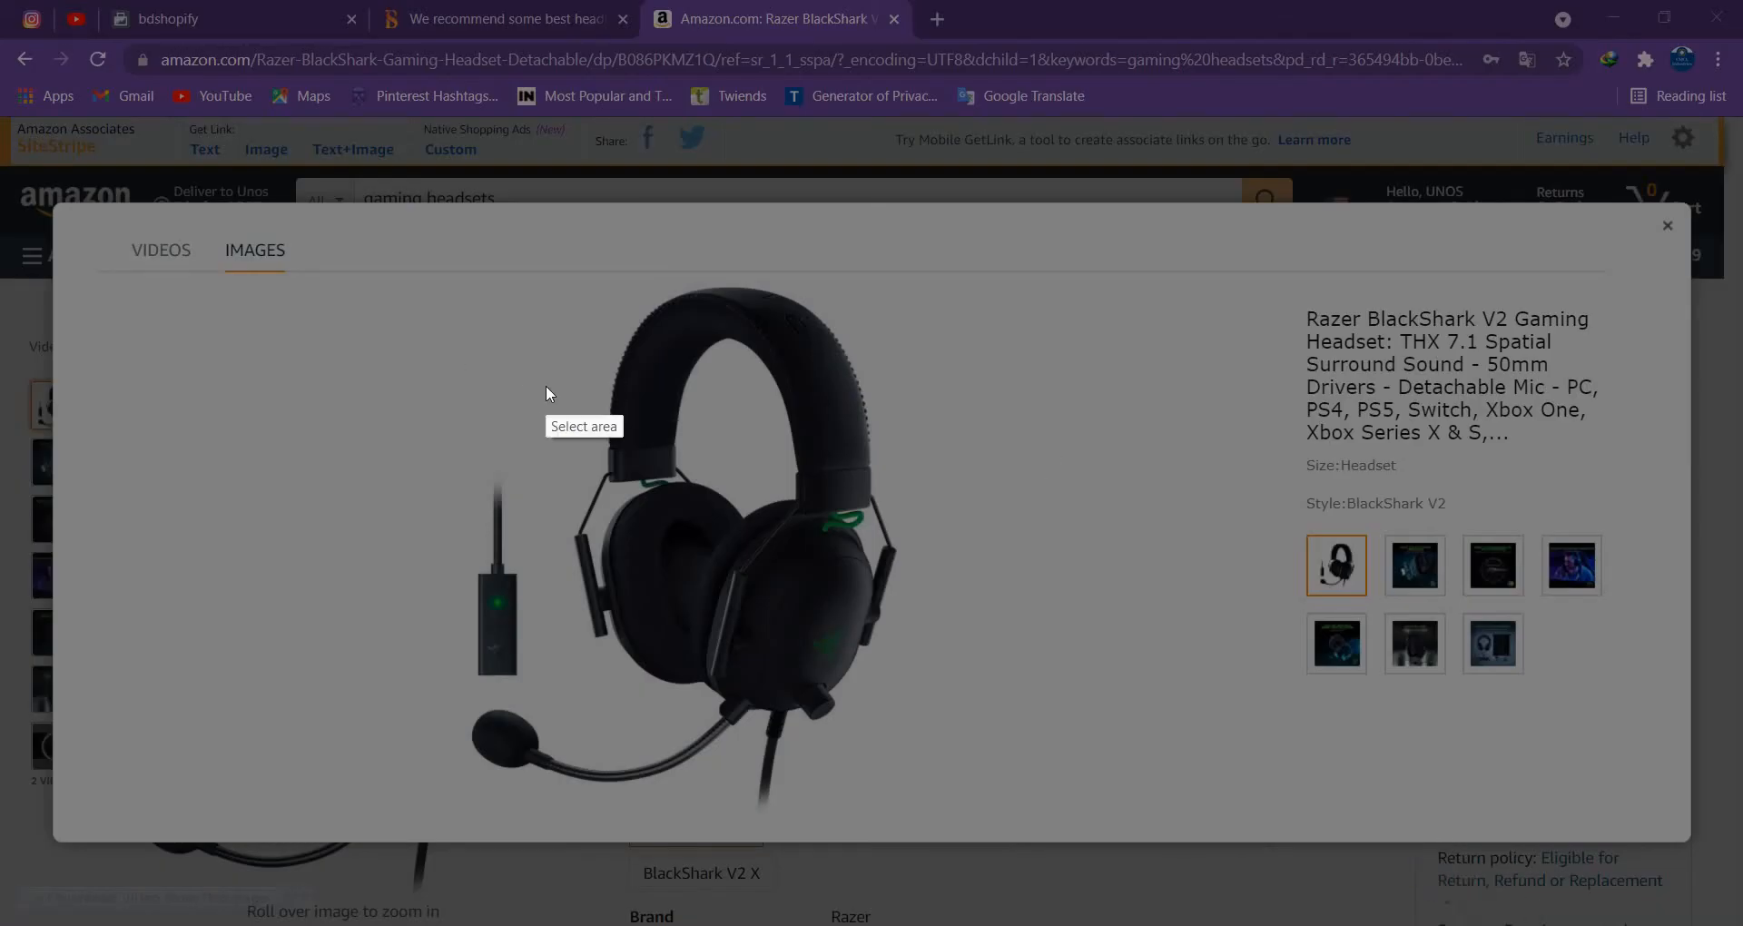
mouse_move(388, 270)
mouse_down()
mouse_move(830, 362)
mouse_move(983, 597)
mouse_move(1044, 833)
mouse_up()
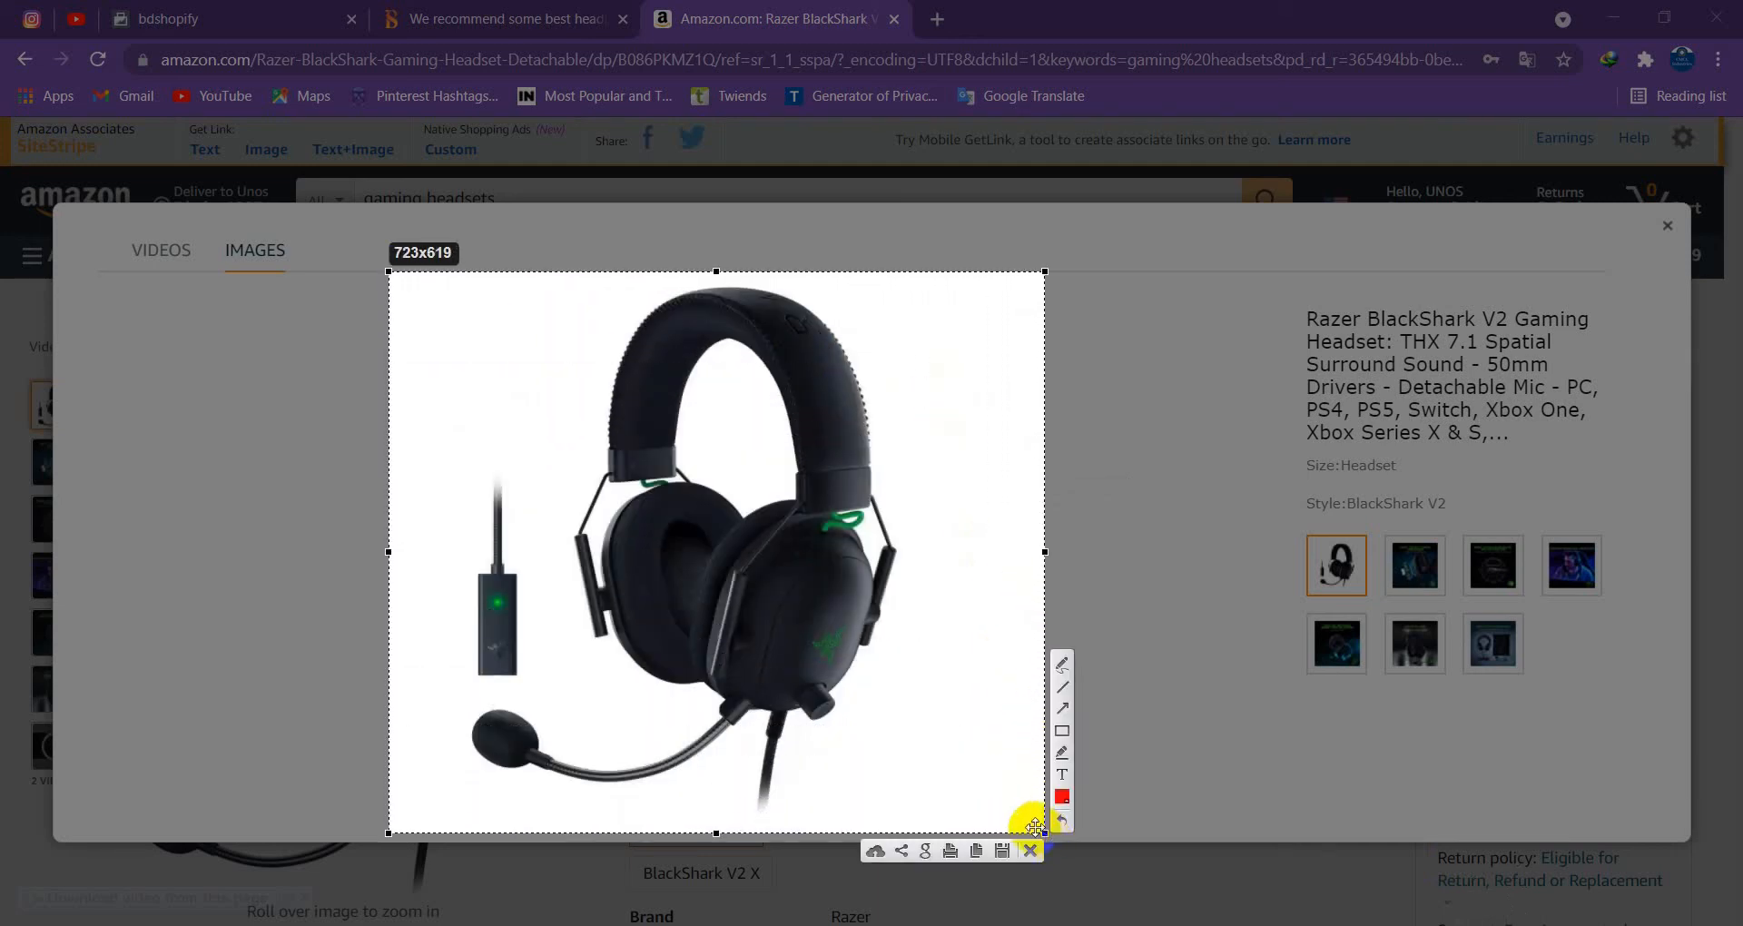
click(1000, 851)
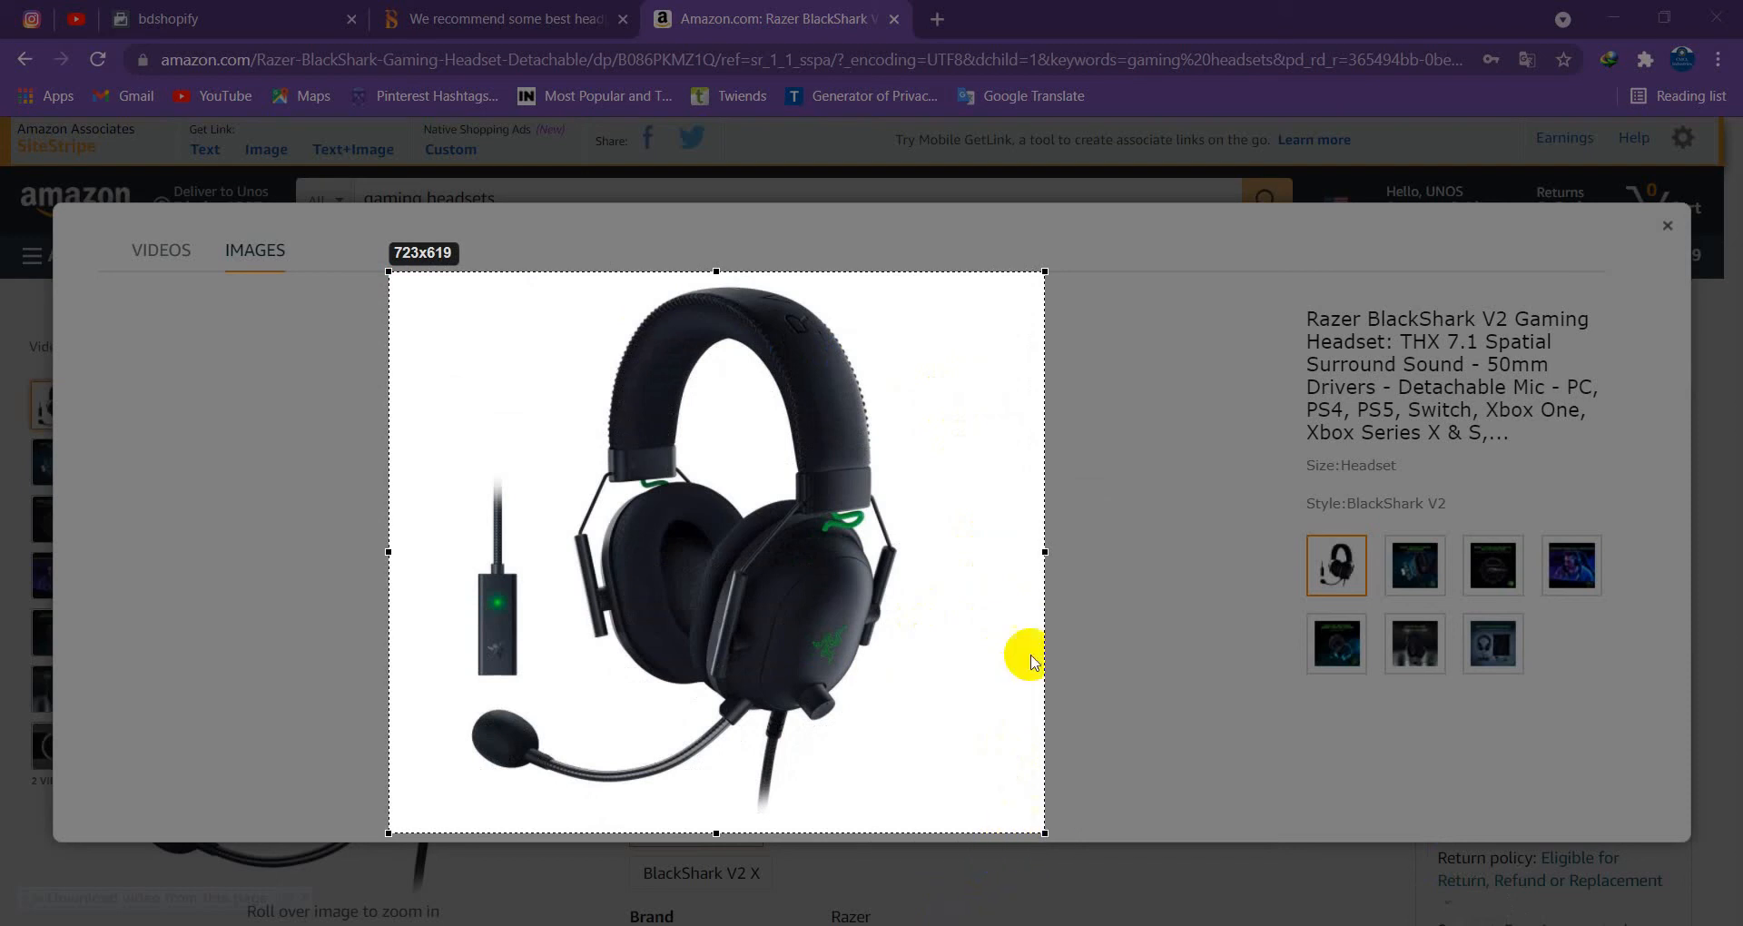
click(64, 161)
click(613, 413)
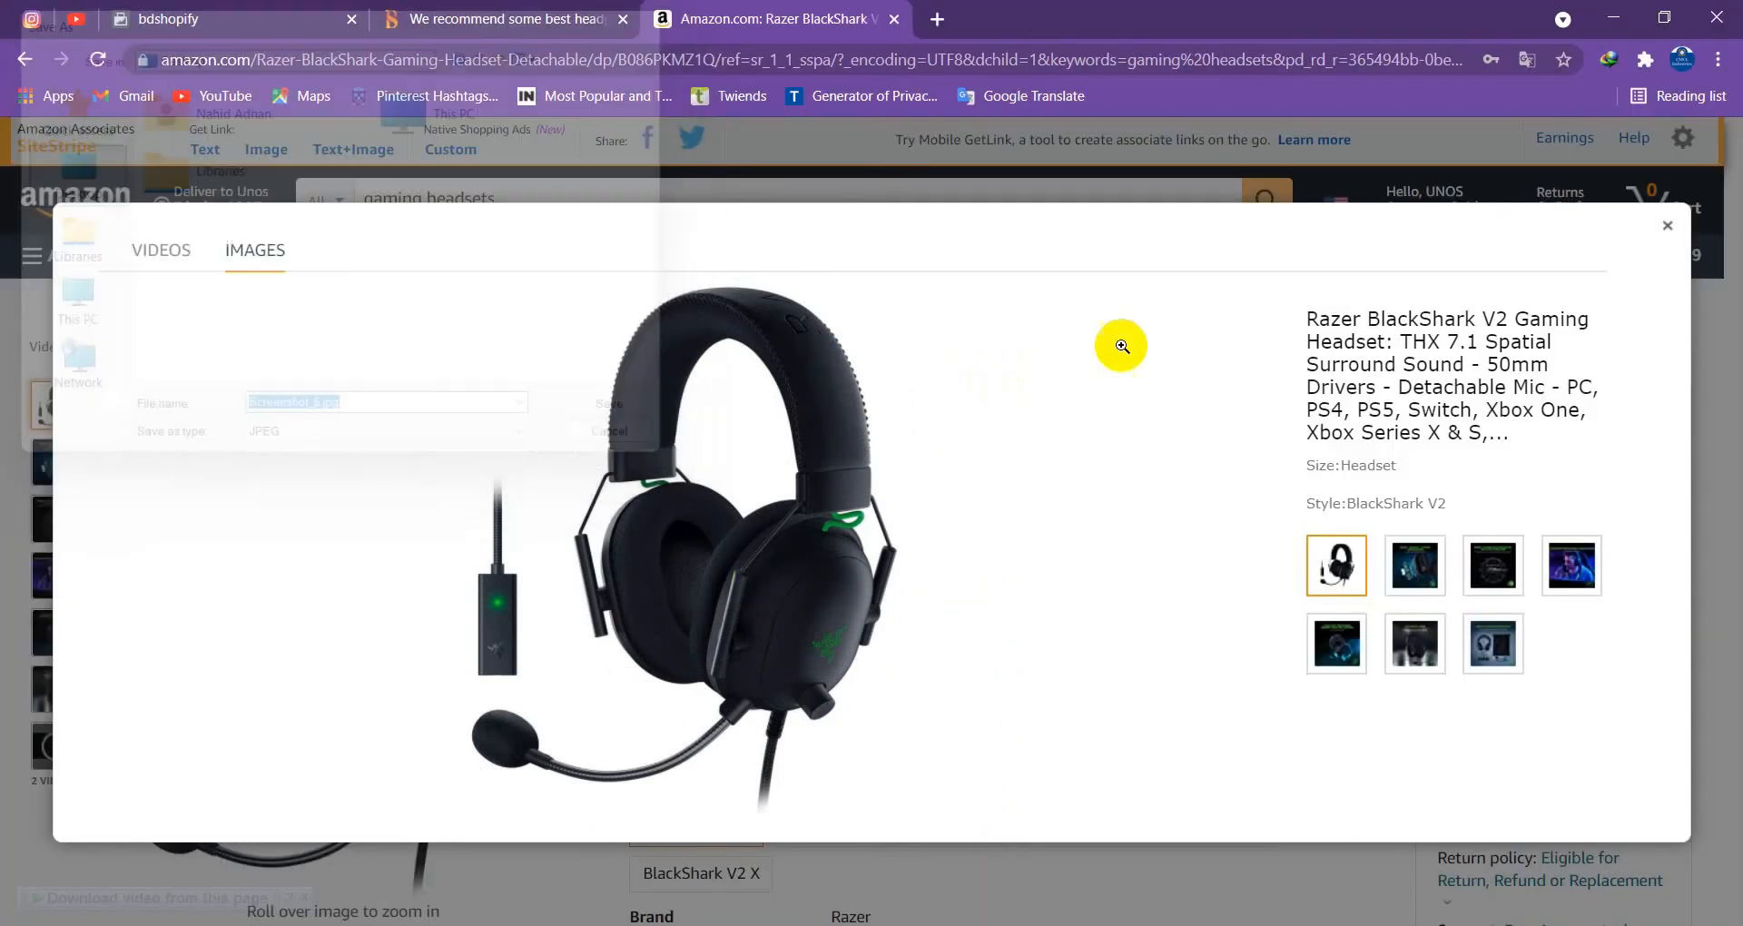
click(1666, 228)
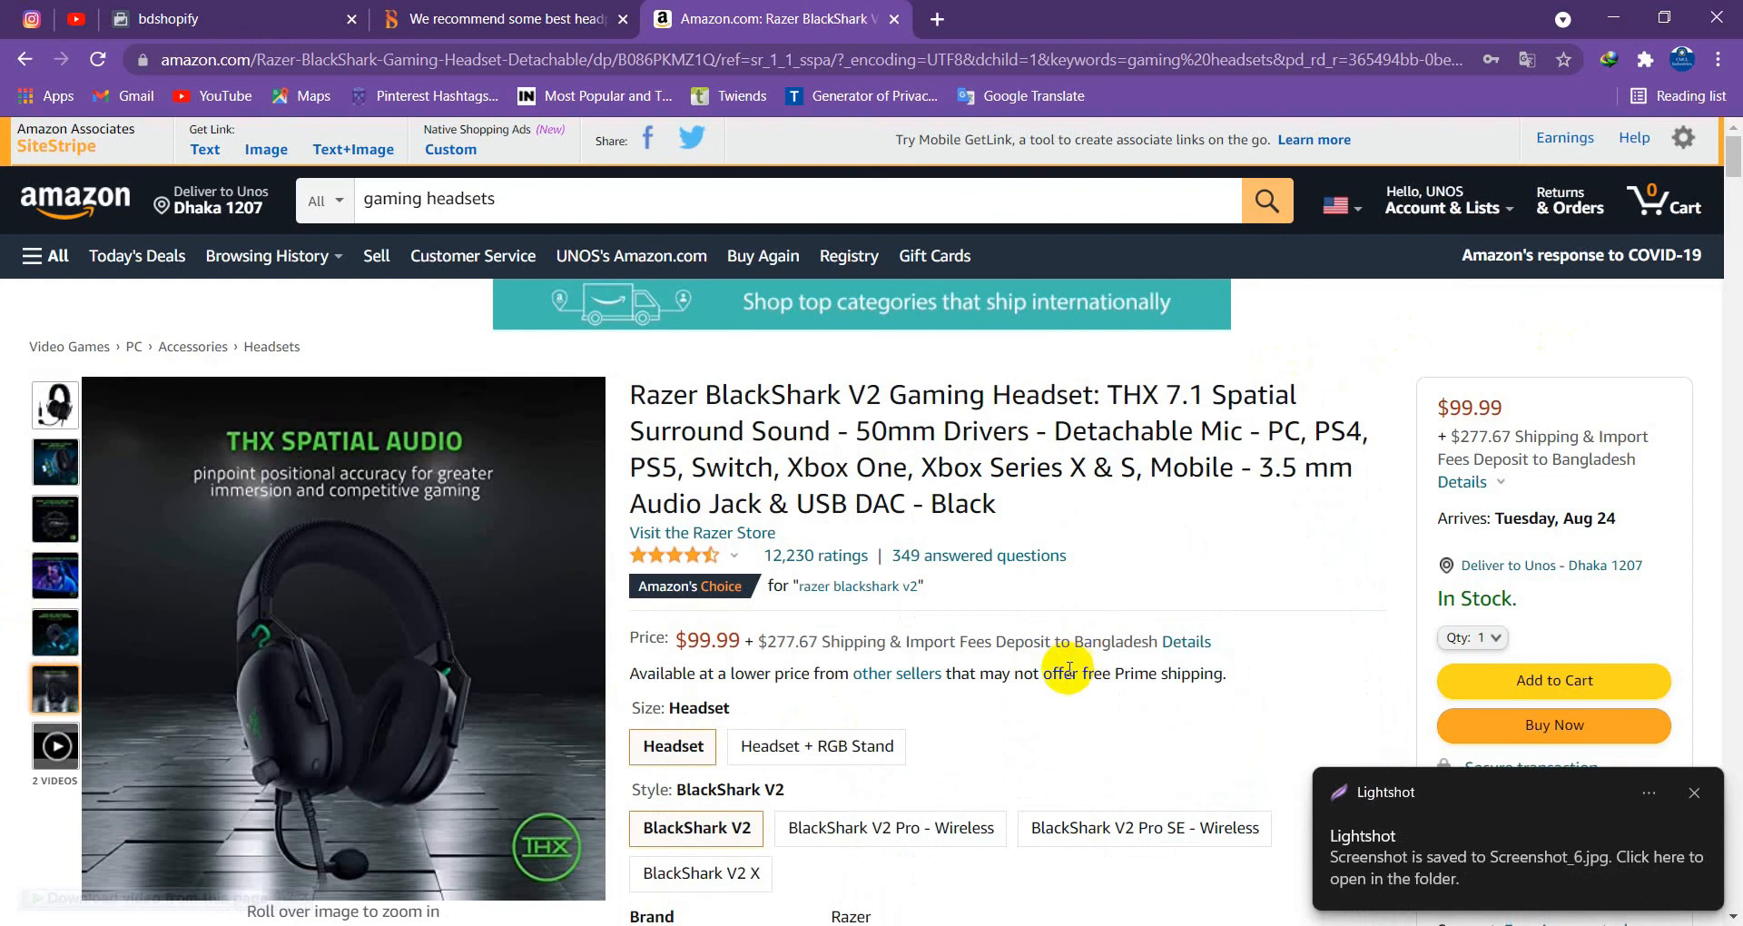
scroll(368, 740, down, 3)
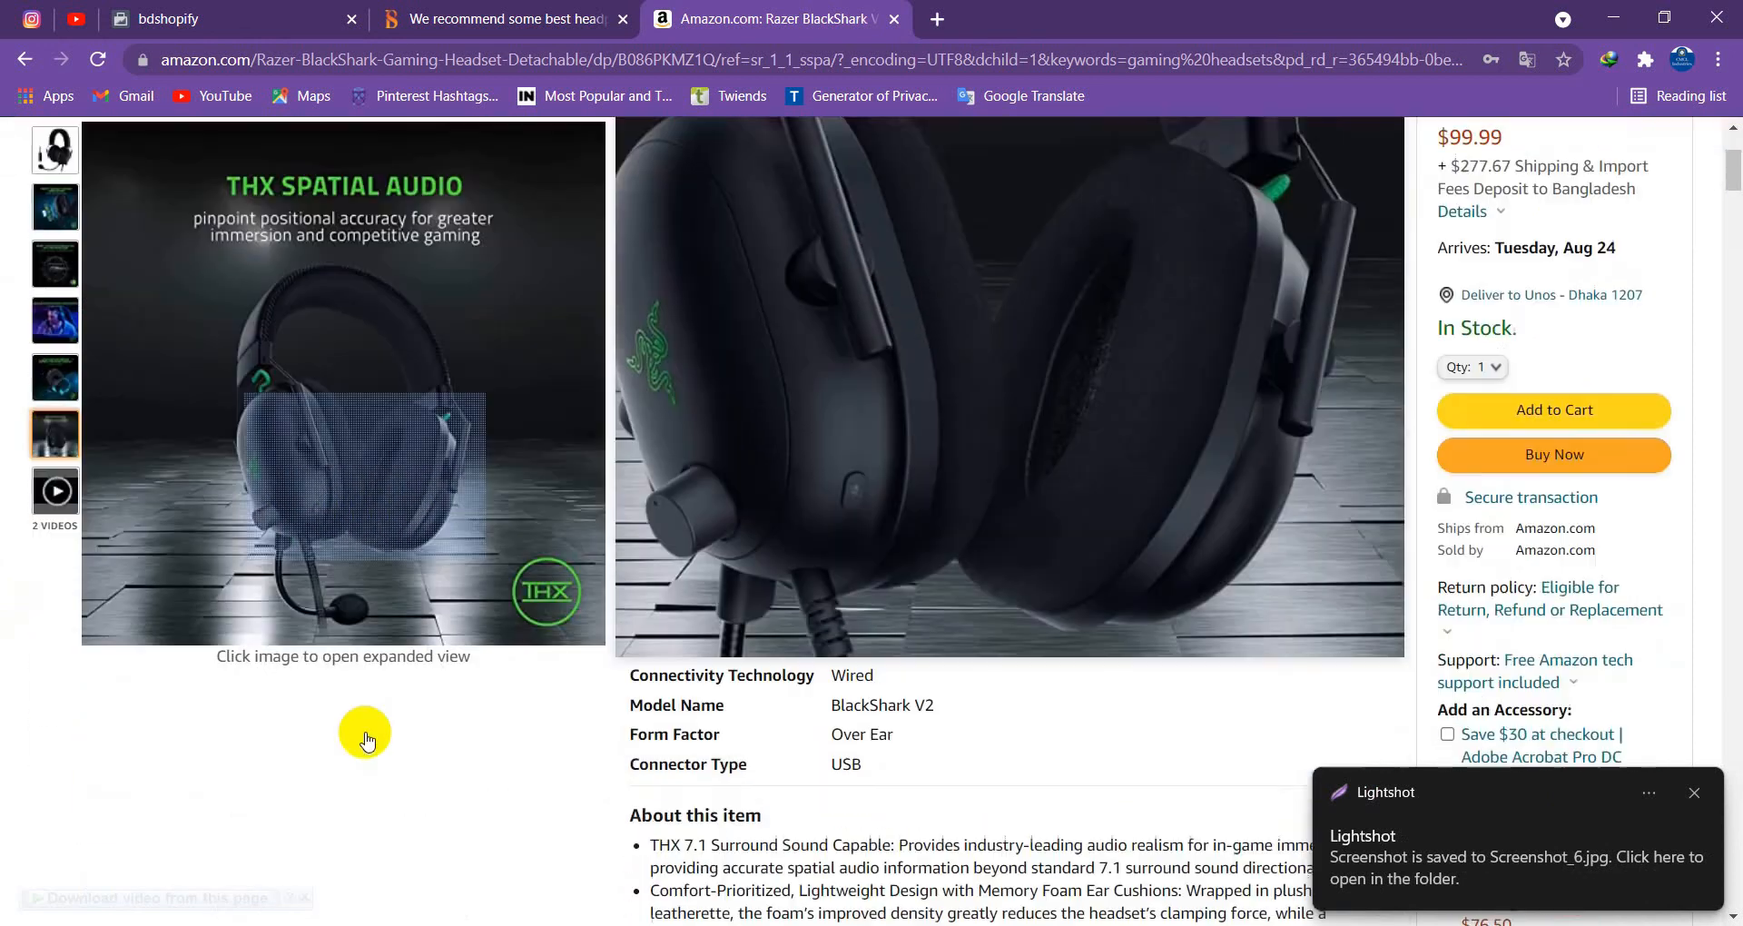
scroll(399, 563, up, 2)
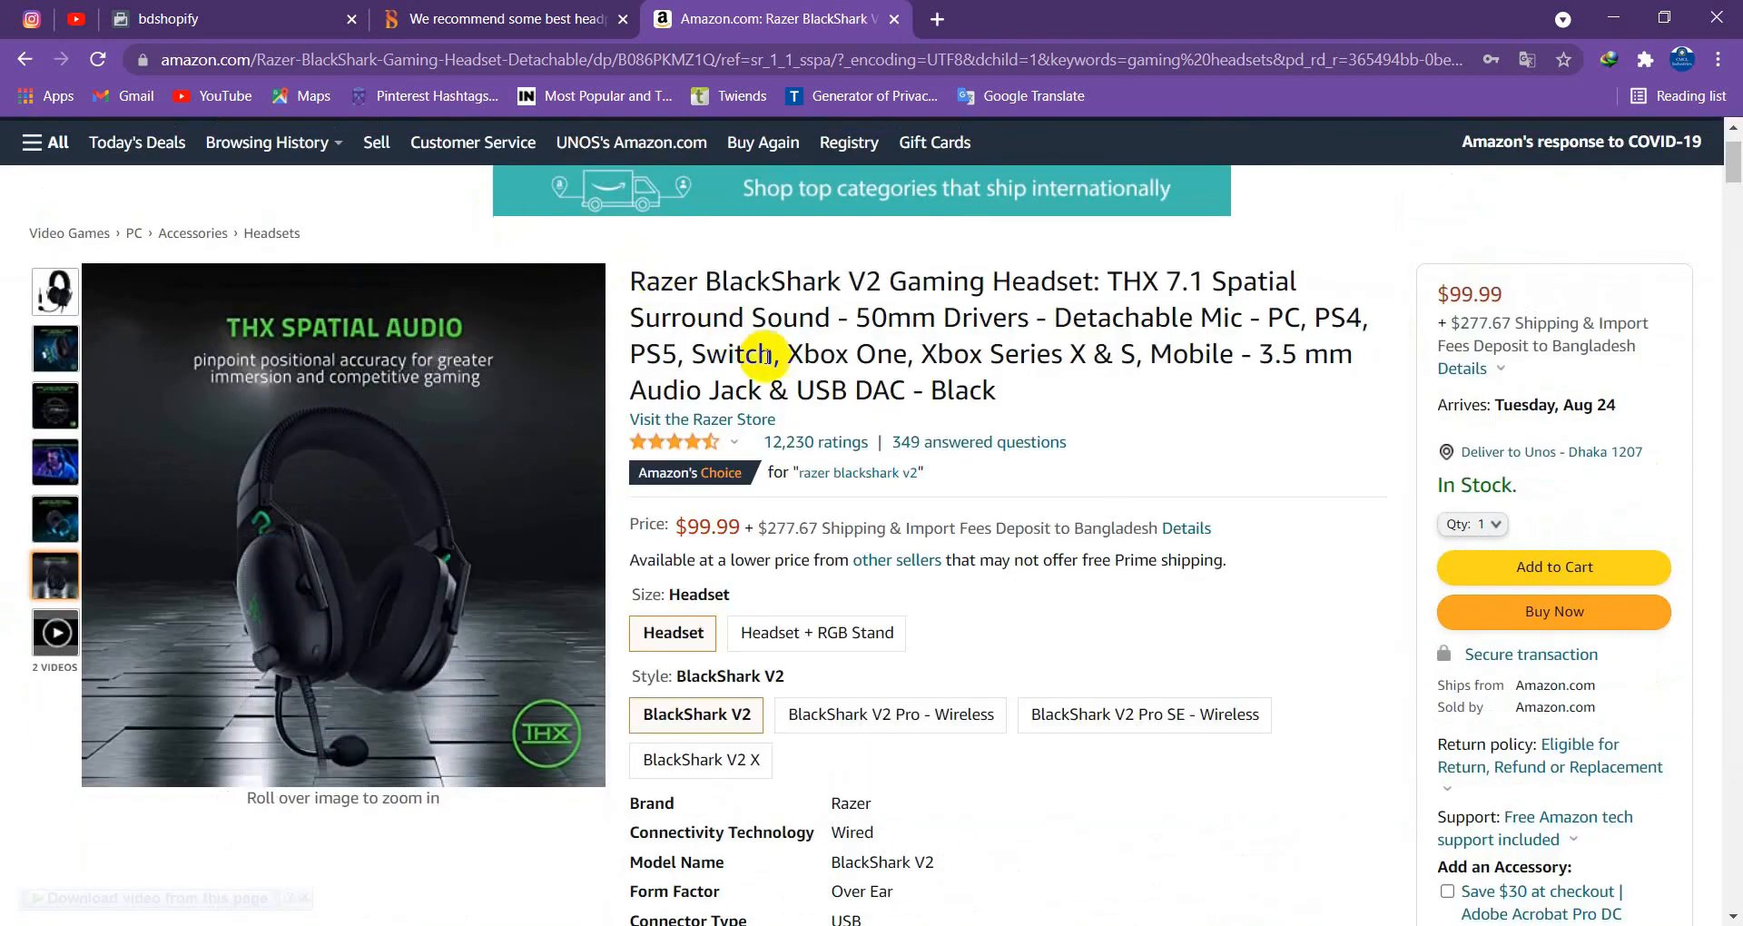
Add Screenshot_6.jpg from the Desktop as the catalog item's second image, save it and check the item's image list
click(300, 18)
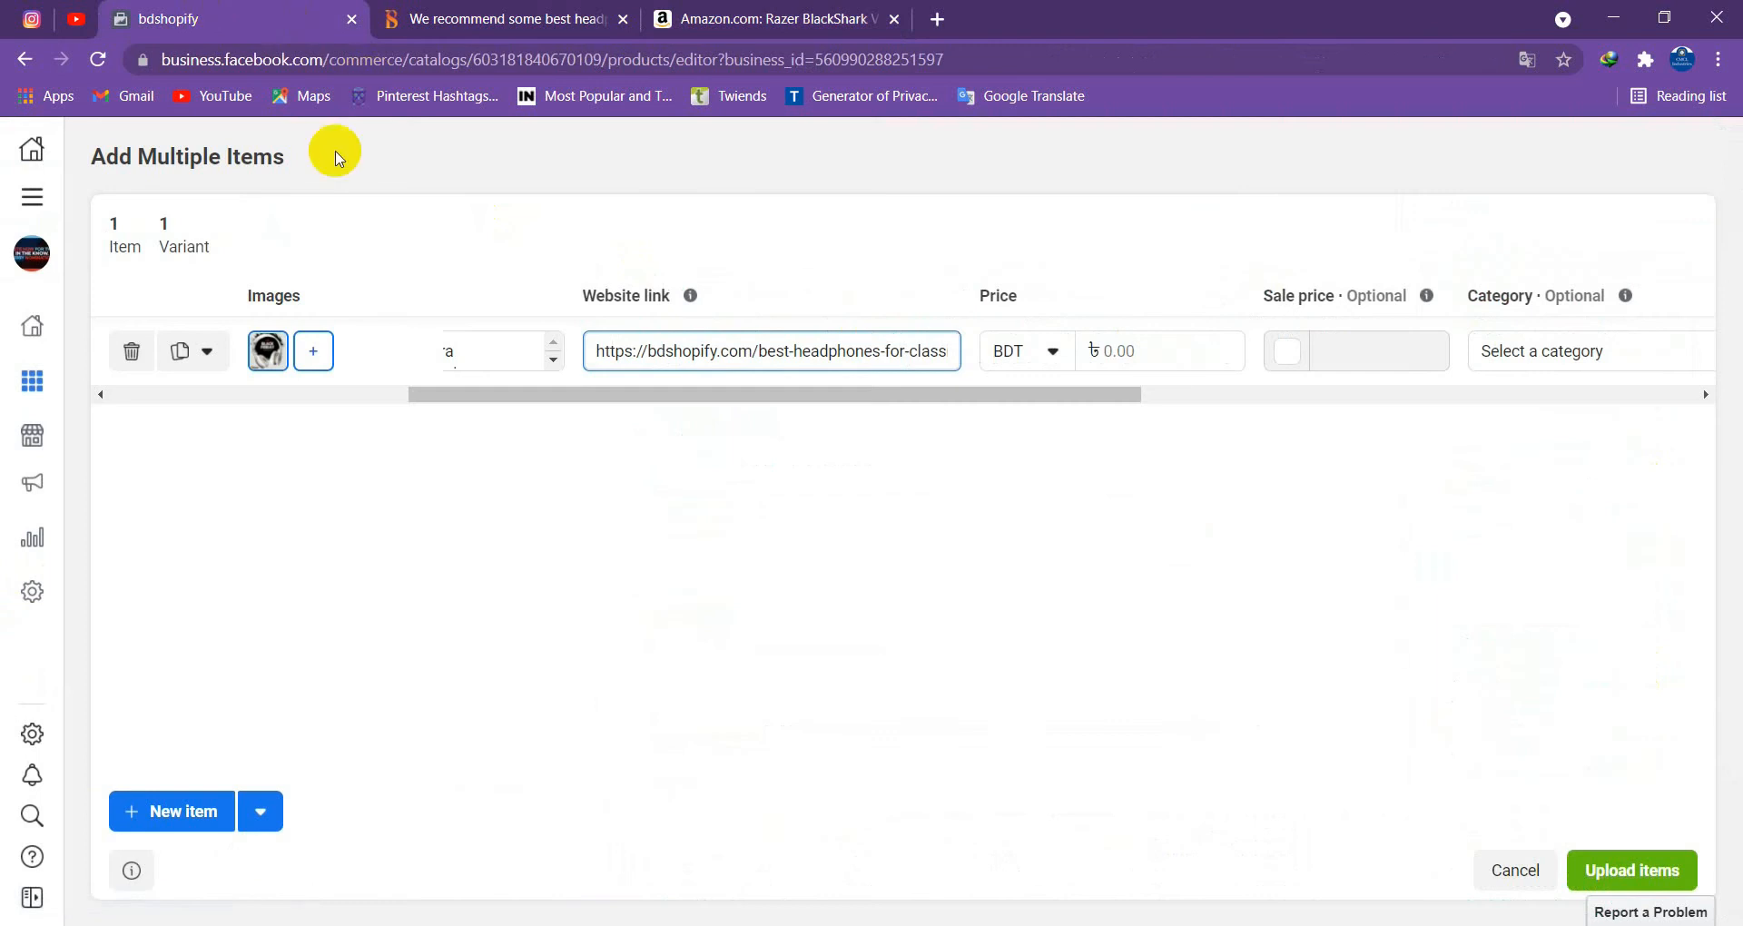
click(314, 352)
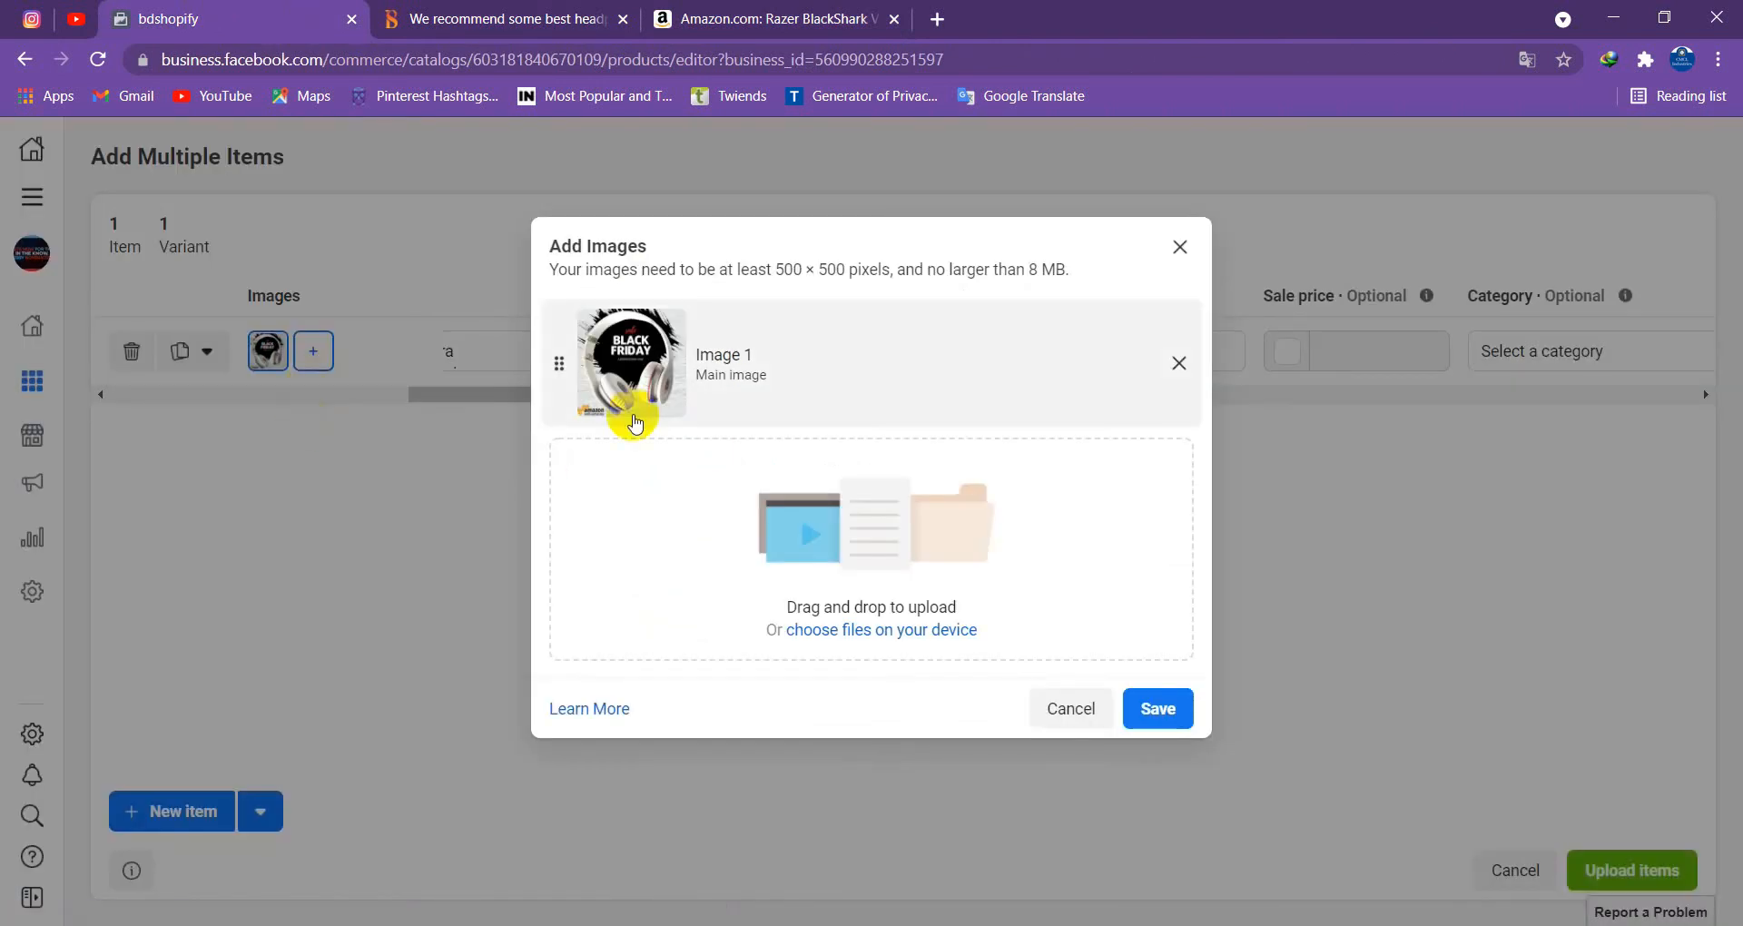
click(894, 635)
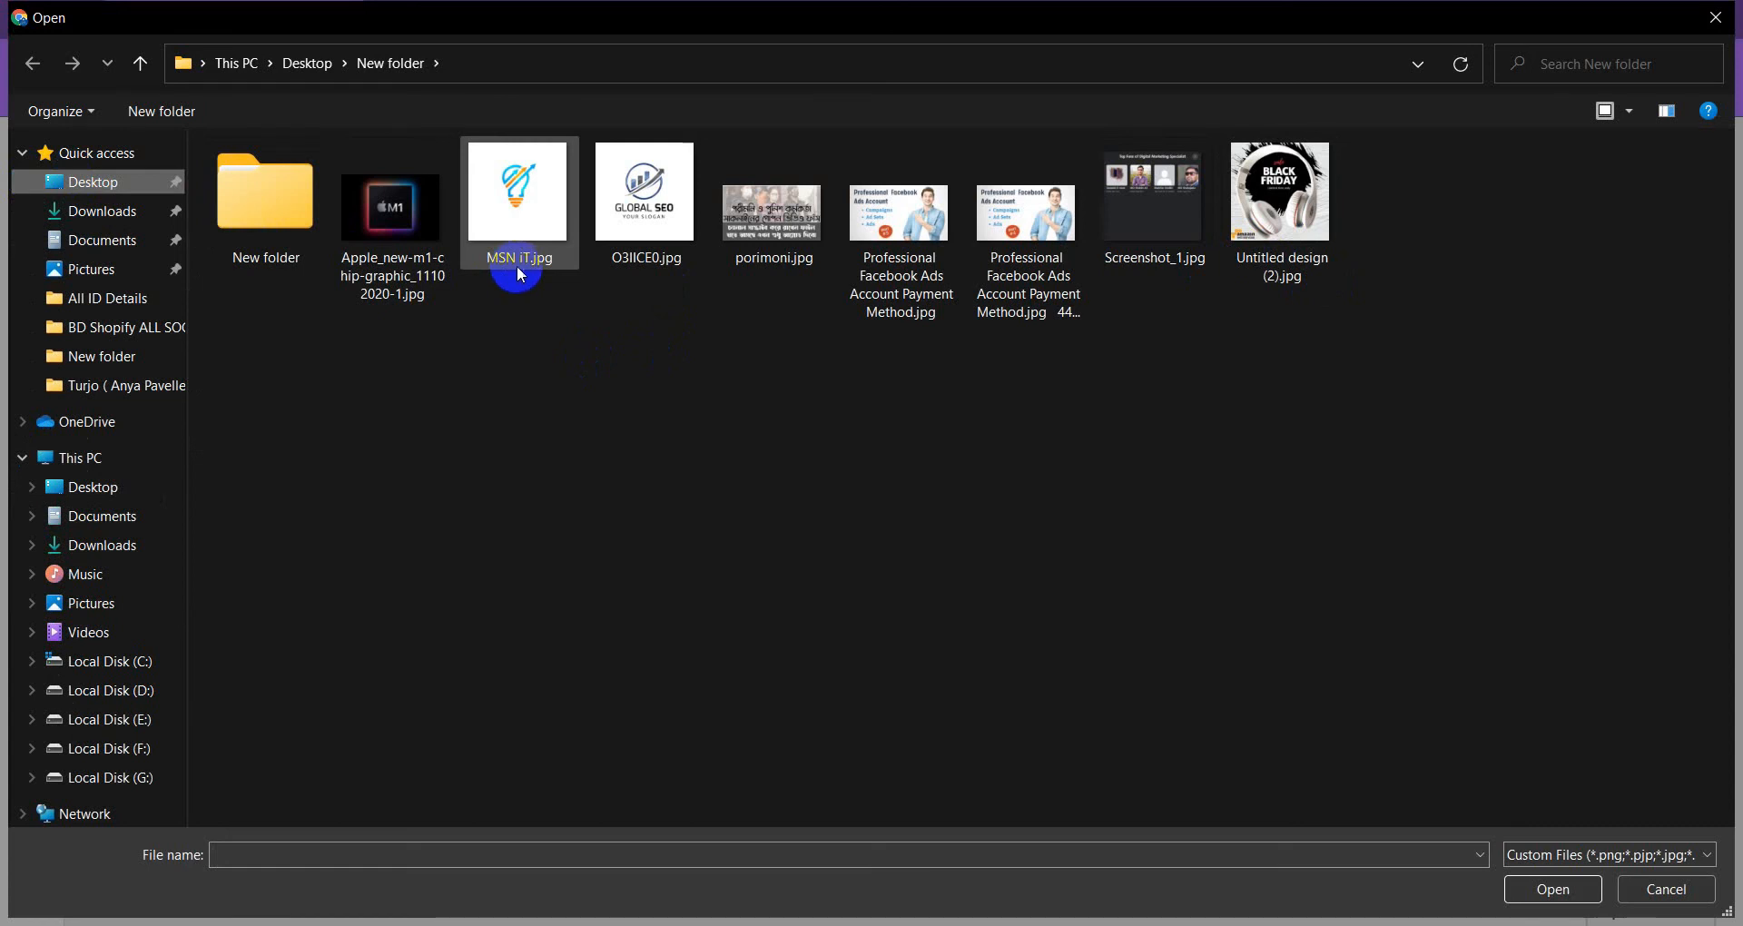
click(111, 185)
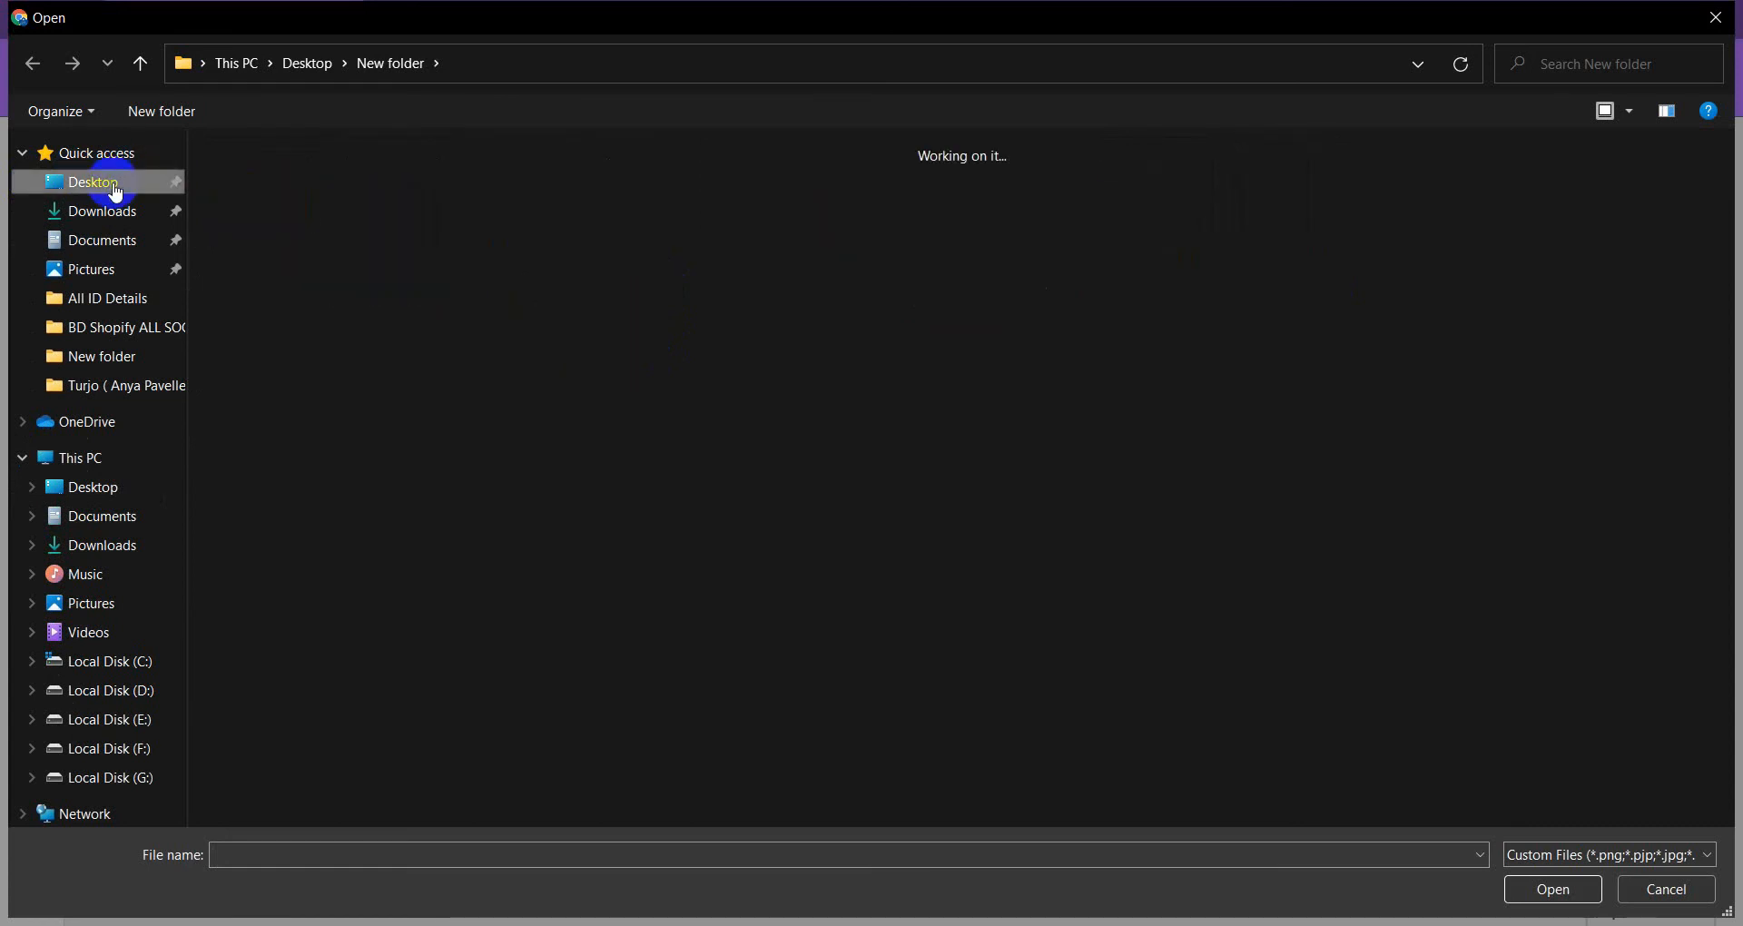
click(70, 186)
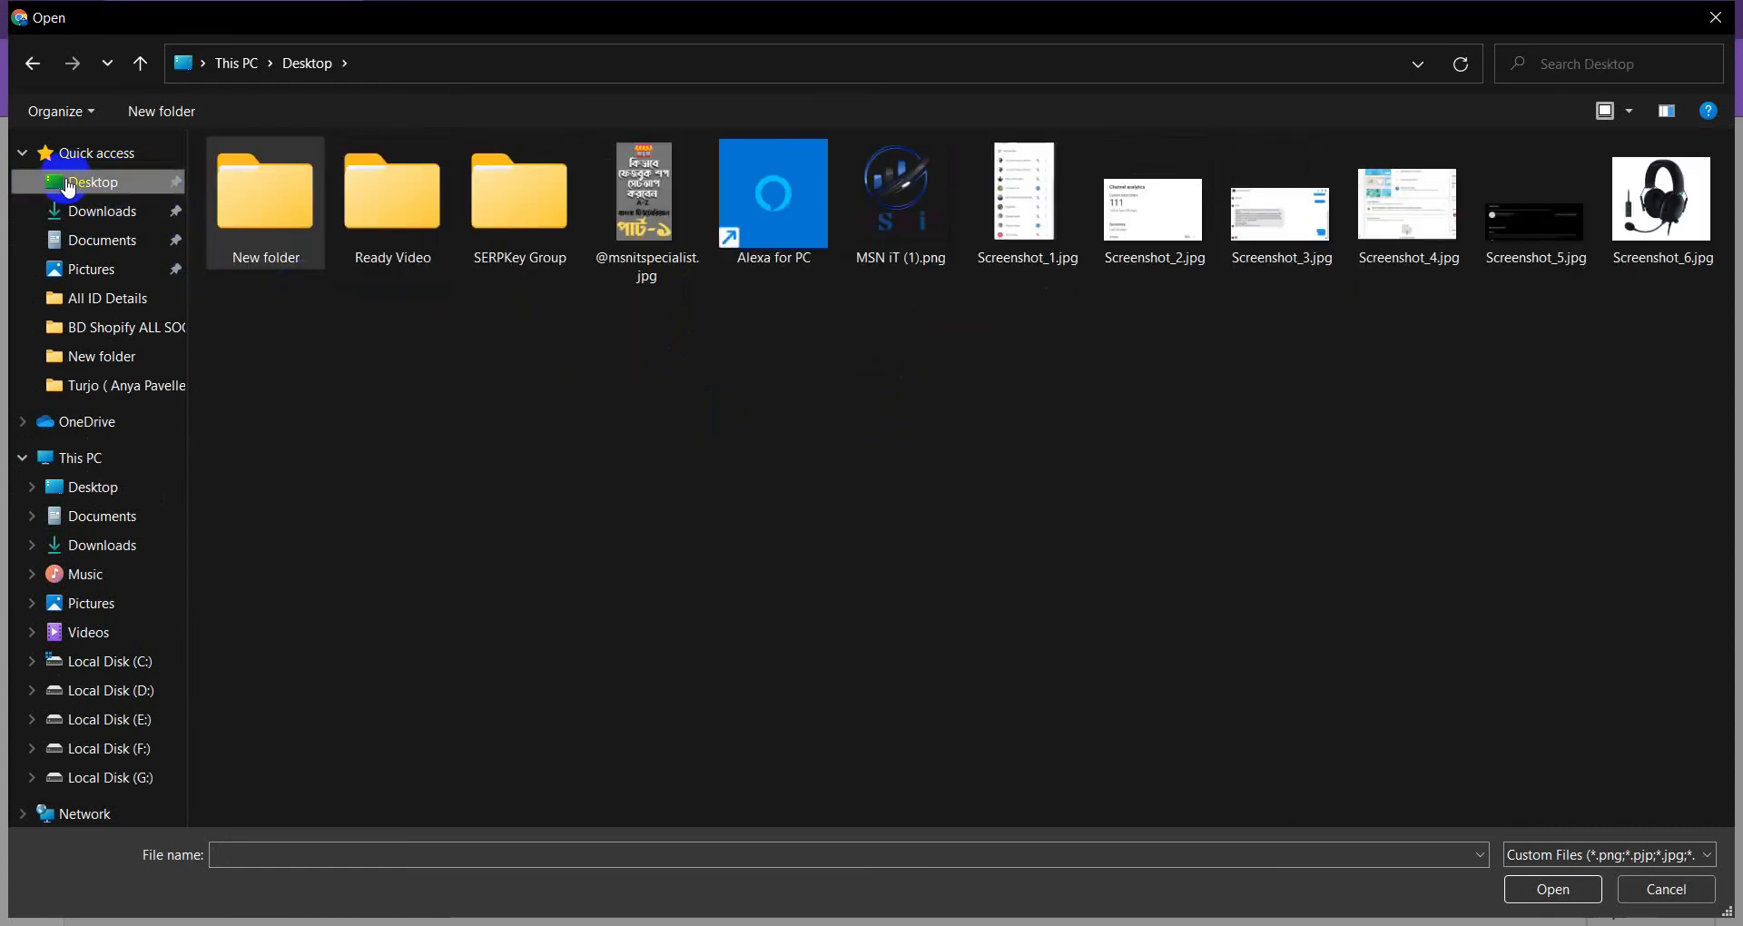
double_click(1670, 213)
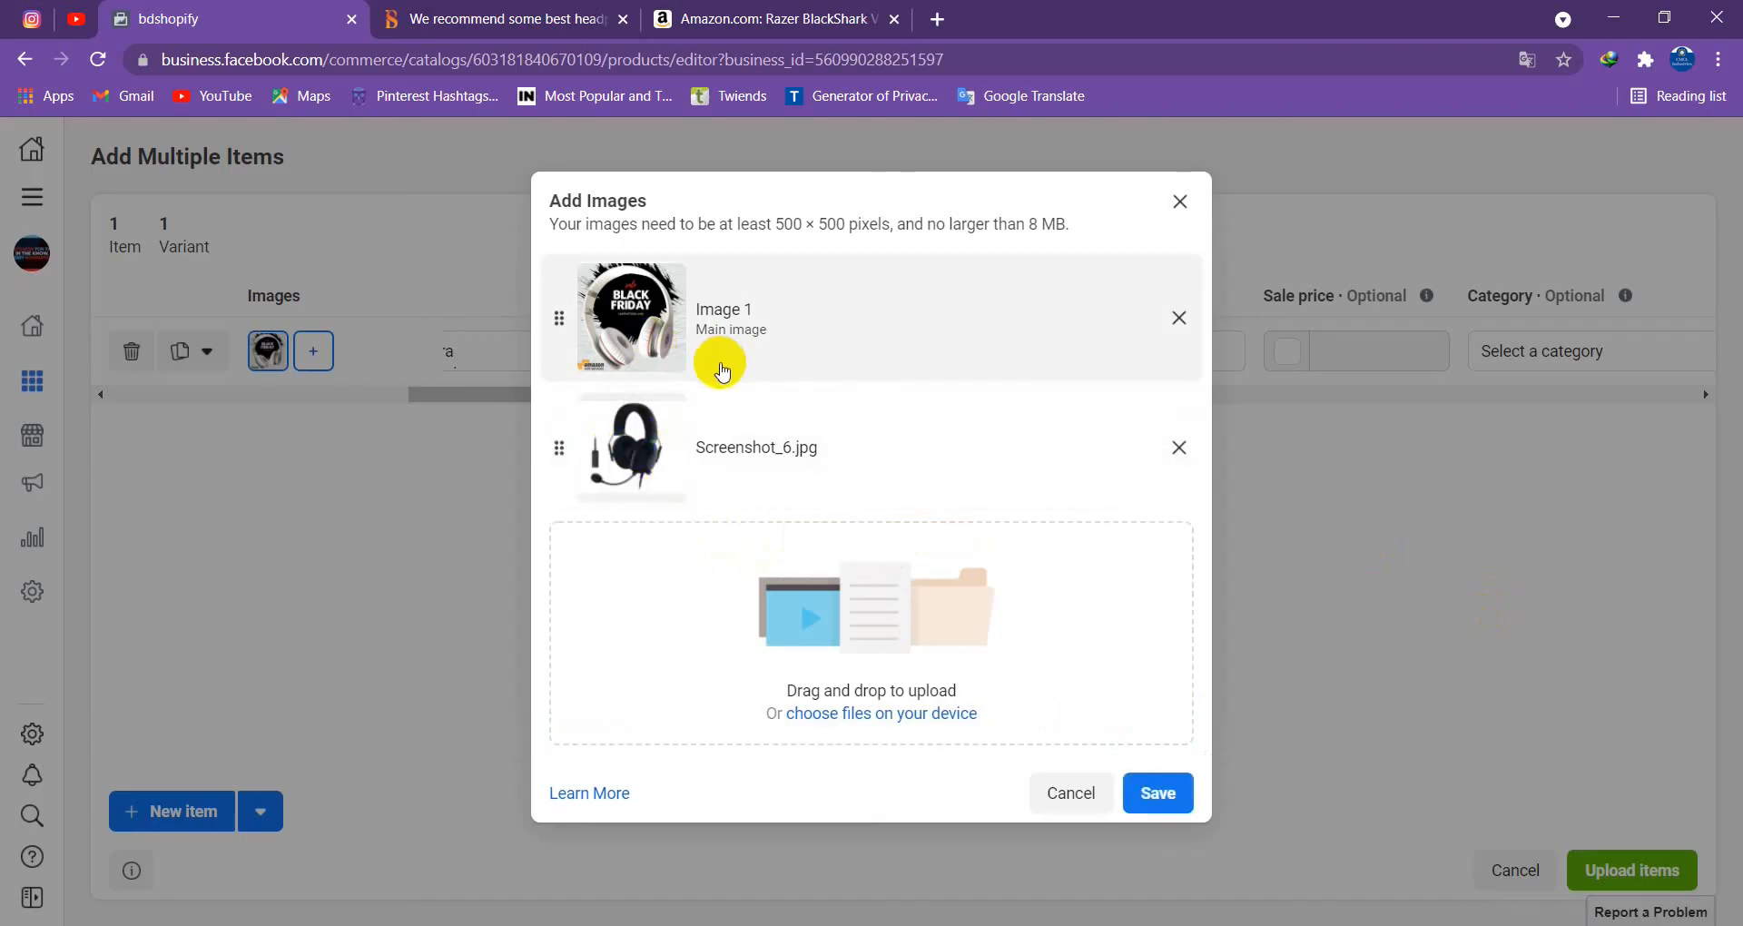
click(1156, 807)
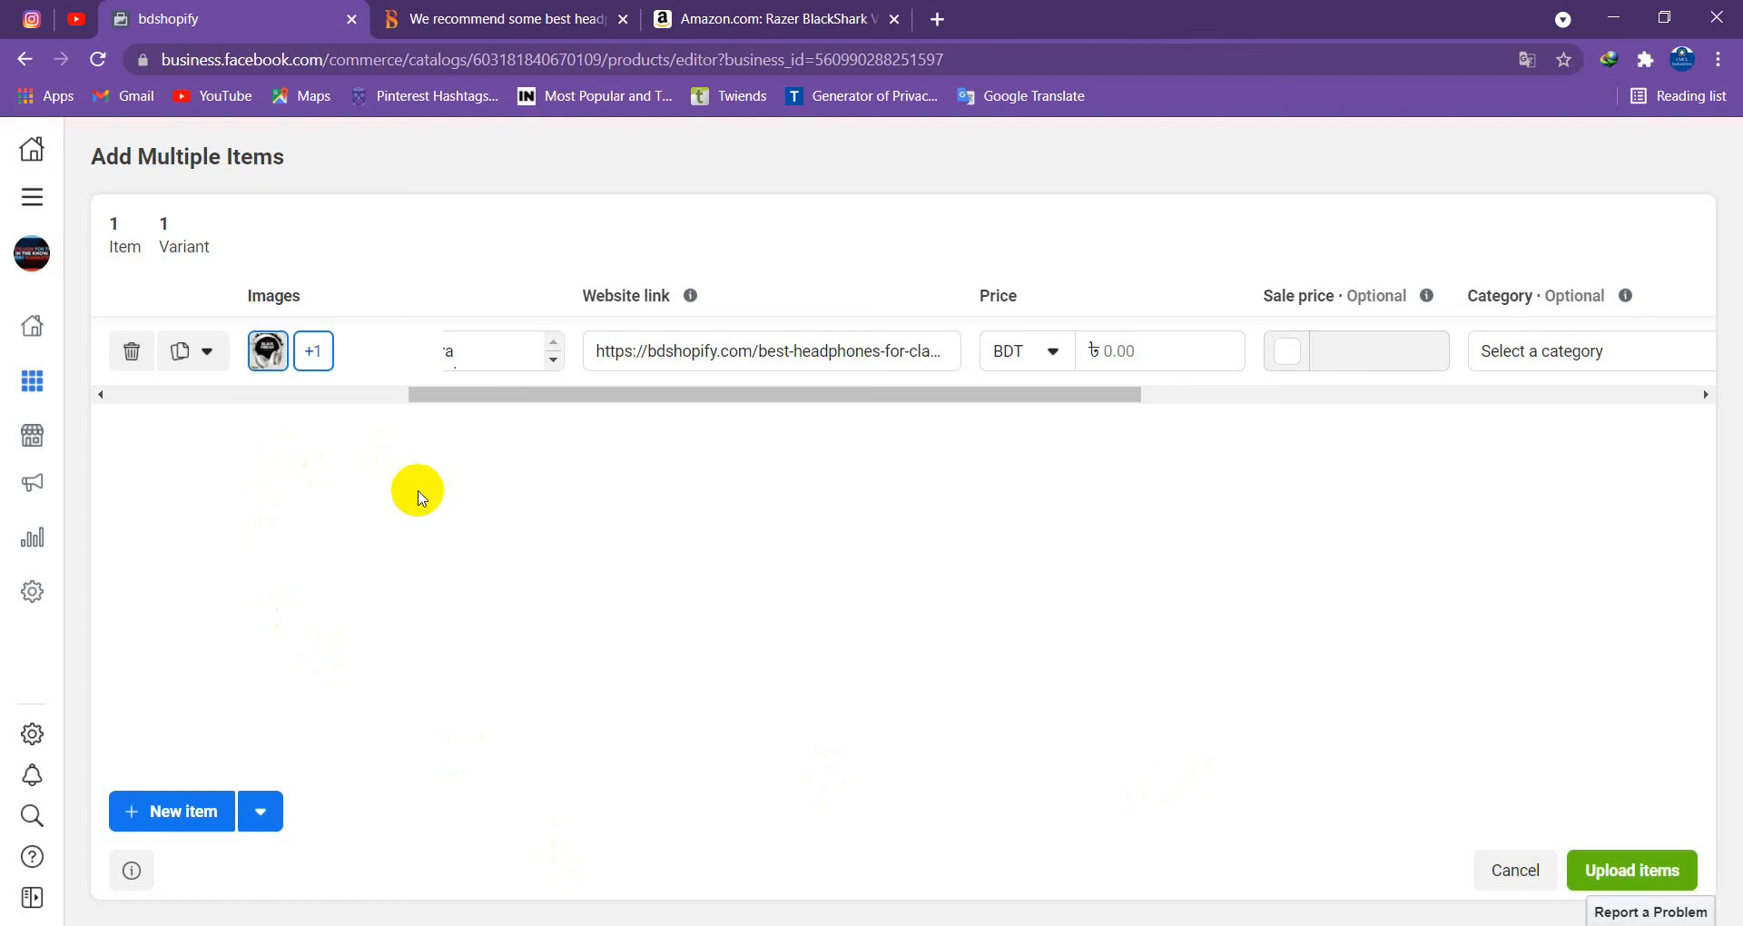
click(313, 350)
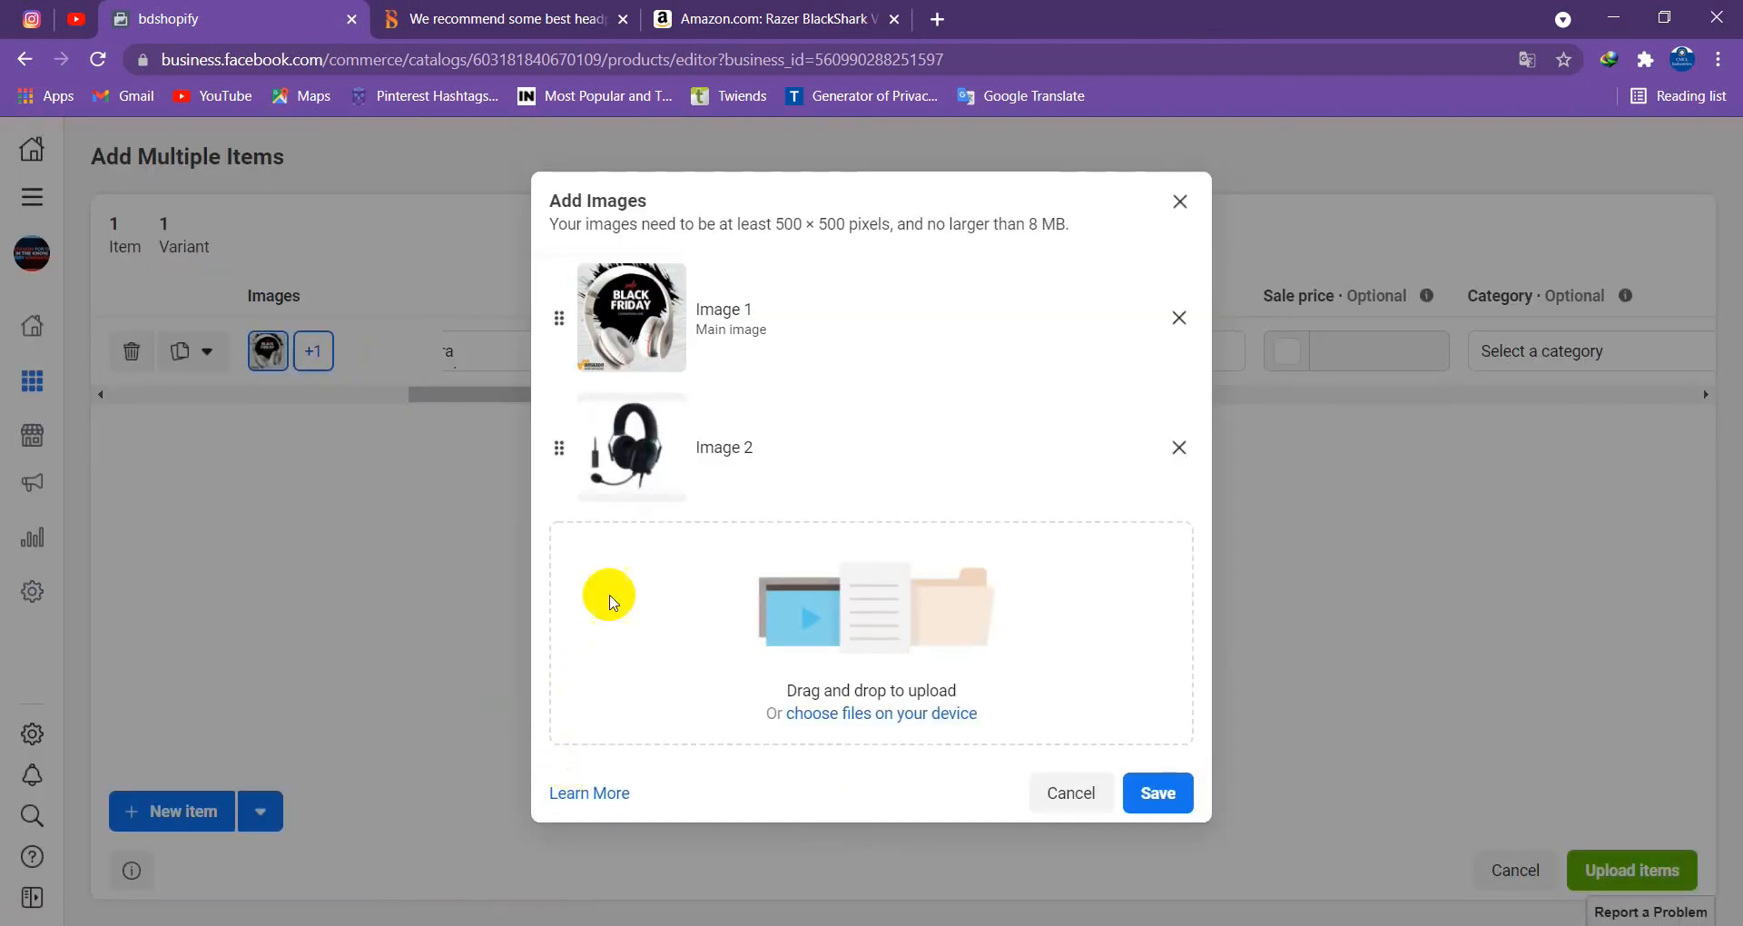
click(1157, 792)
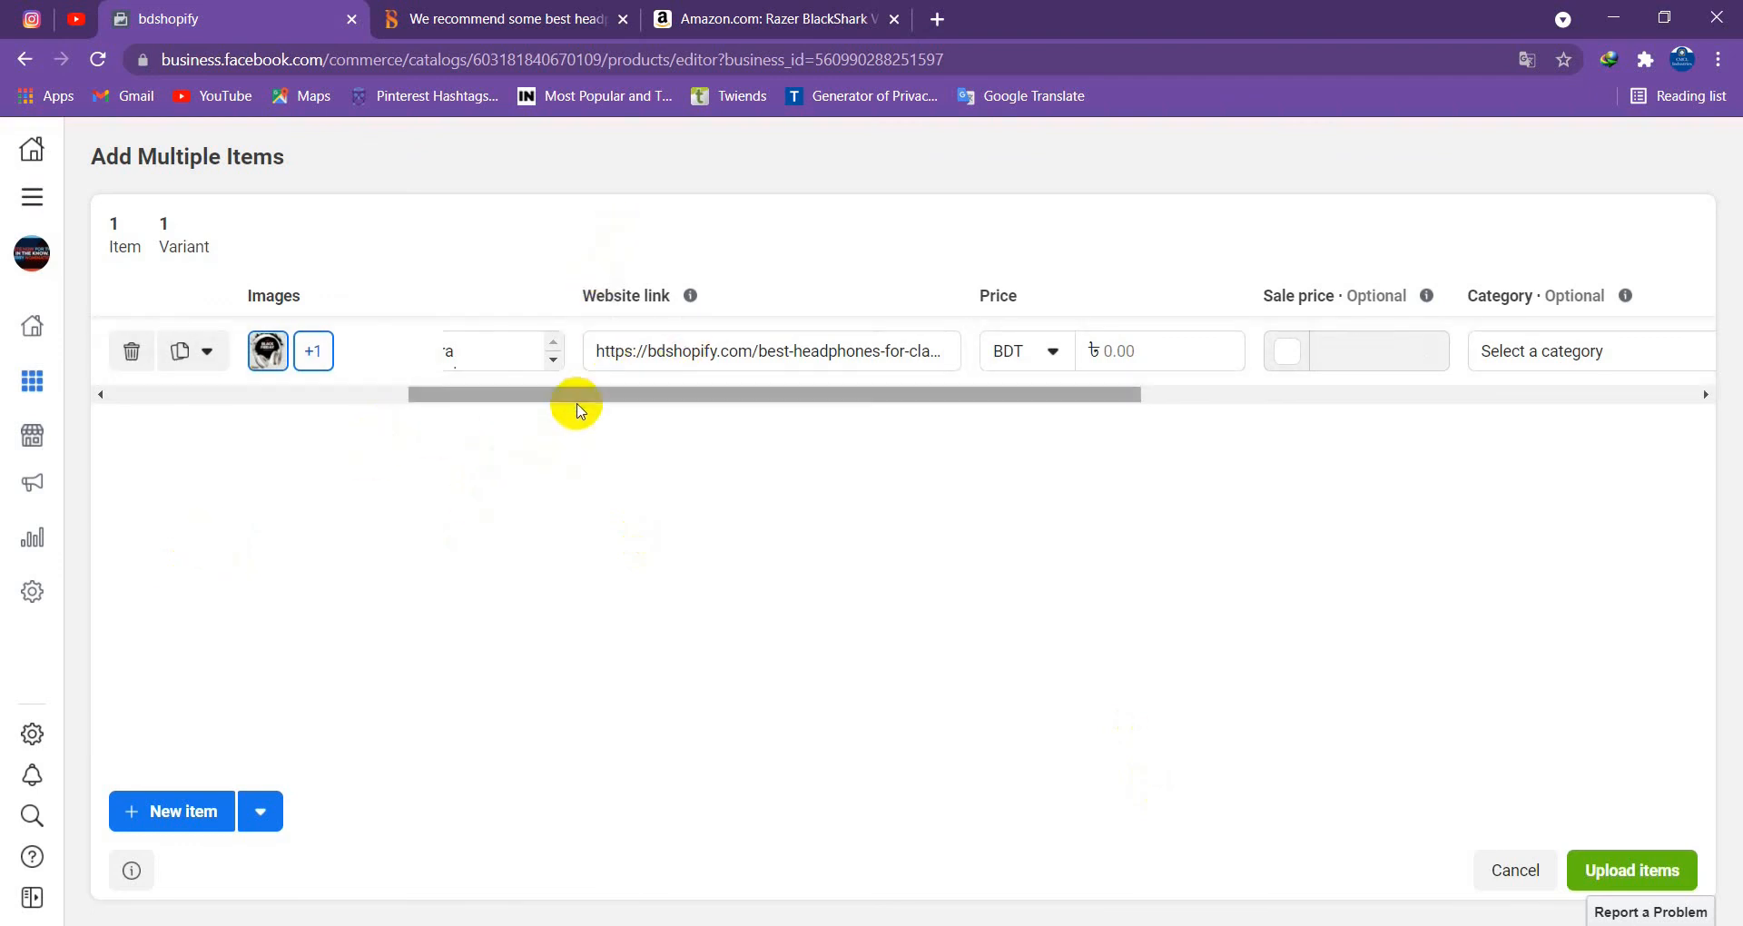
Bring up the catalog item's Price field and review the bdshopify headphones post and the Amazon headset page for pricing
drag(590, 397, 665, 408)
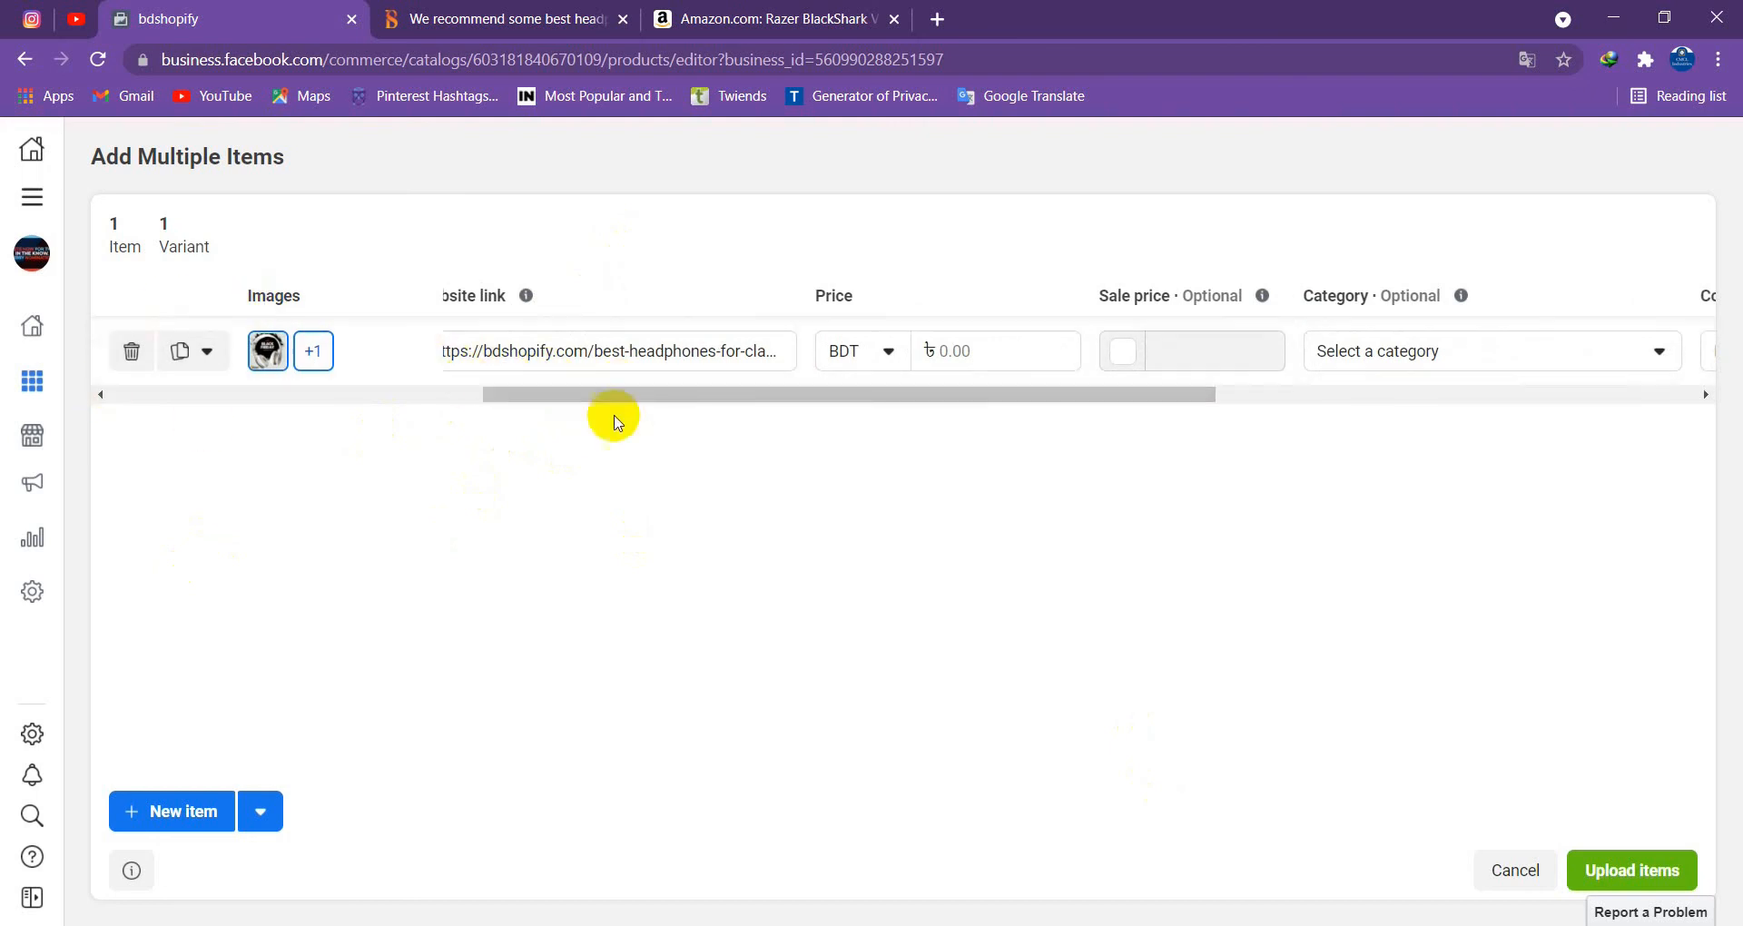
drag(737, 398, 778, 404)
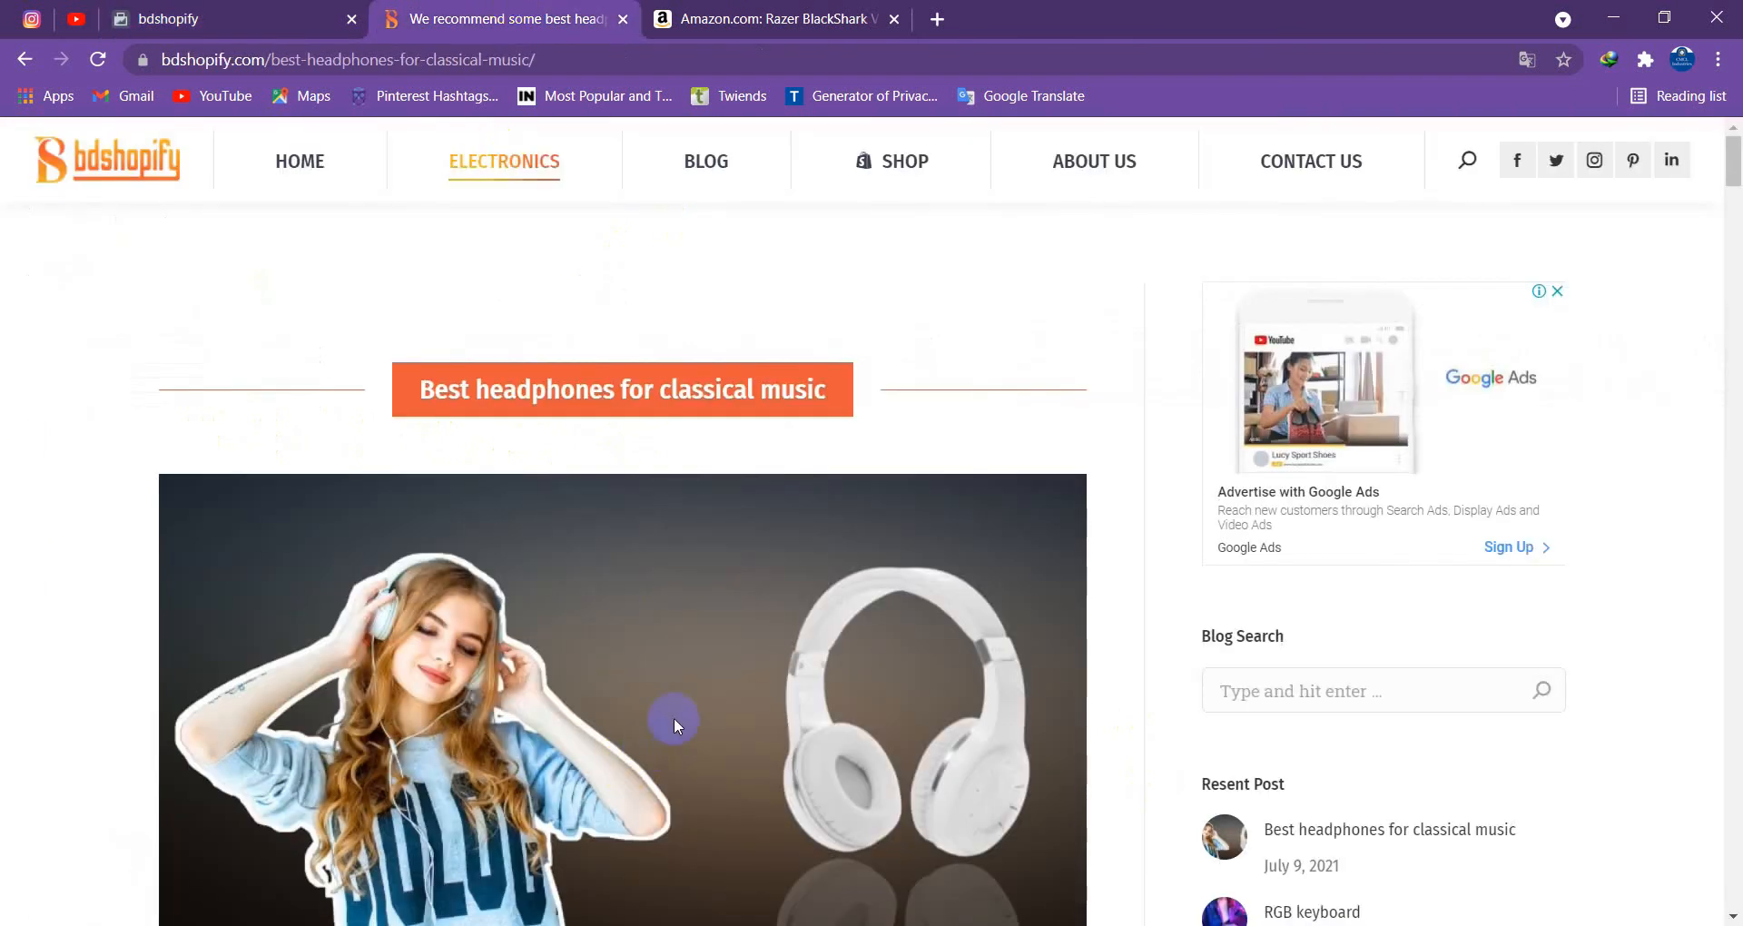
scroll(673, 717, down, 5)
scroll(674, 718, up, 2)
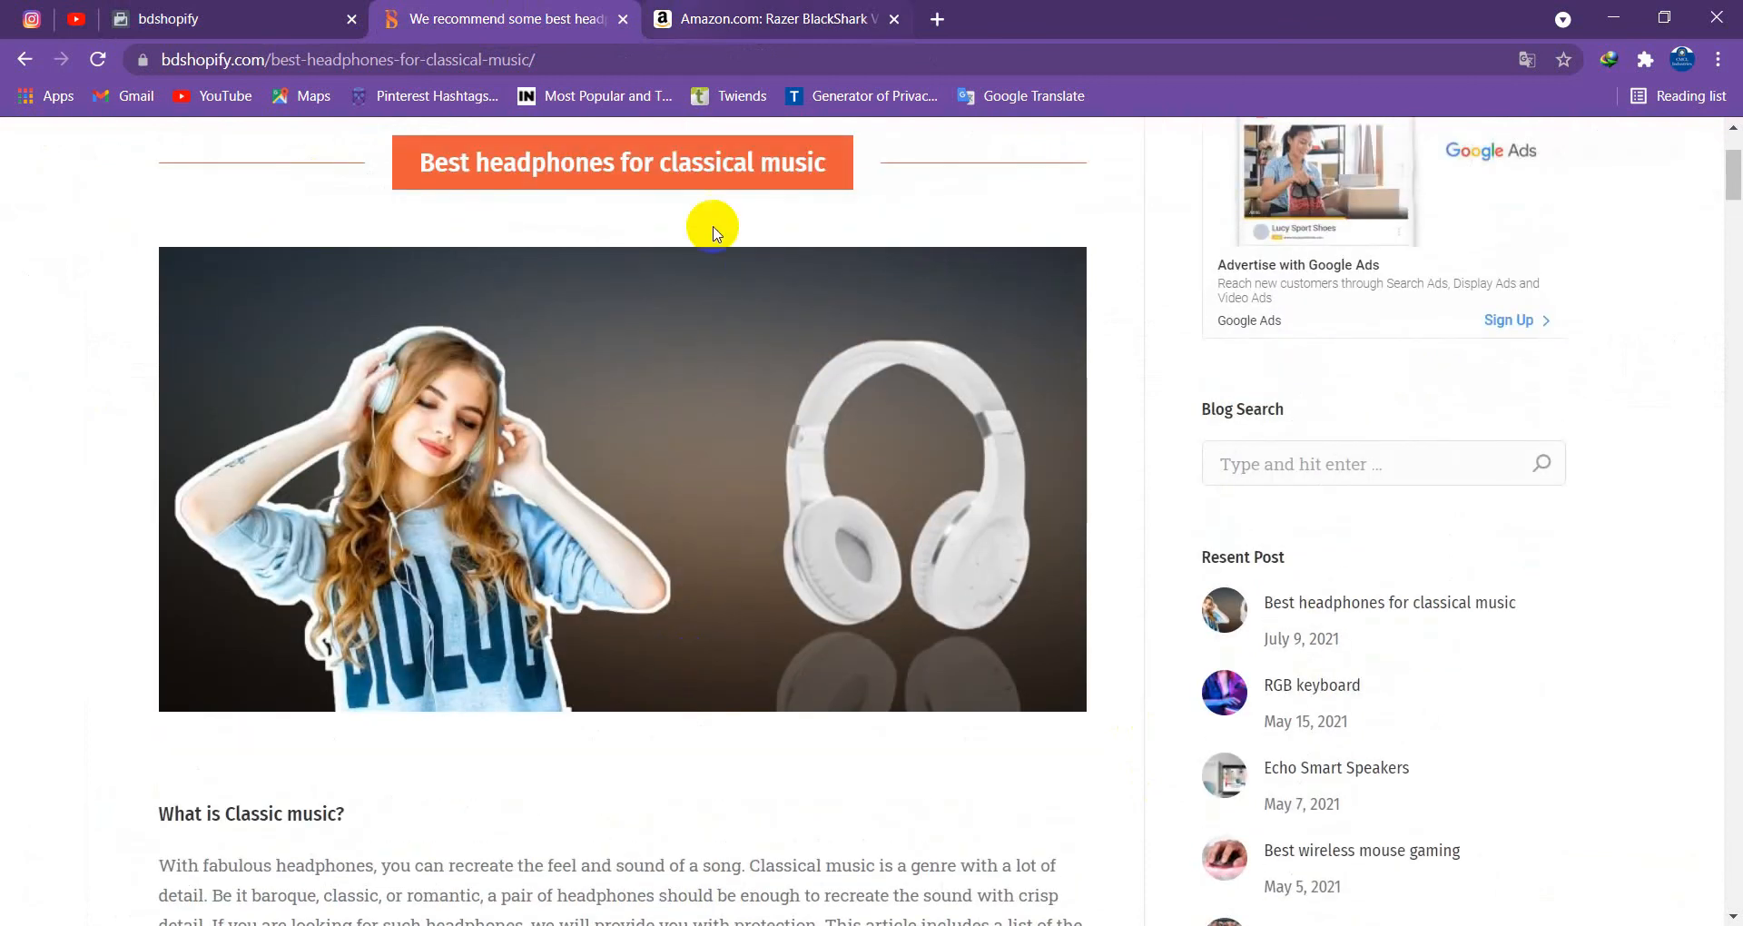
click(848, 15)
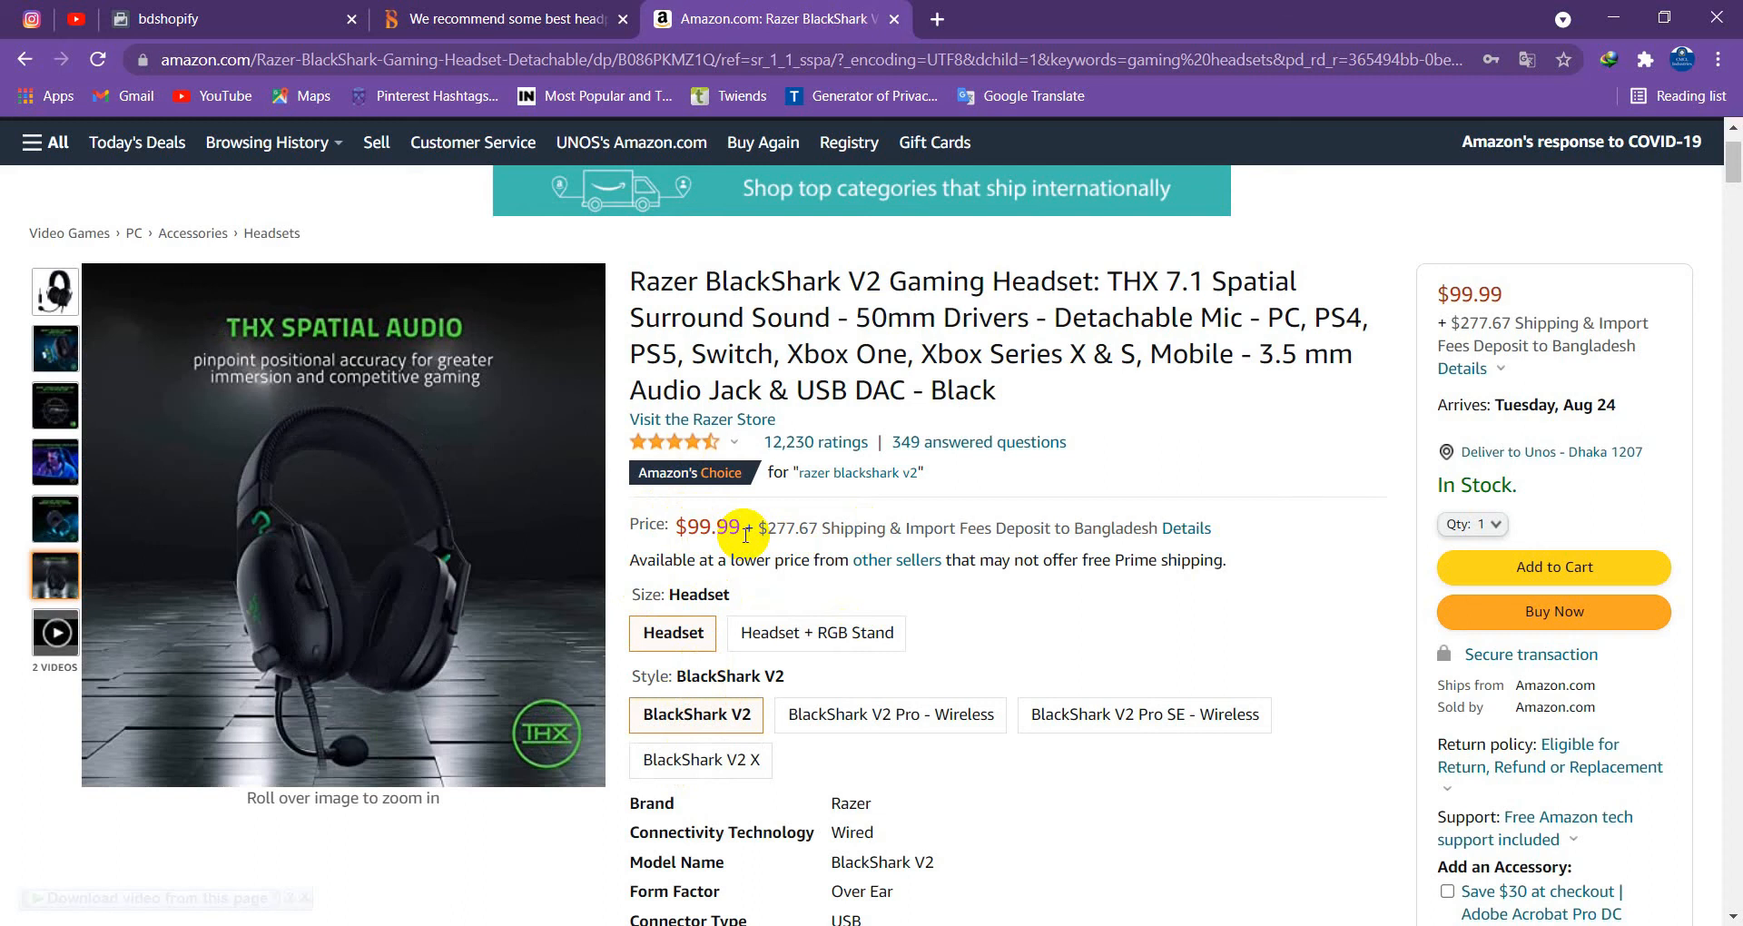
scroll(681, 644, down, 3)
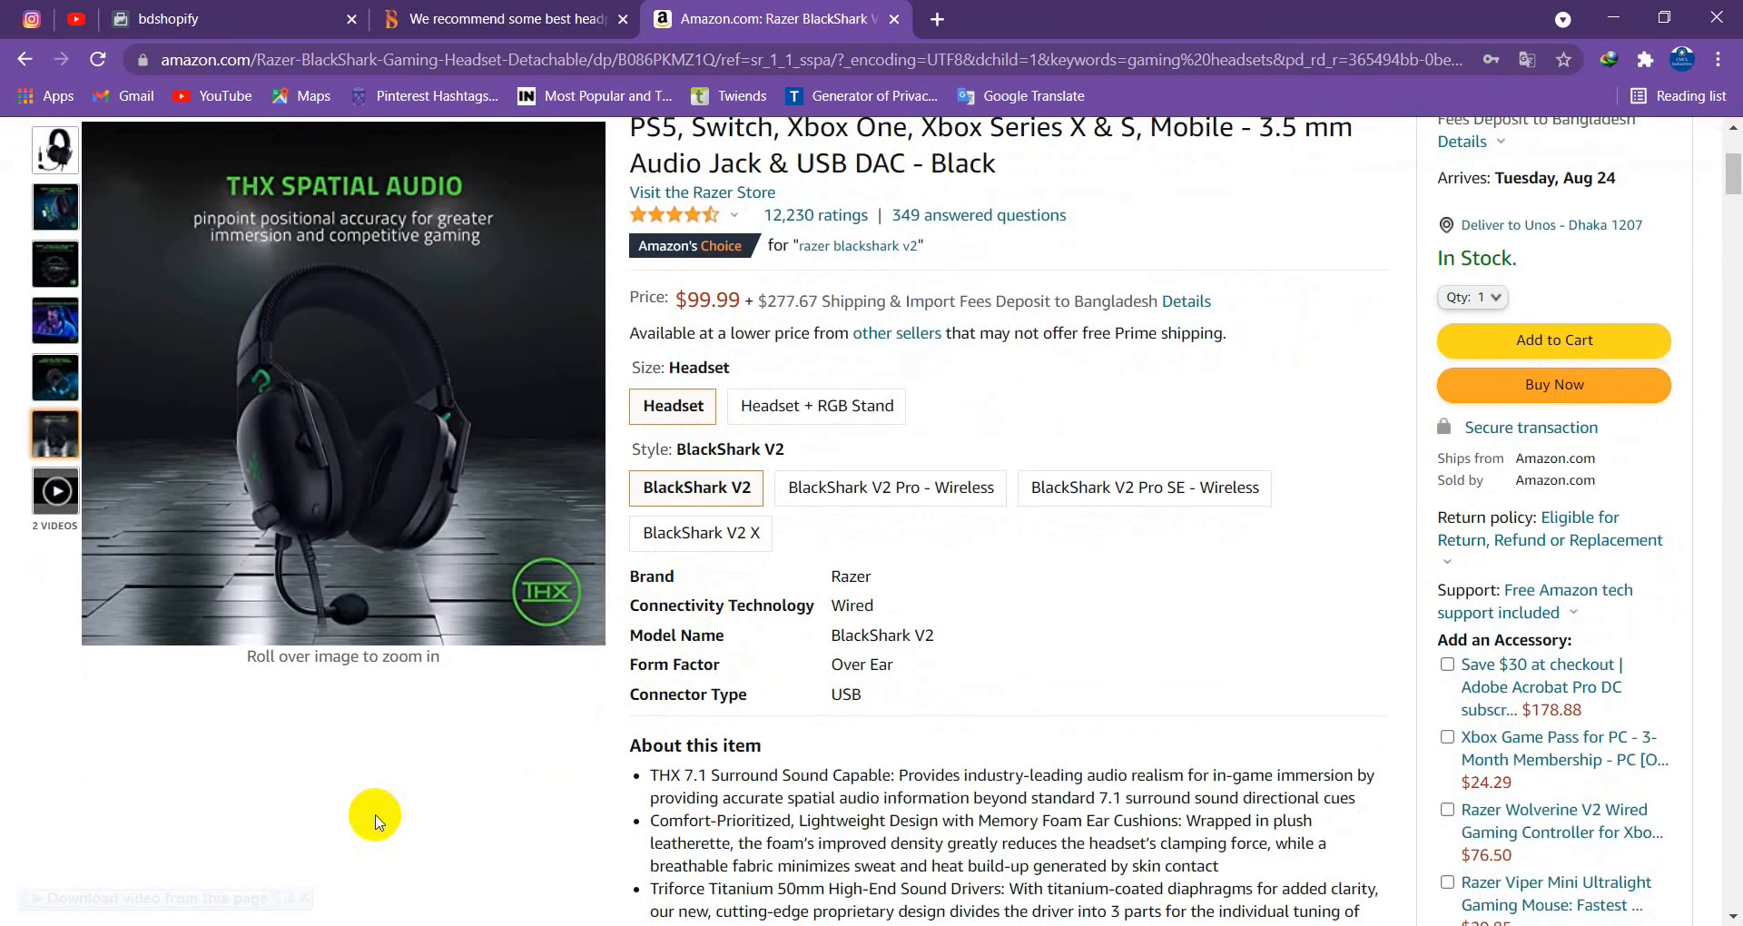
scroll(584, 669, down, 2)
scroll(638, 515, up, 6)
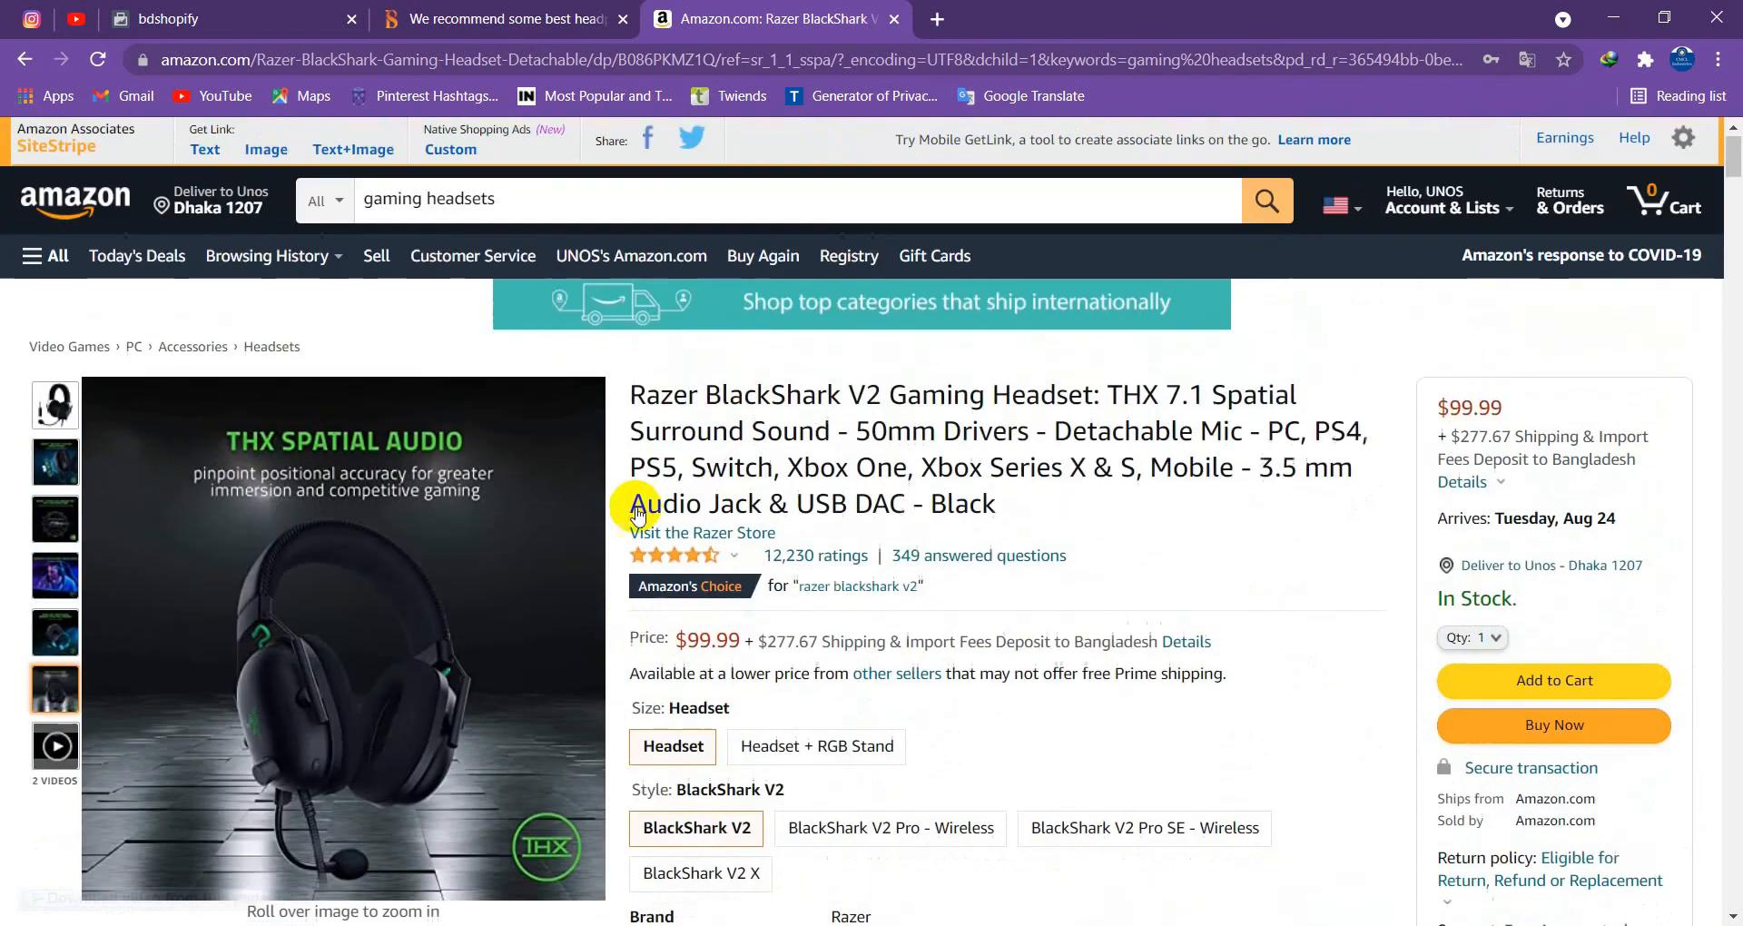
Return to the bdshopify catalog item and examine the currency choices for its price
click(200, 16)
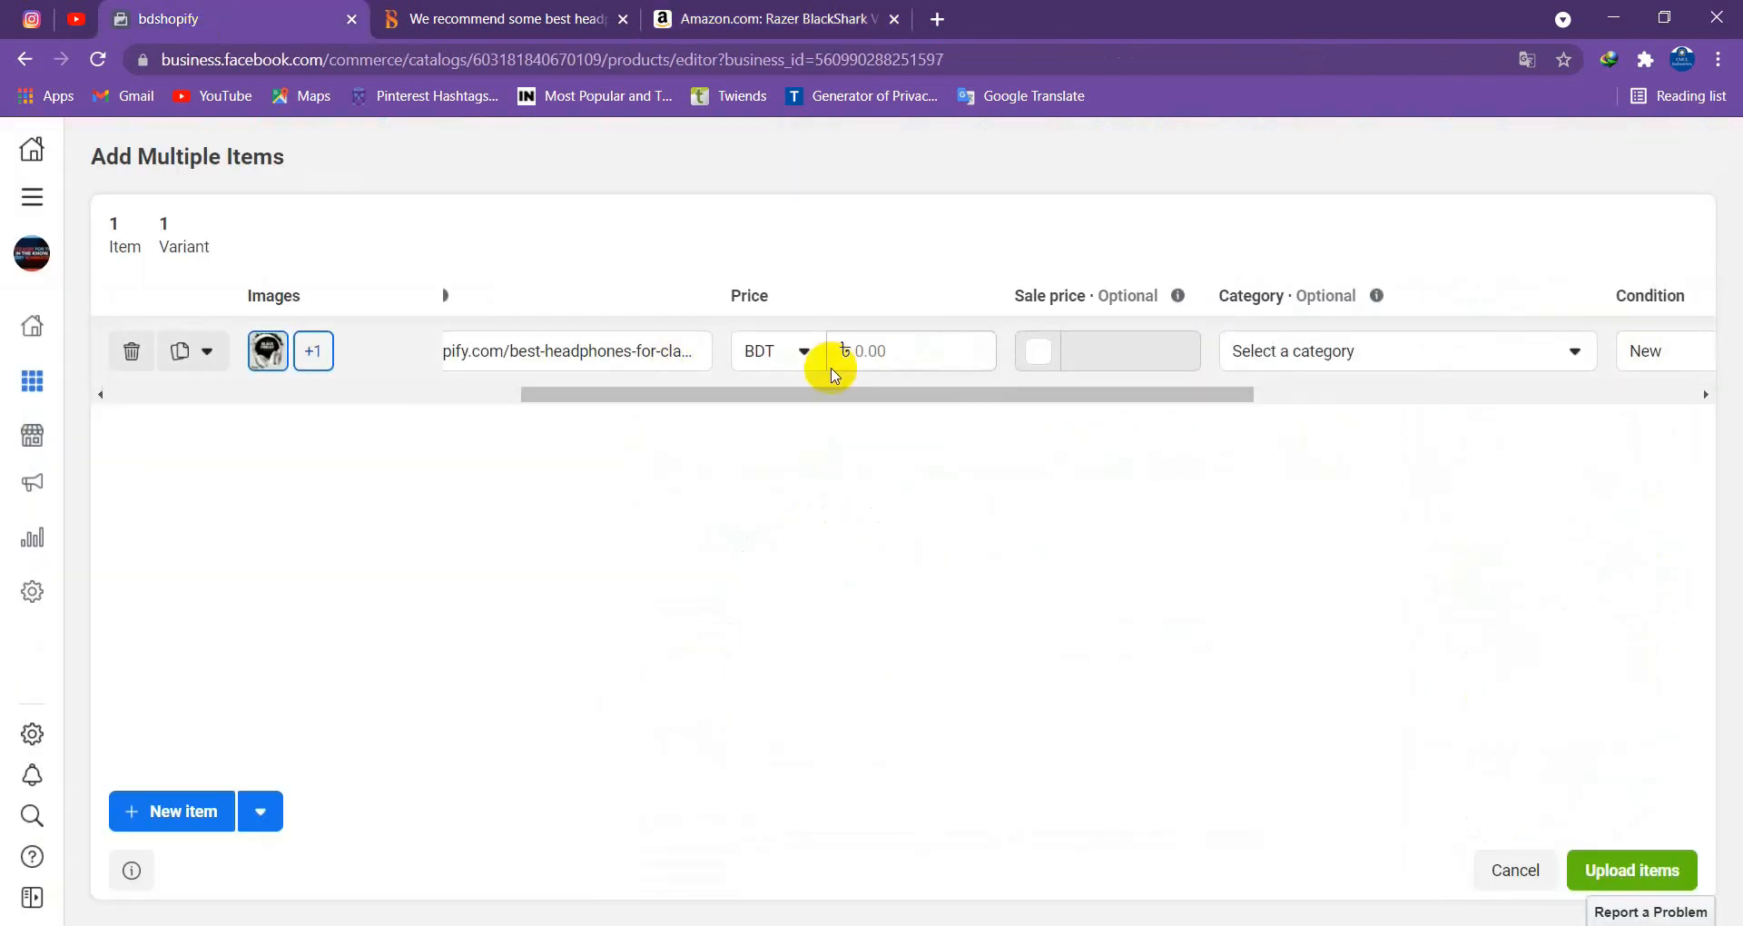
click(863, 351)
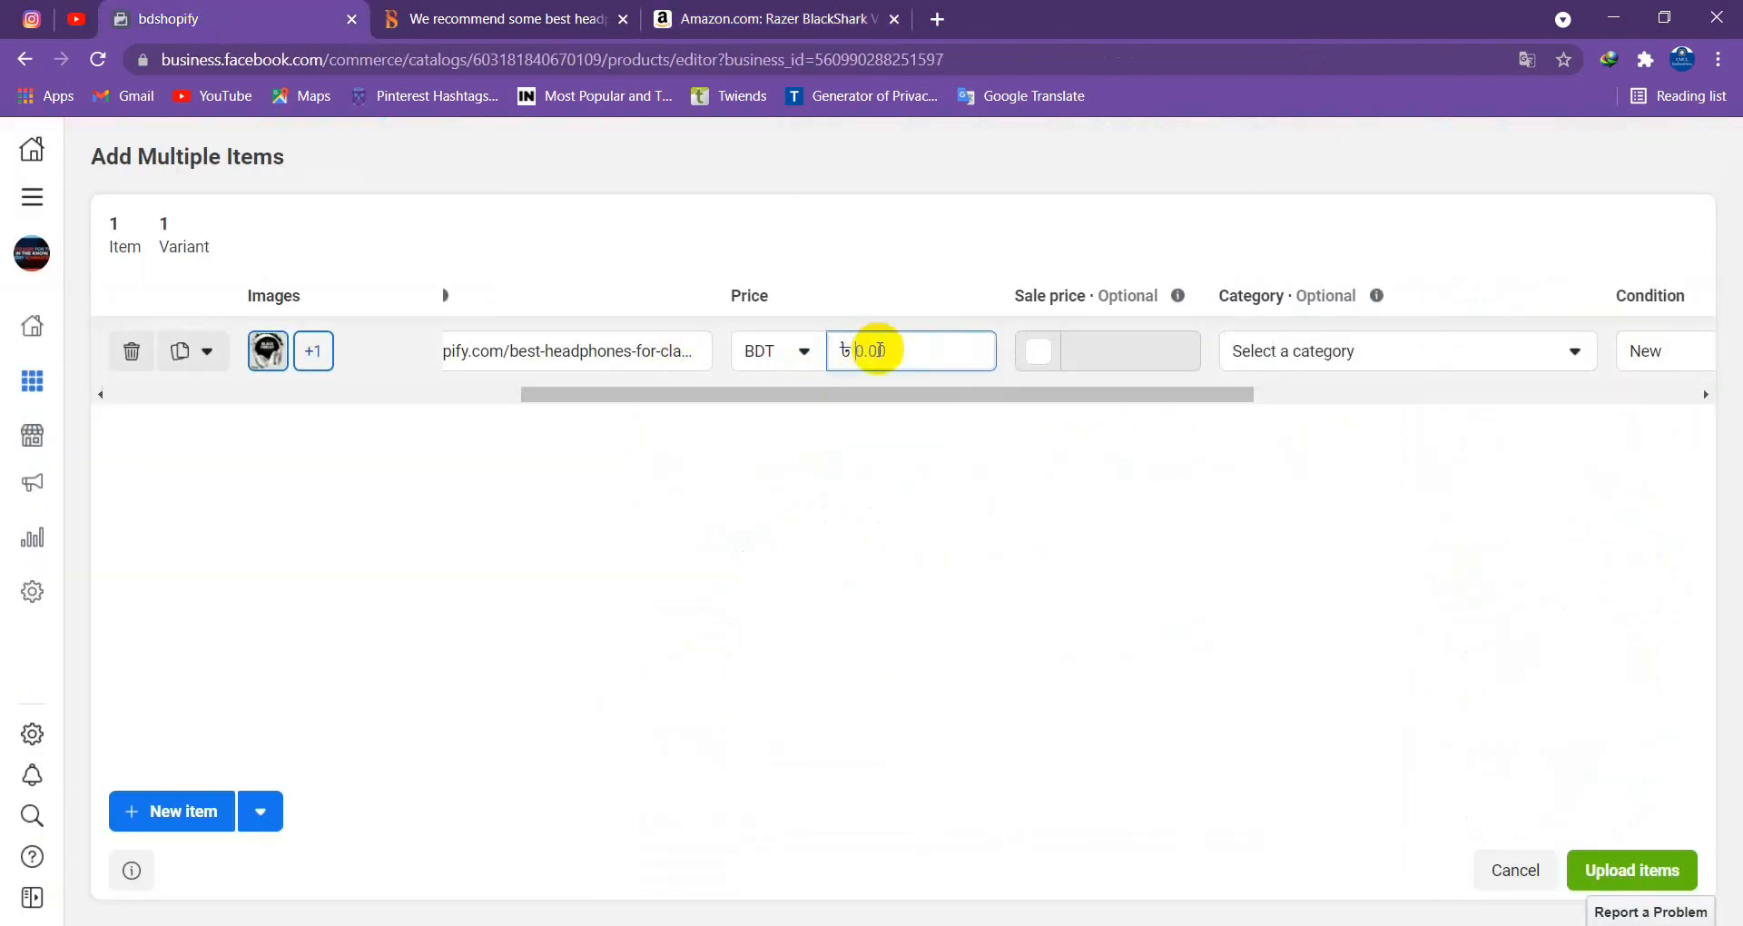
click(771, 363)
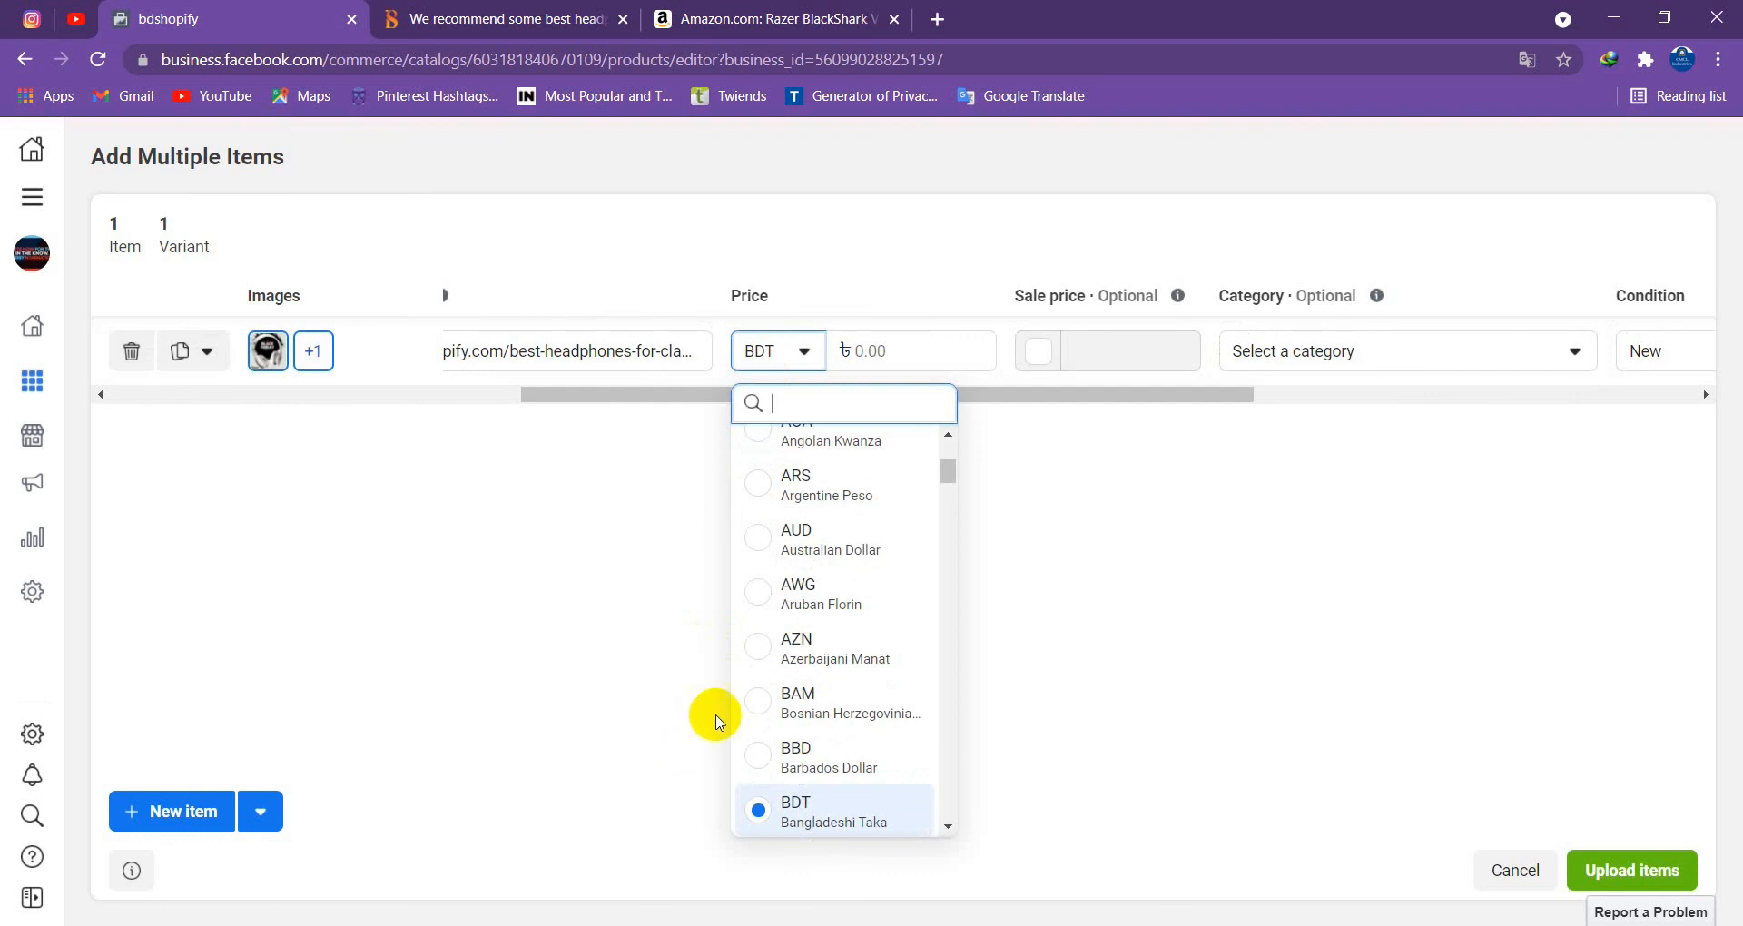
scroll(792, 765, up, 3)
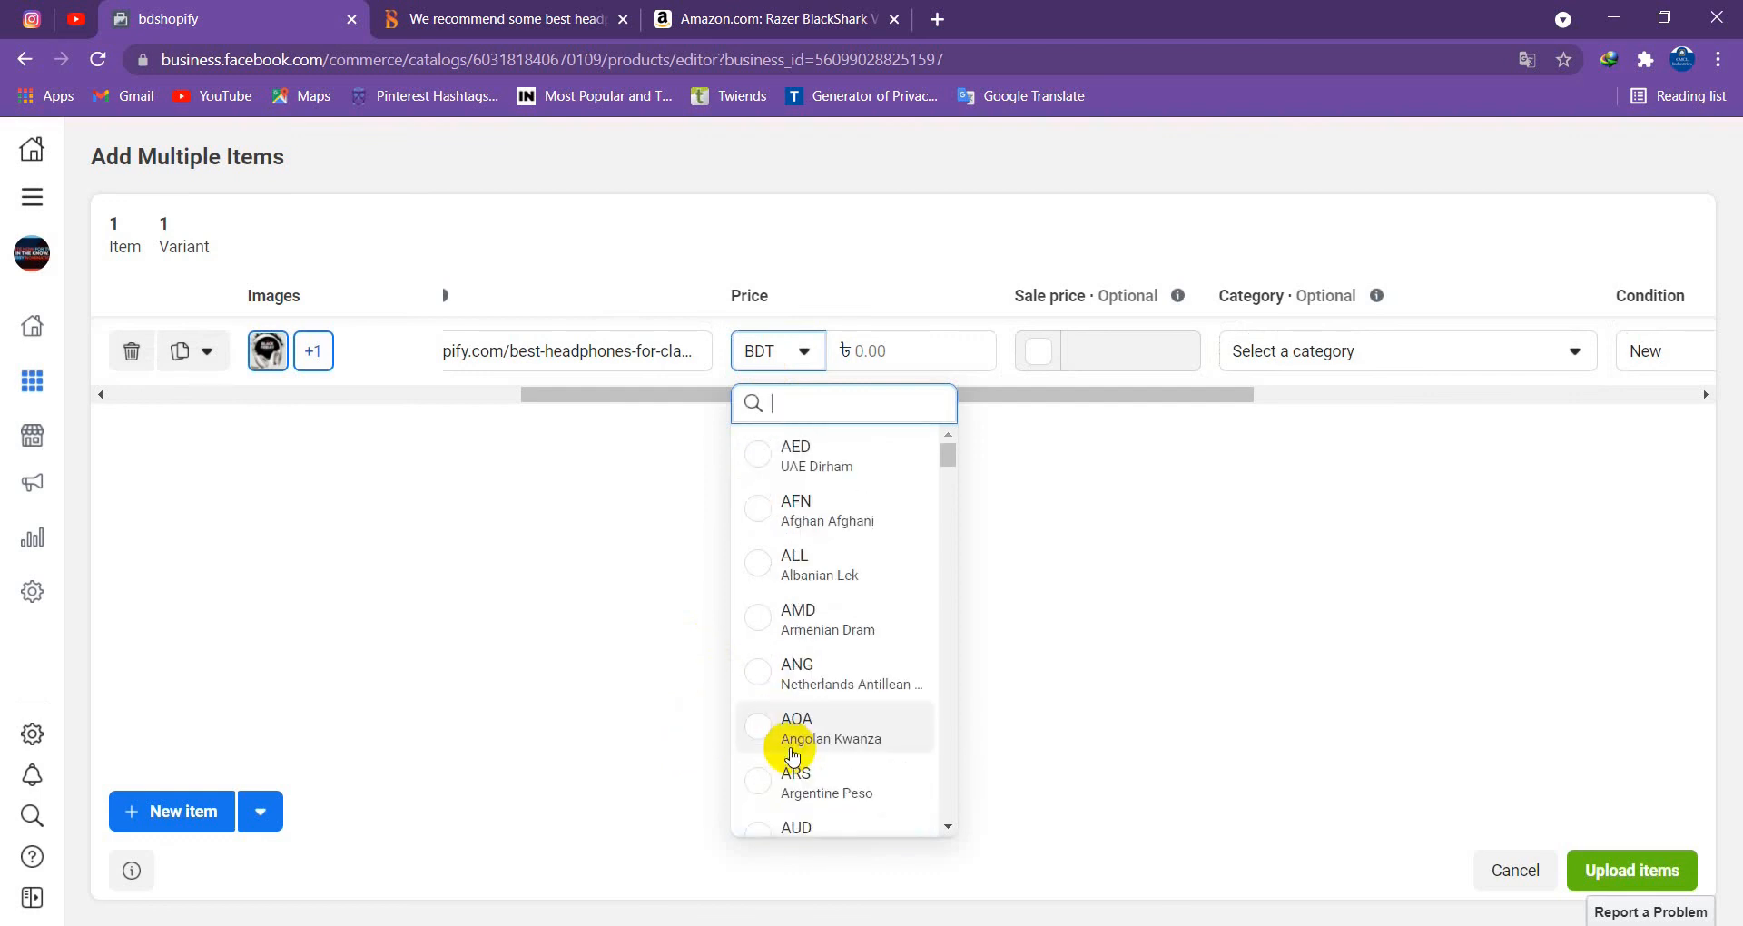
click(779, 359)
click(781, 362)
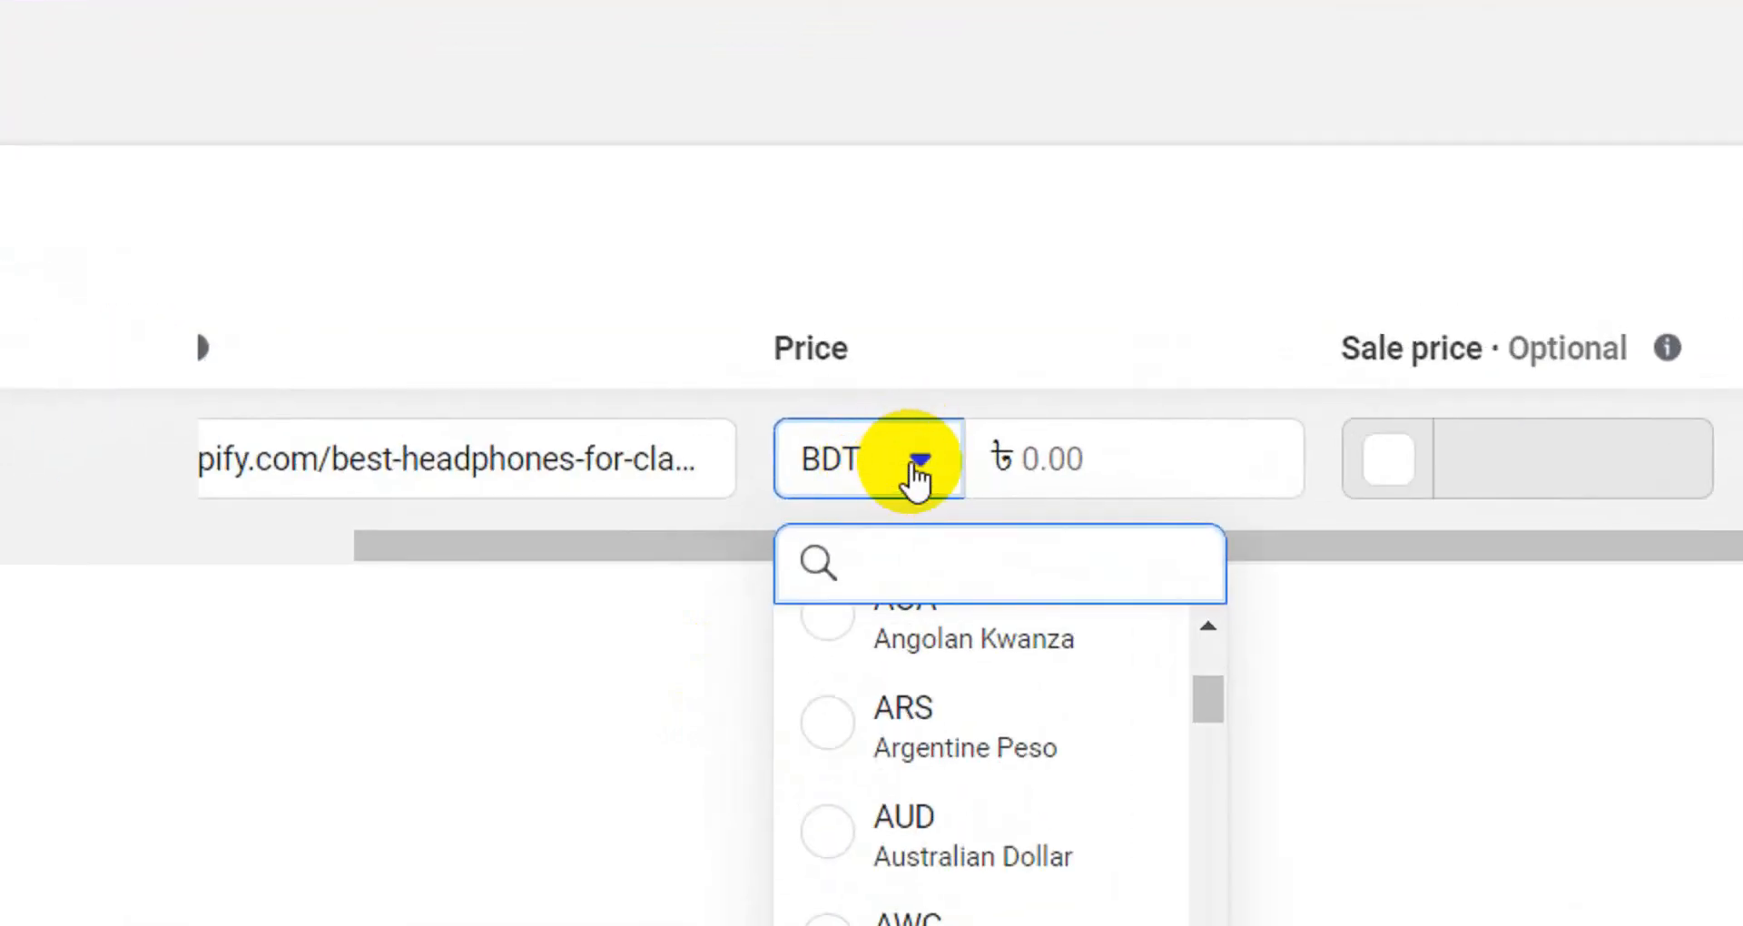
click(927, 460)
click(926, 459)
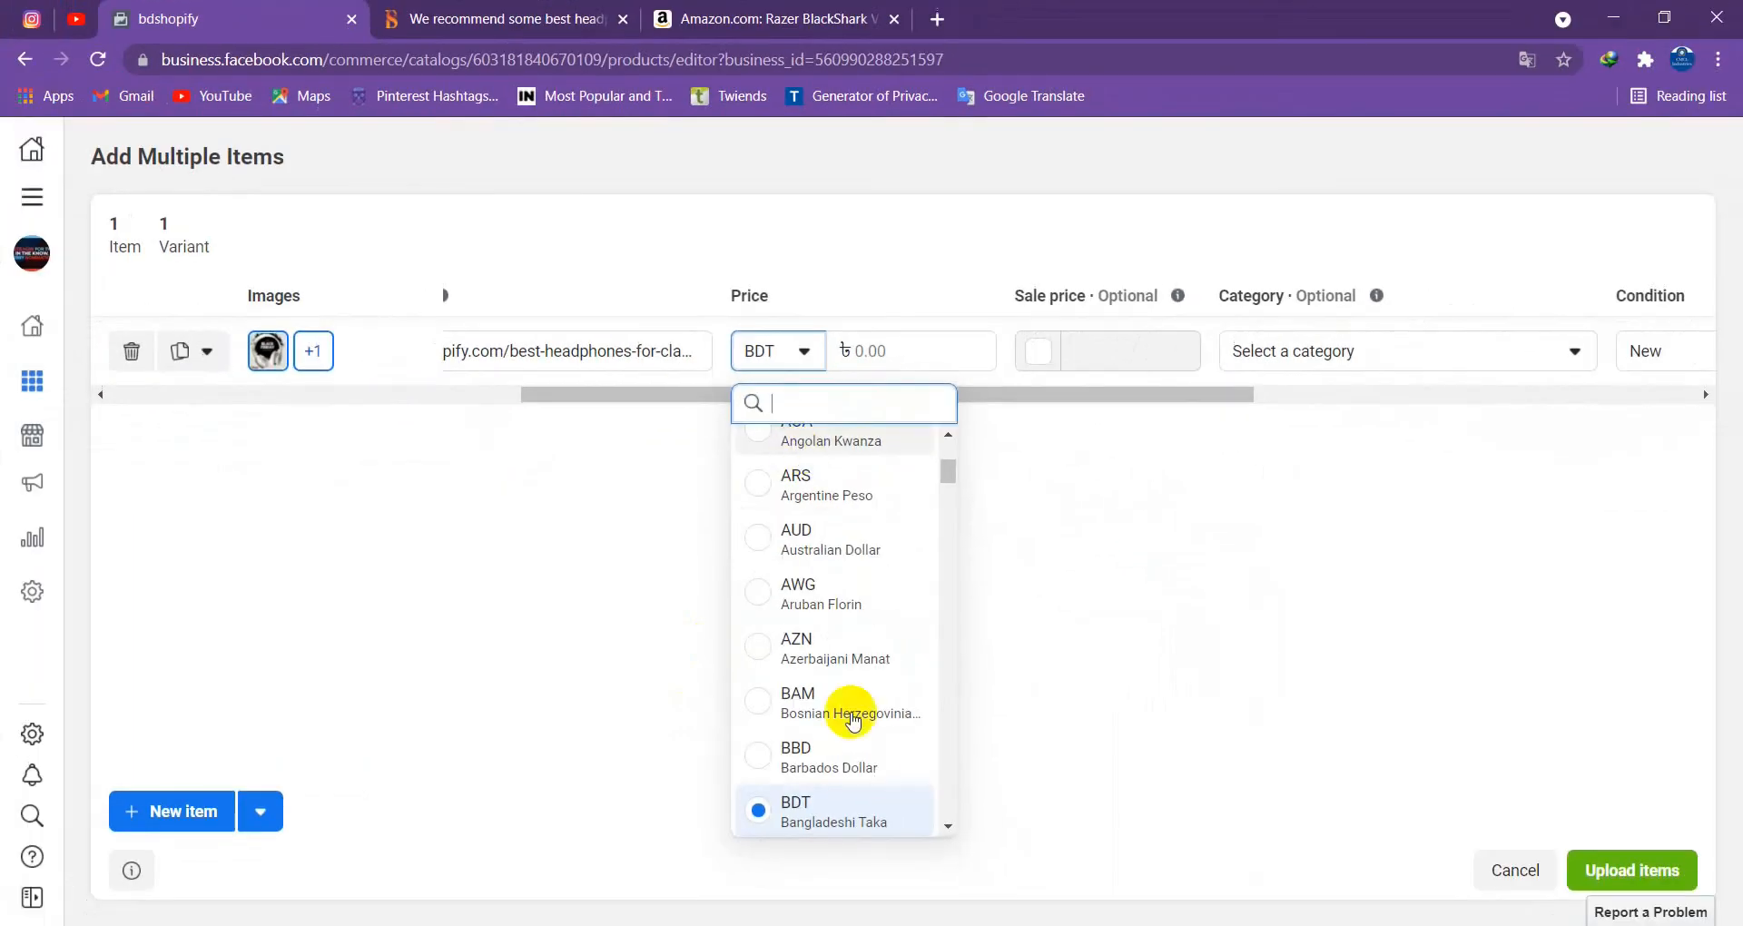
Find USD in the currency list and set it as the item's price currency
scroll(765, 649, up, 3)
scroll(782, 717, down, 3)
scroll(782, 717, down, 20)
scroll(792, 790, down, 20)
scroll(792, 778, down, 15)
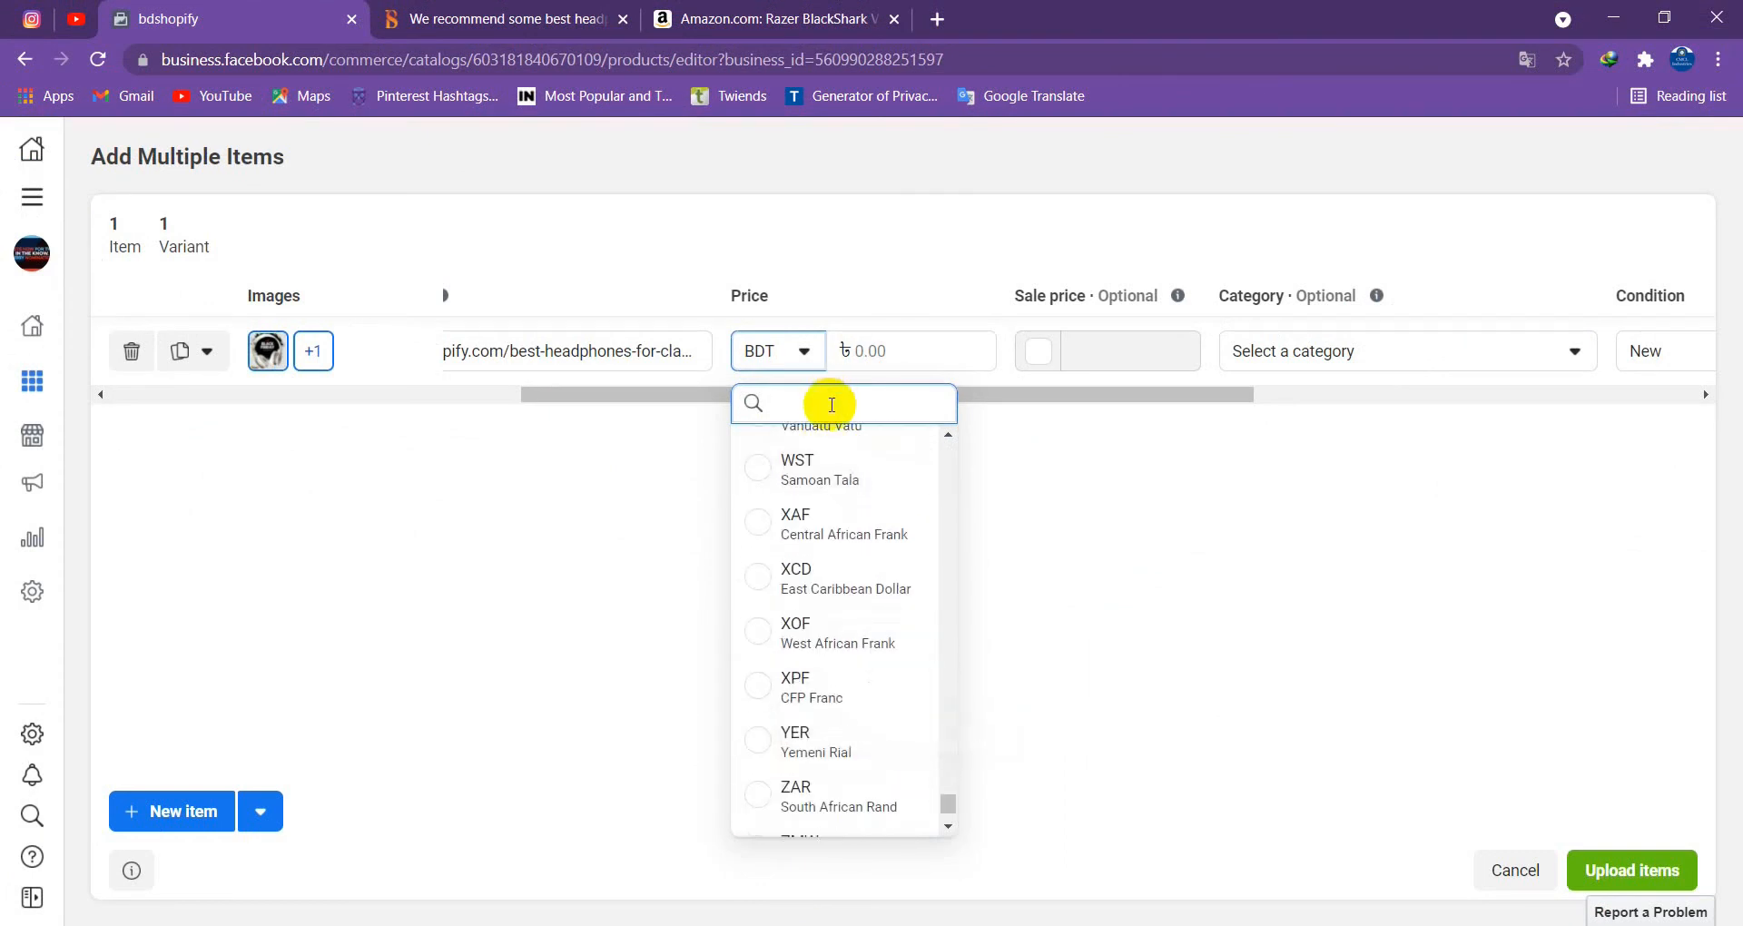
text(USD)
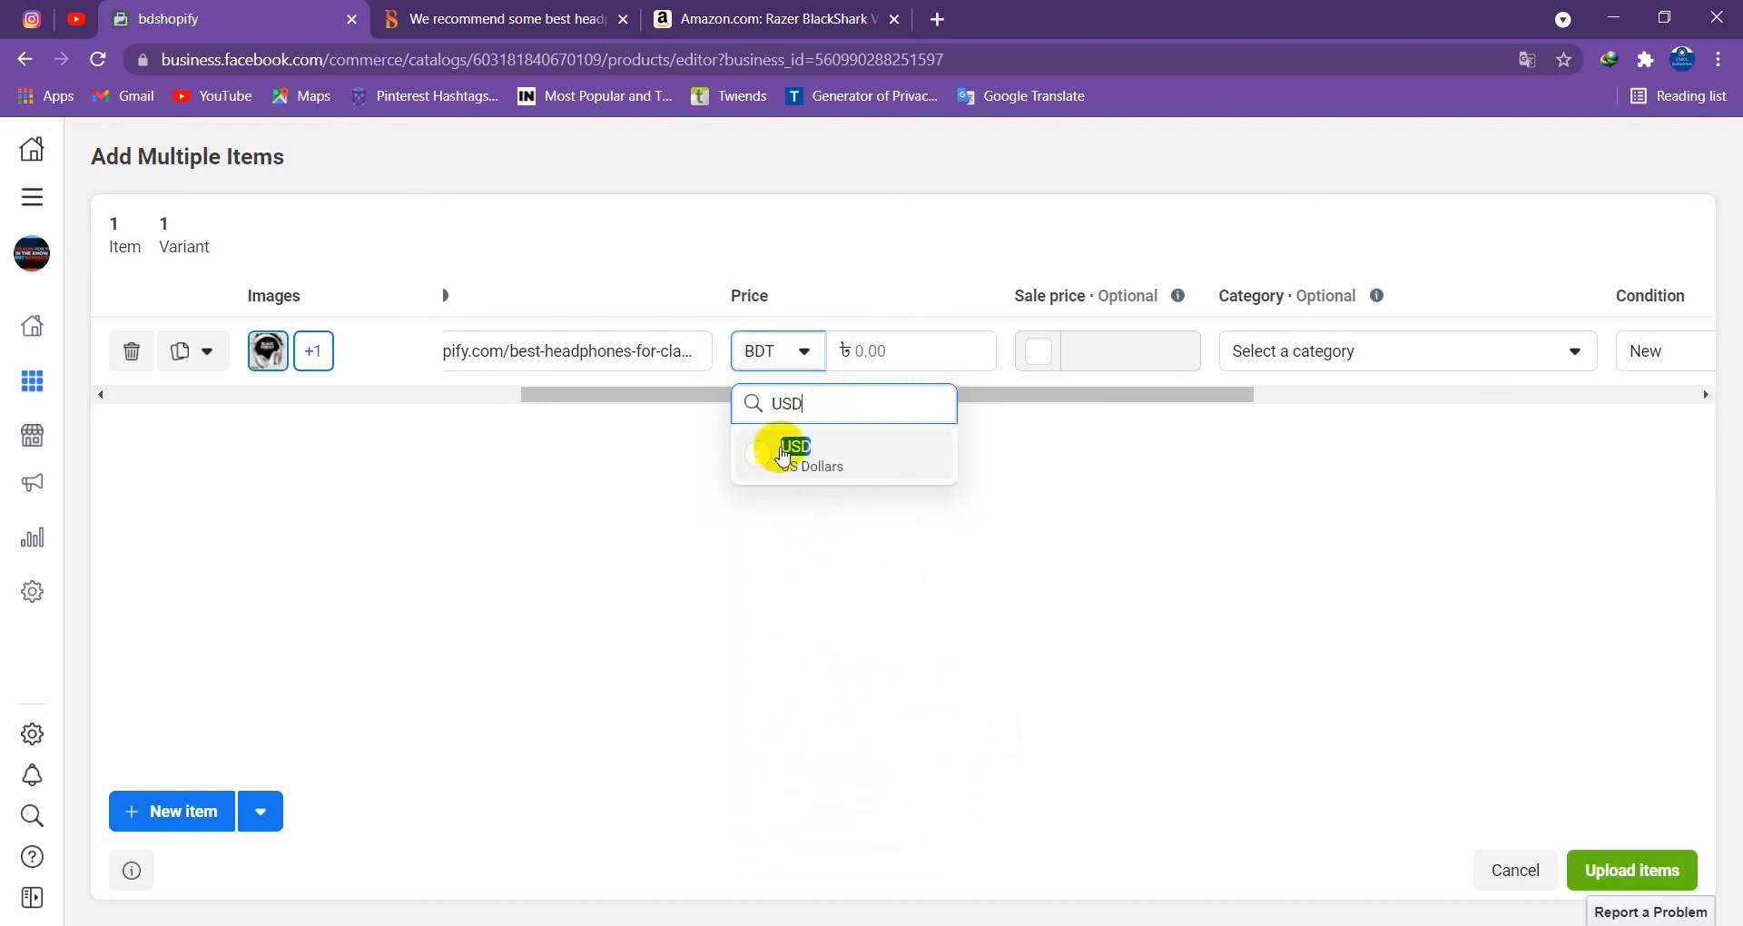
click(809, 468)
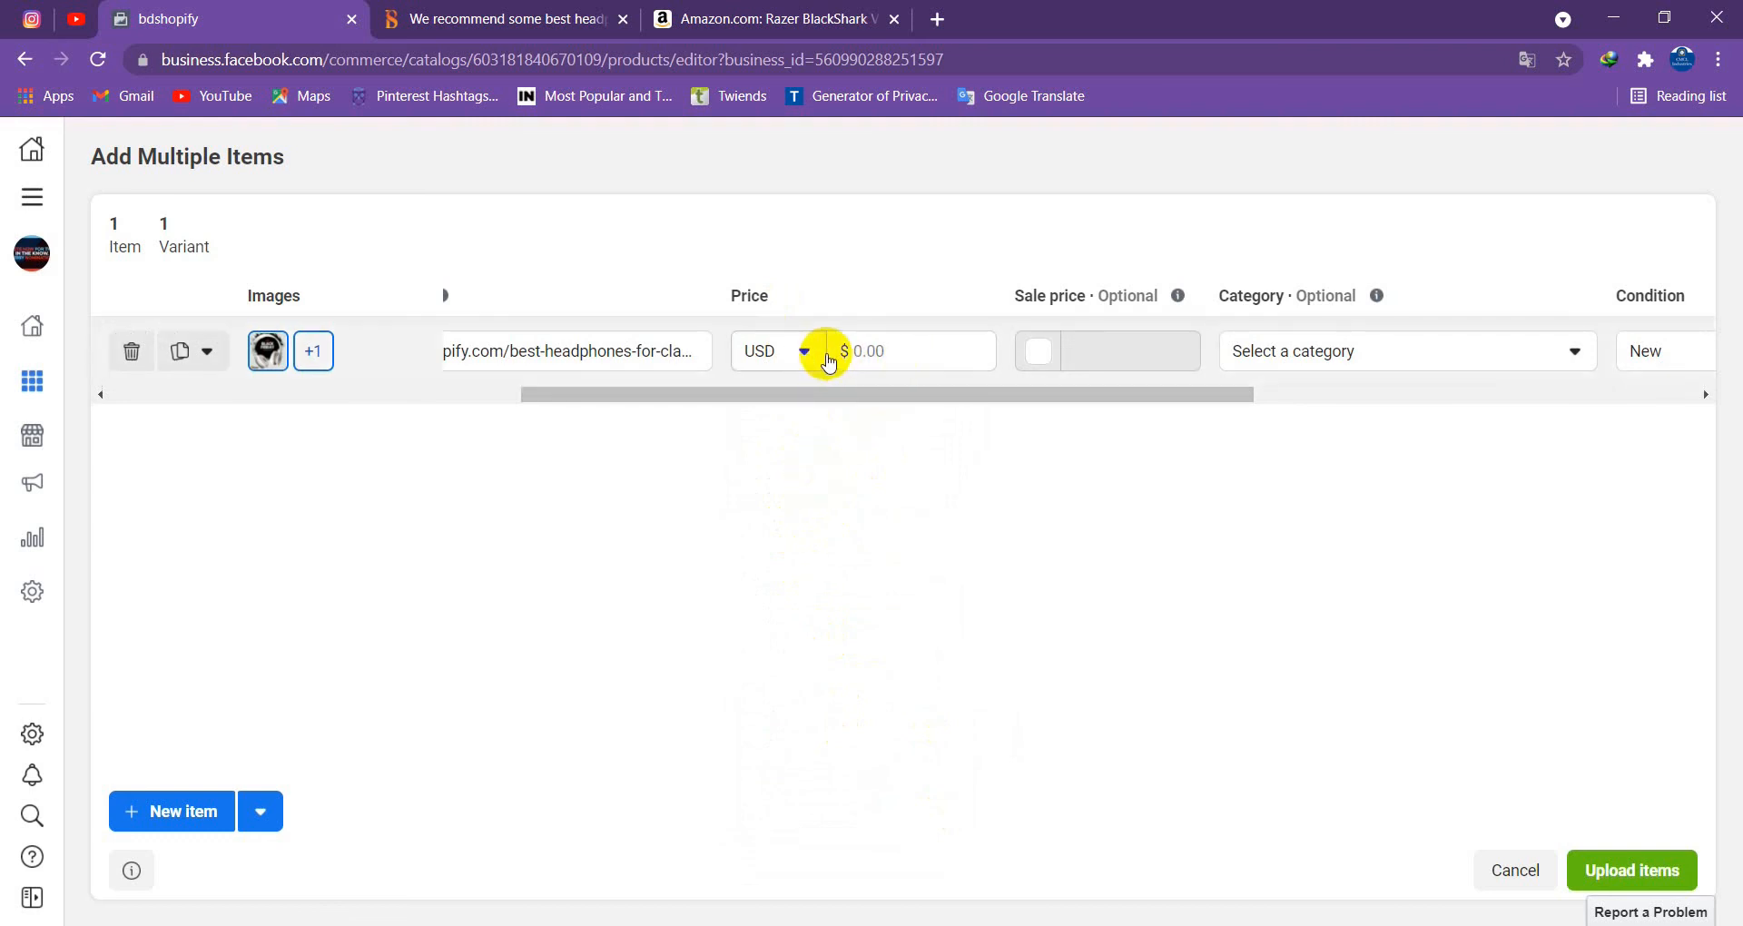
Set the item's price currency to BDT (Bangladeshi Taka) and enter a price of 1000
click(772, 364)
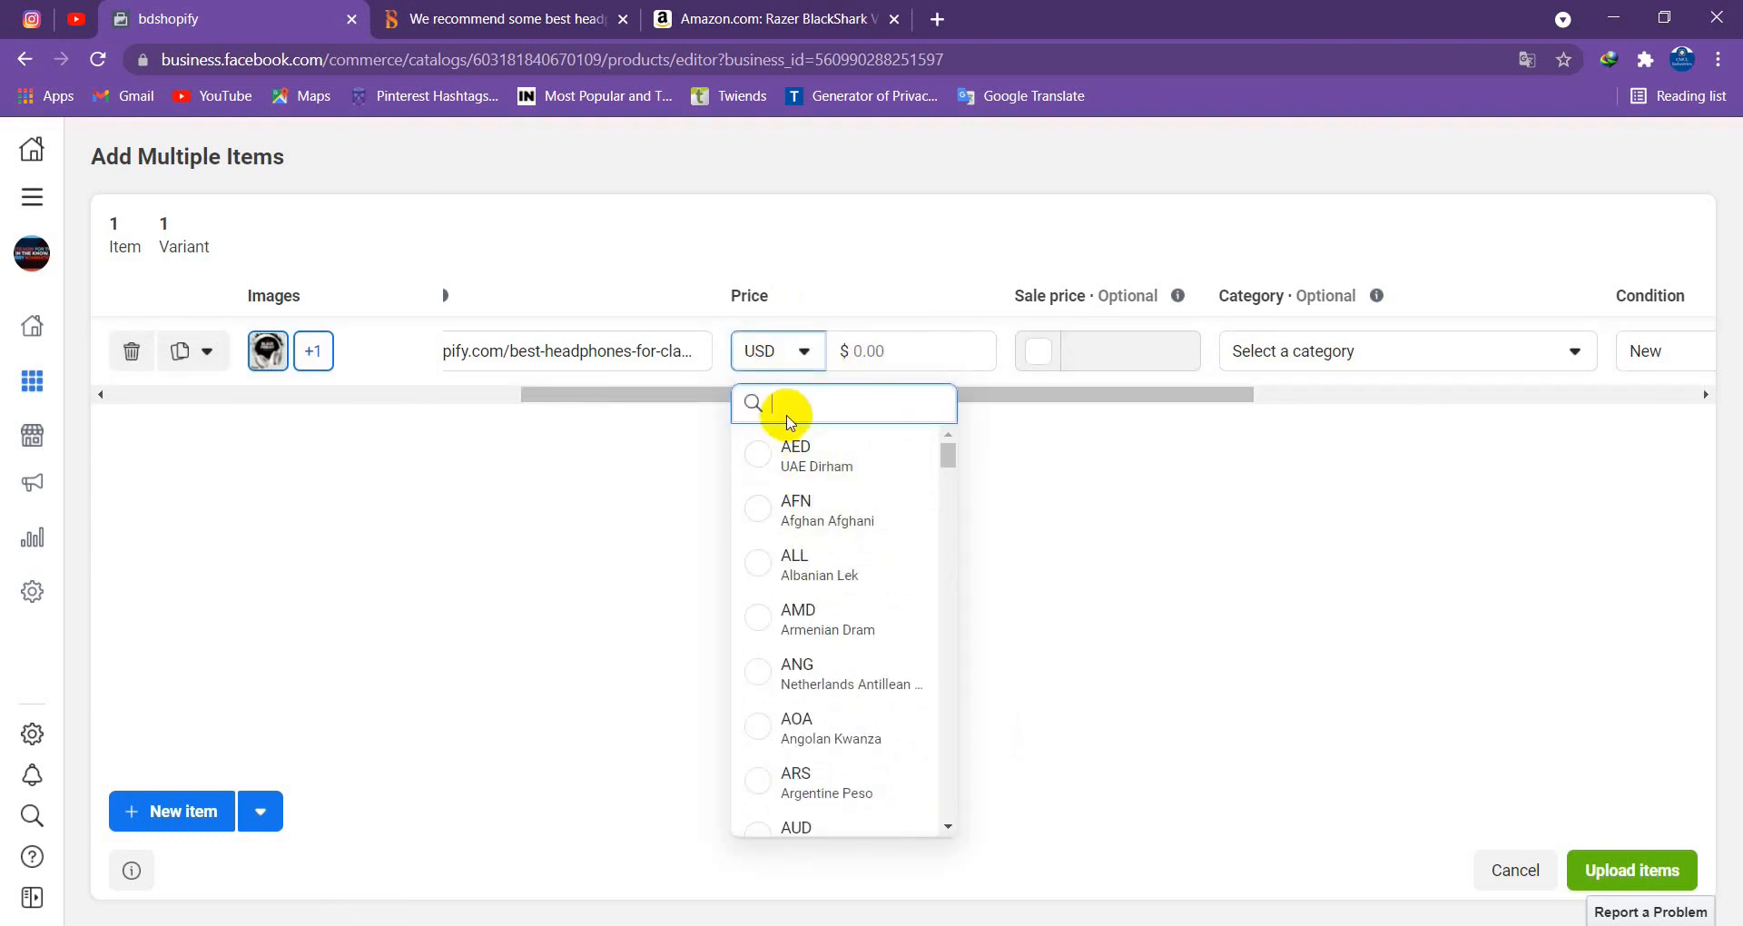
text(BDT)
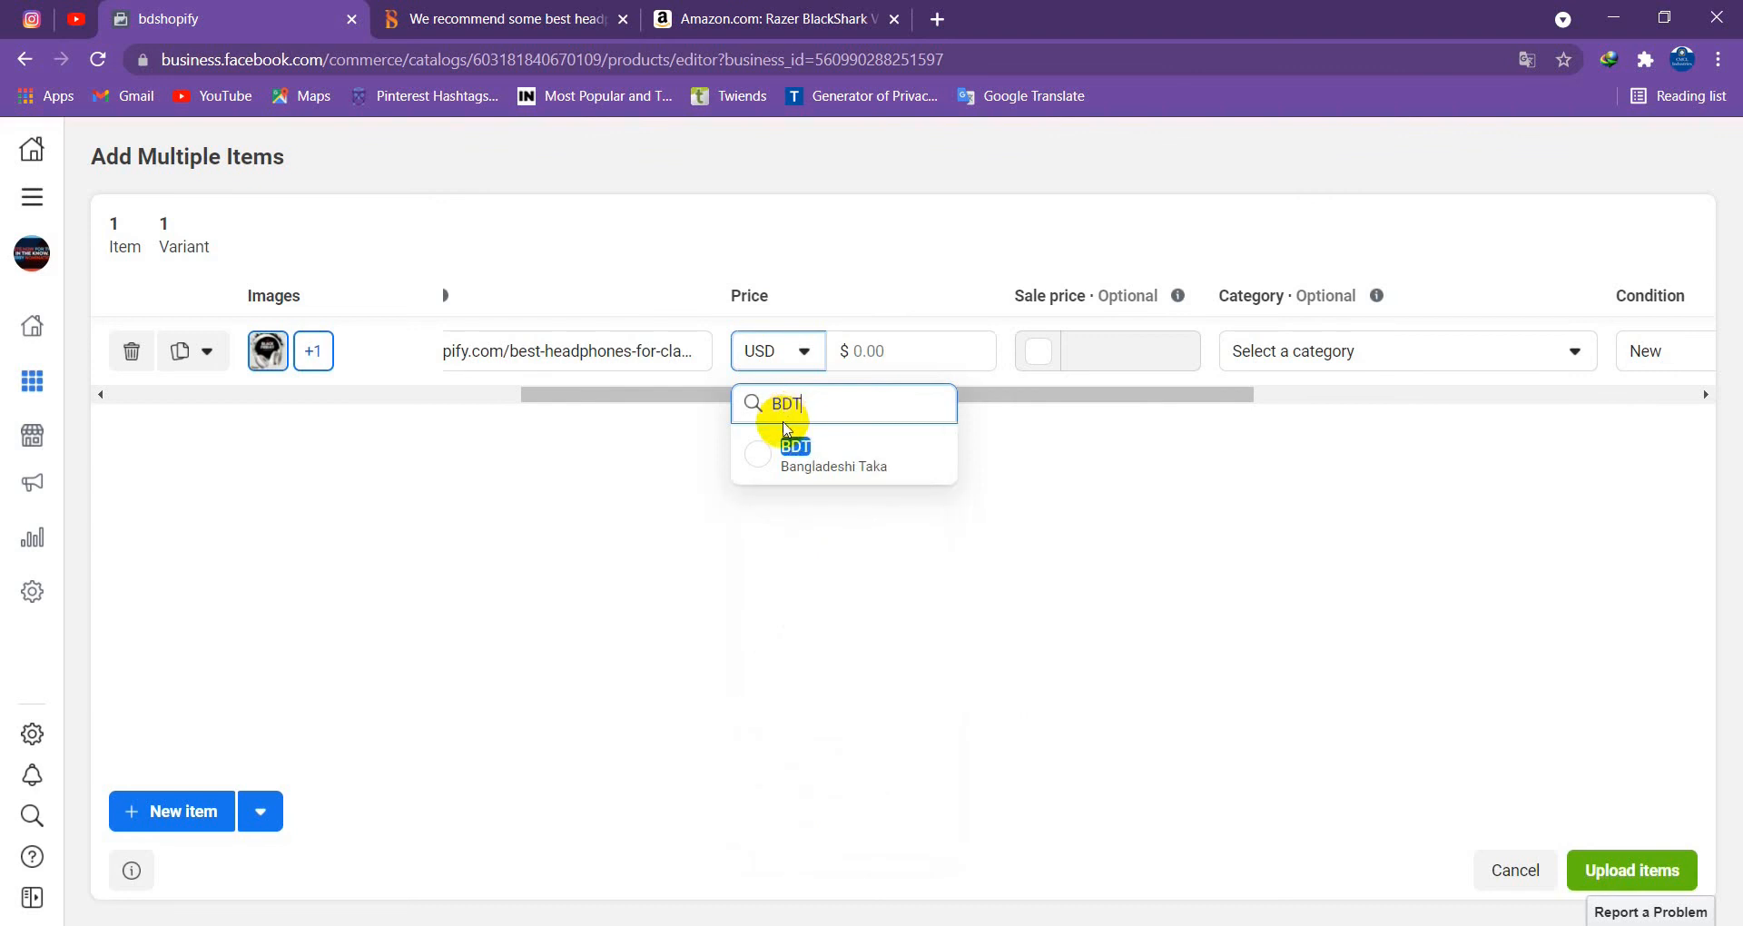
click(796, 468)
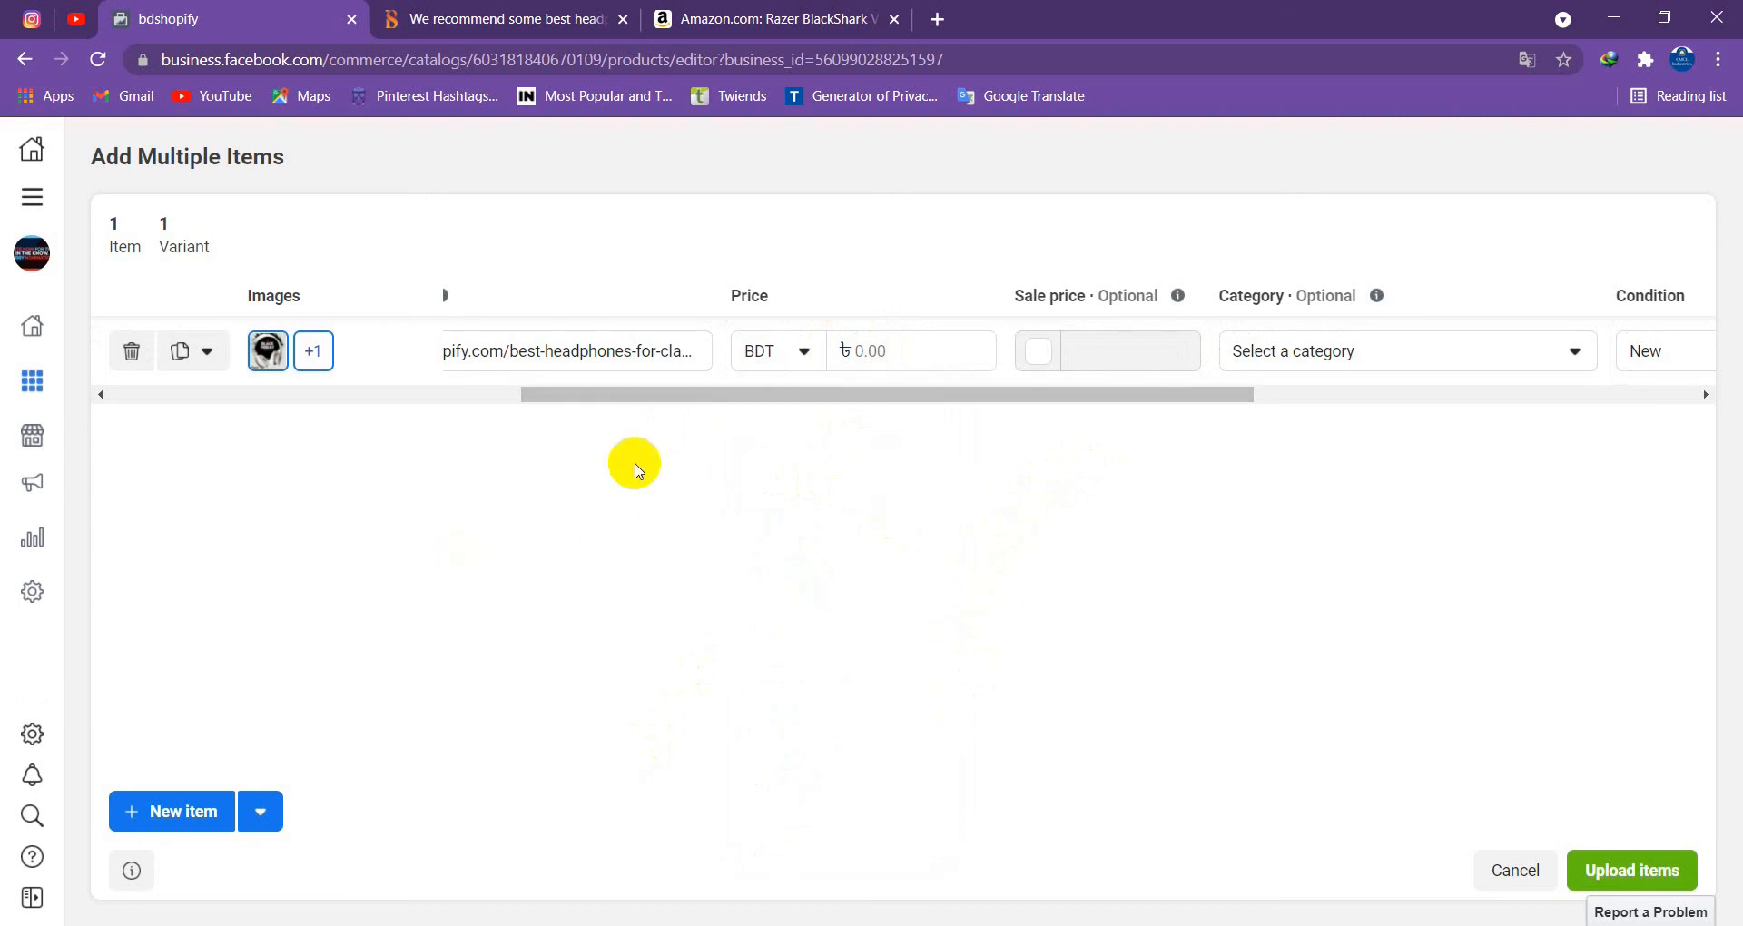
click(898, 344)
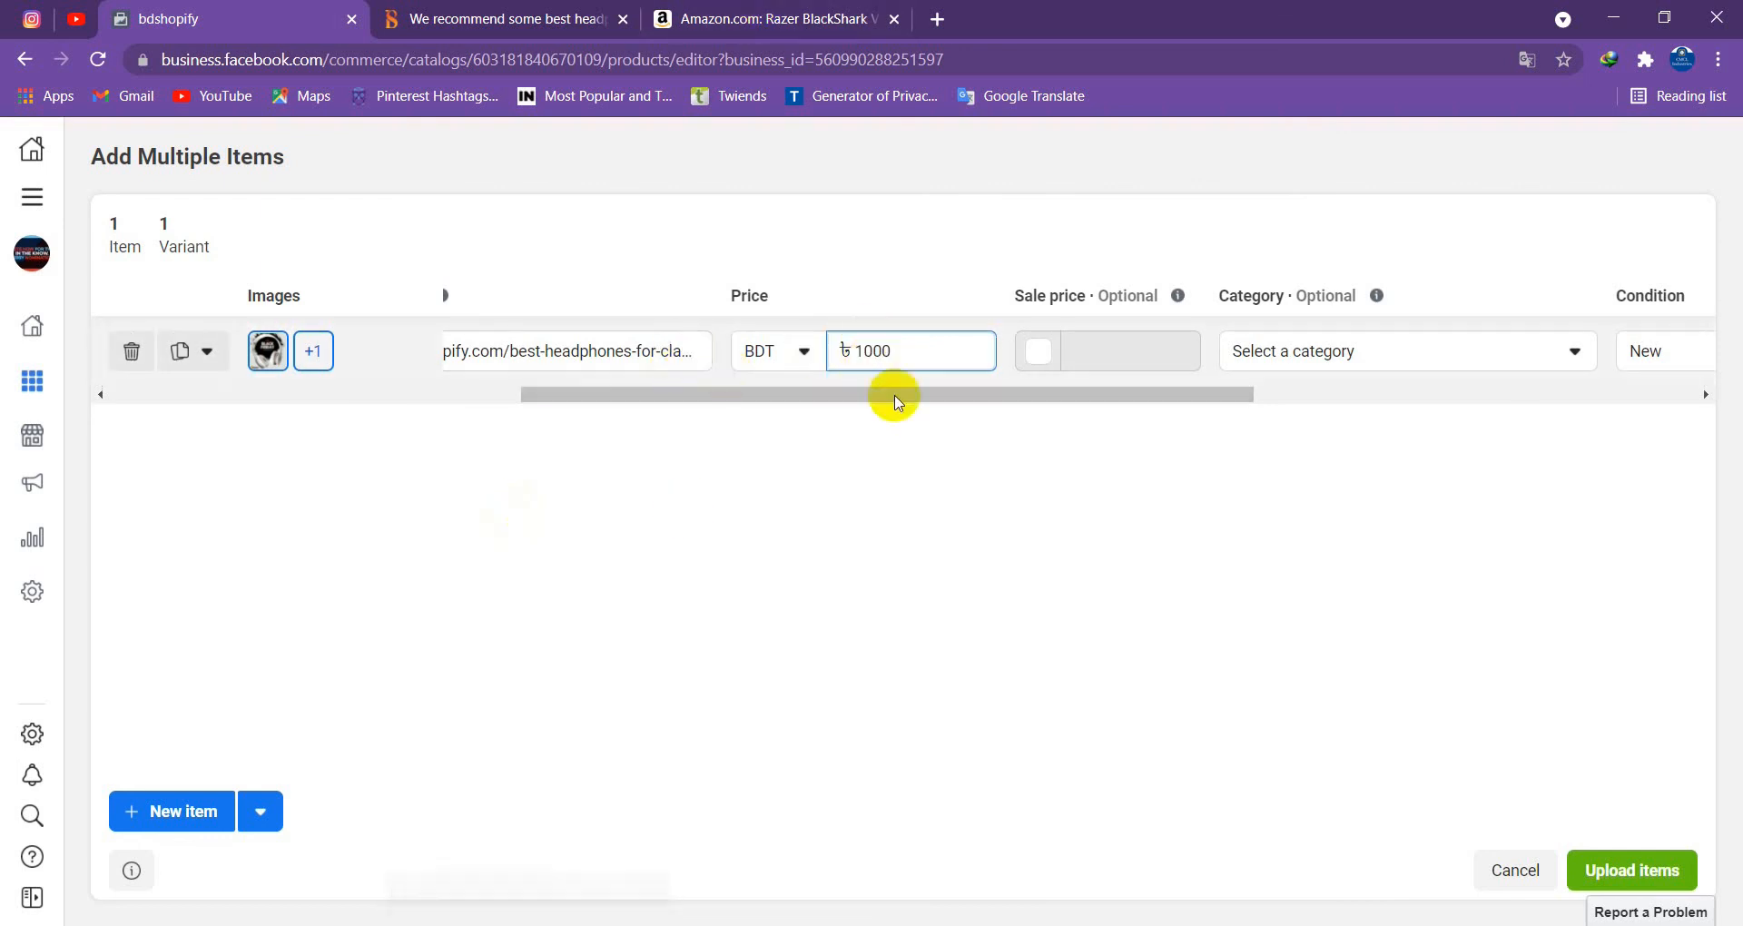
click(918, 488)
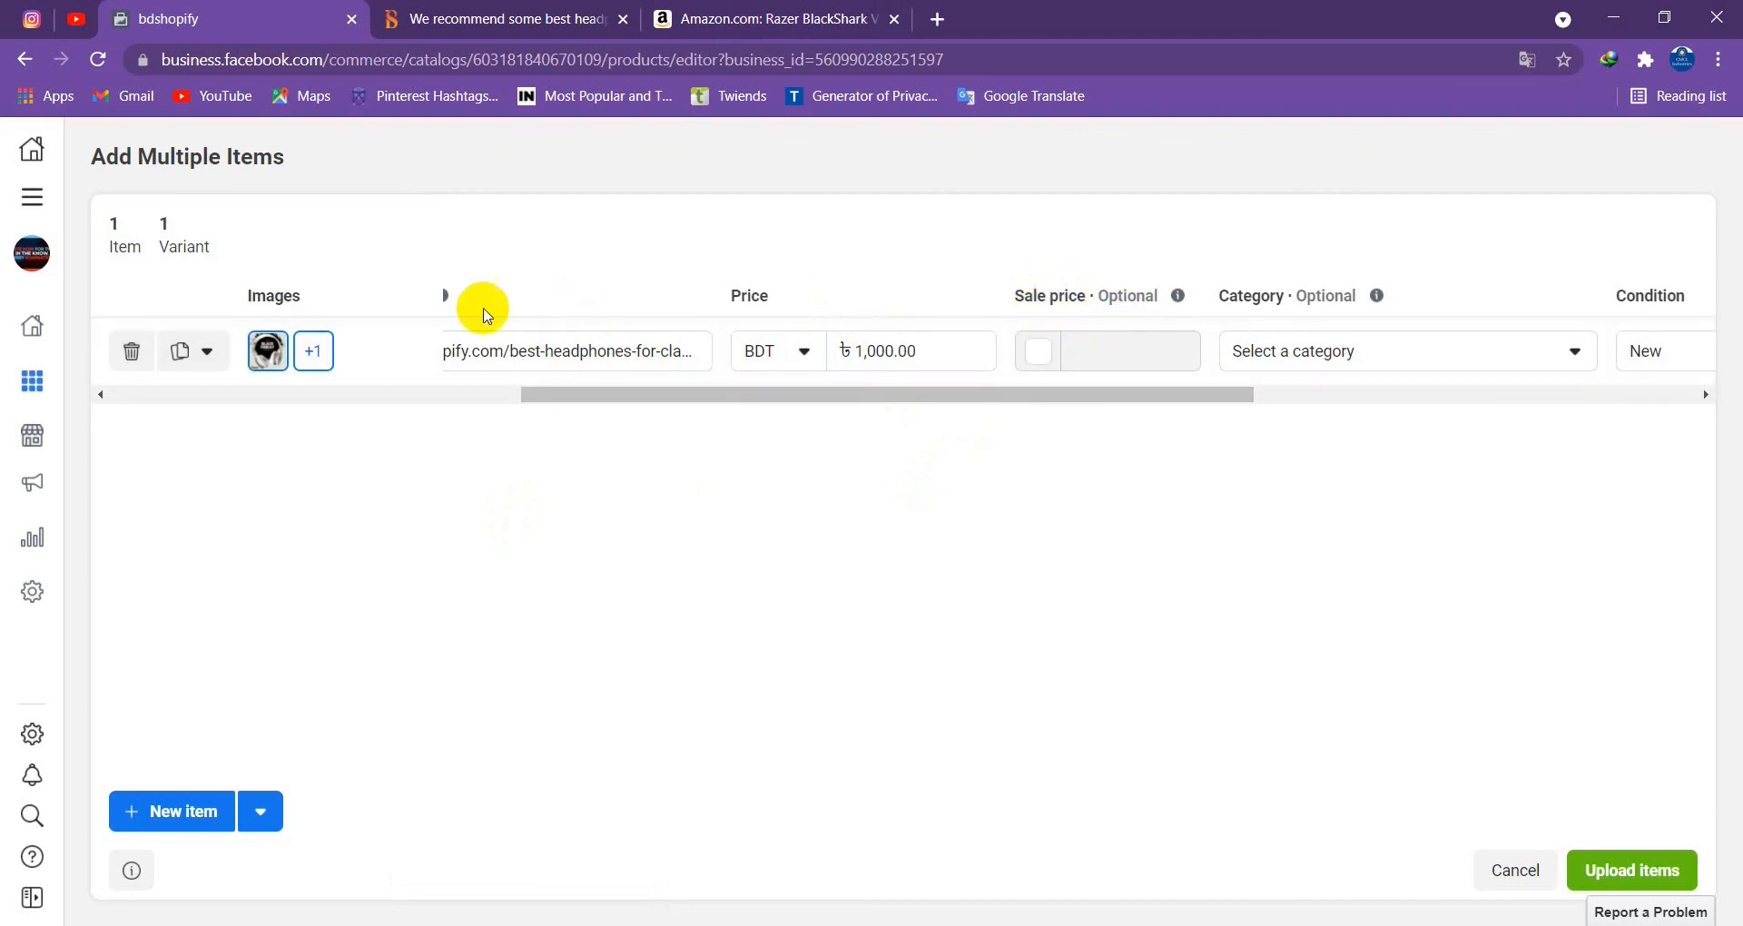
Try out the item's optional sale price by enabling its amount entry, leaving it disabled at the end
drag(644, 397, 162, 513)
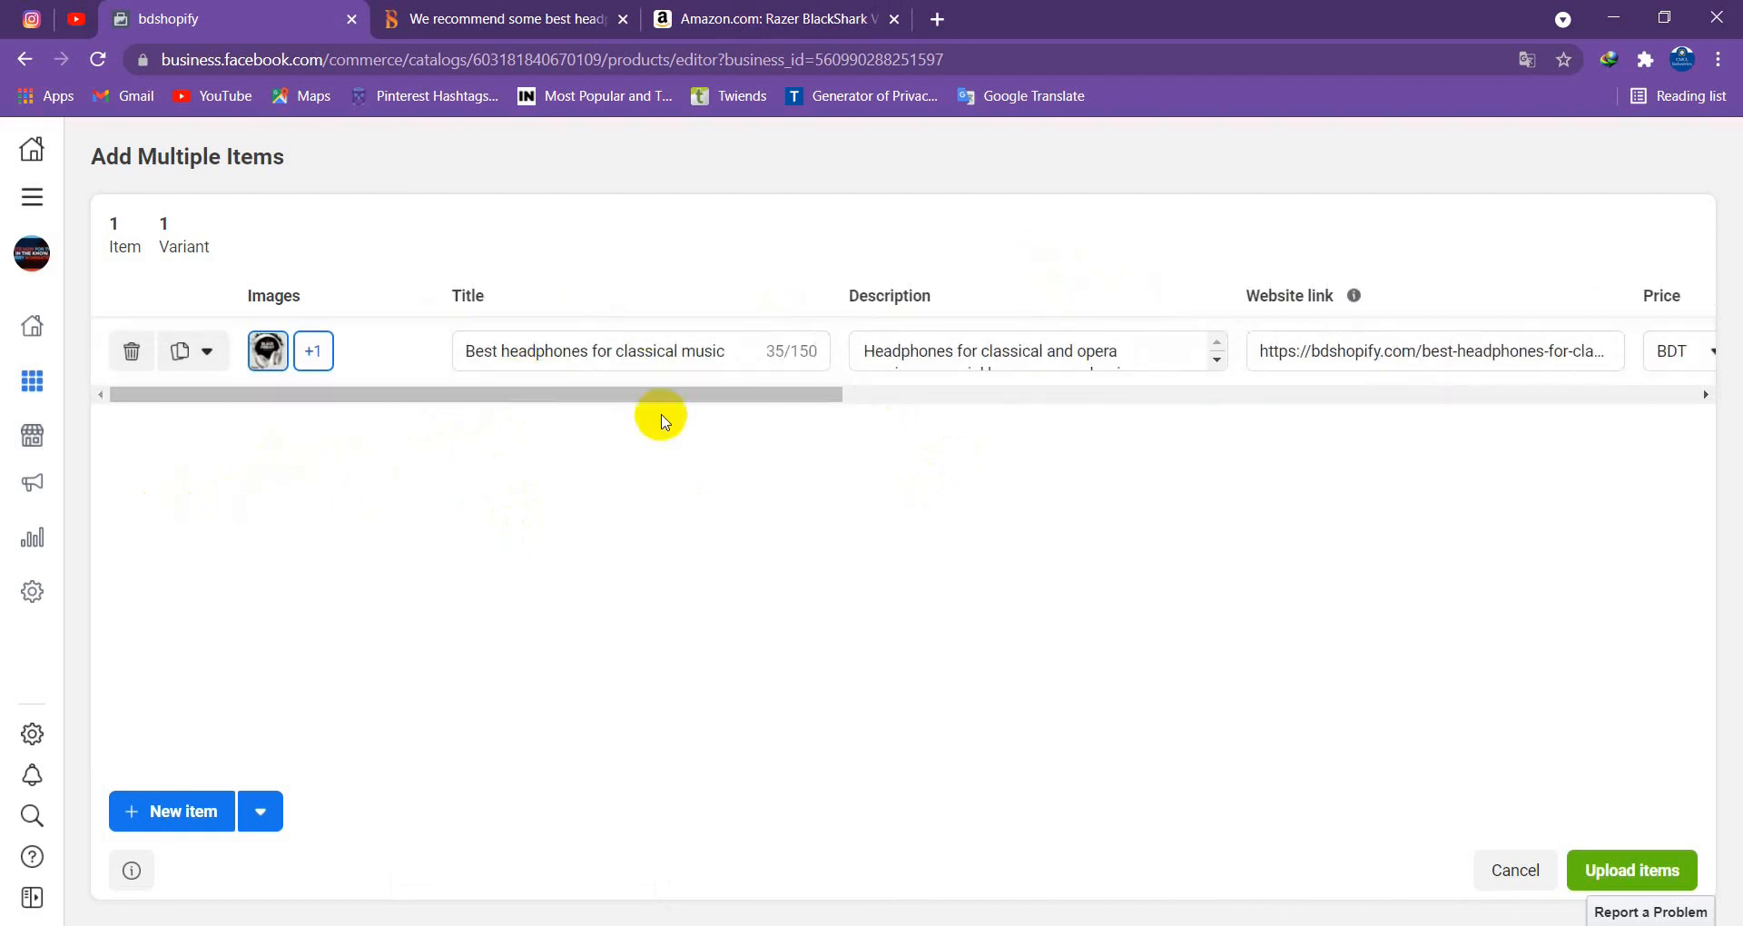
drag(659, 401, 1046, 375)
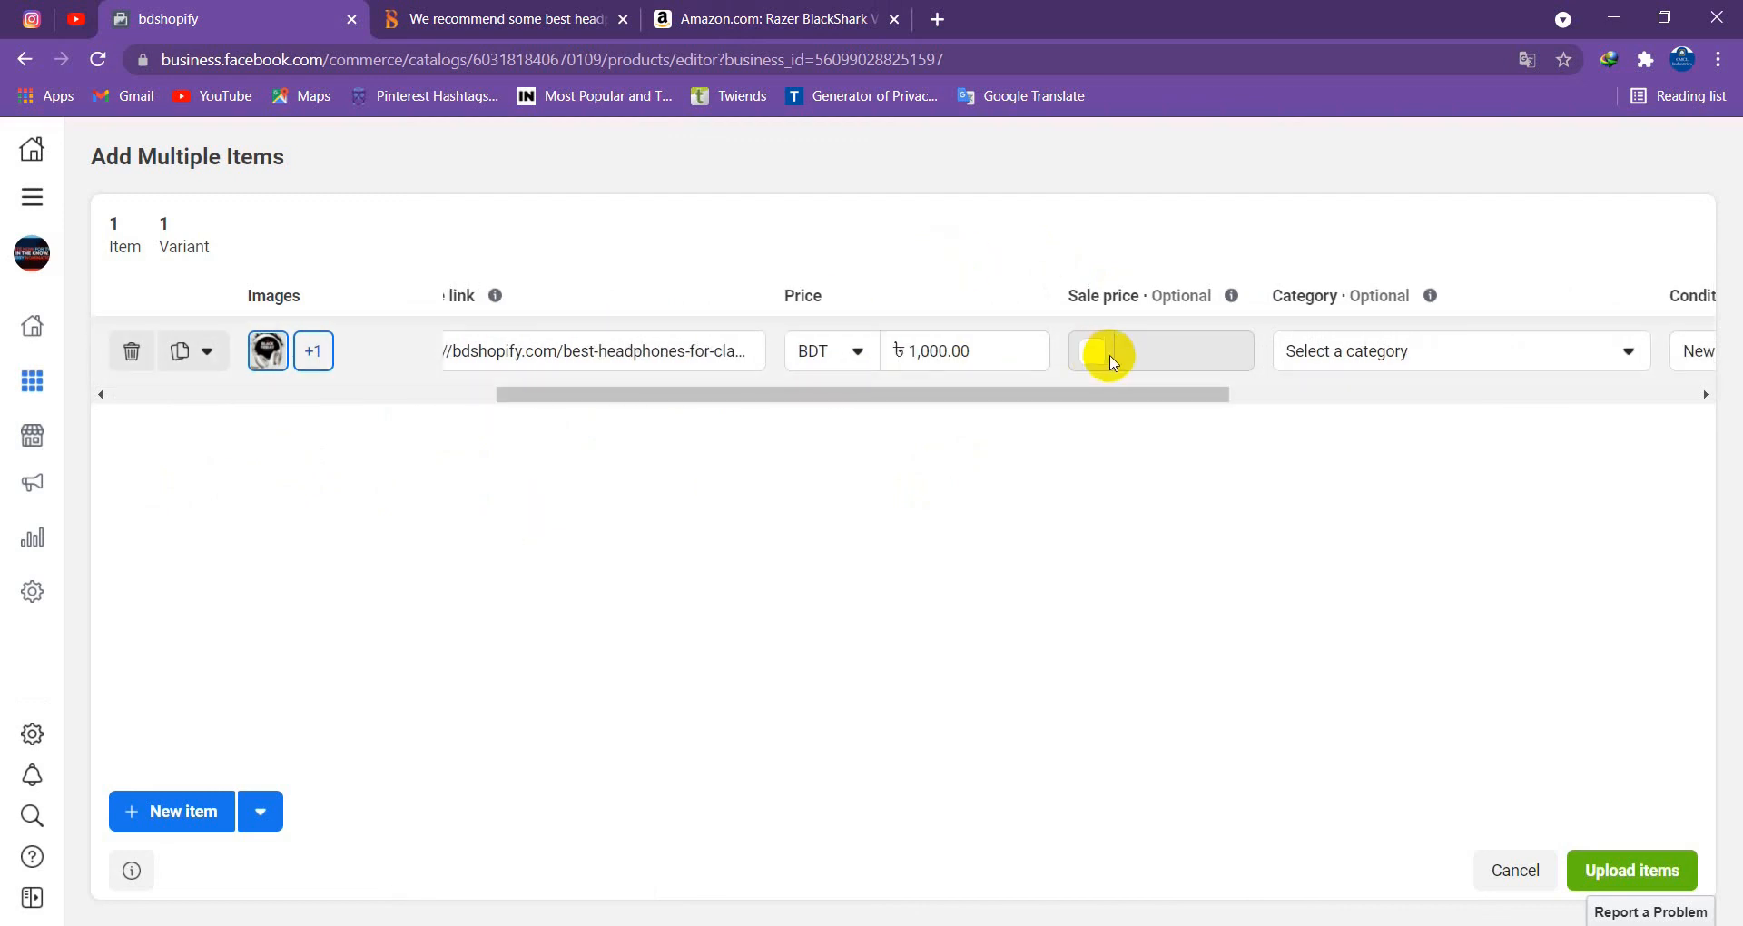
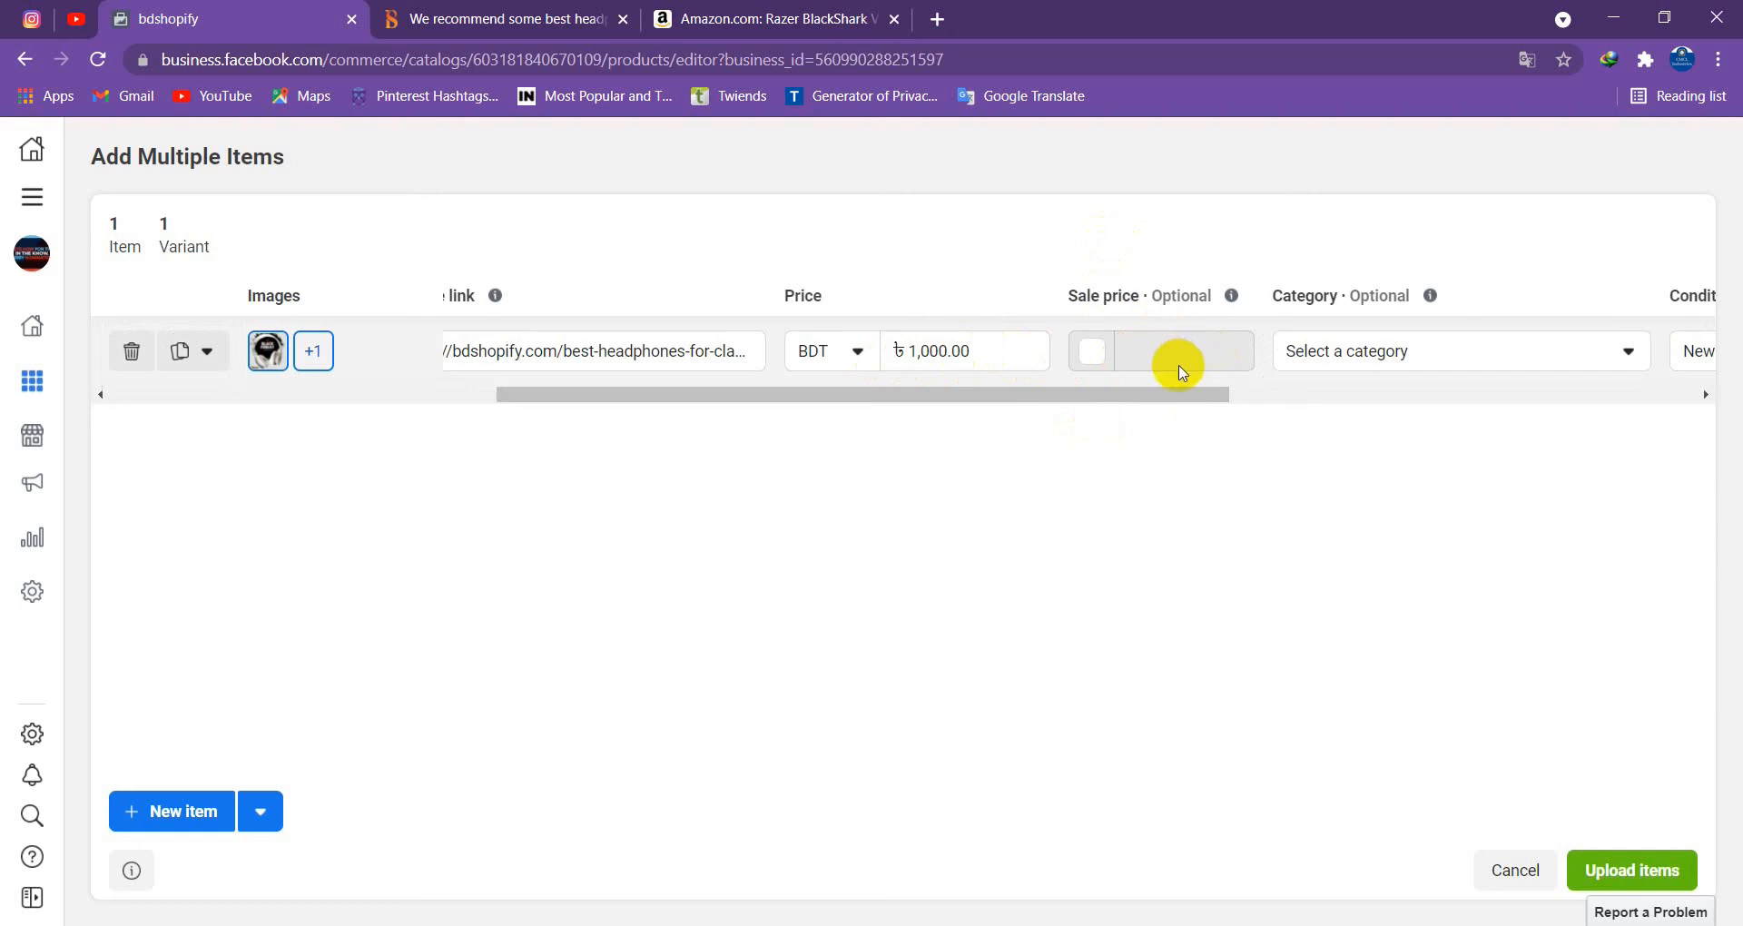
click(1092, 351)
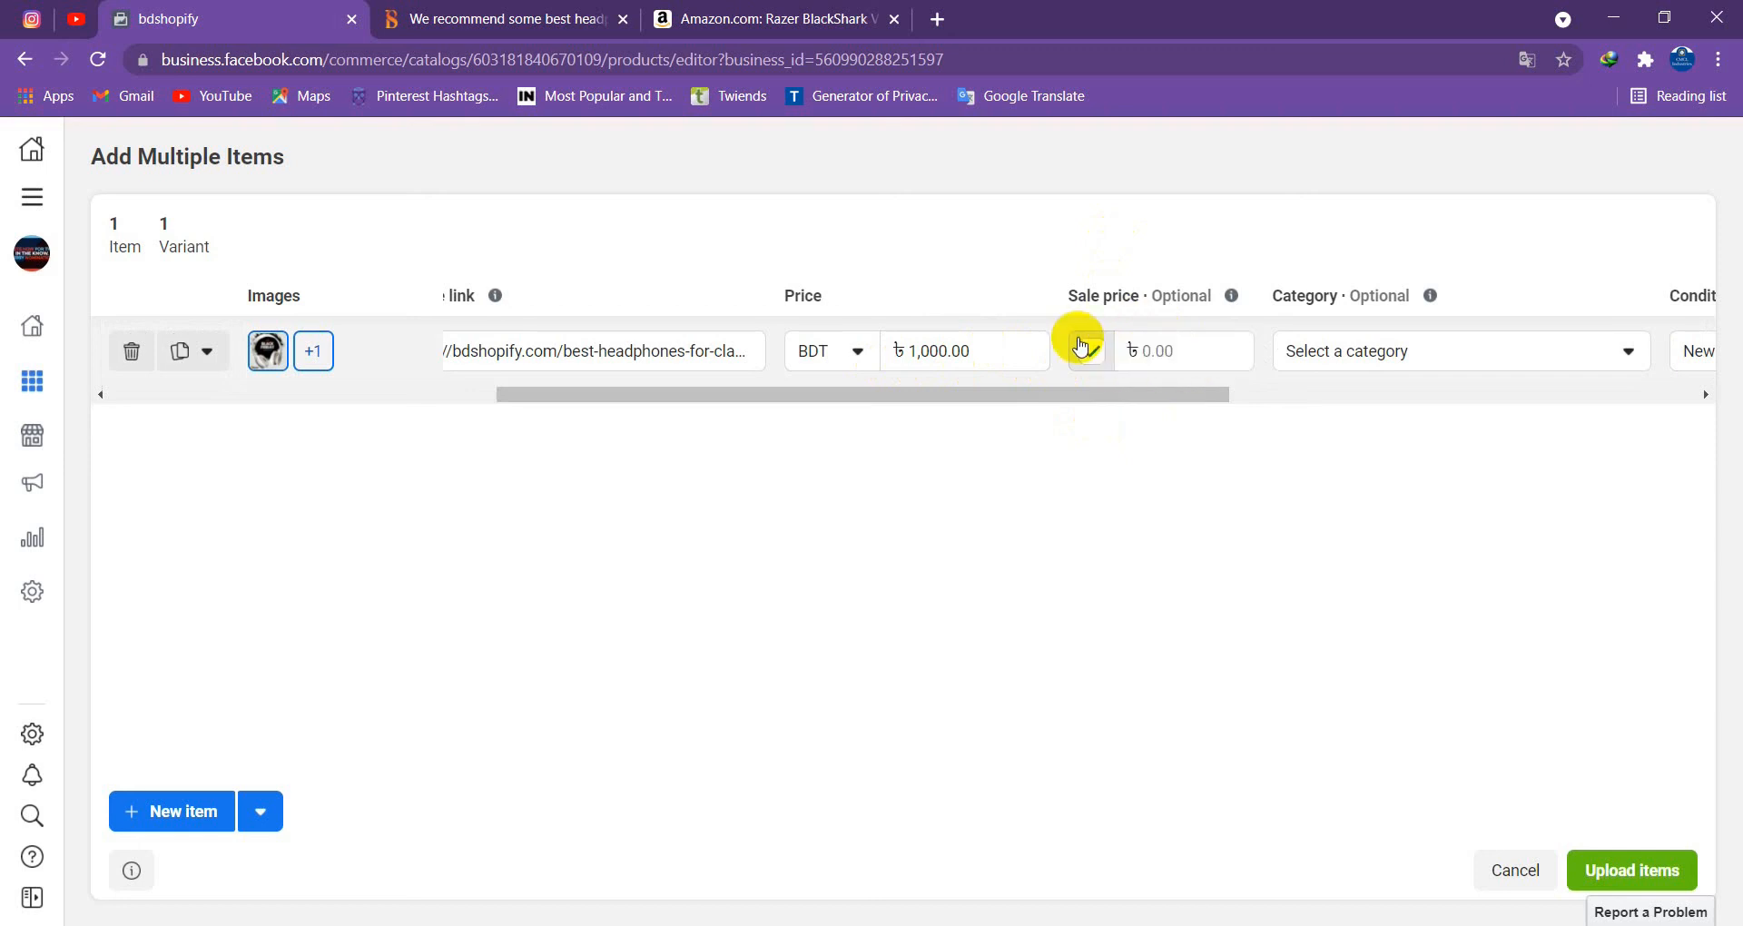
click(1151, 356)
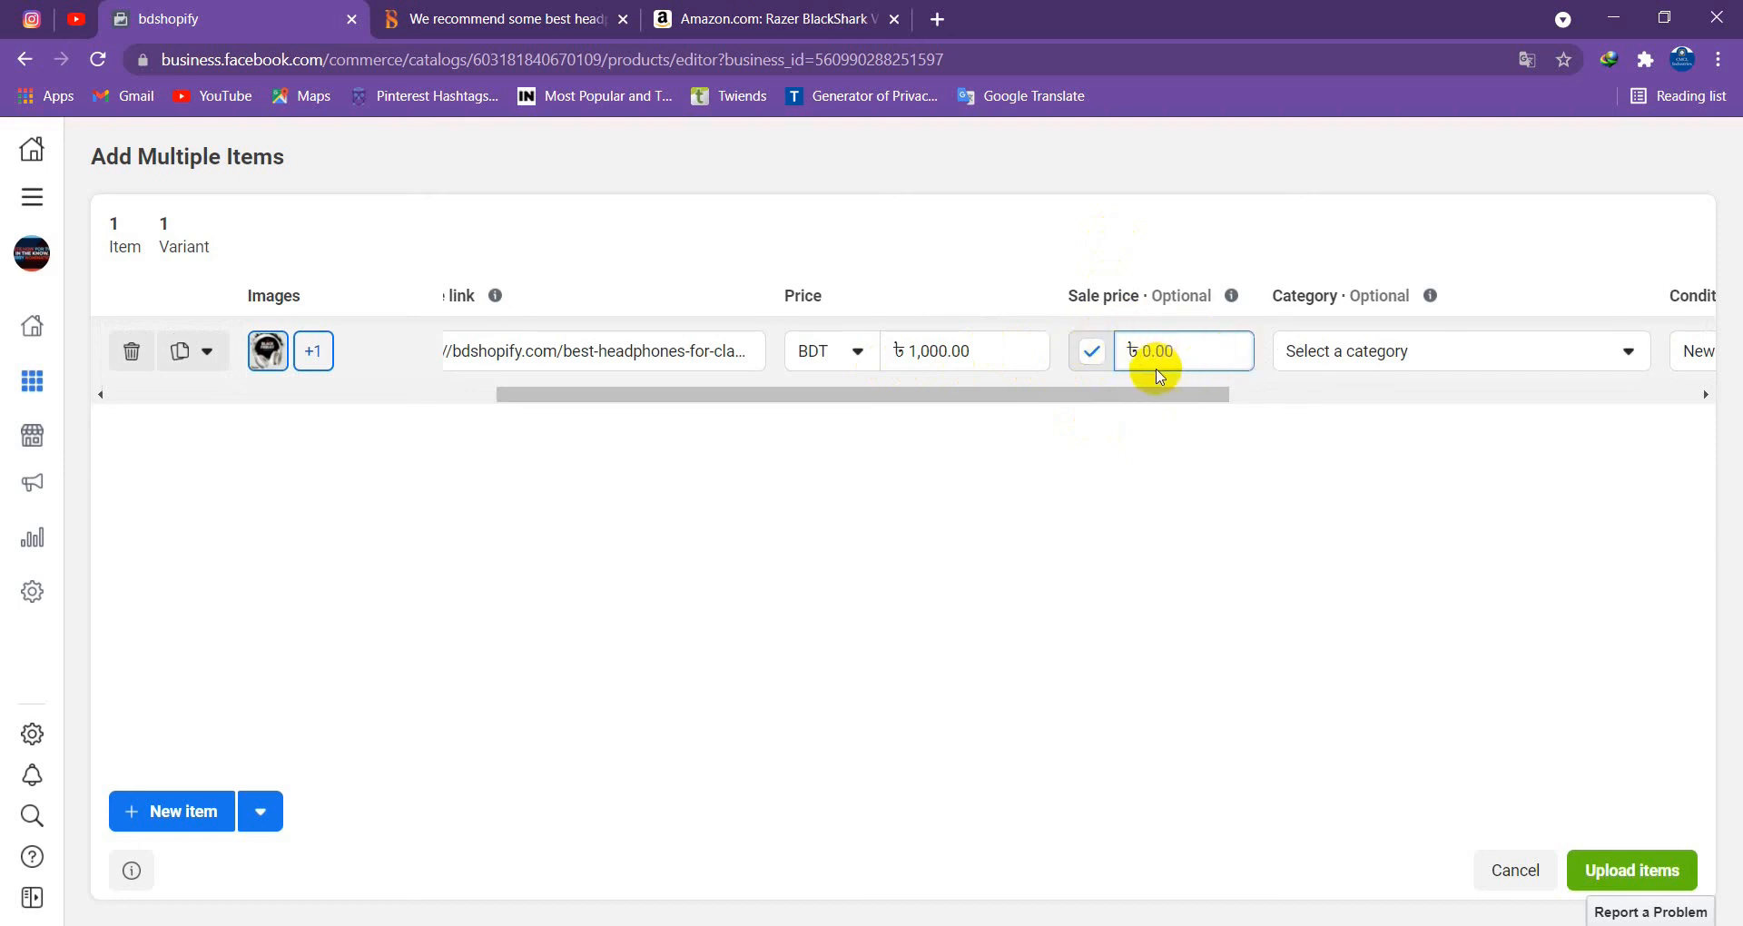
click(1098, 355)
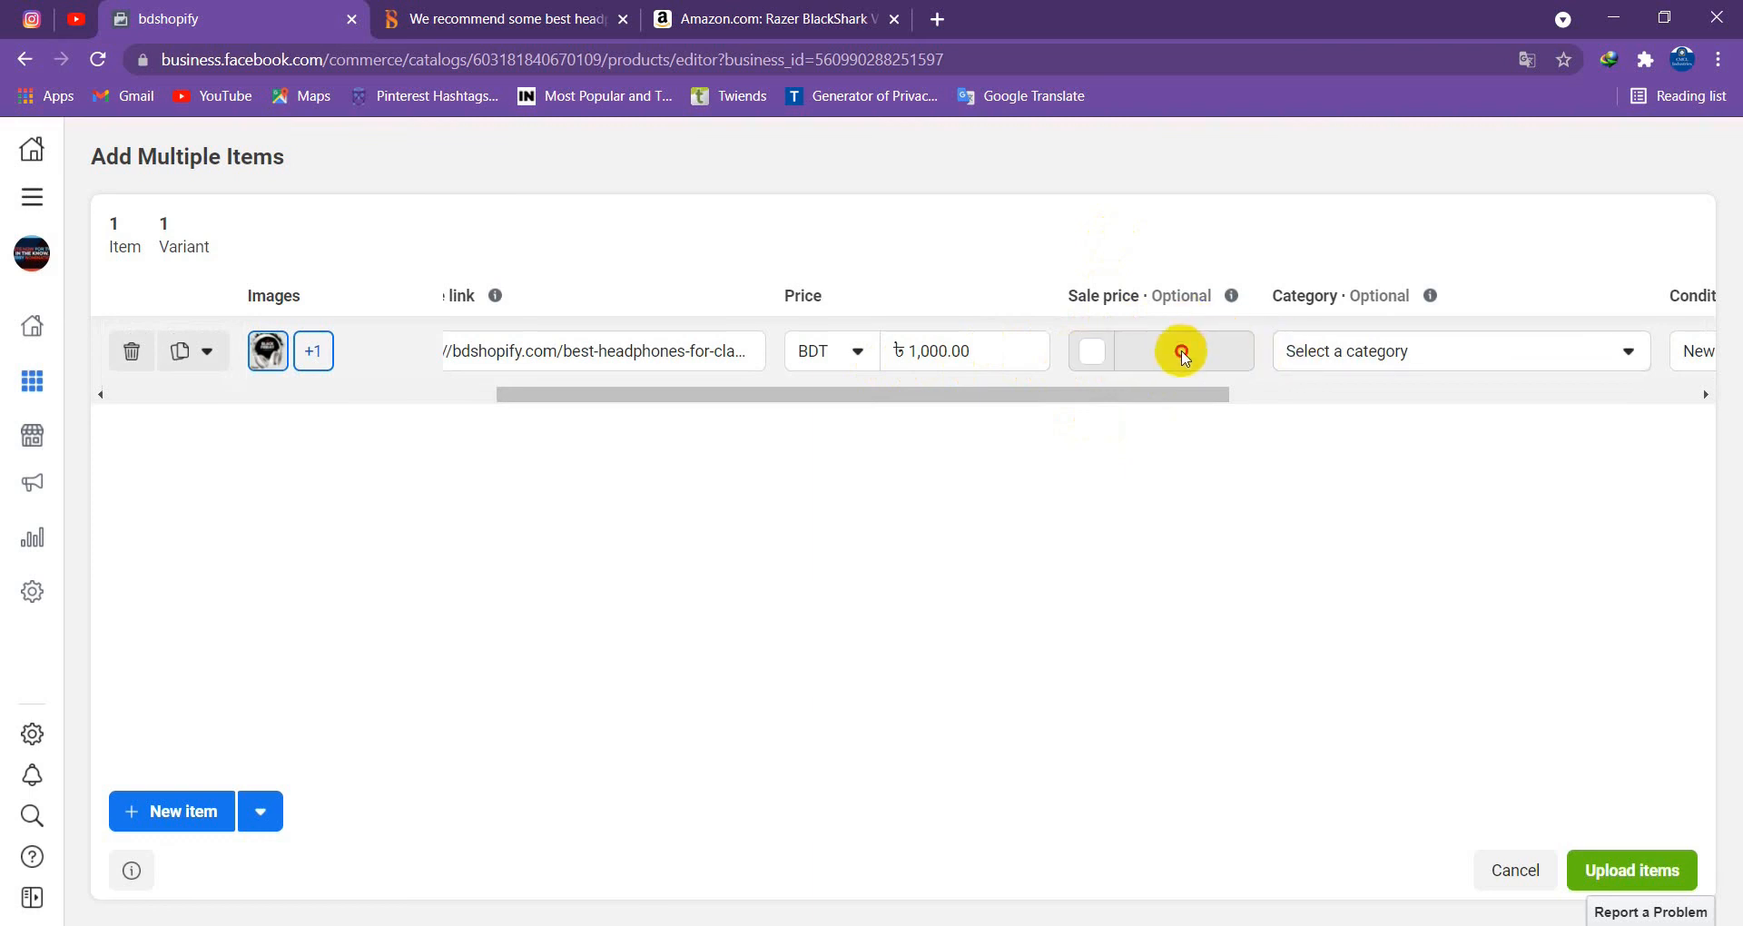
click(1094, 351)
click(1200, 351)
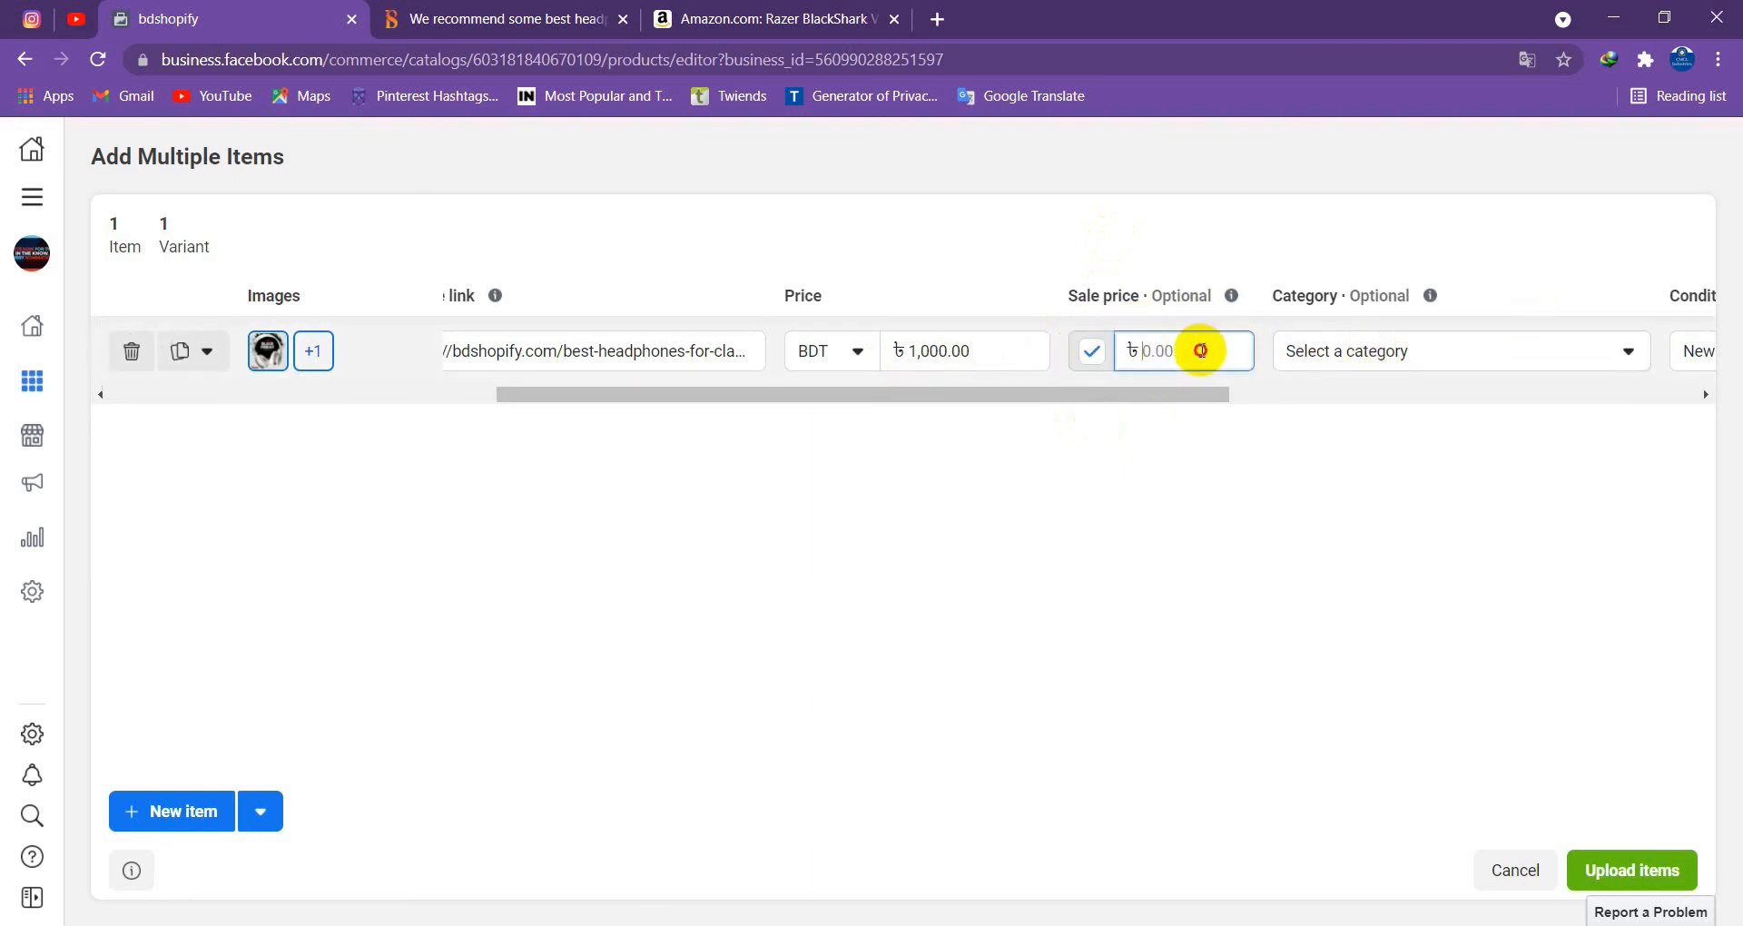
click(1093, 354)
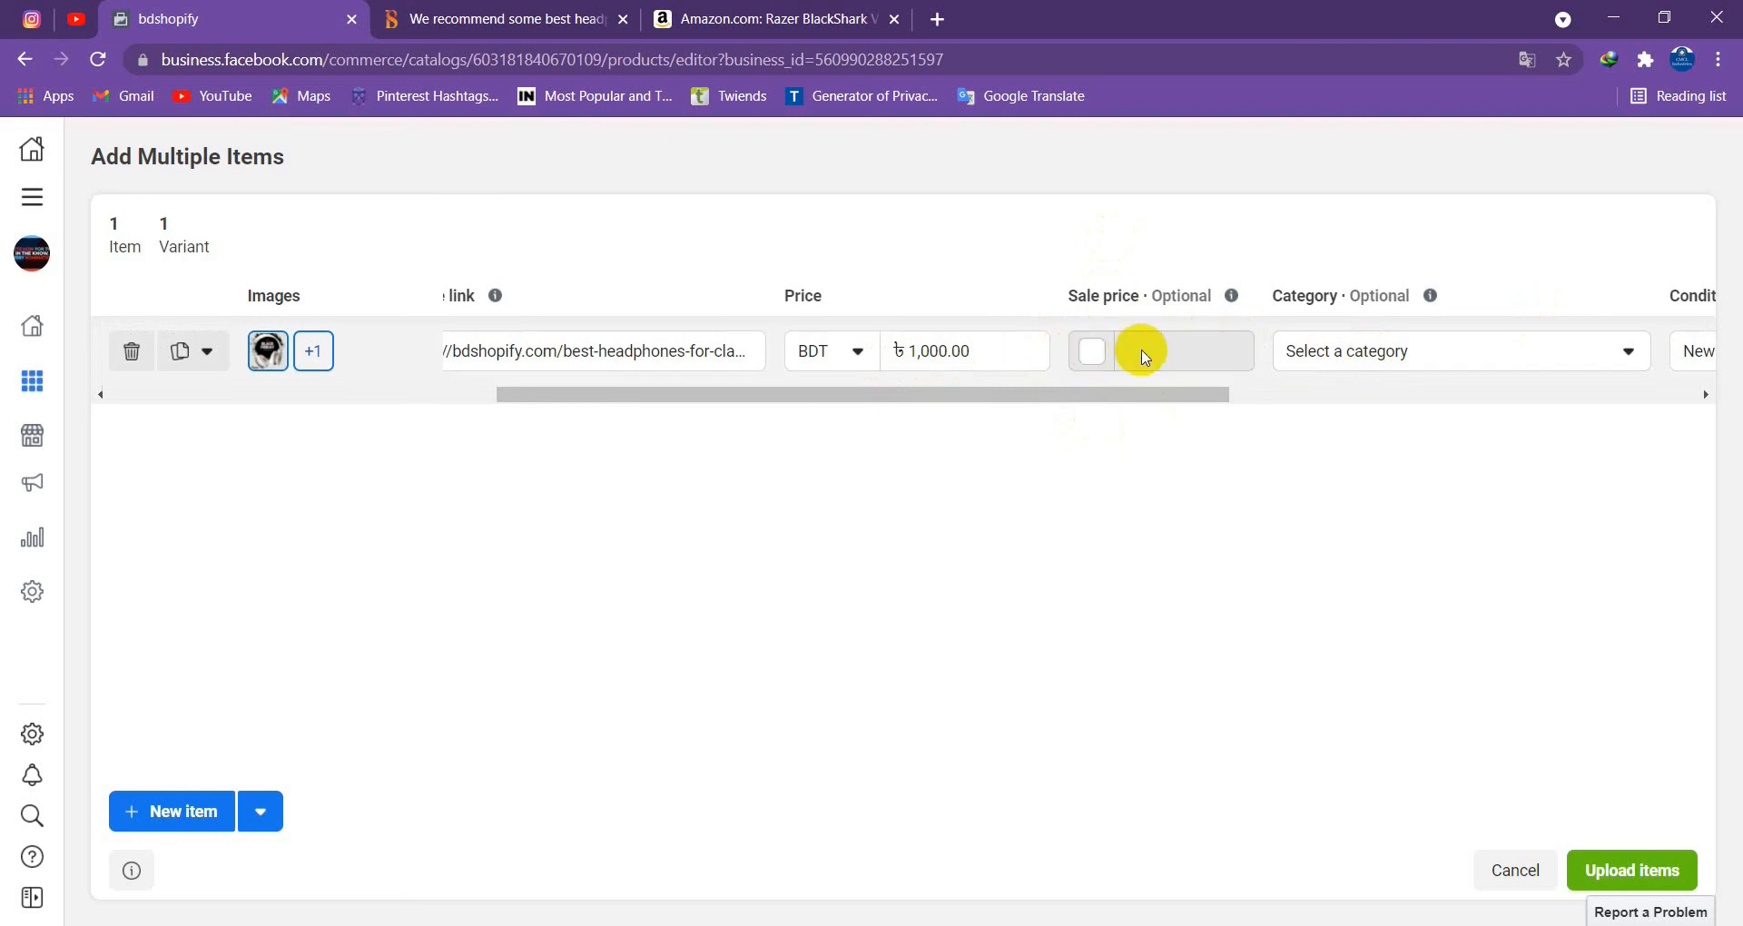
drag(1207, 405, 1318, 405)
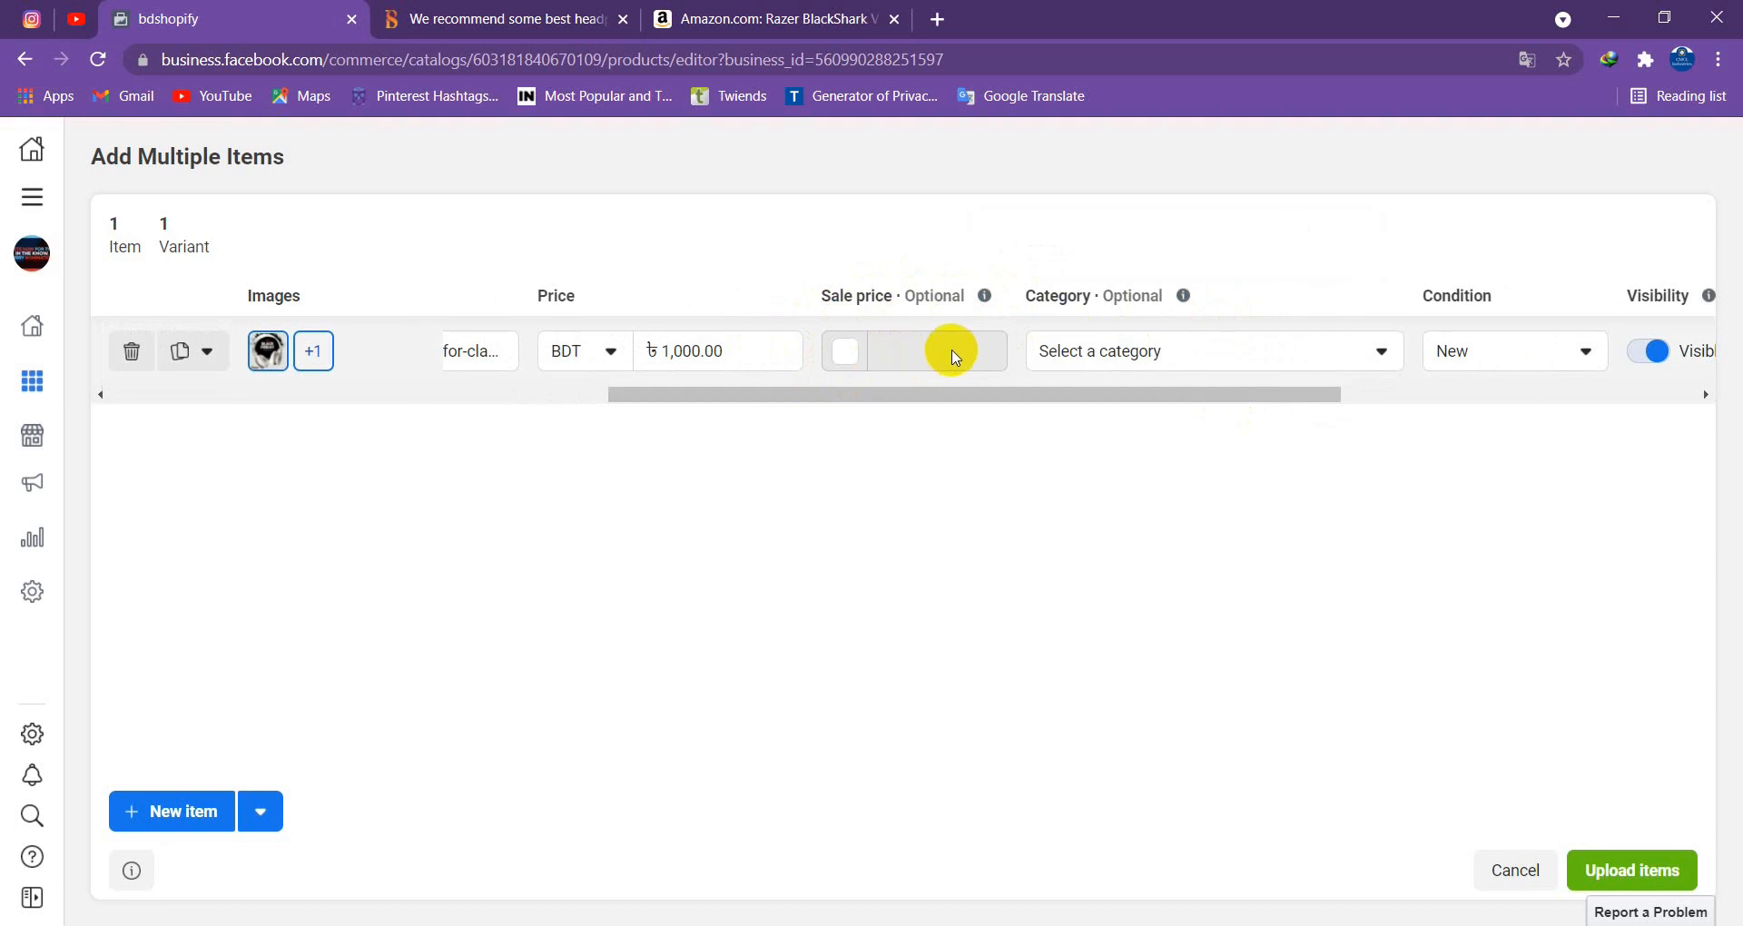
click(842, 350)
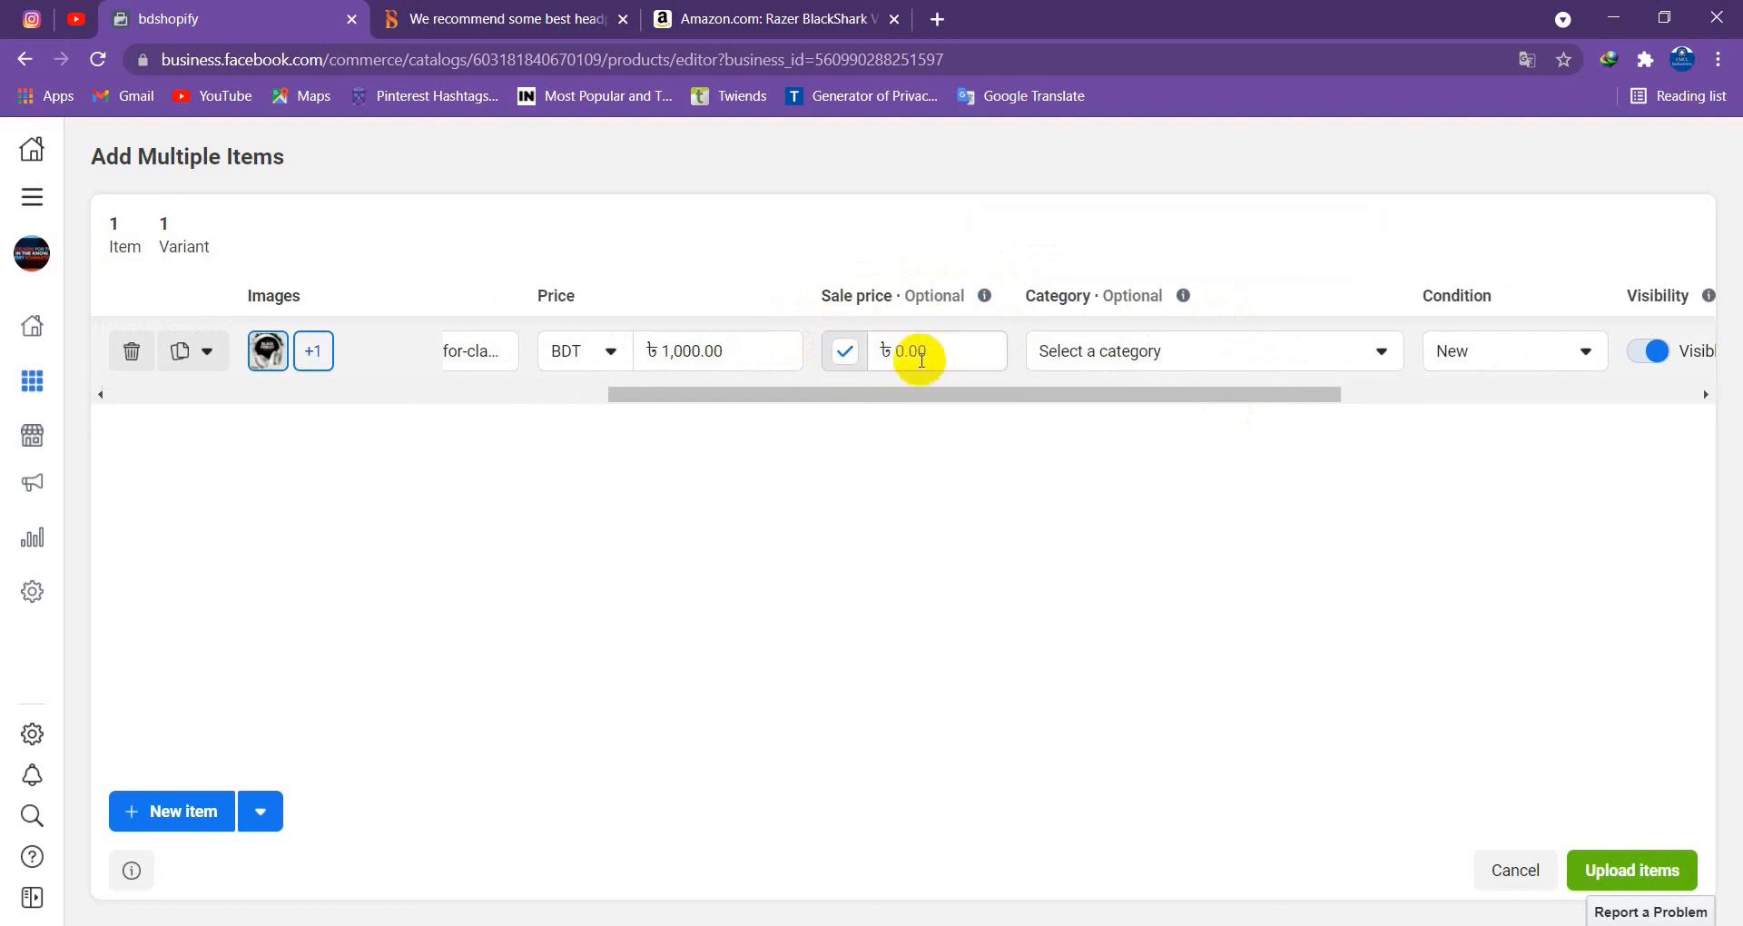
click(843, 351)
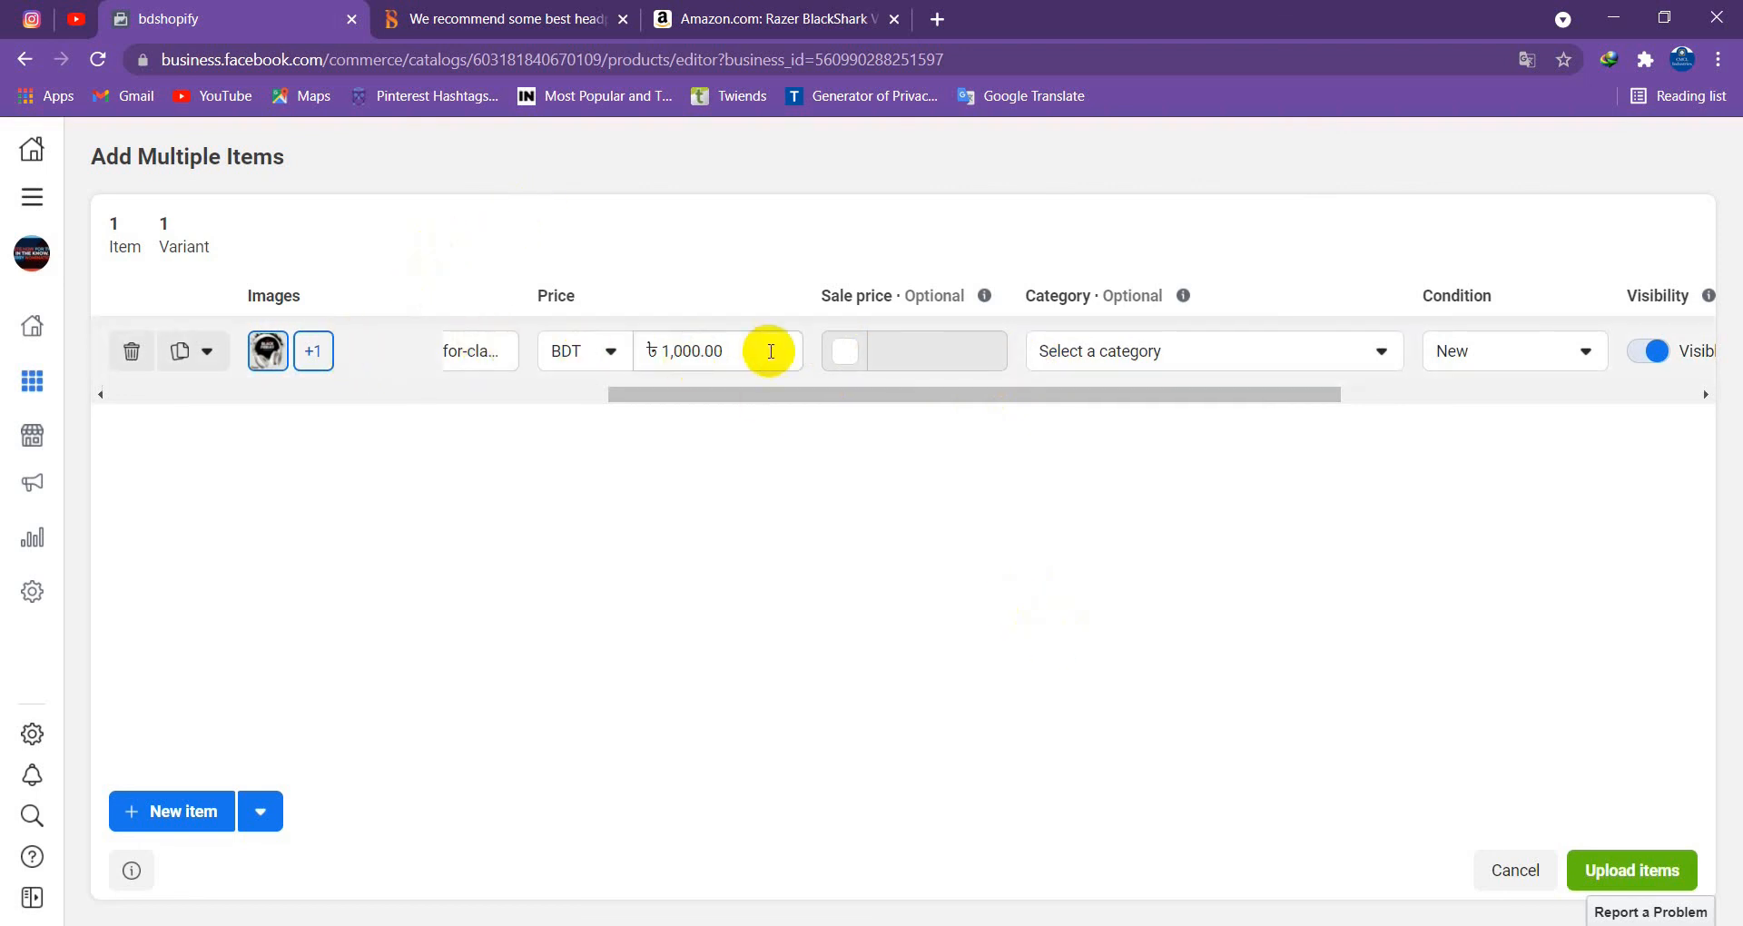
Browse the item's category choices, including Electronics and its Accessories subcategories, for one that suits headphones
drag(1050, 393, 1102, 391)
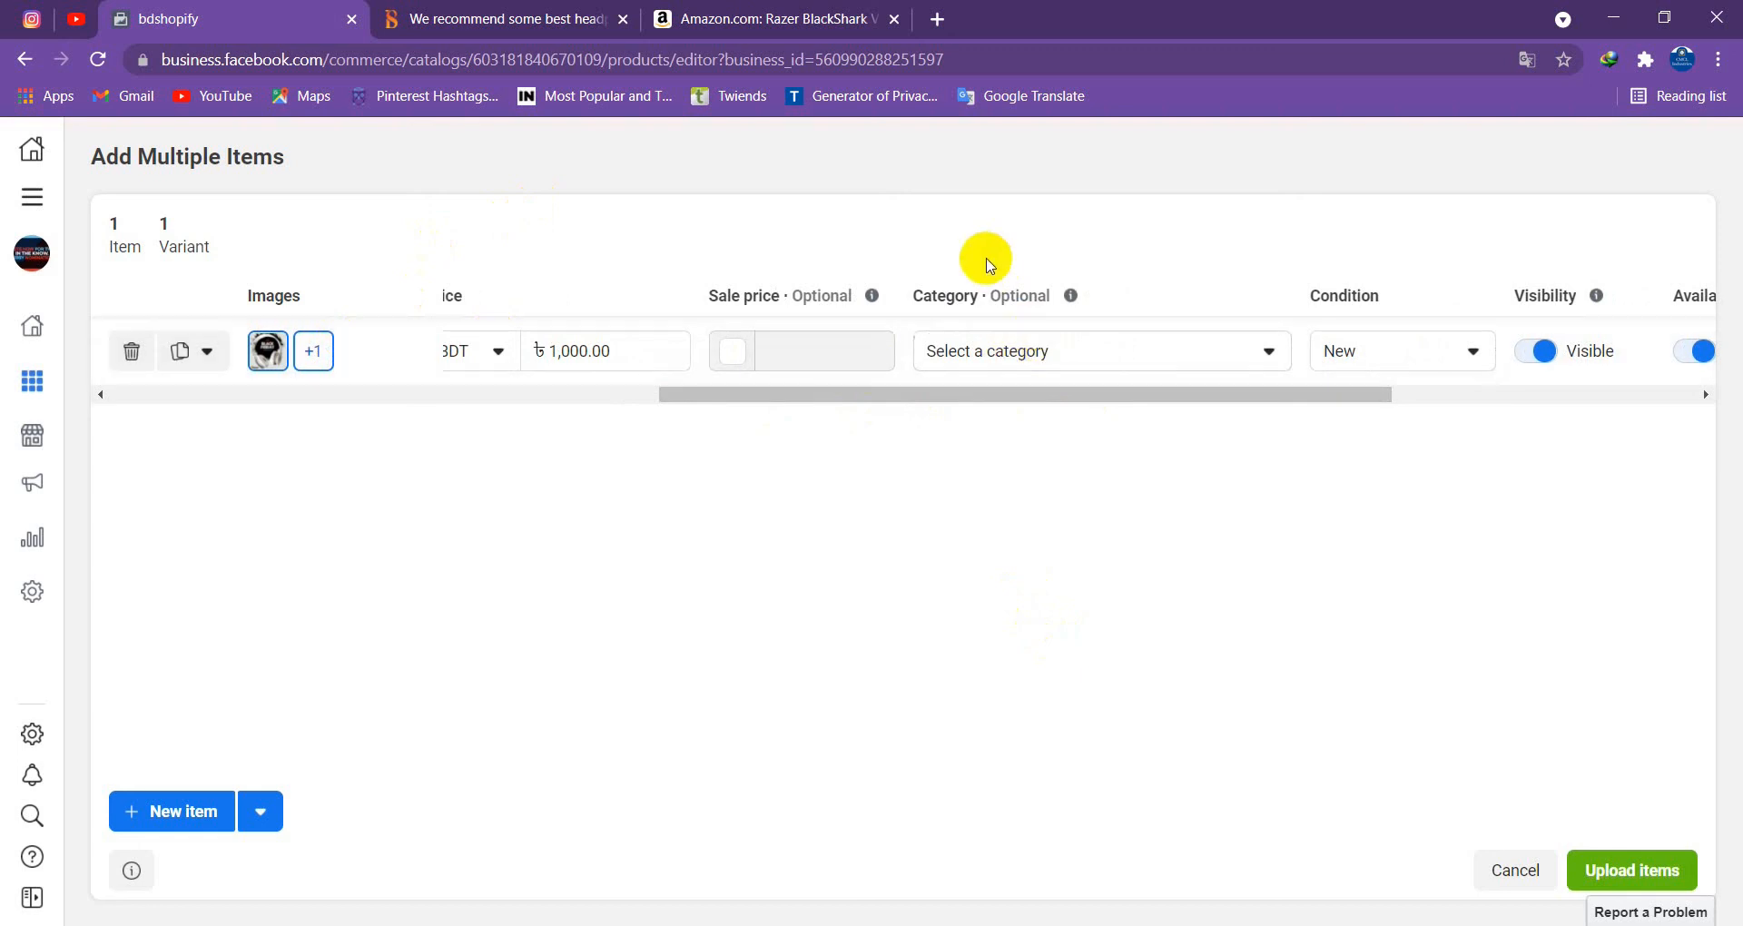
click(1101, 362)
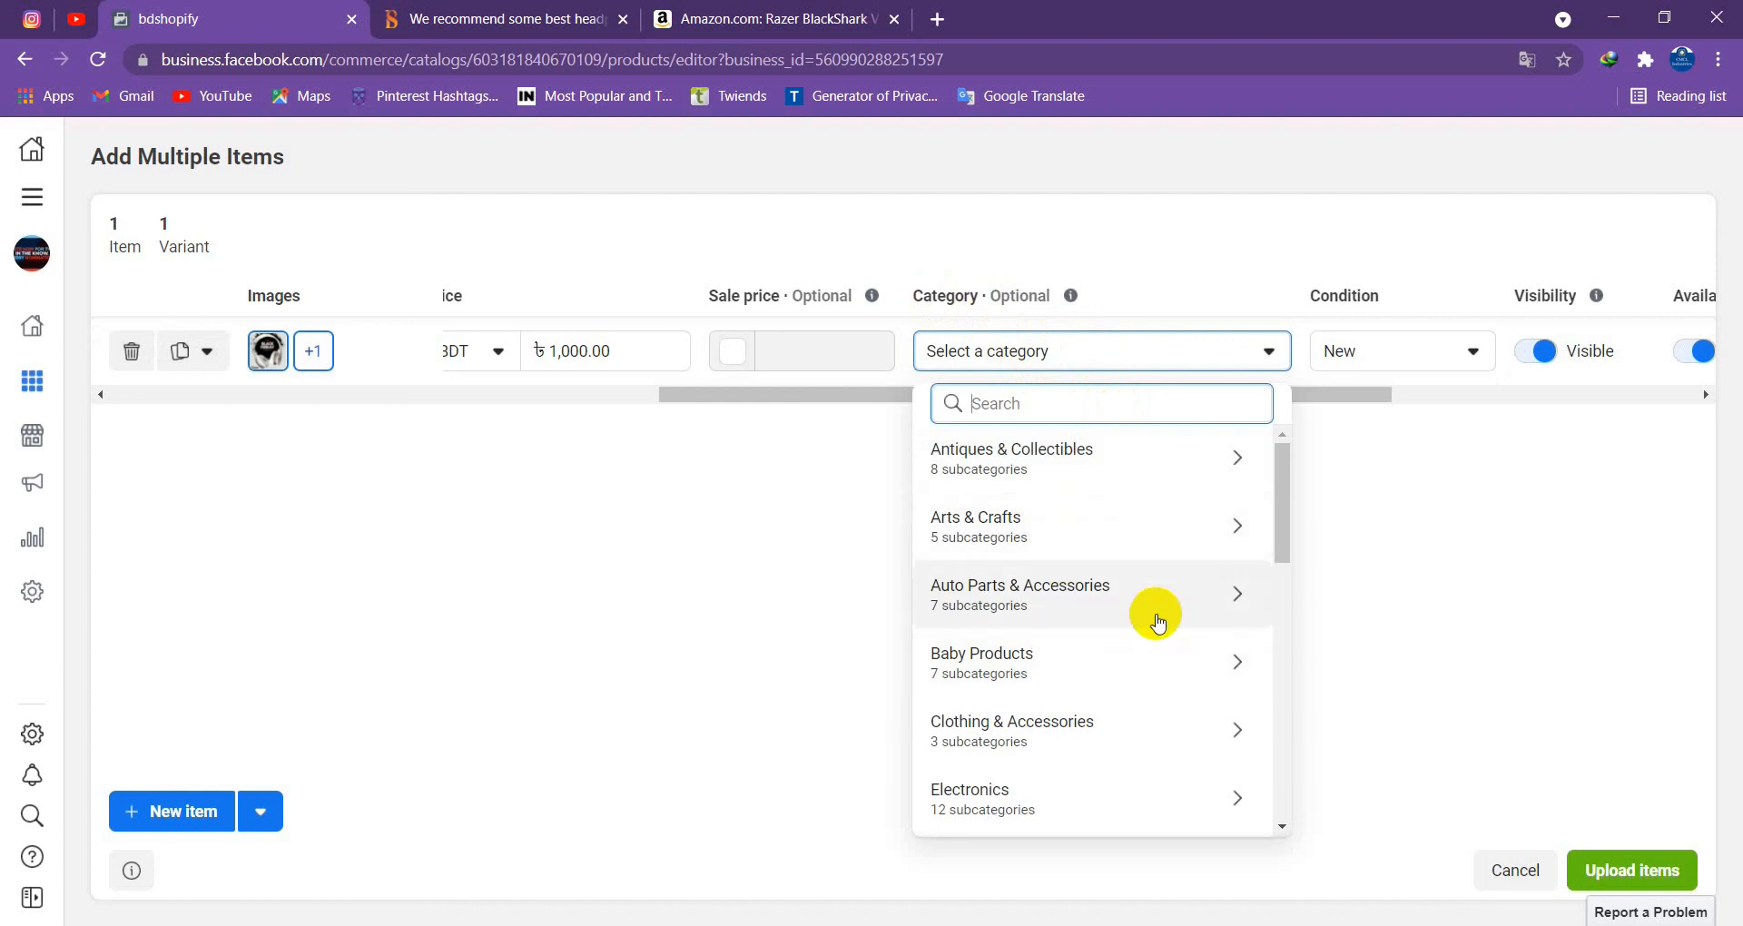
scroll(1157, 599, down, 1)
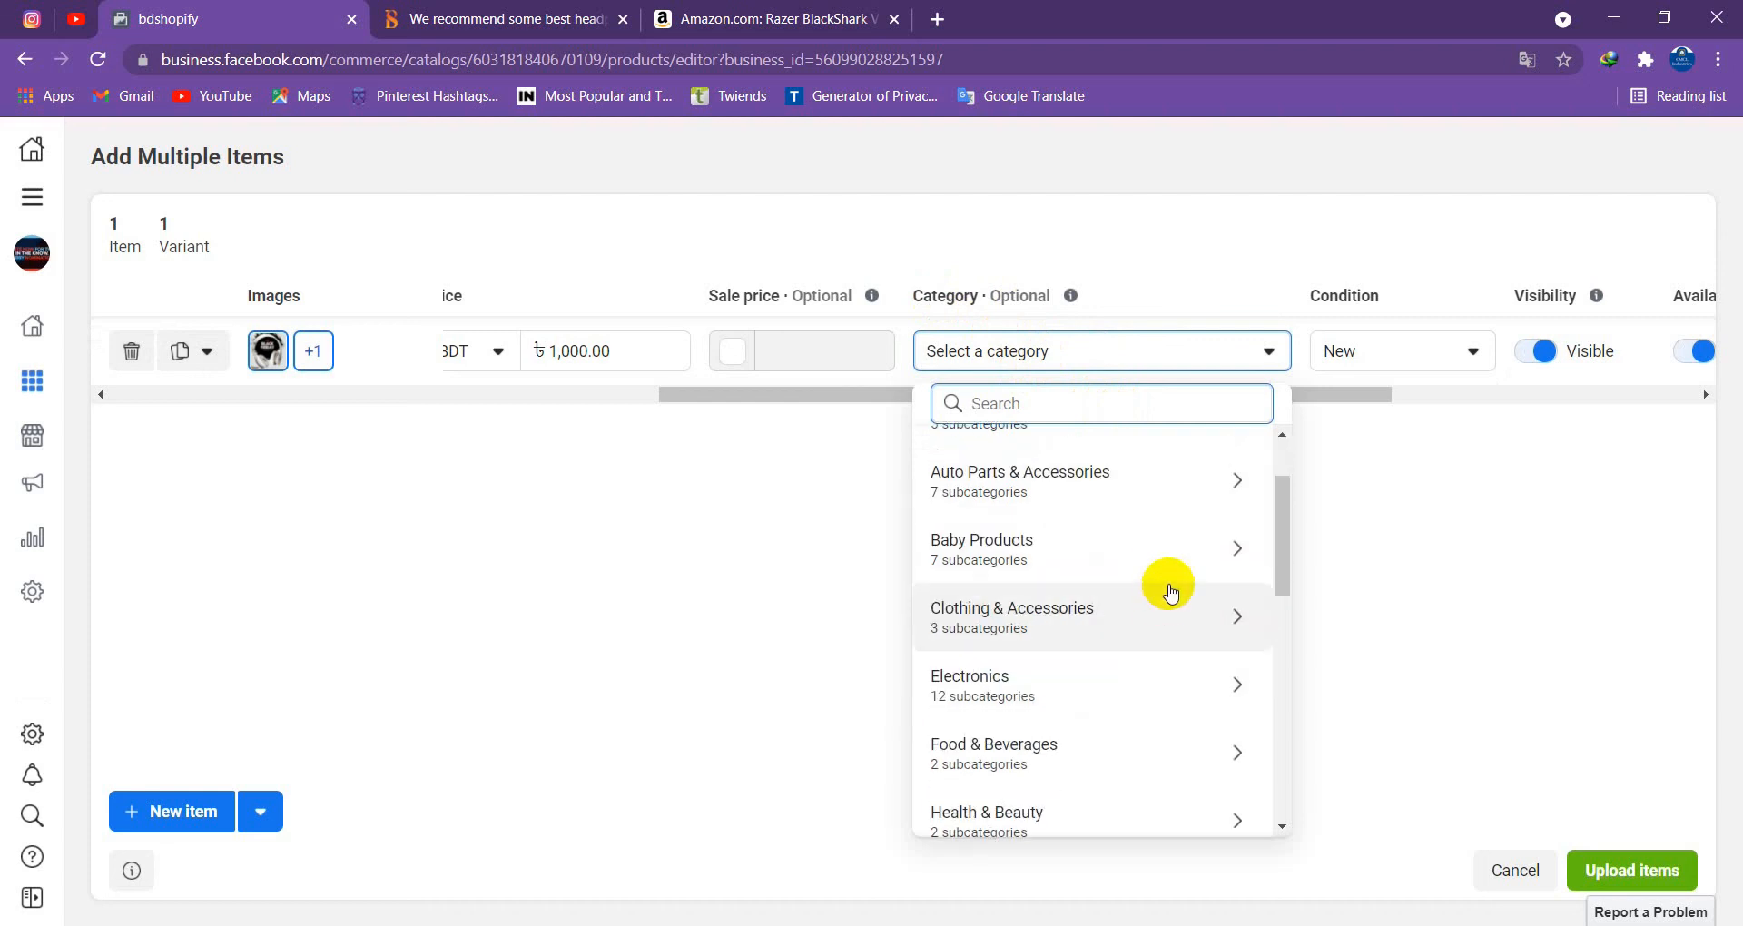
click(1003, 694)
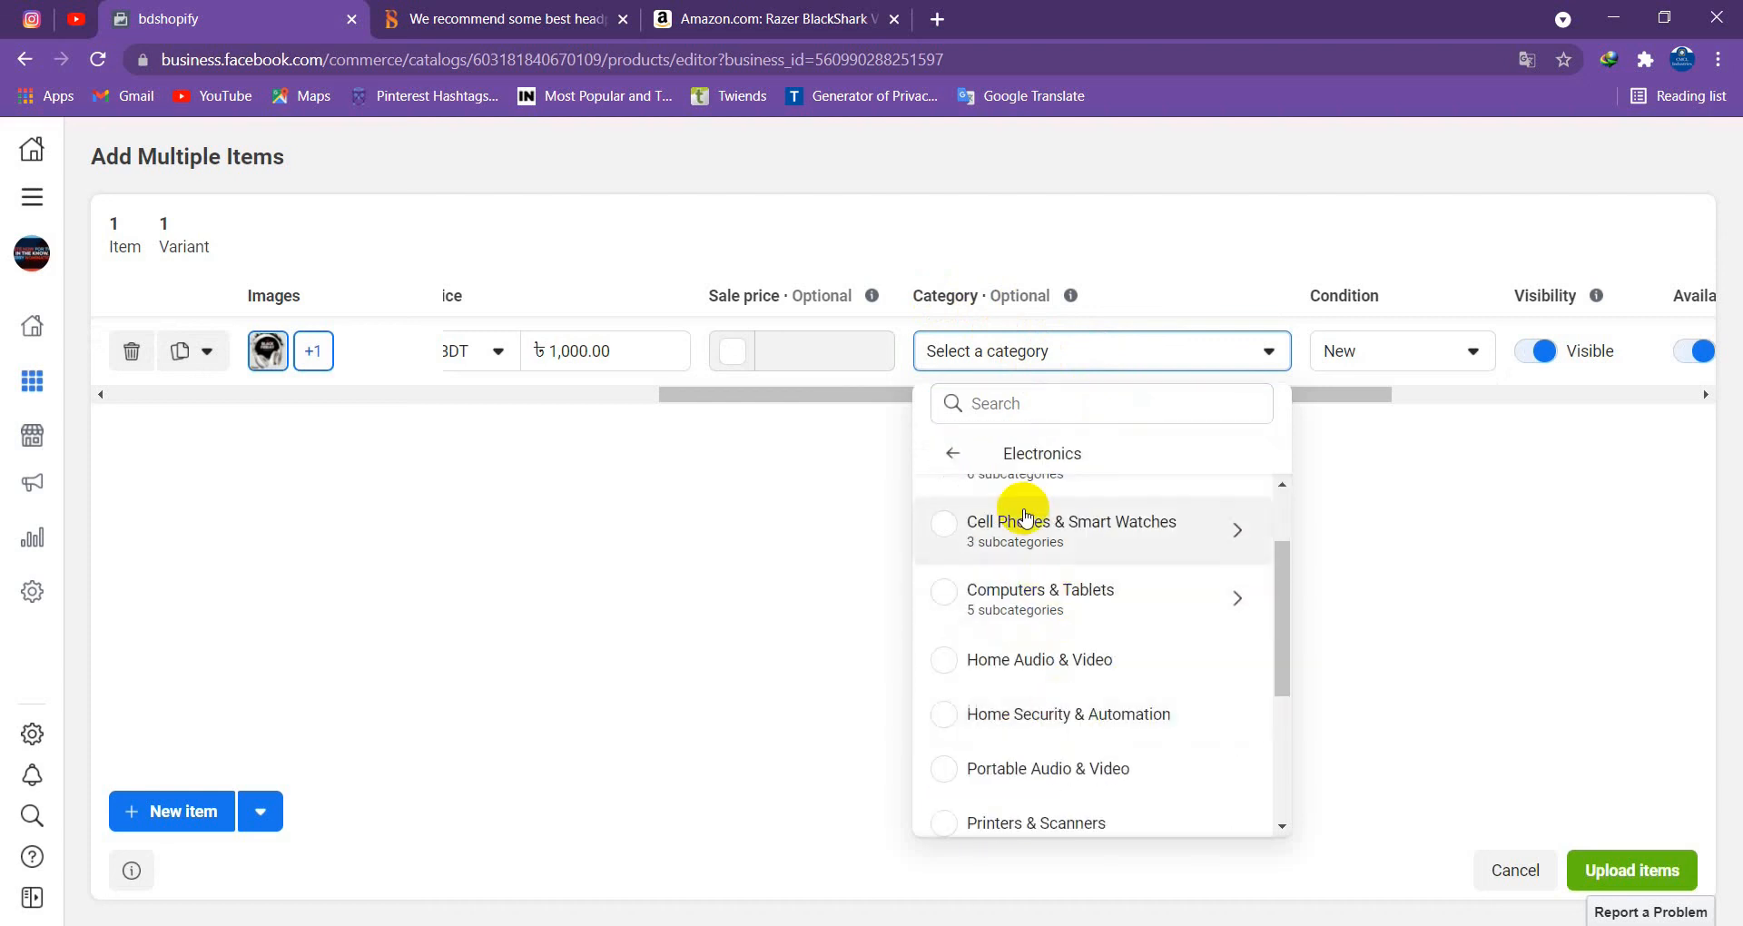
scroll(1004, 663, up, 1)
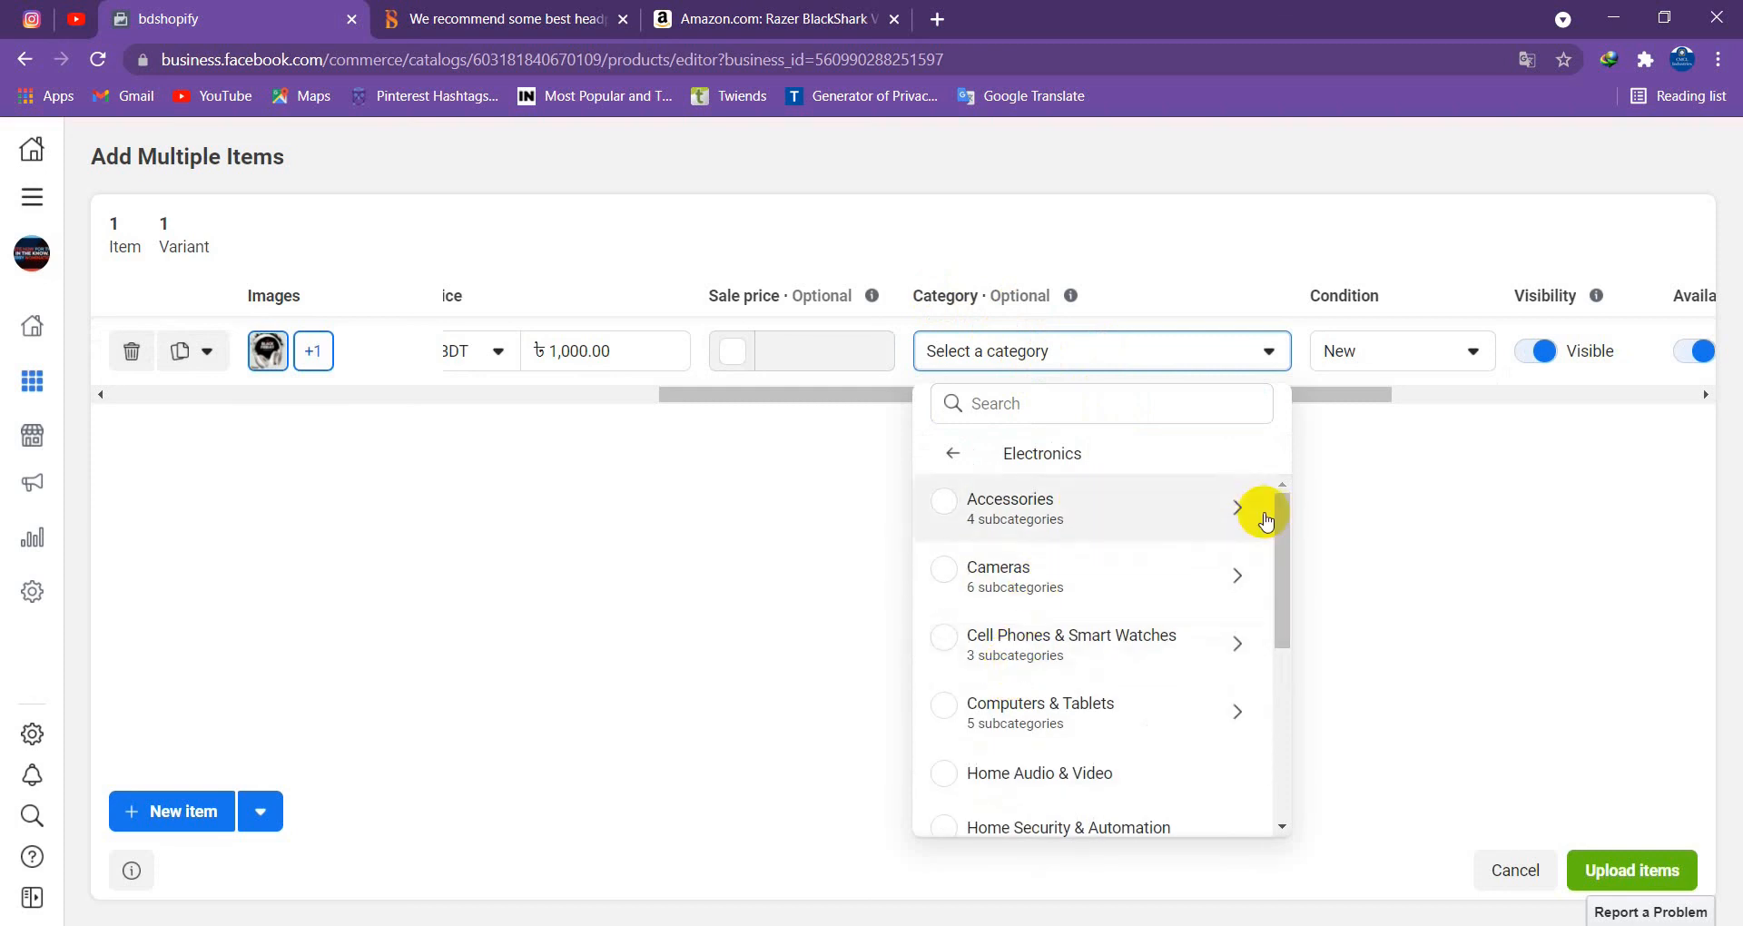
click(1237, 507)
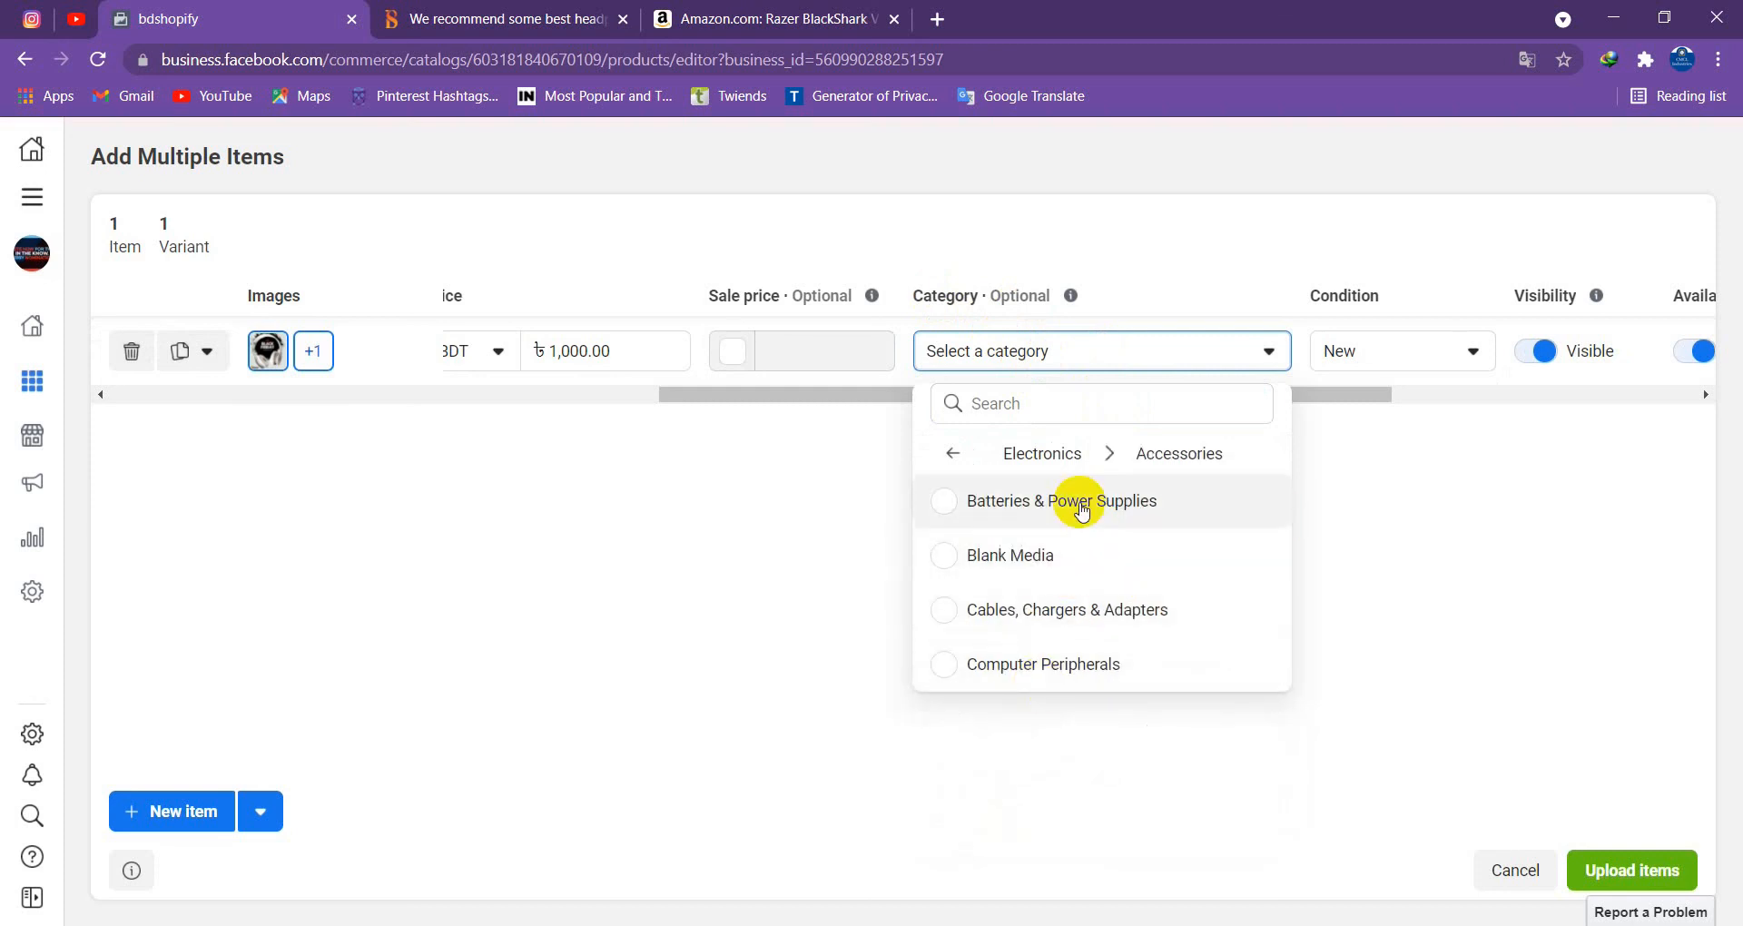
click(950, 455)
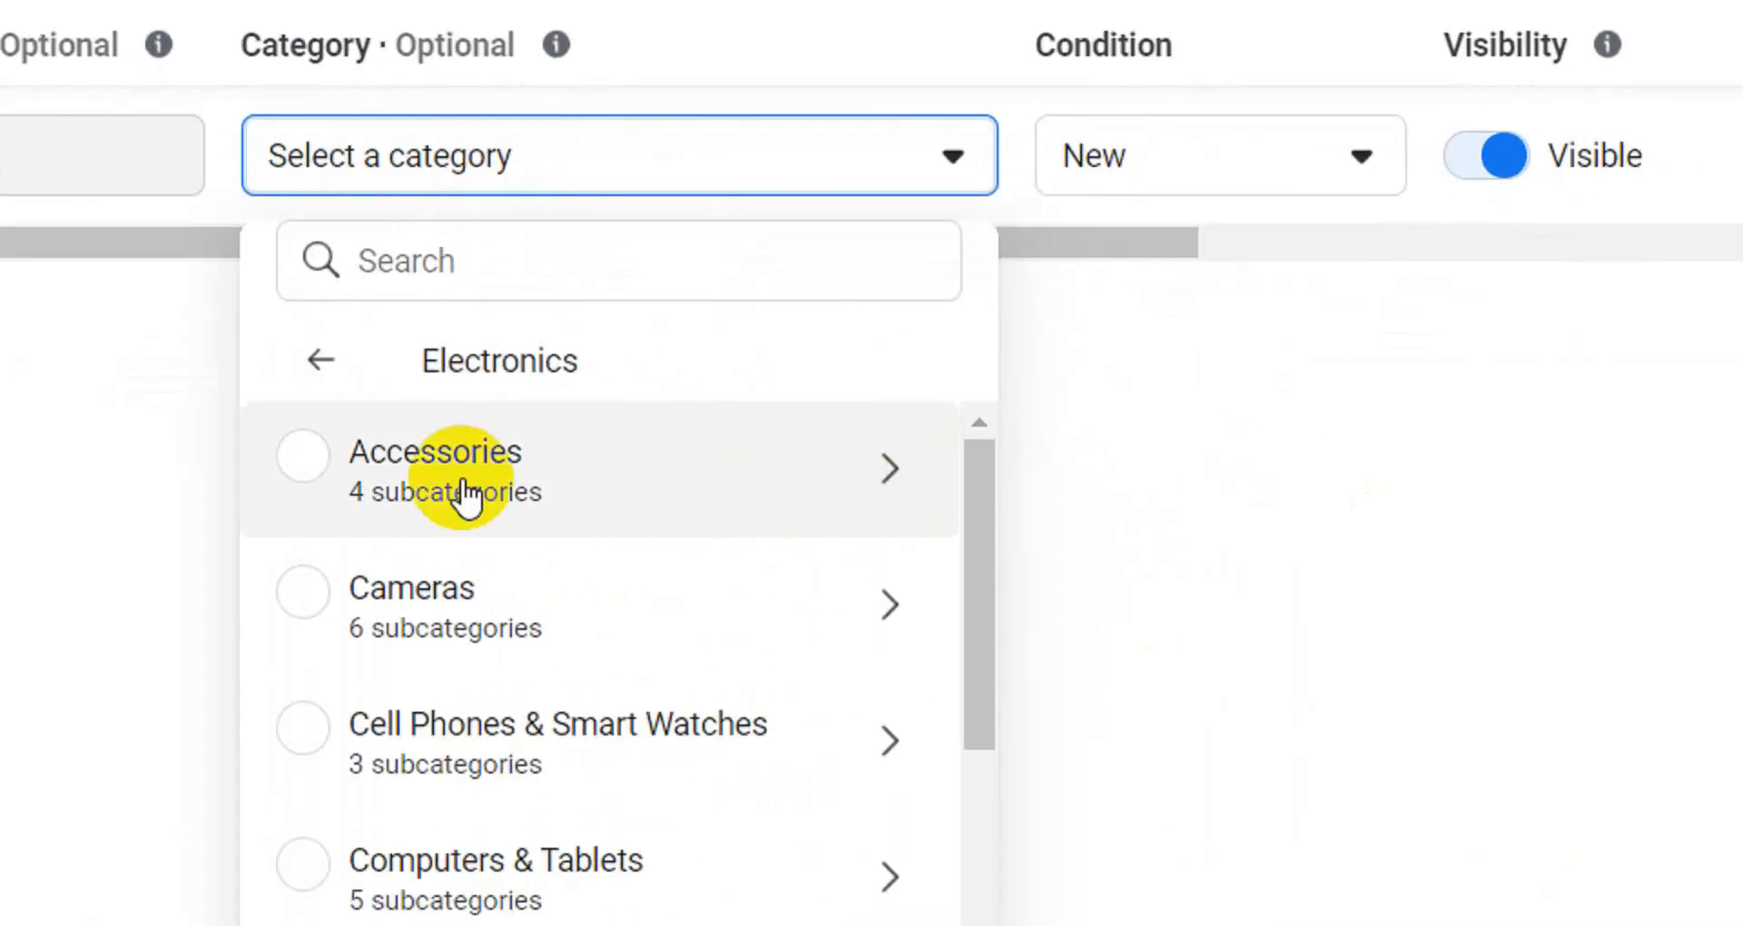
click(327, 362)
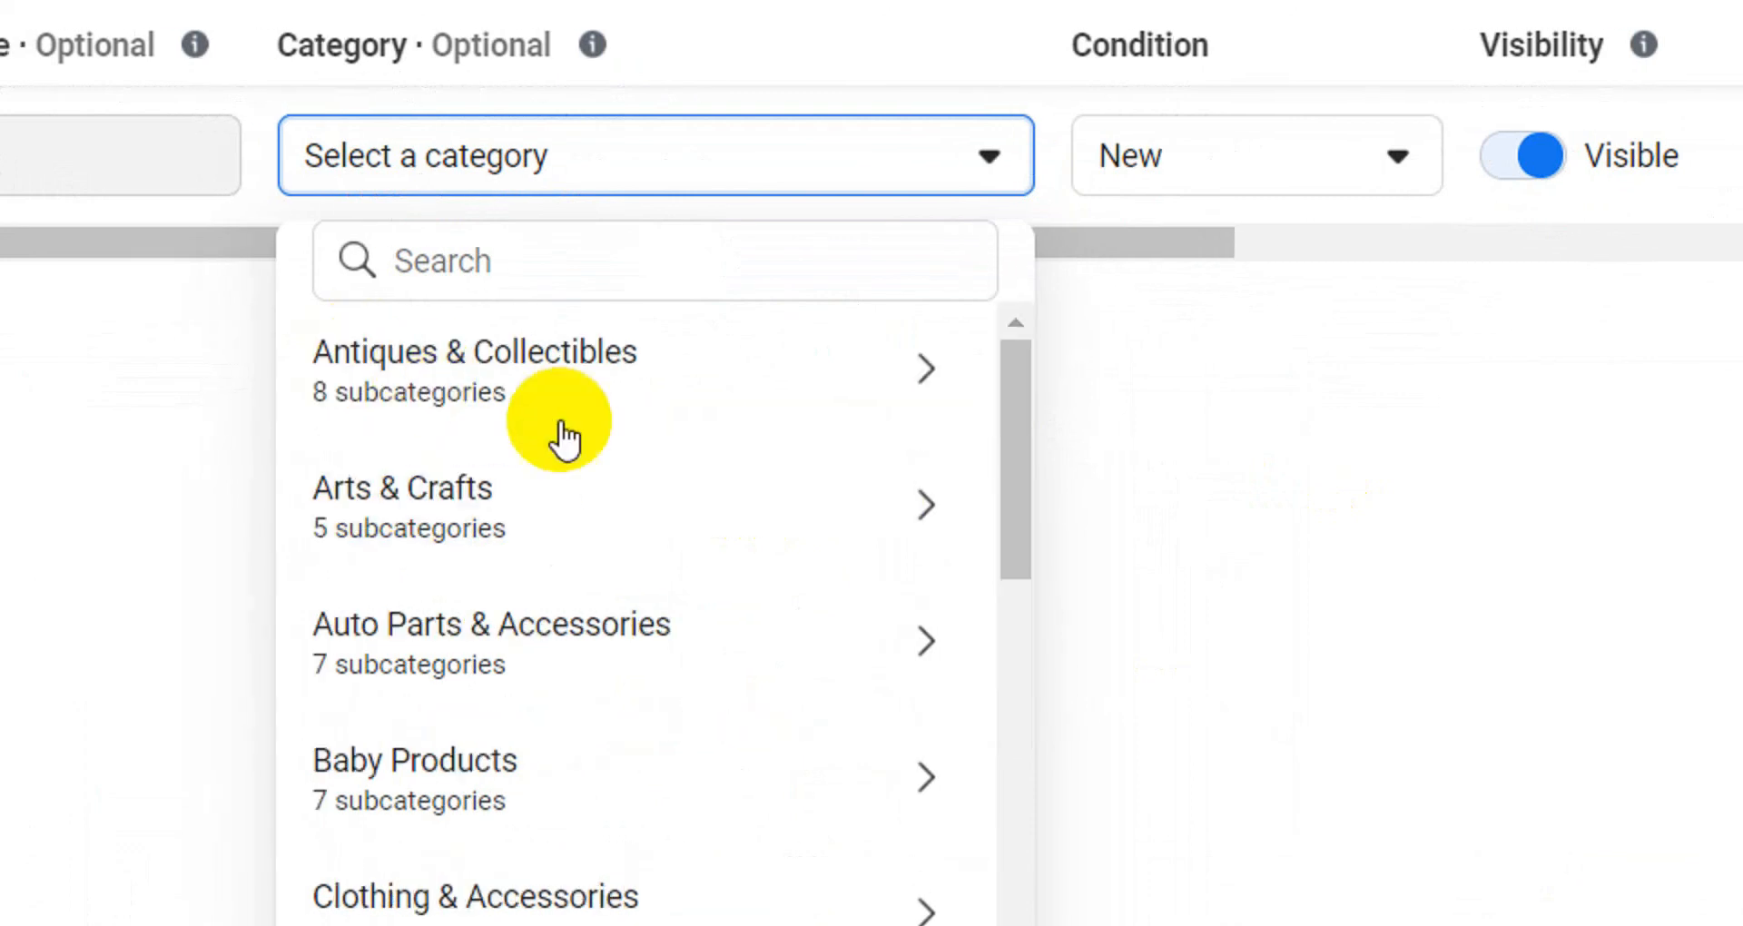
Look through the Electronics subcategories and set the item's category to Electronics > Accessories
click(461, 158)
click(465, 154)
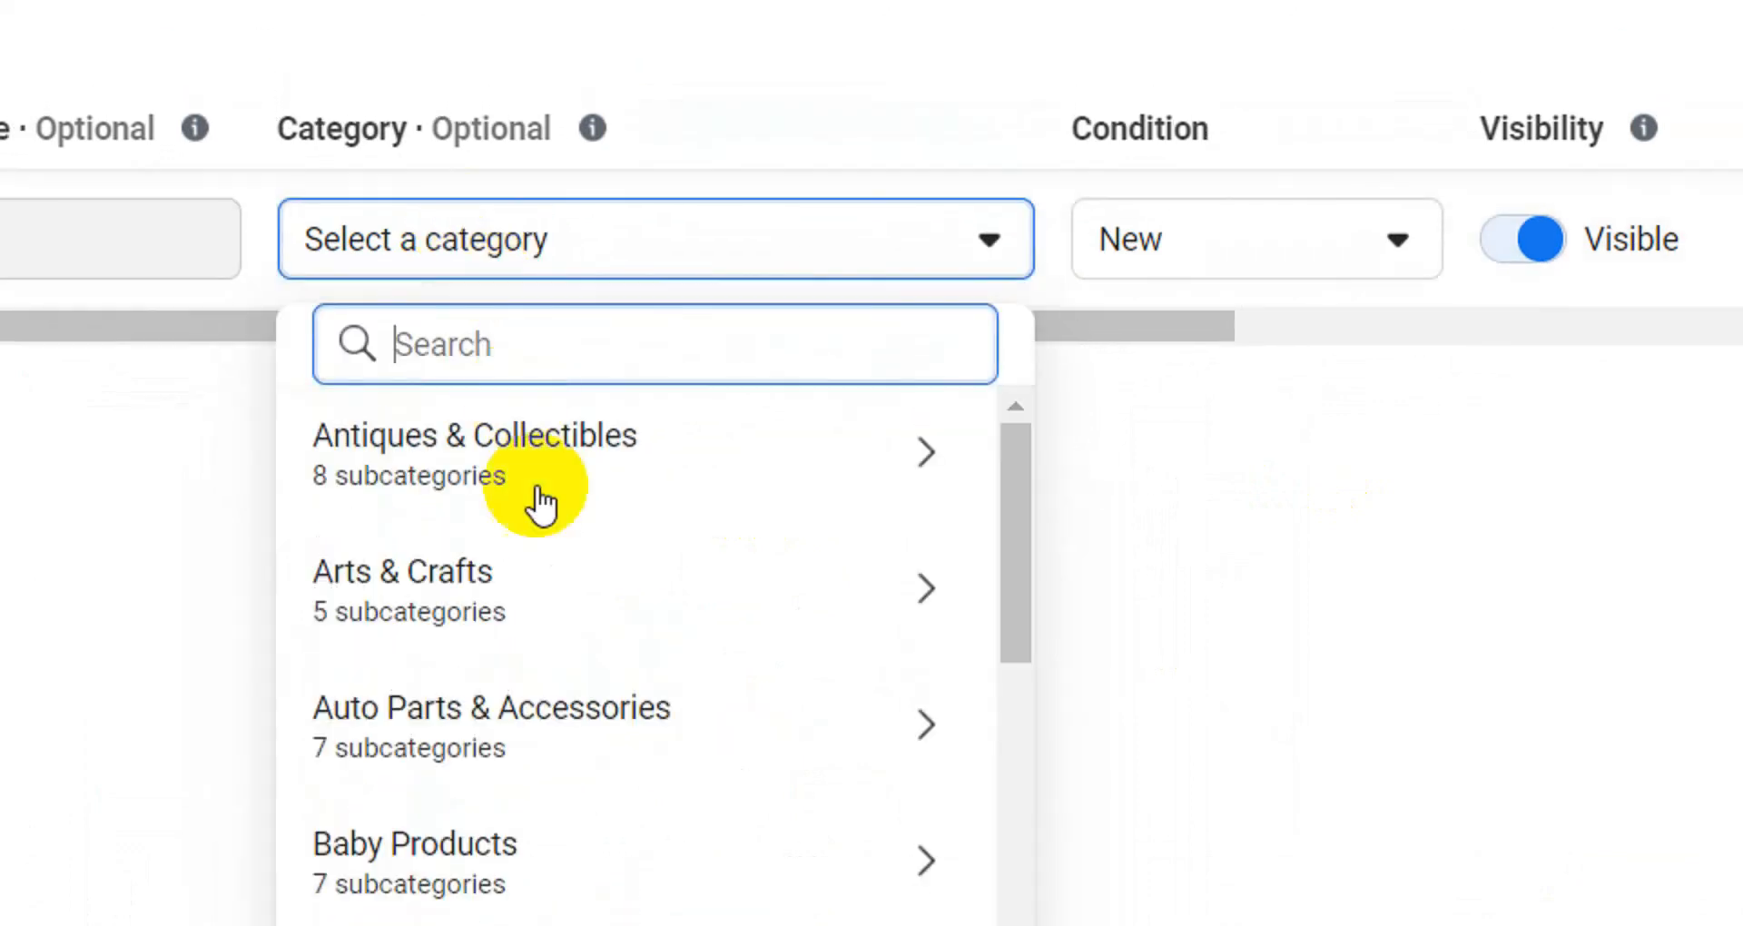
scroll(594, 727, down, 3)
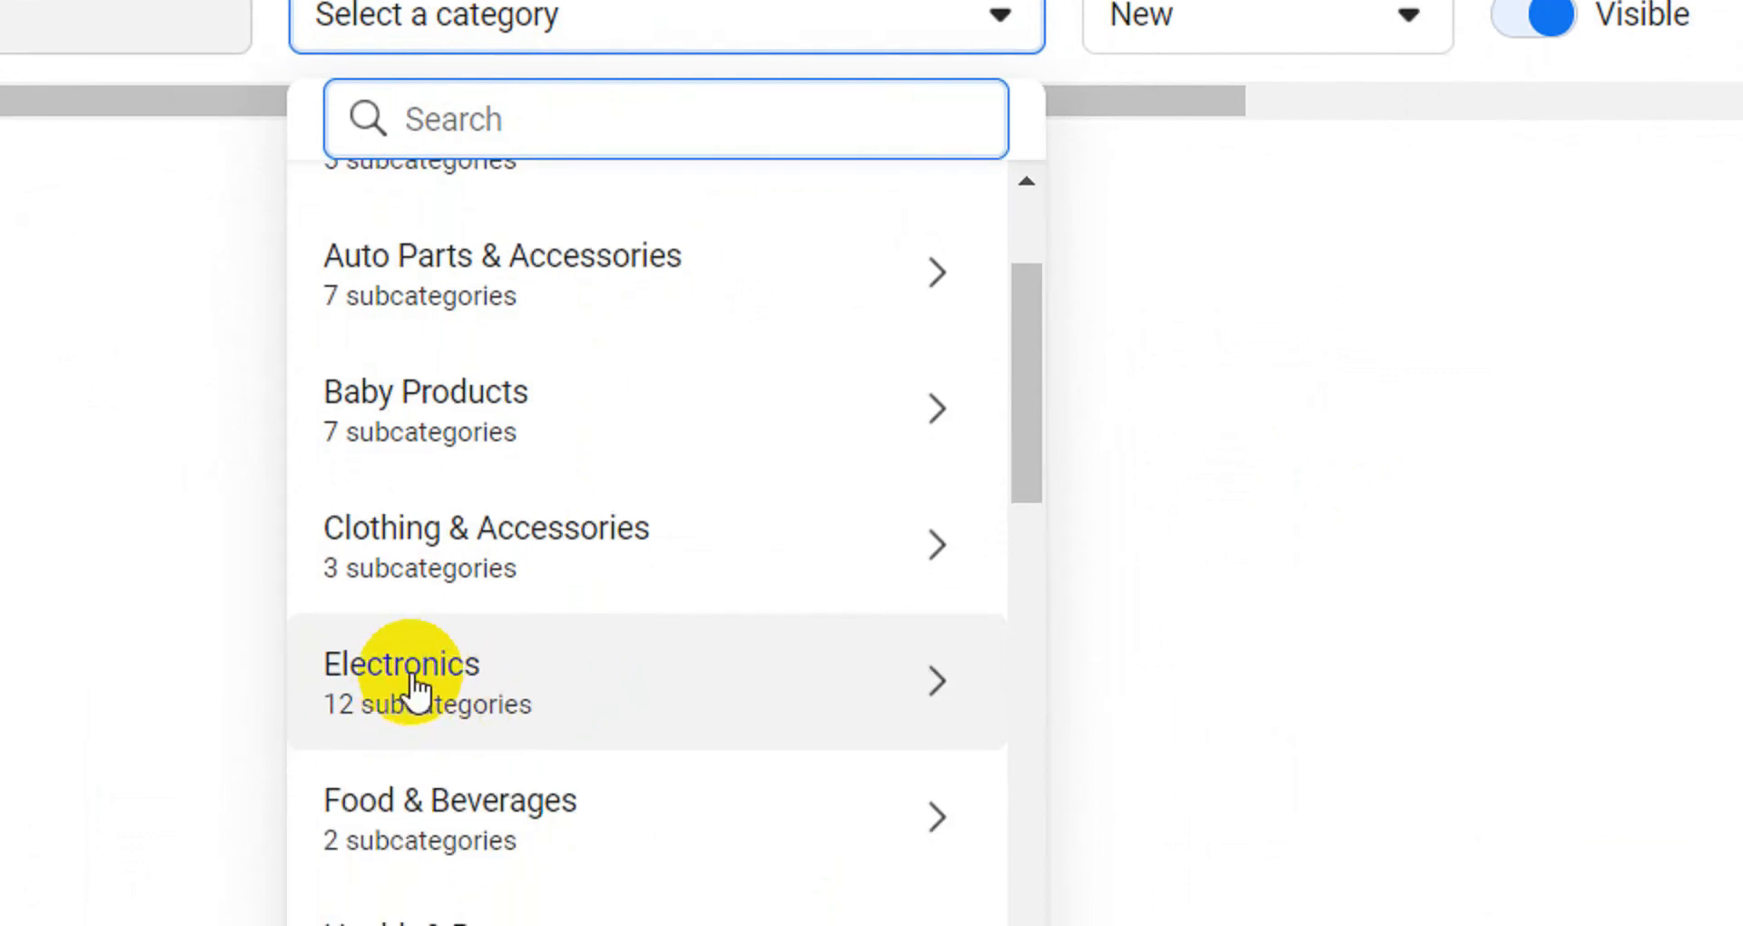
click(414, 689)
scroll(473, 530, up, 3)
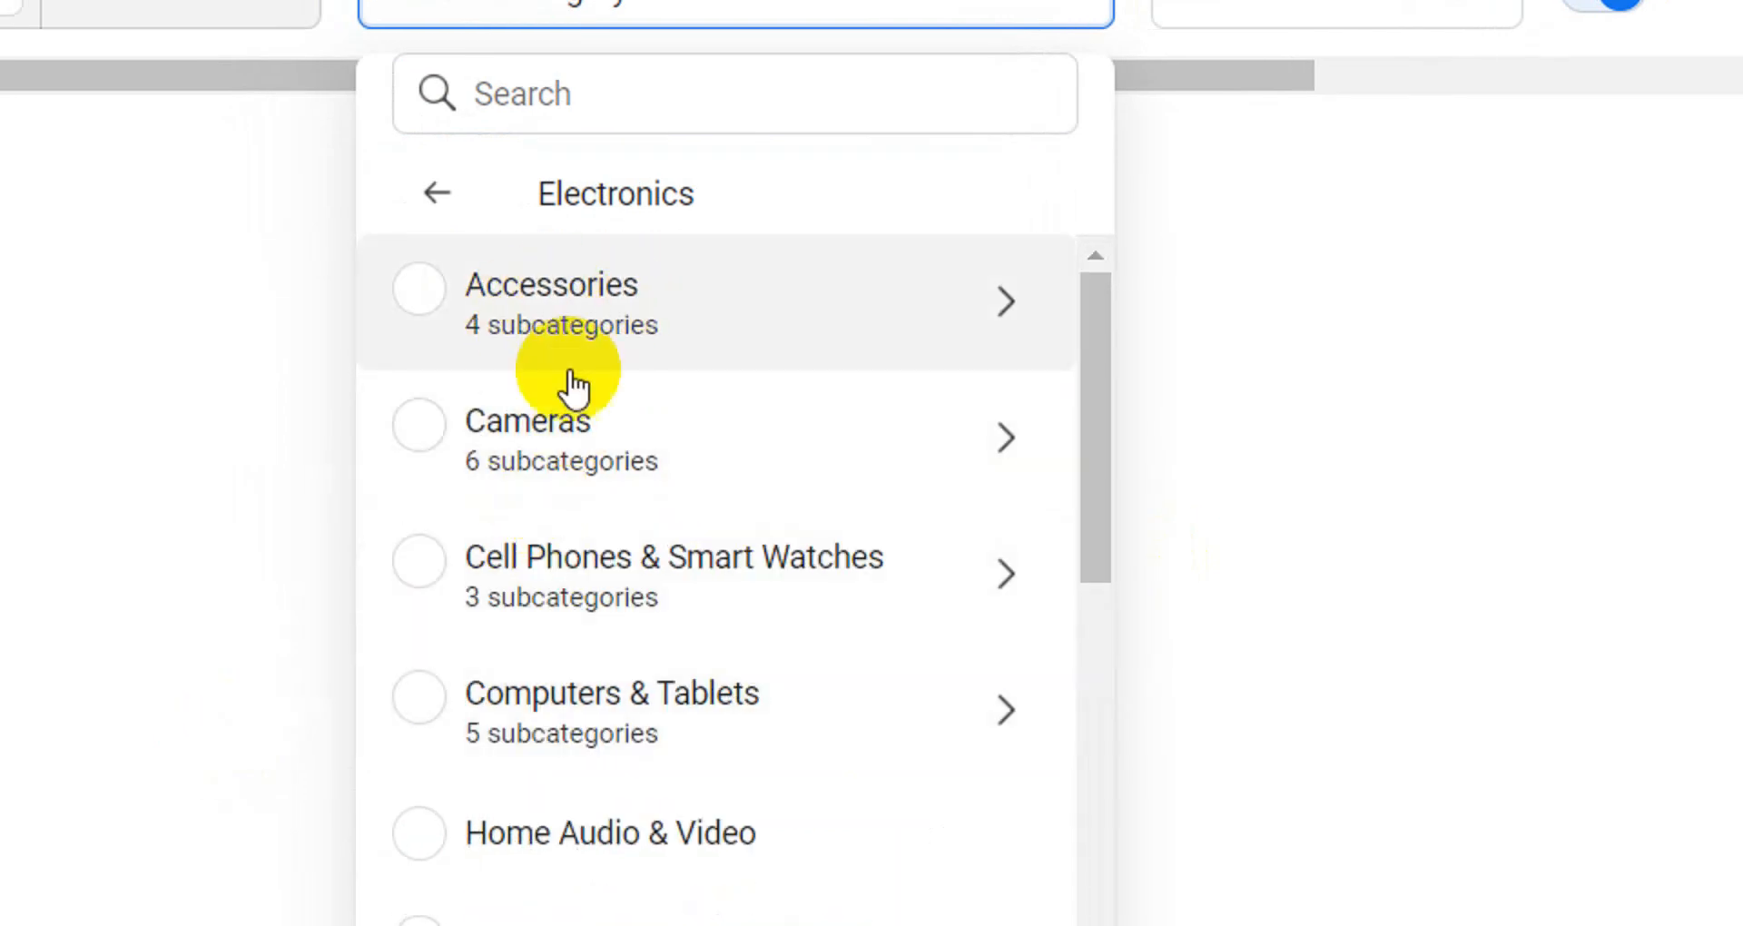
scroll(574, 418, down, 2)
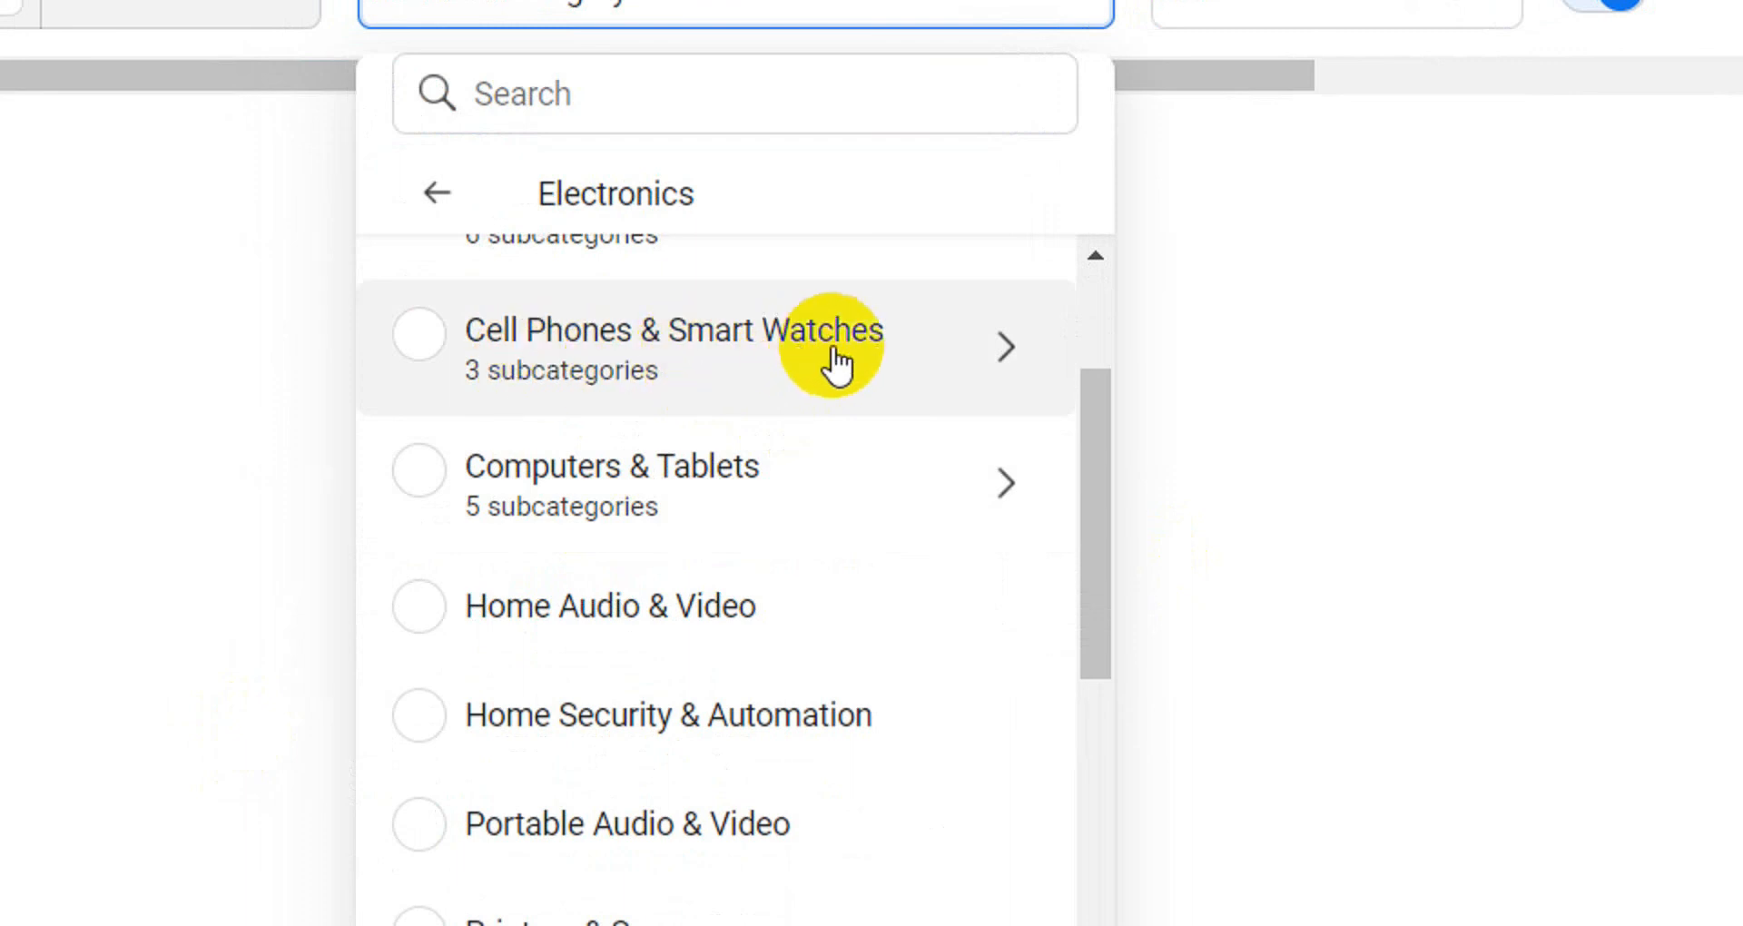
scroll(708, 545, down, 5)
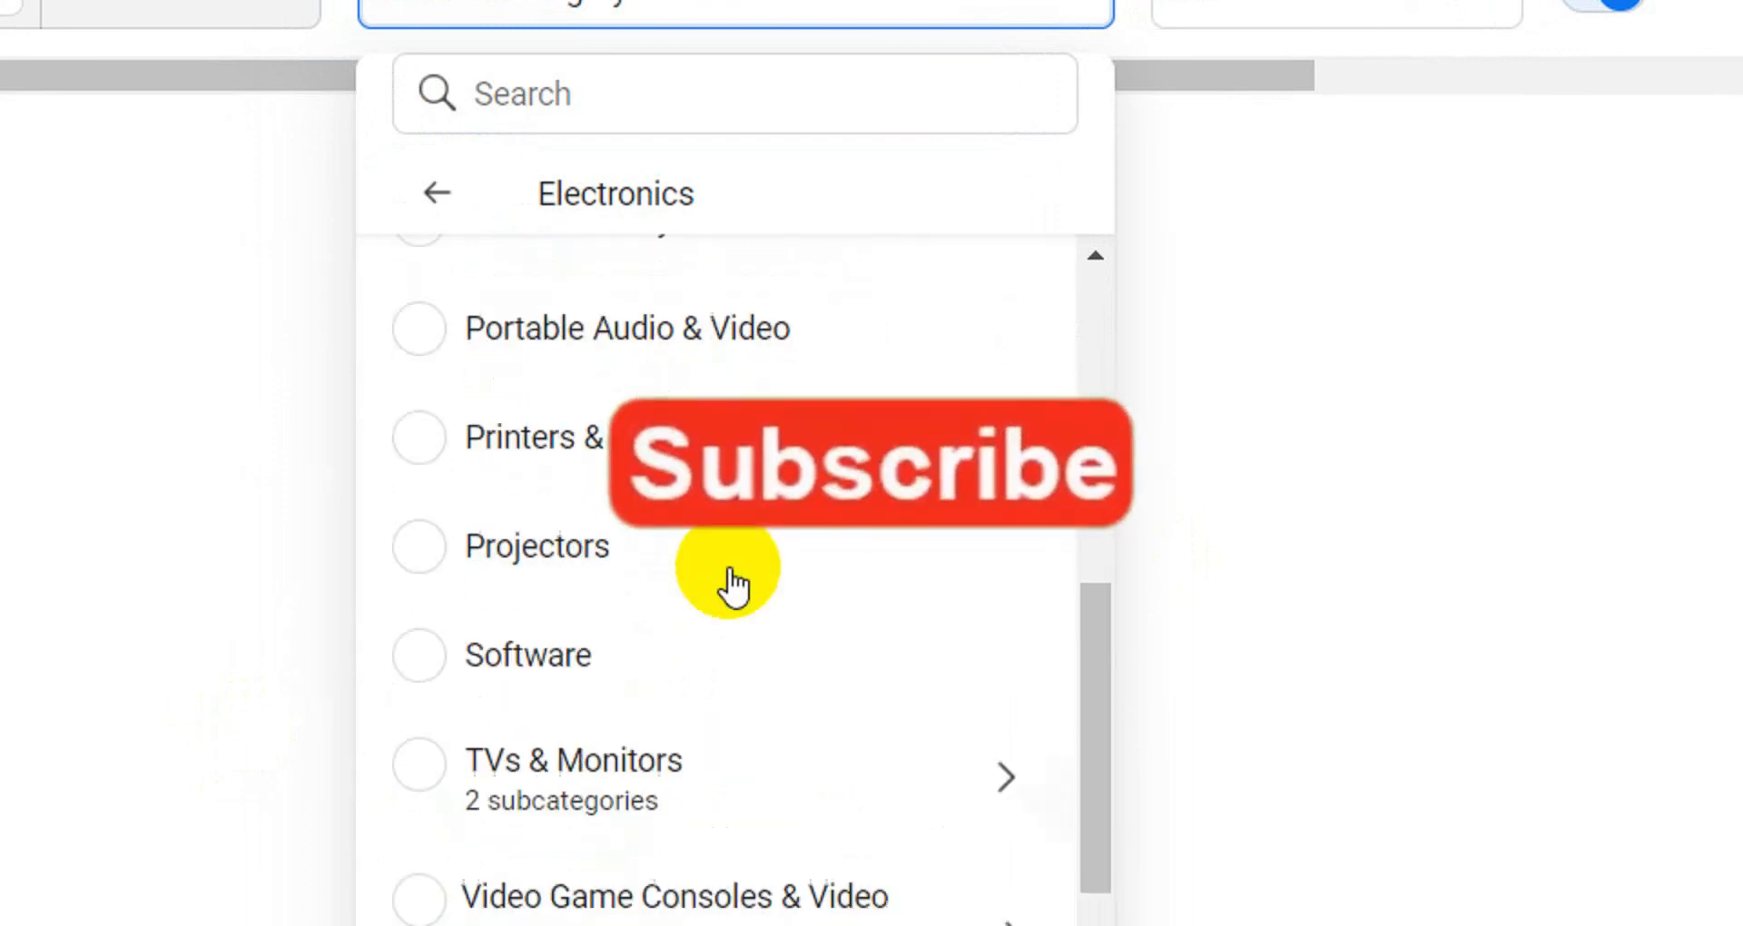
scroll(666, 717, up, 3)
scroll(665, 717, up, 4)
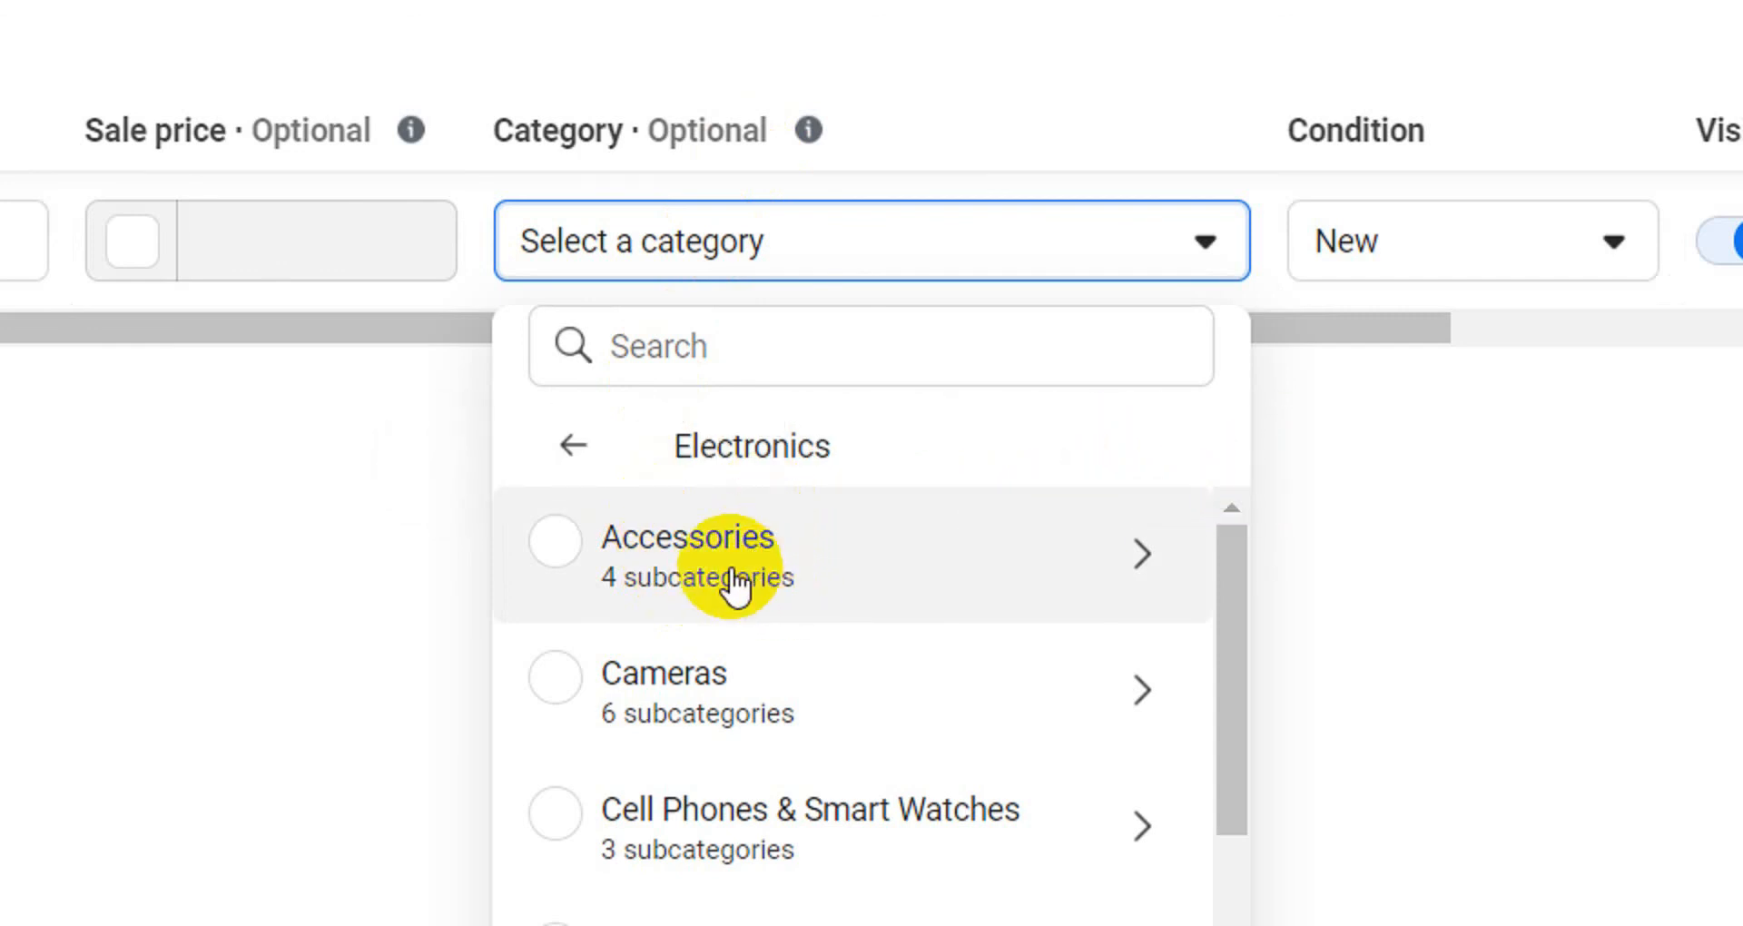
click(1142, 555)
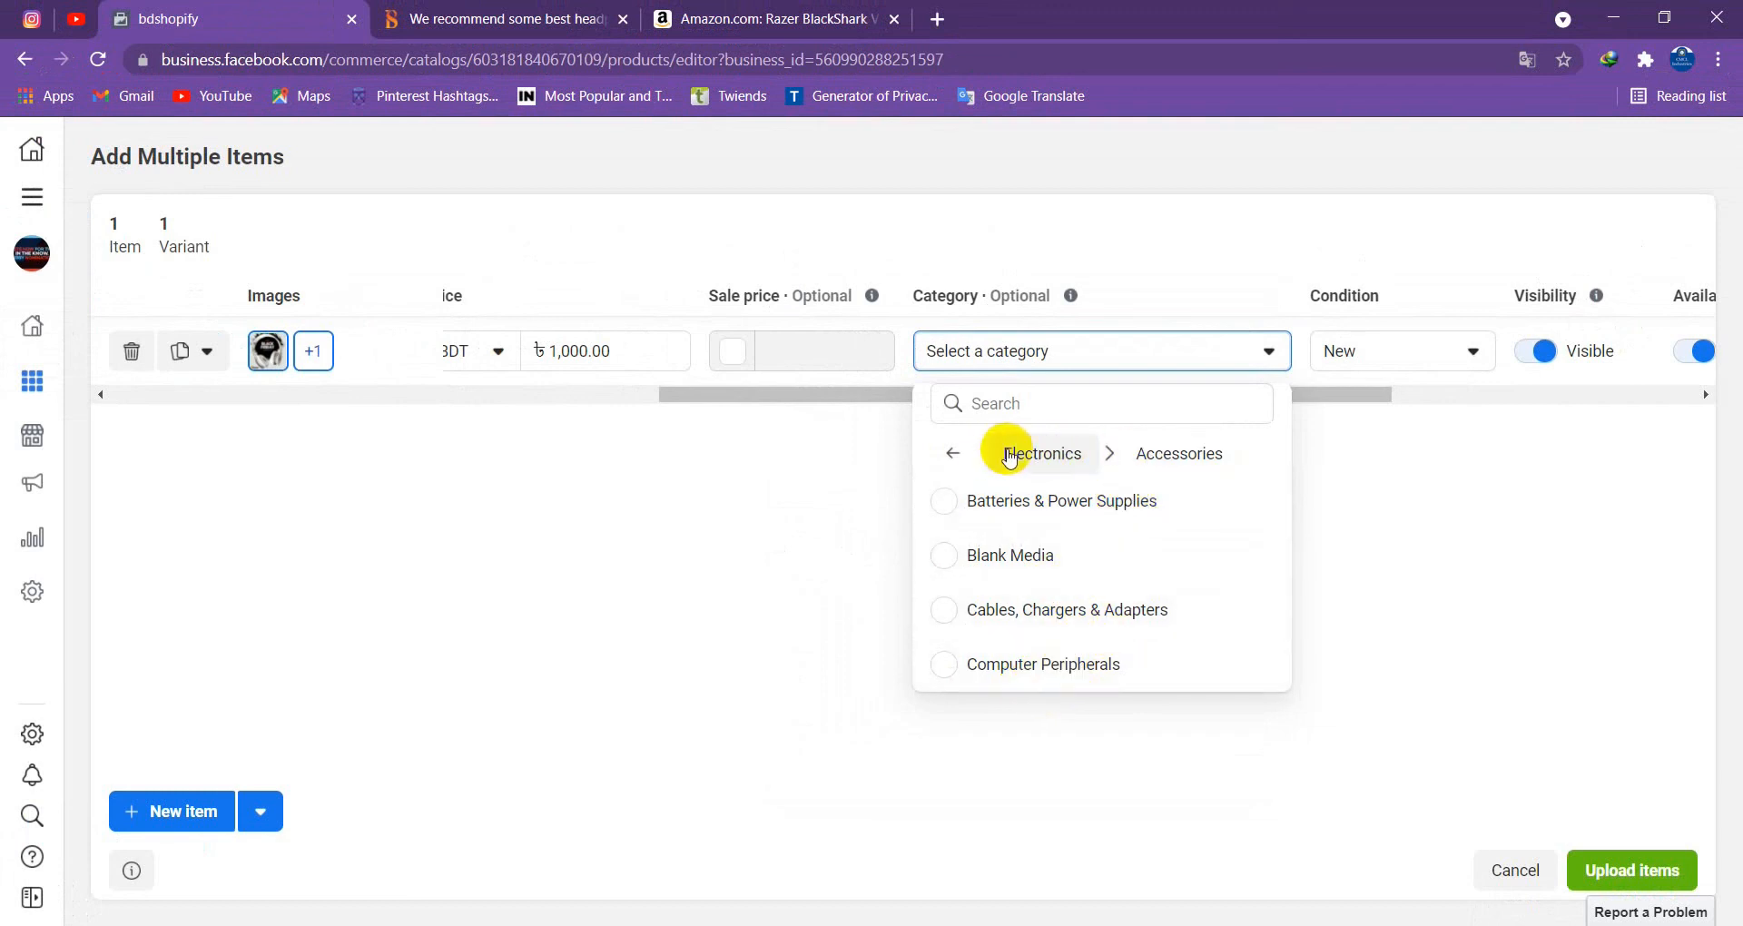
click(950, 457)
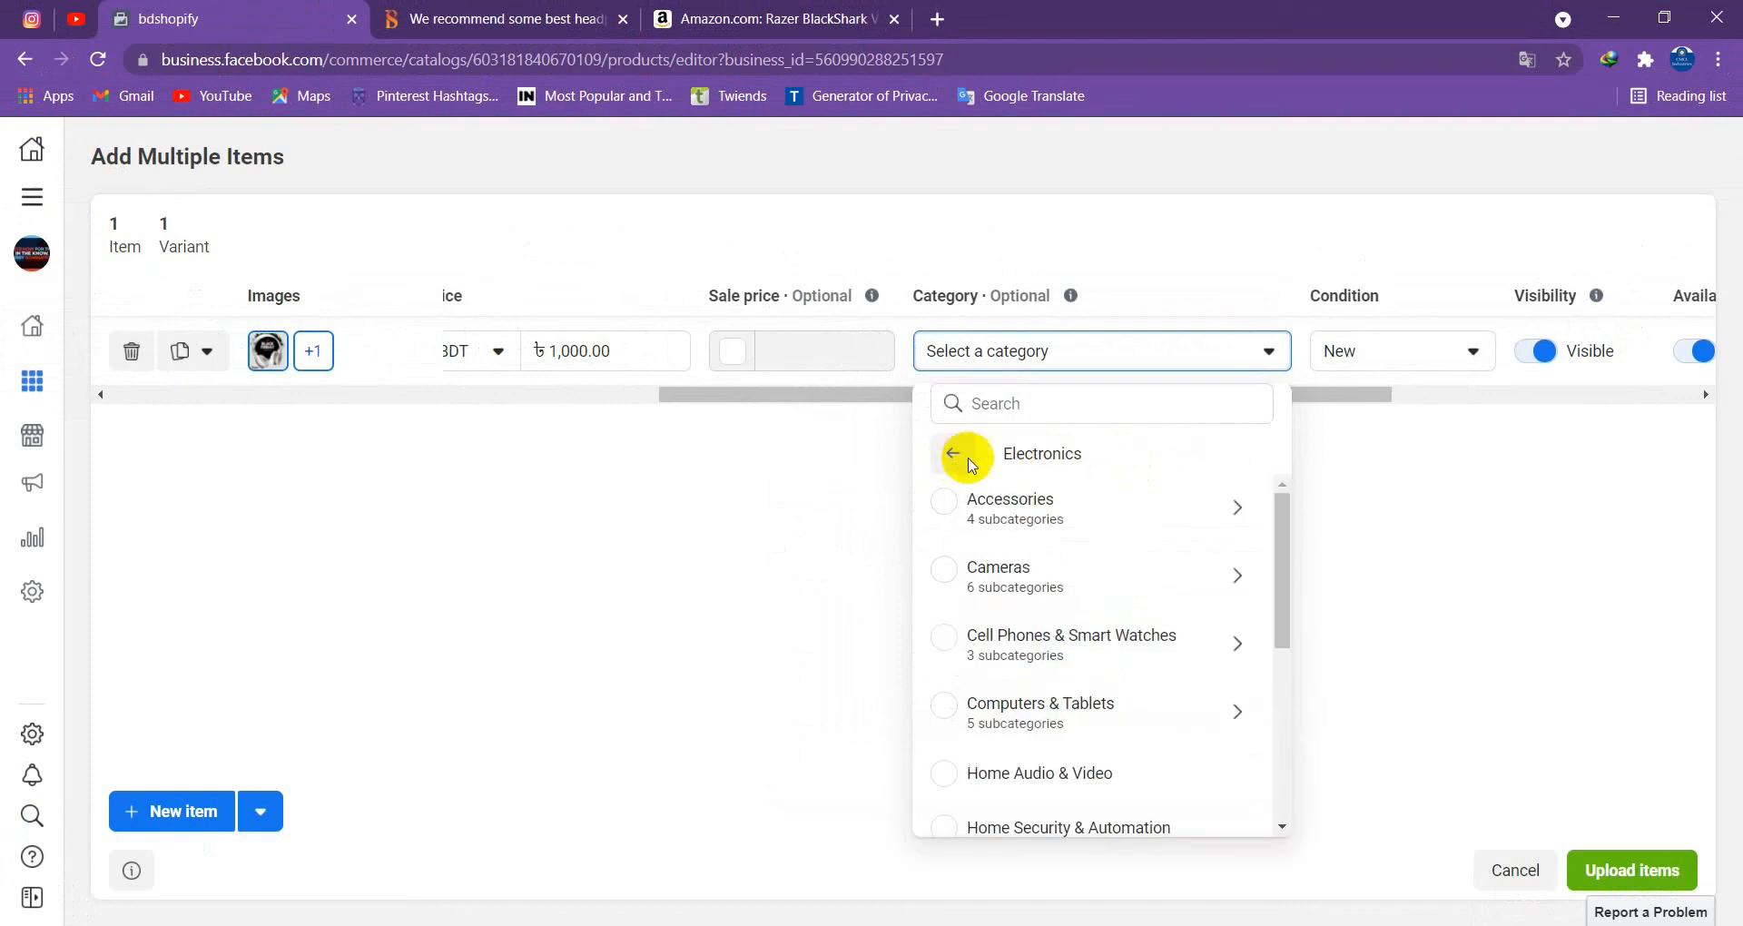
click(1004, 514)
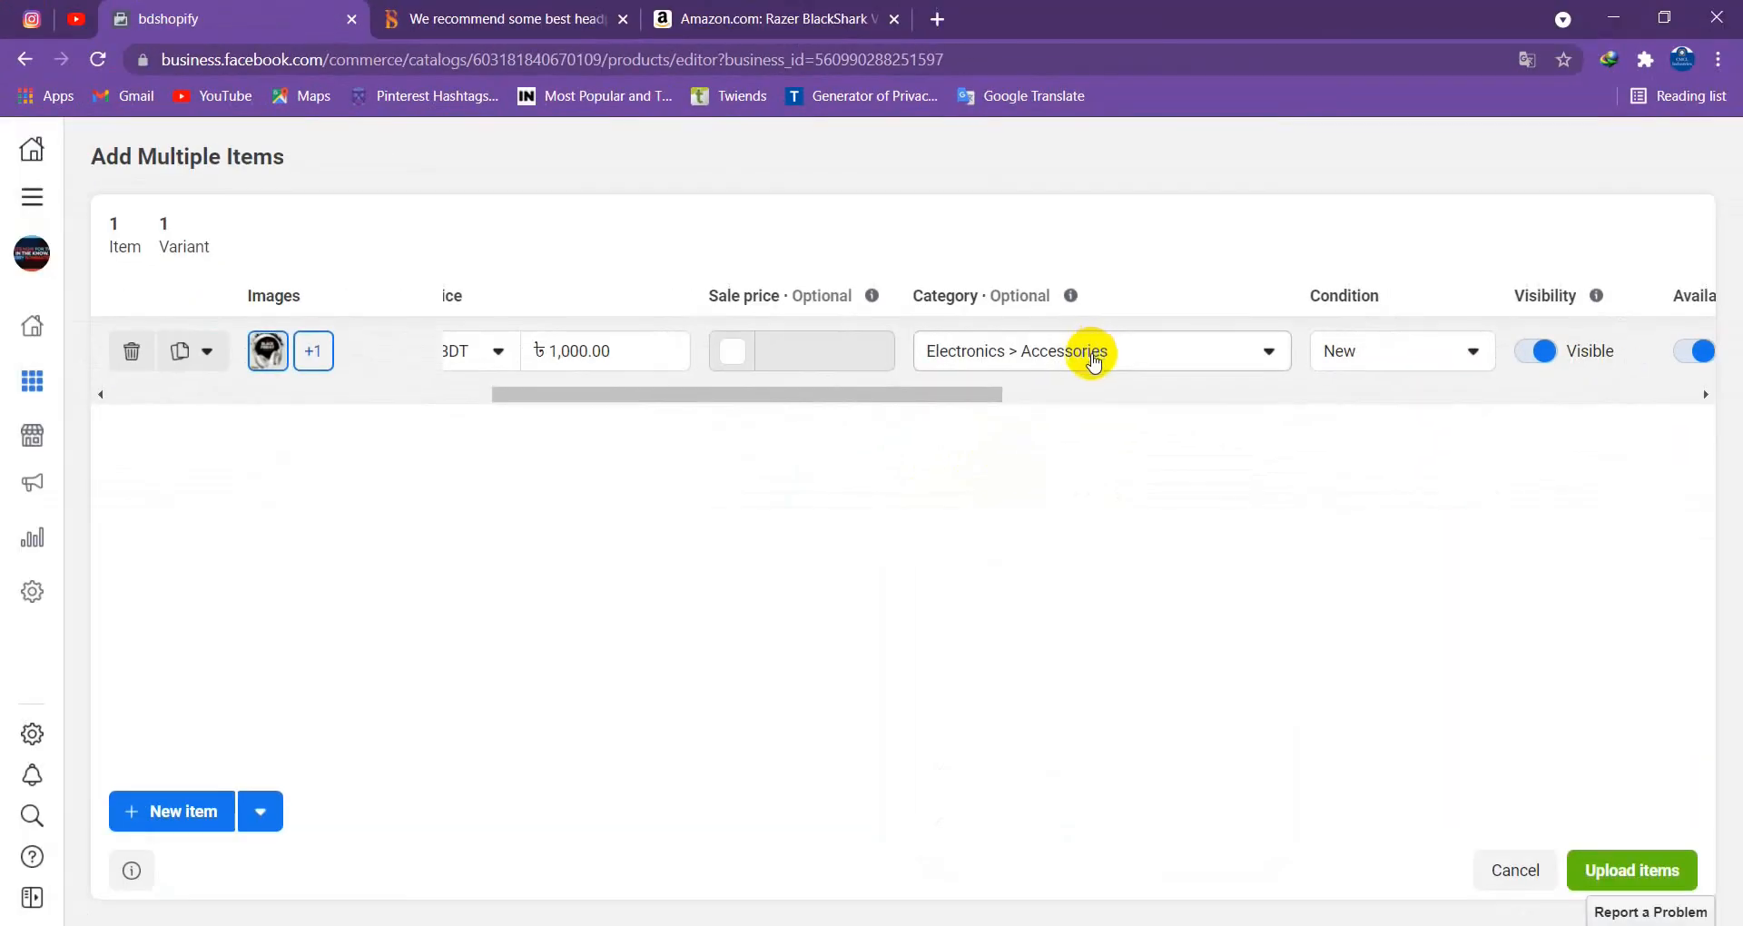
Review the available condition options for the item and choose New
drag(905, 393, 1046, 393)
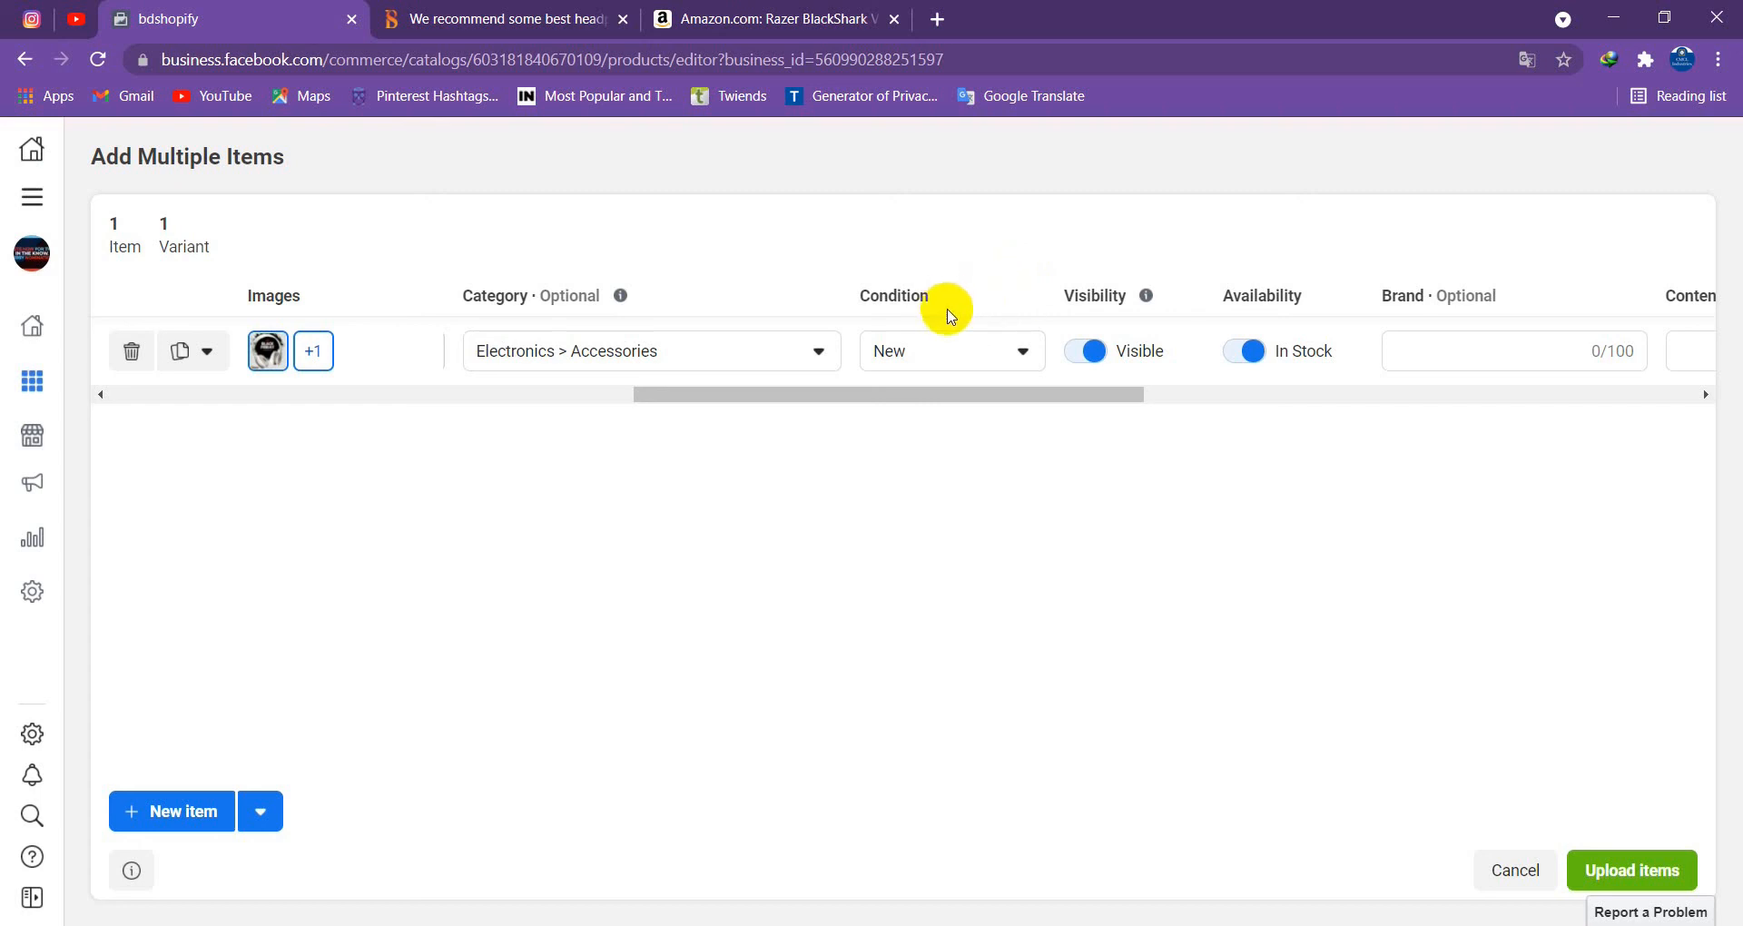
click(978, 357)
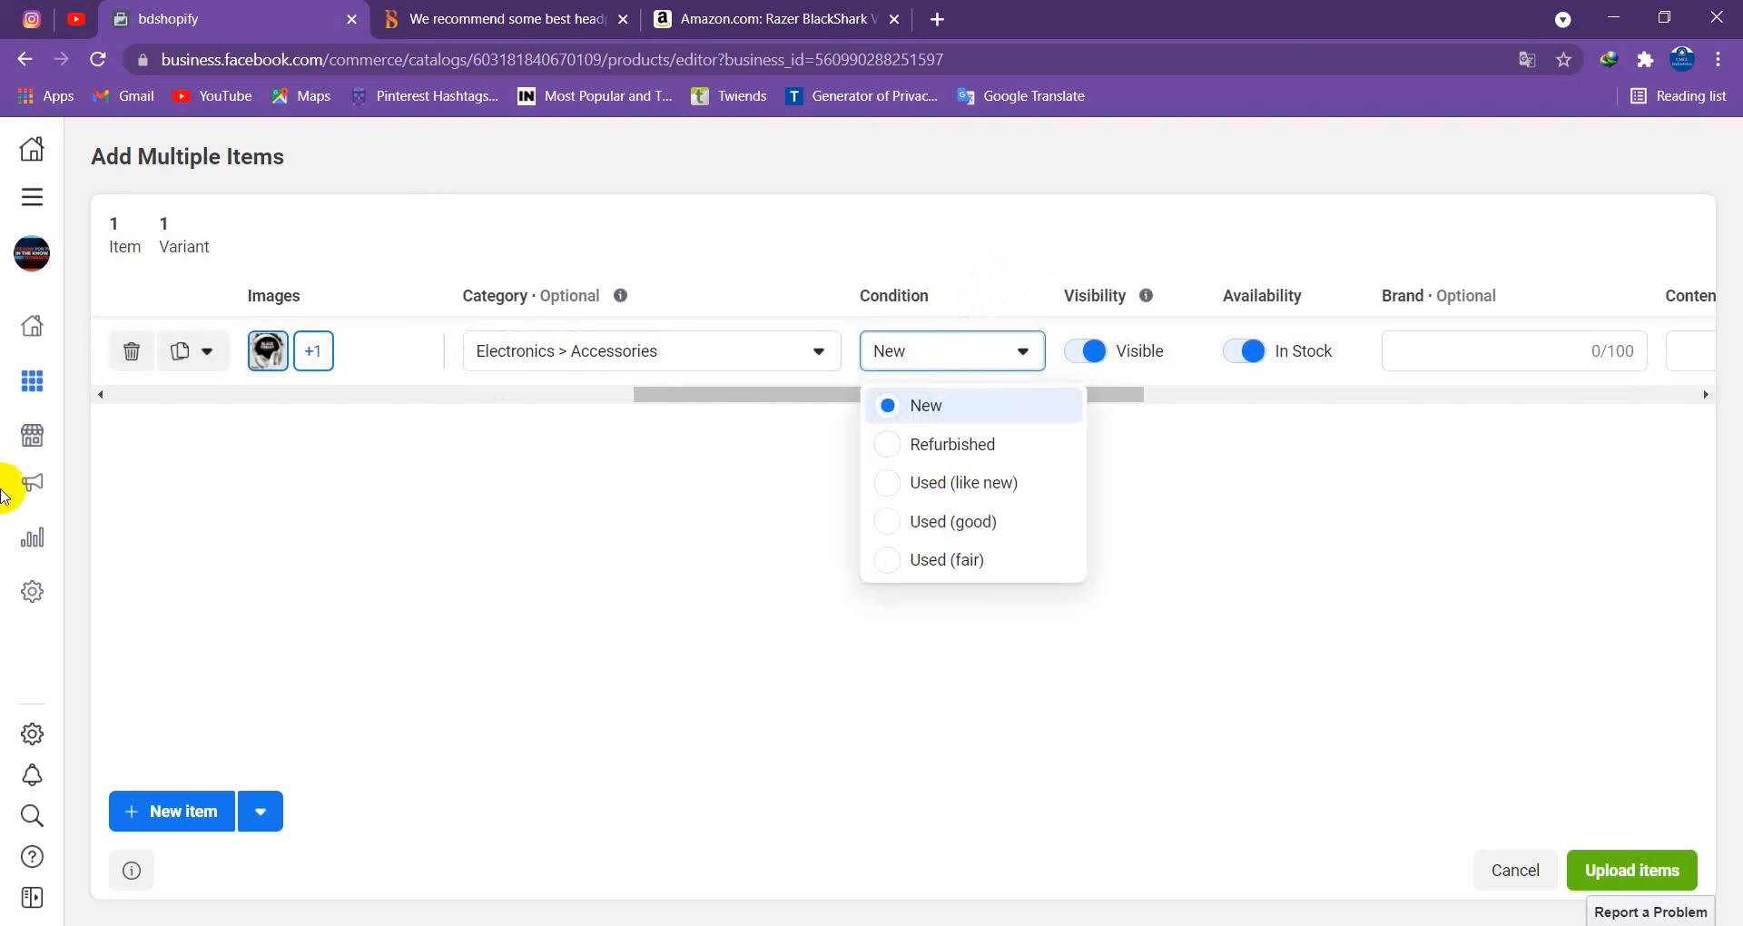
drag(692, 398, 522, 406)
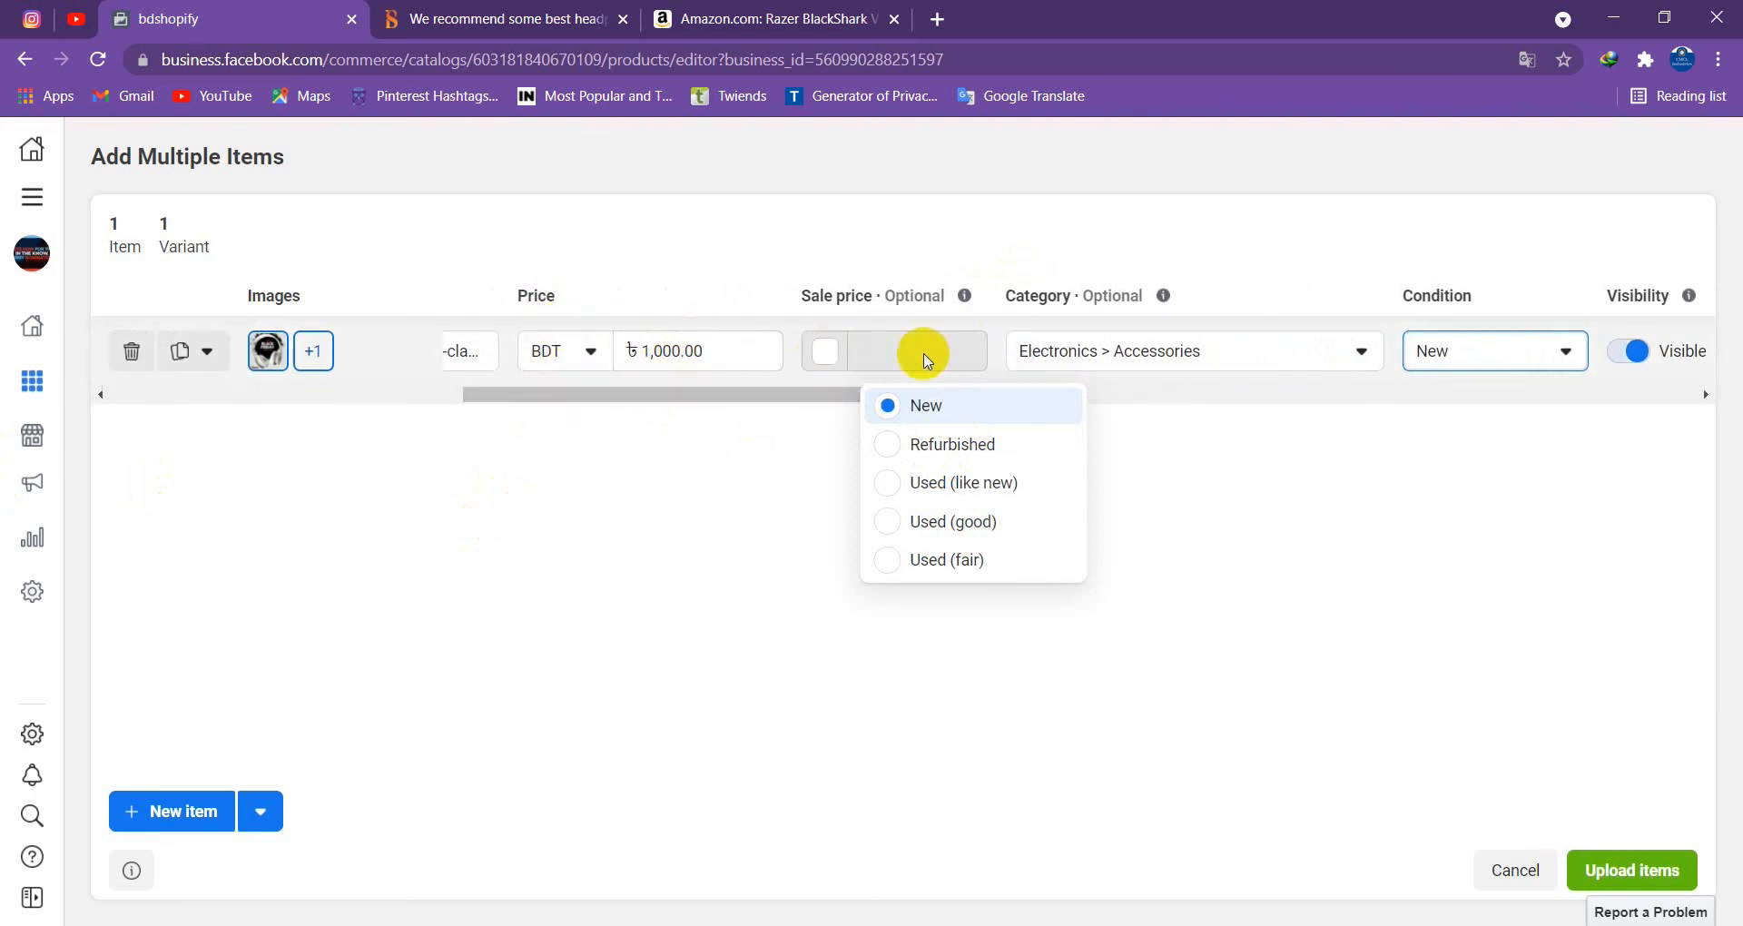
drag(593, 393, 750, 400)
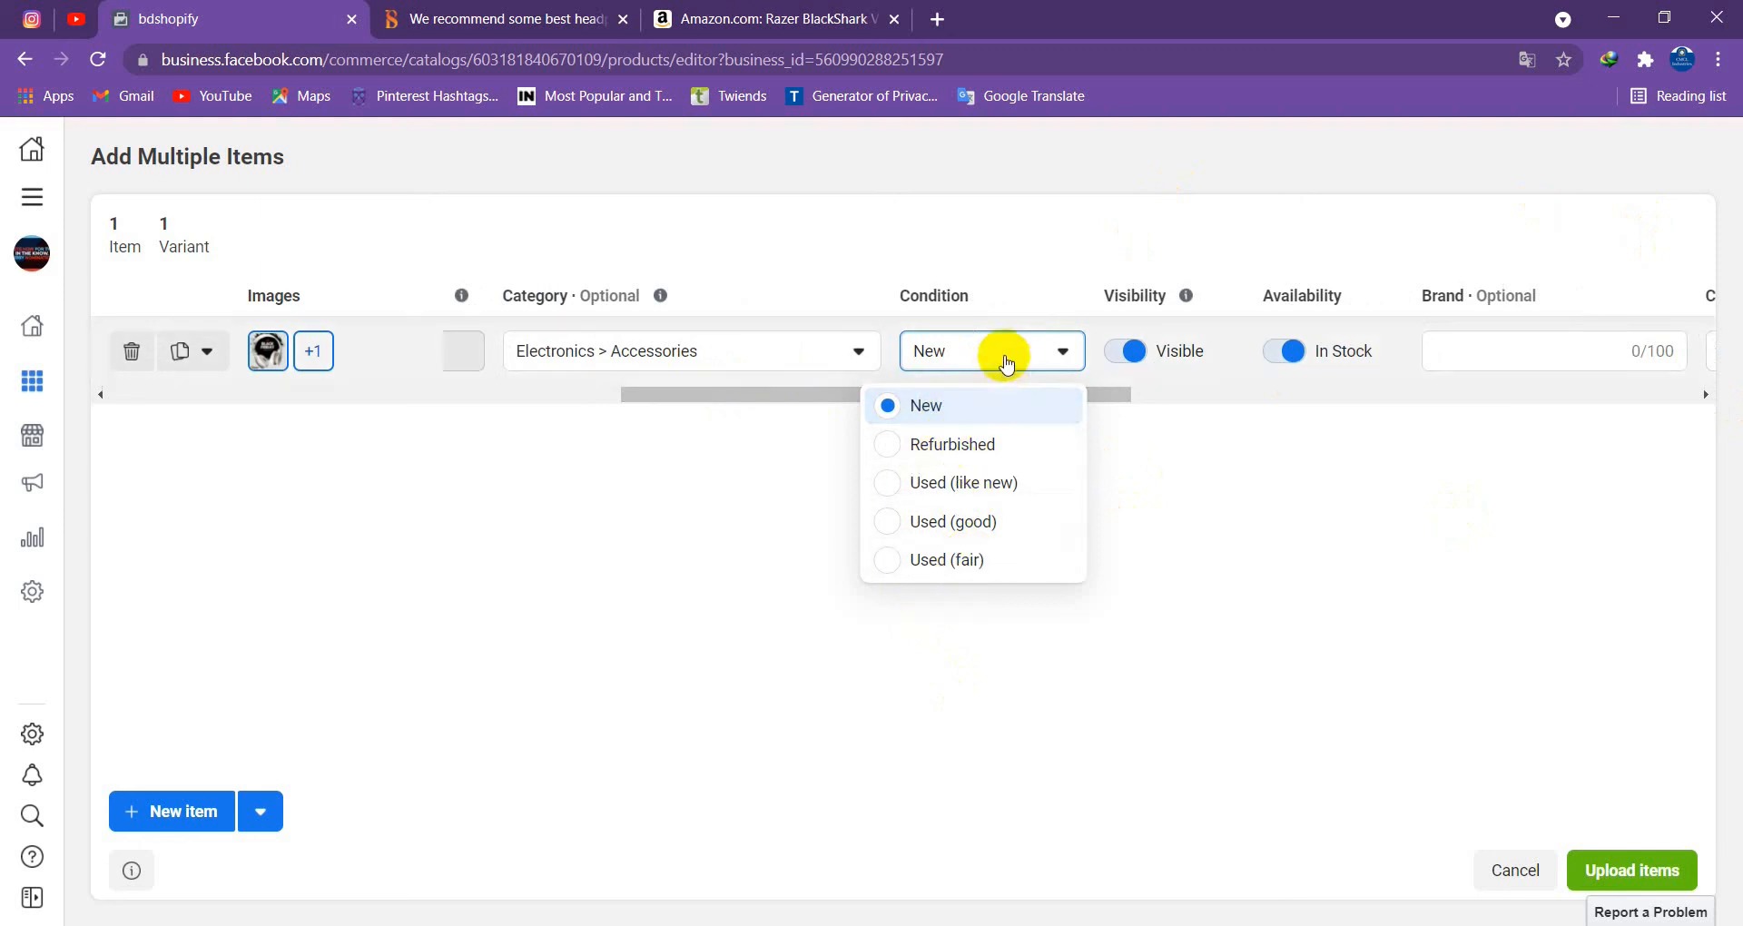
click(988, 409)
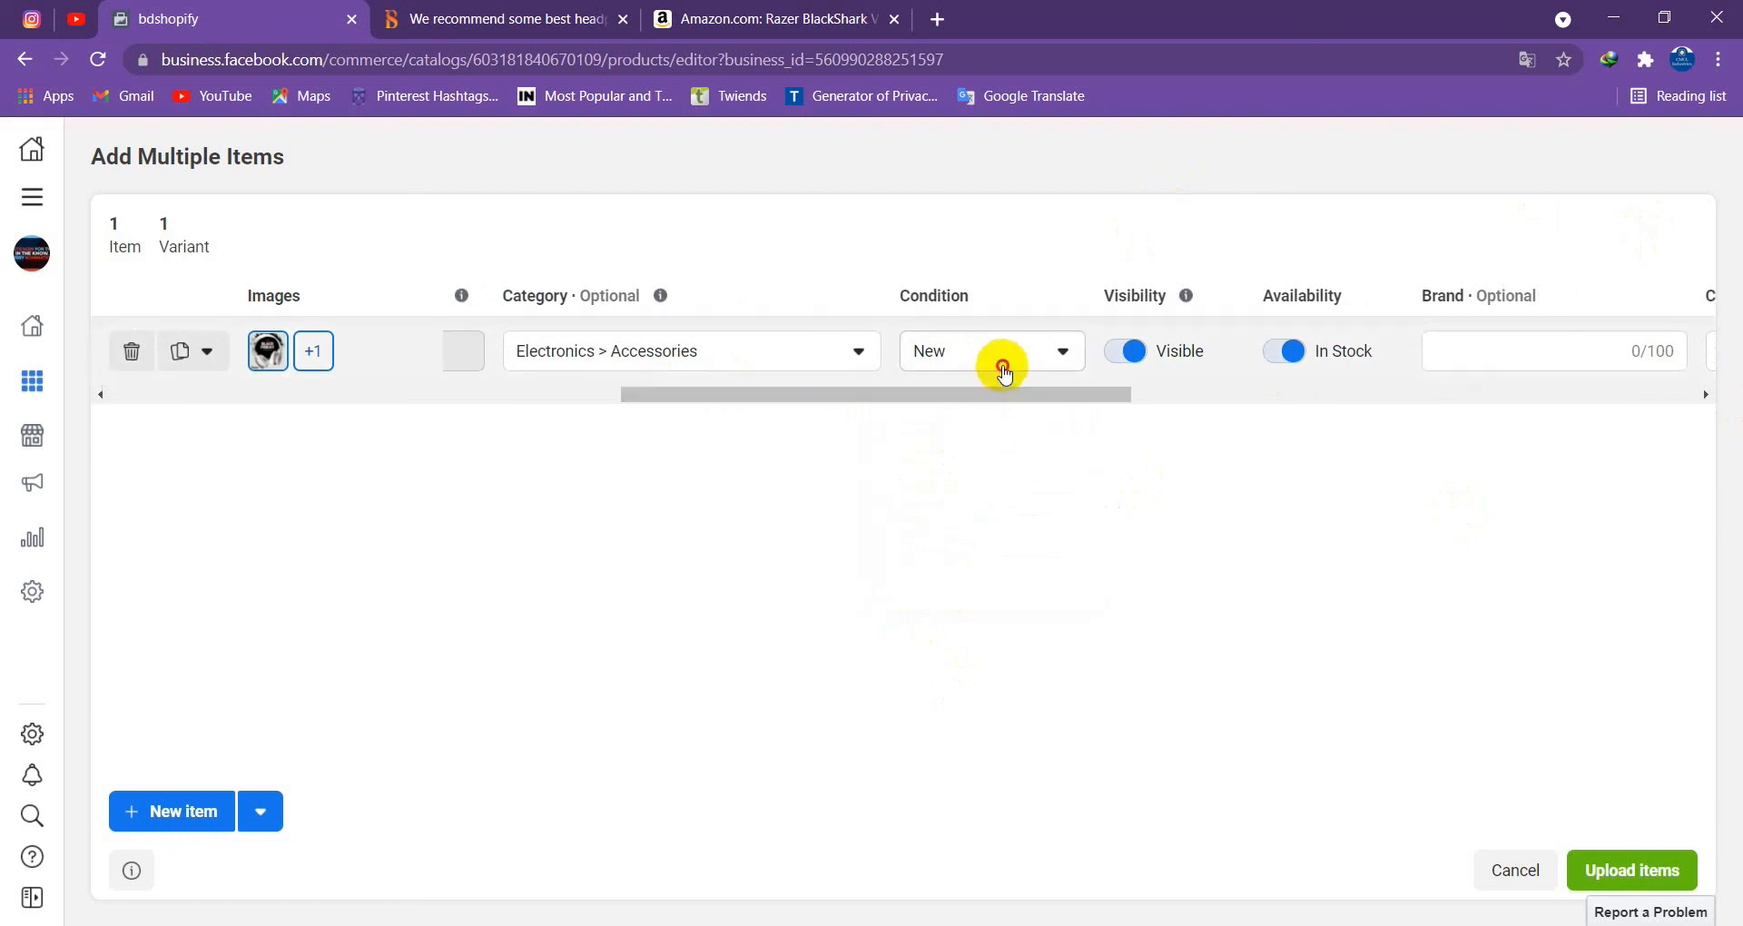
Try the Used (good) condition for the item and set it back to New
click(998, 365)
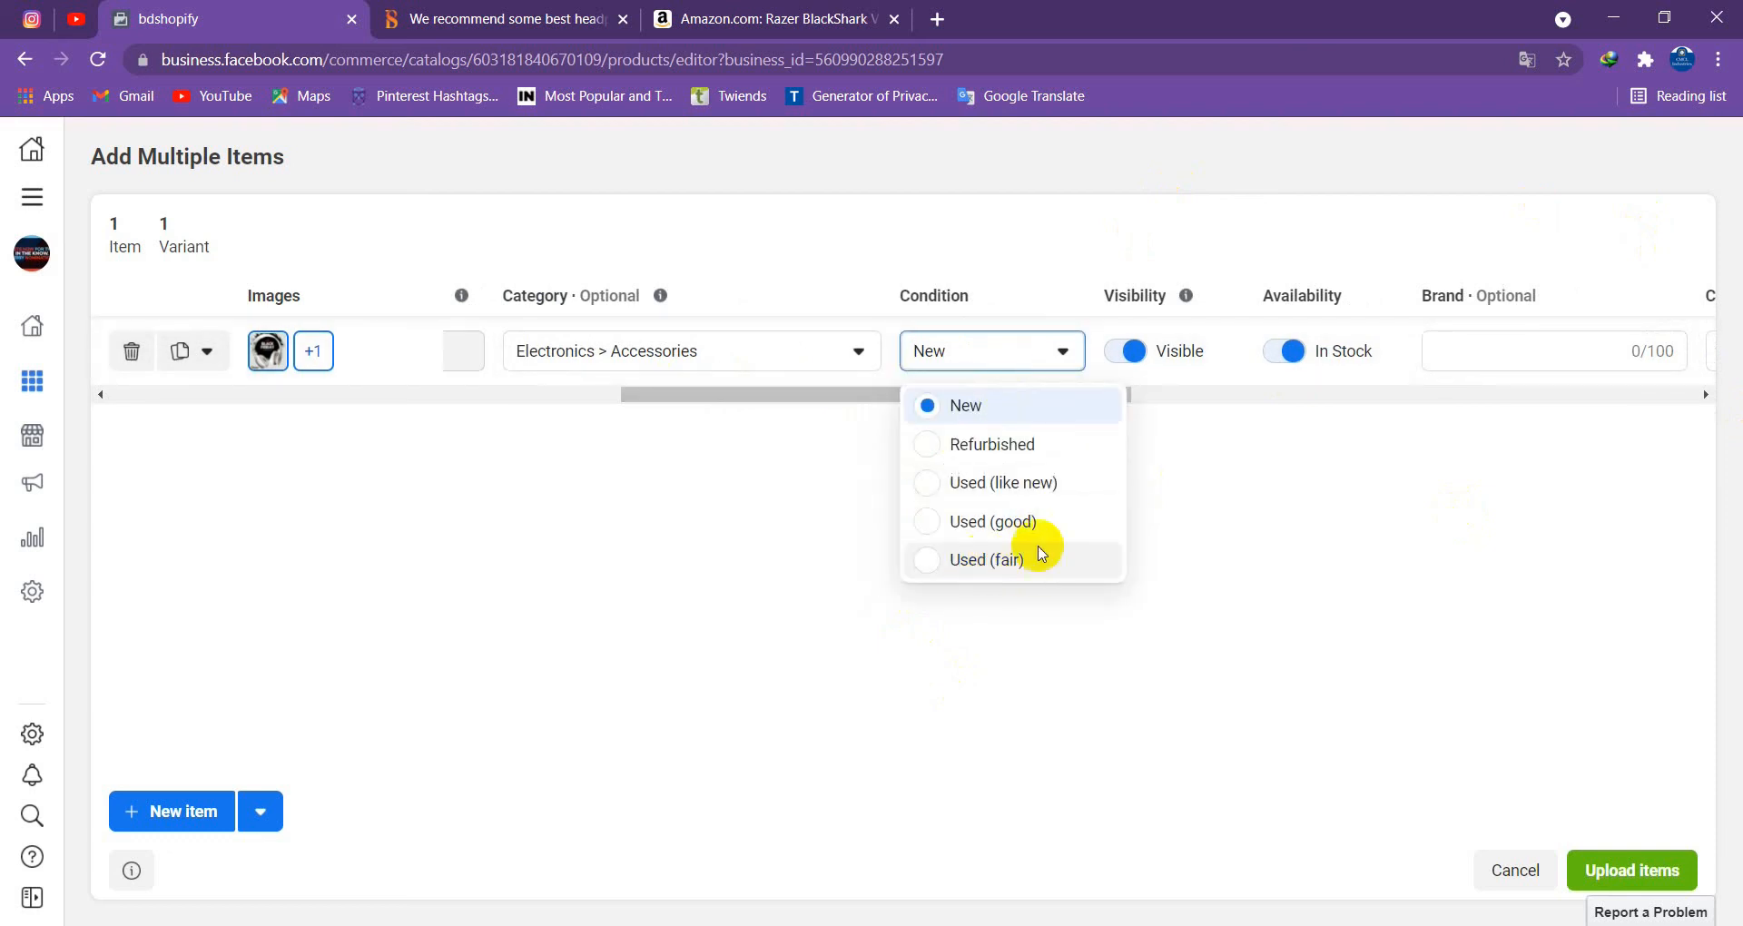
click(989, 524)
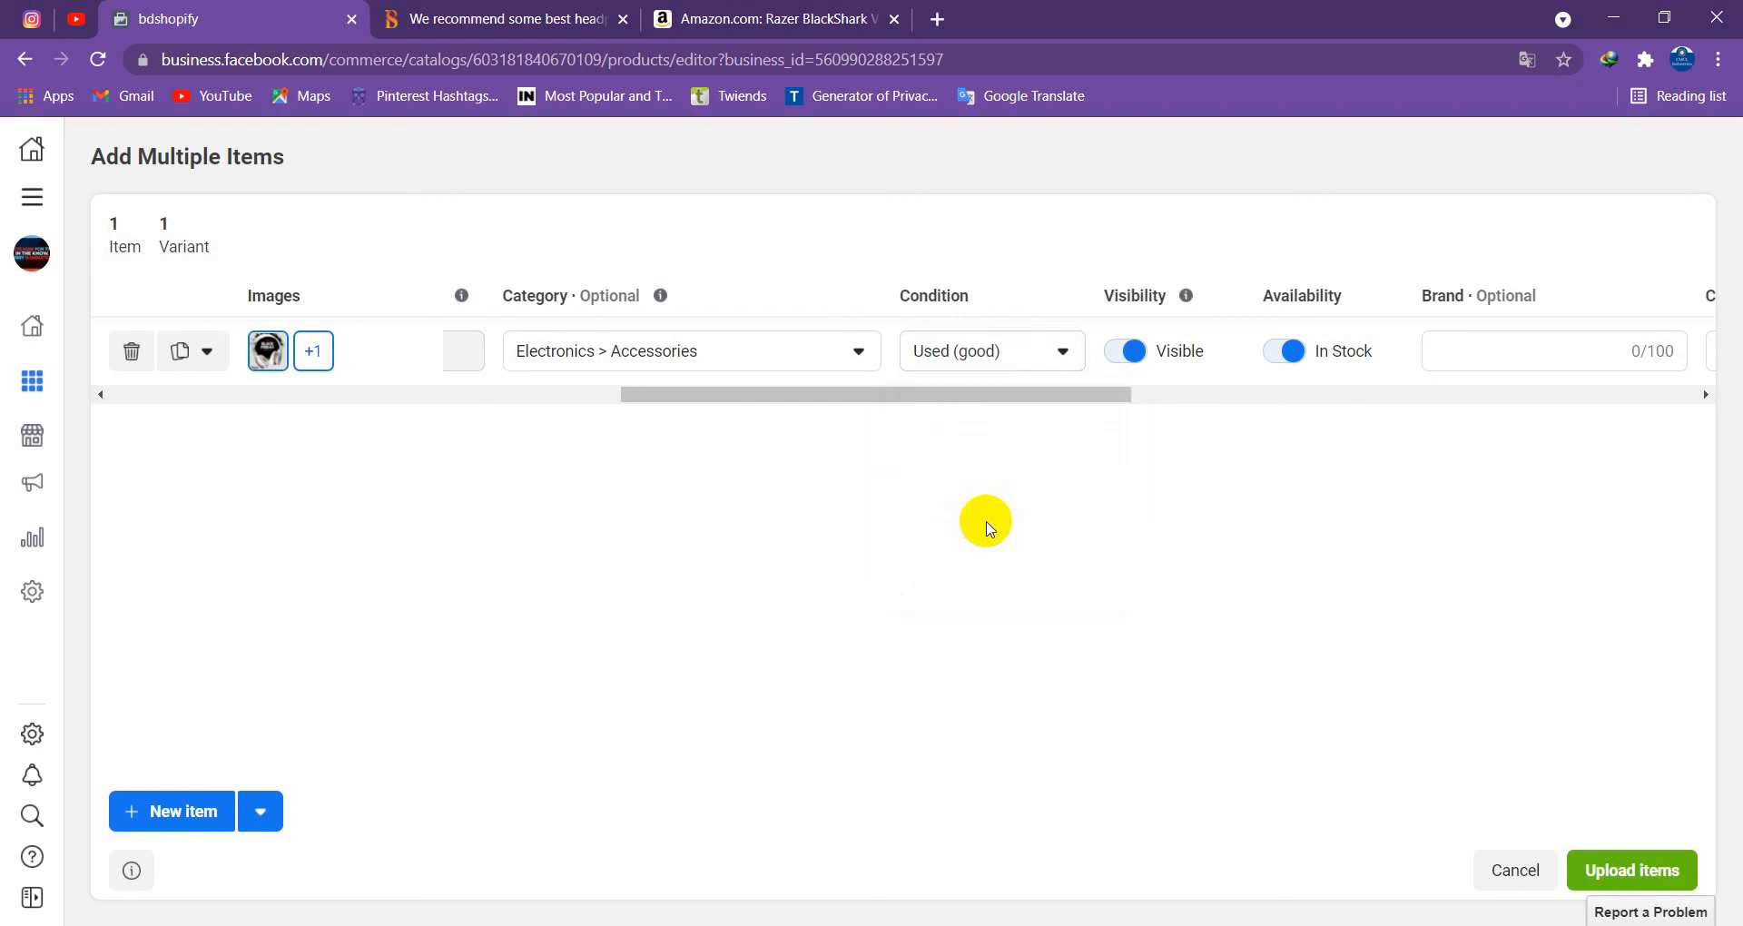
click(1033, 354)
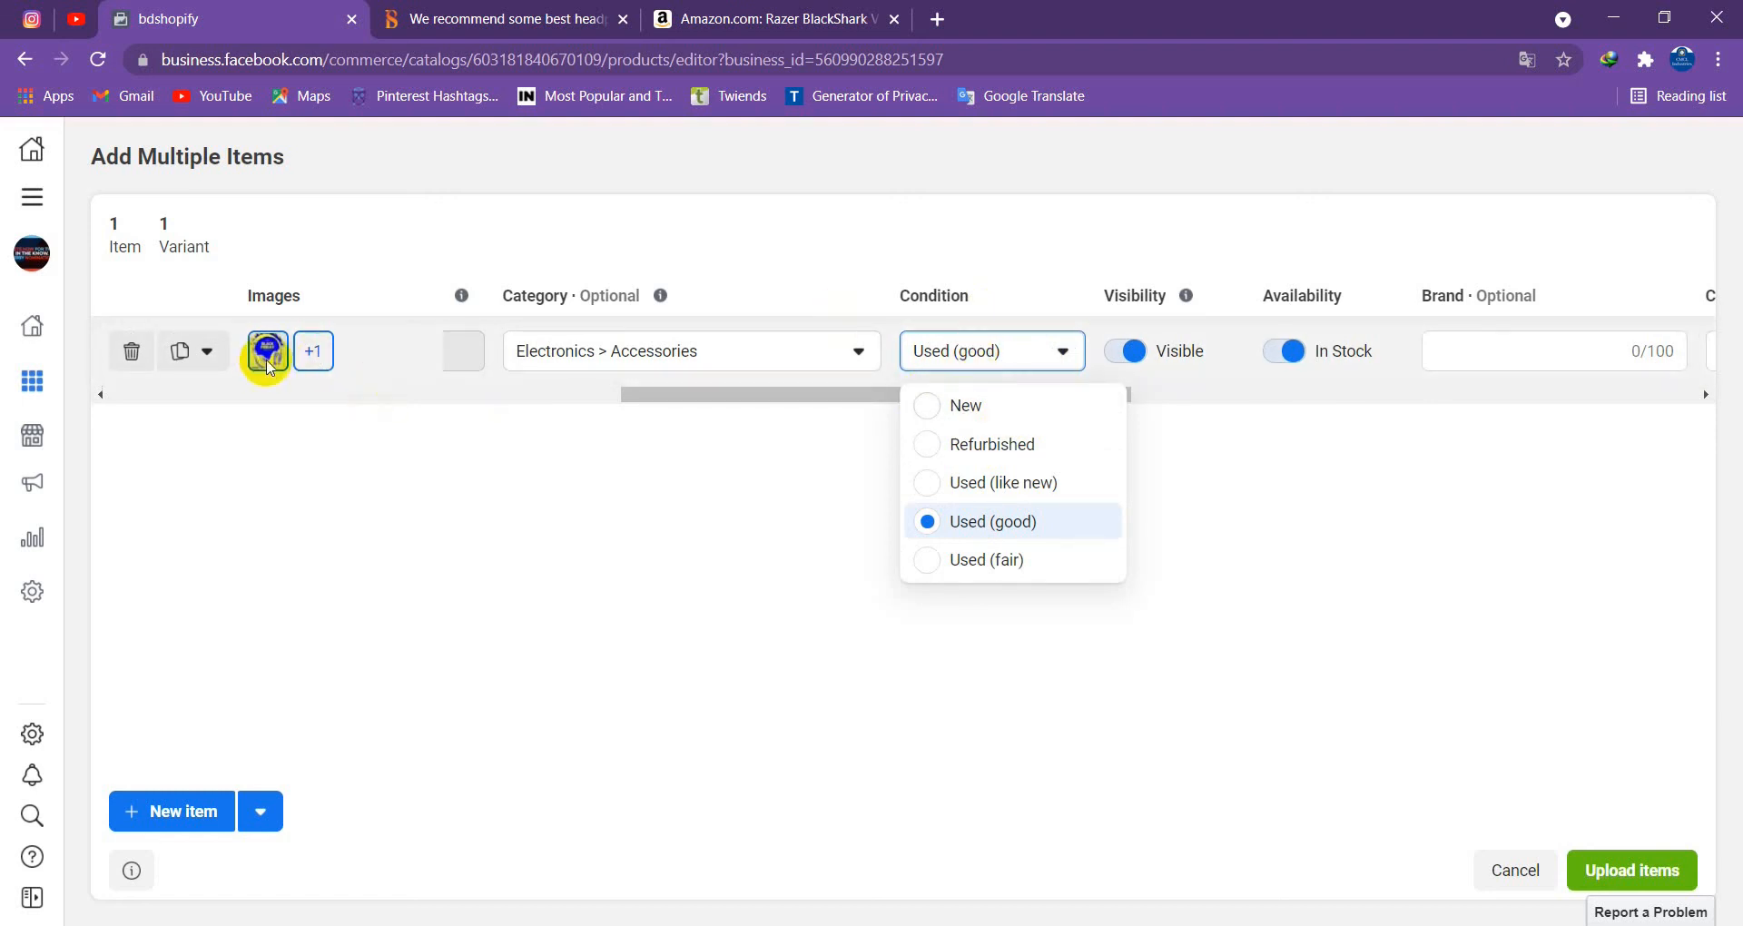
click(952, 414)
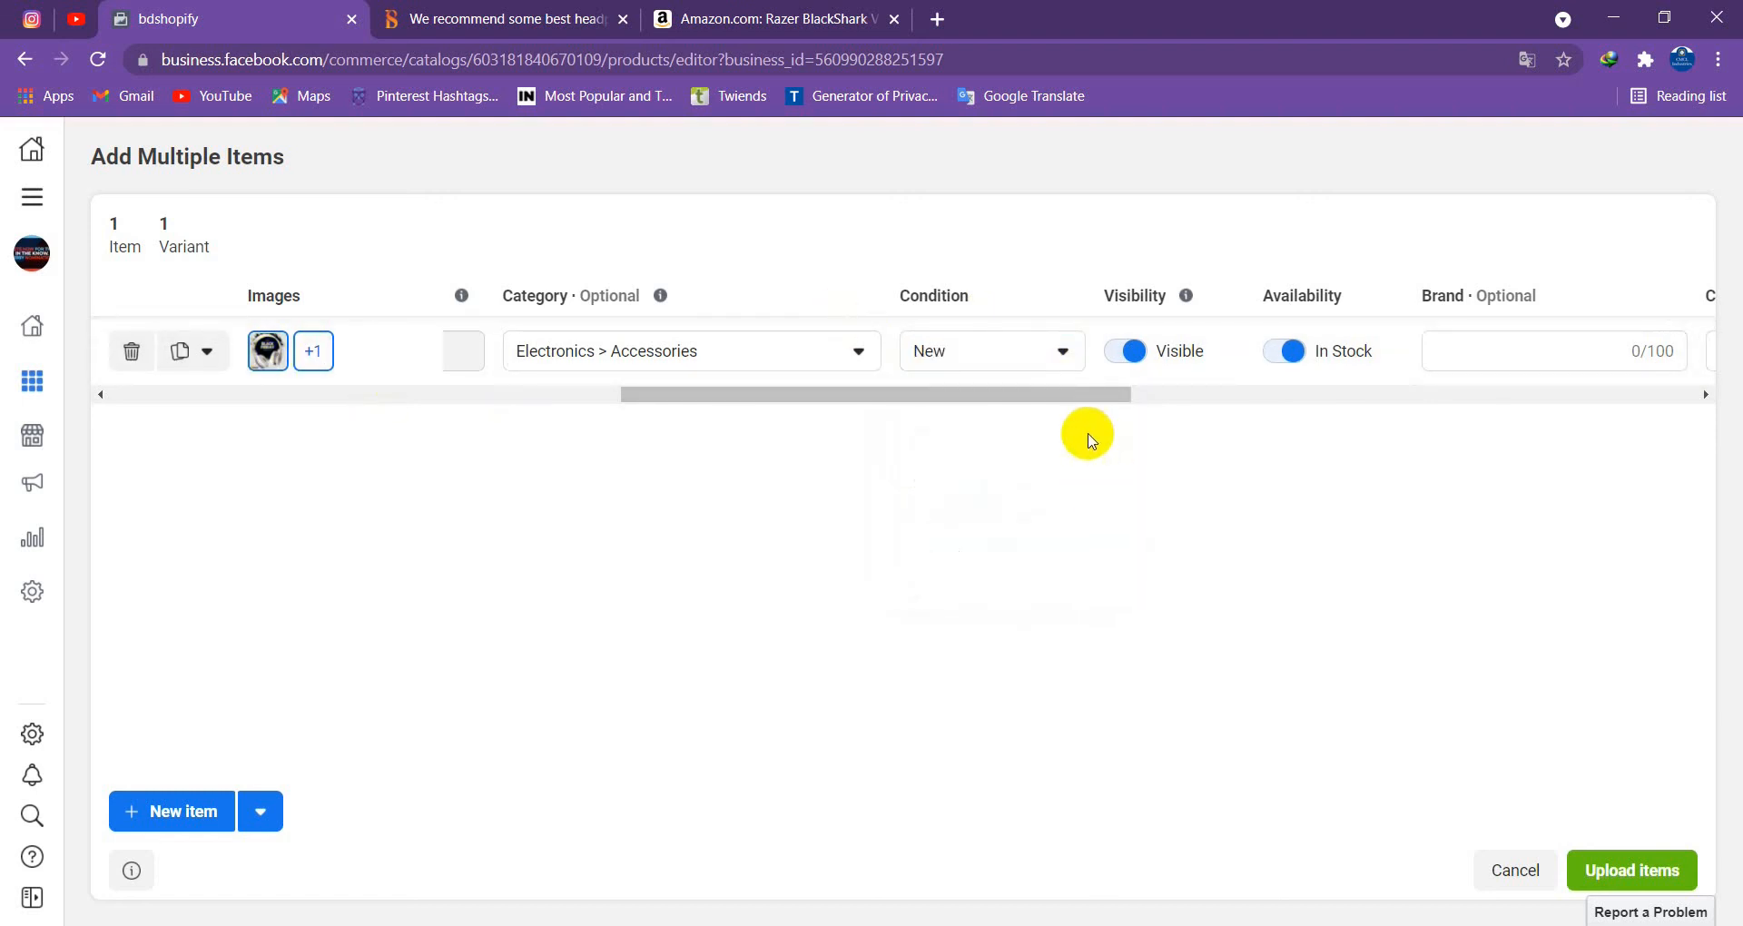
Check the item's visibility, availability and remaining optional fields, and submit the headphones item for upload to the catalog
scroll(1078, 441, right, 3)
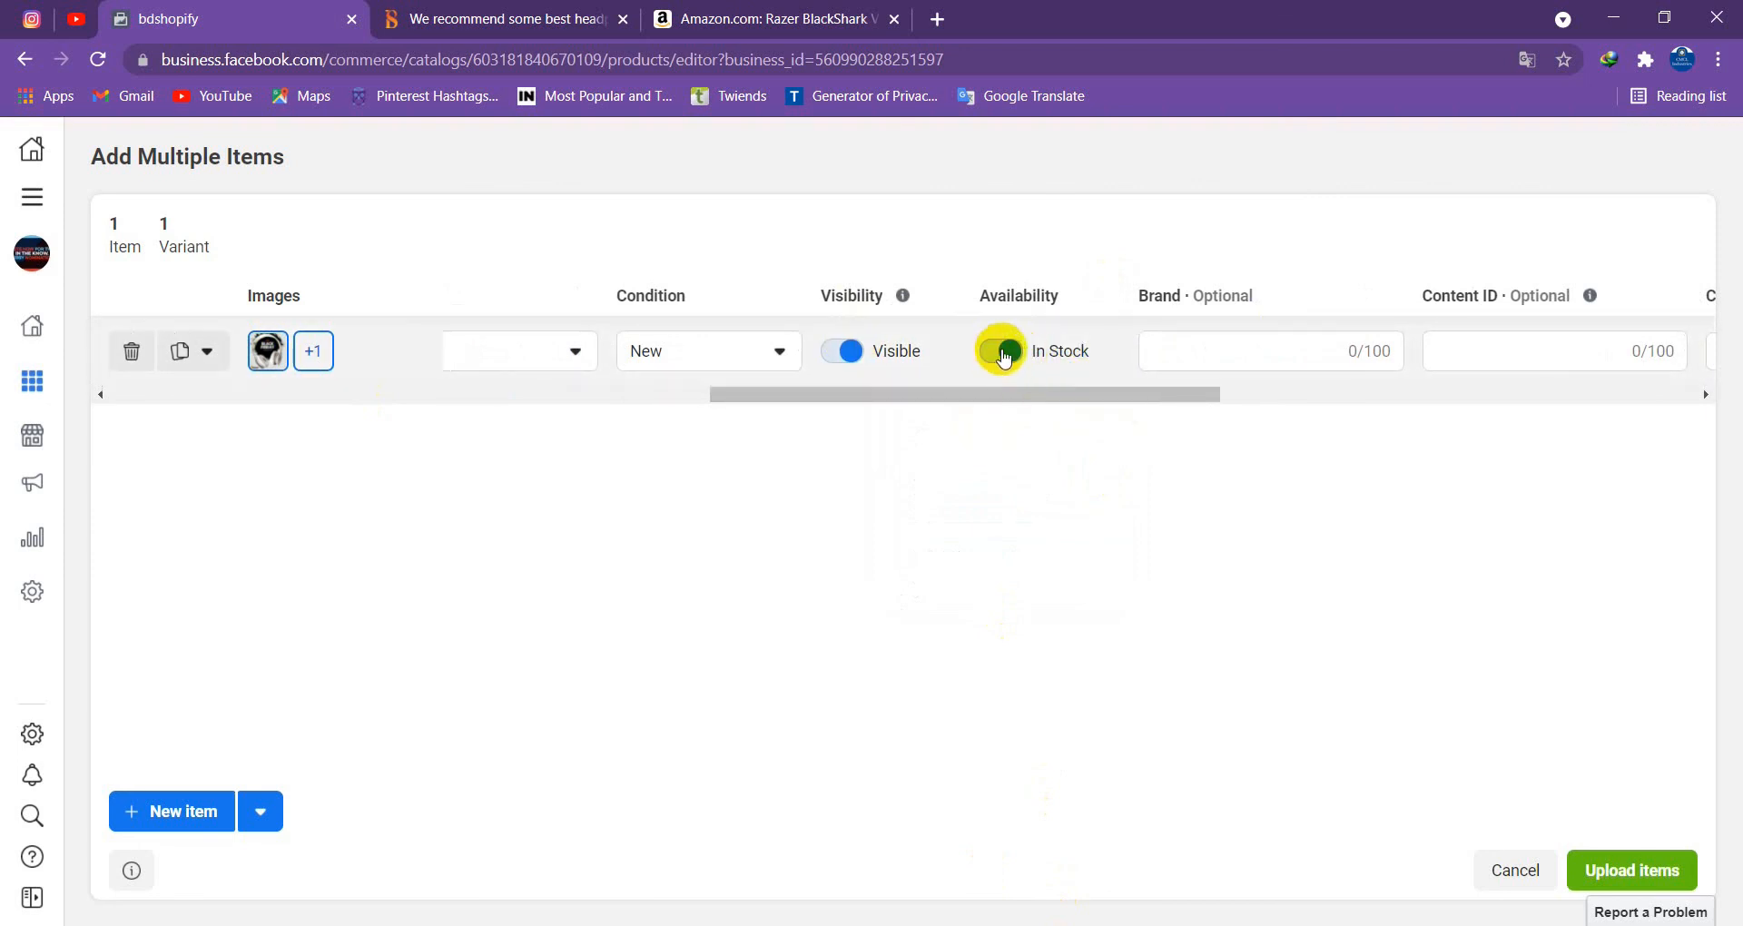
scroll(1151, 399, right, 3)
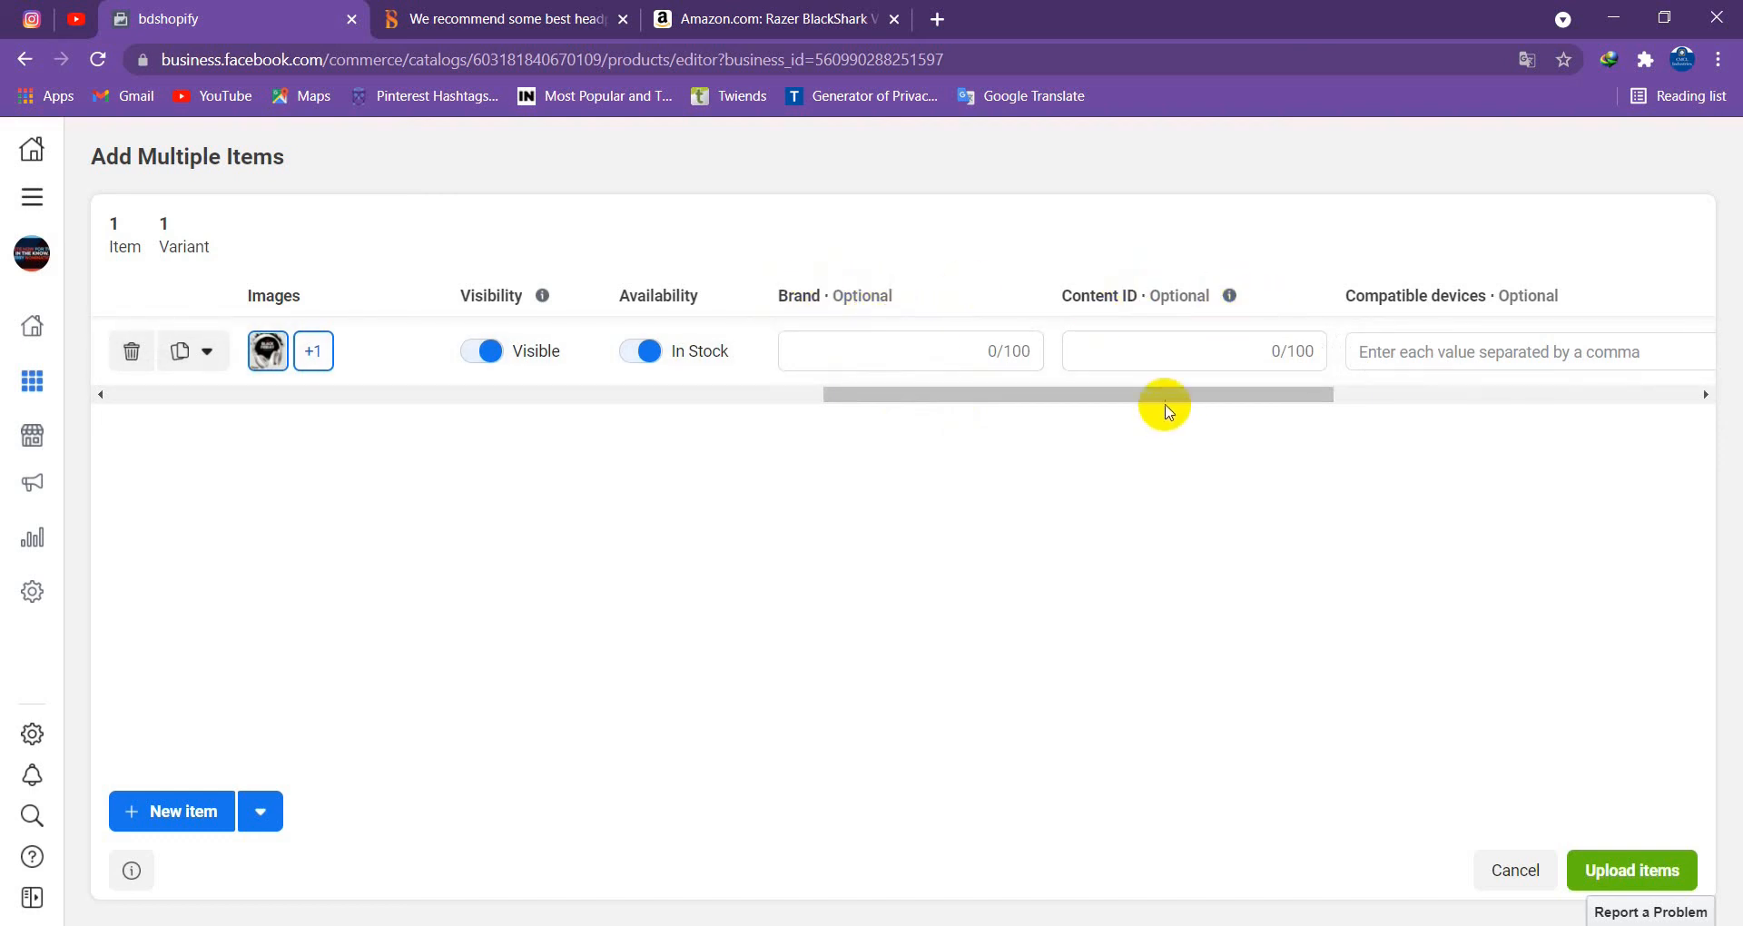
drag(1264, 394, 176, 467)
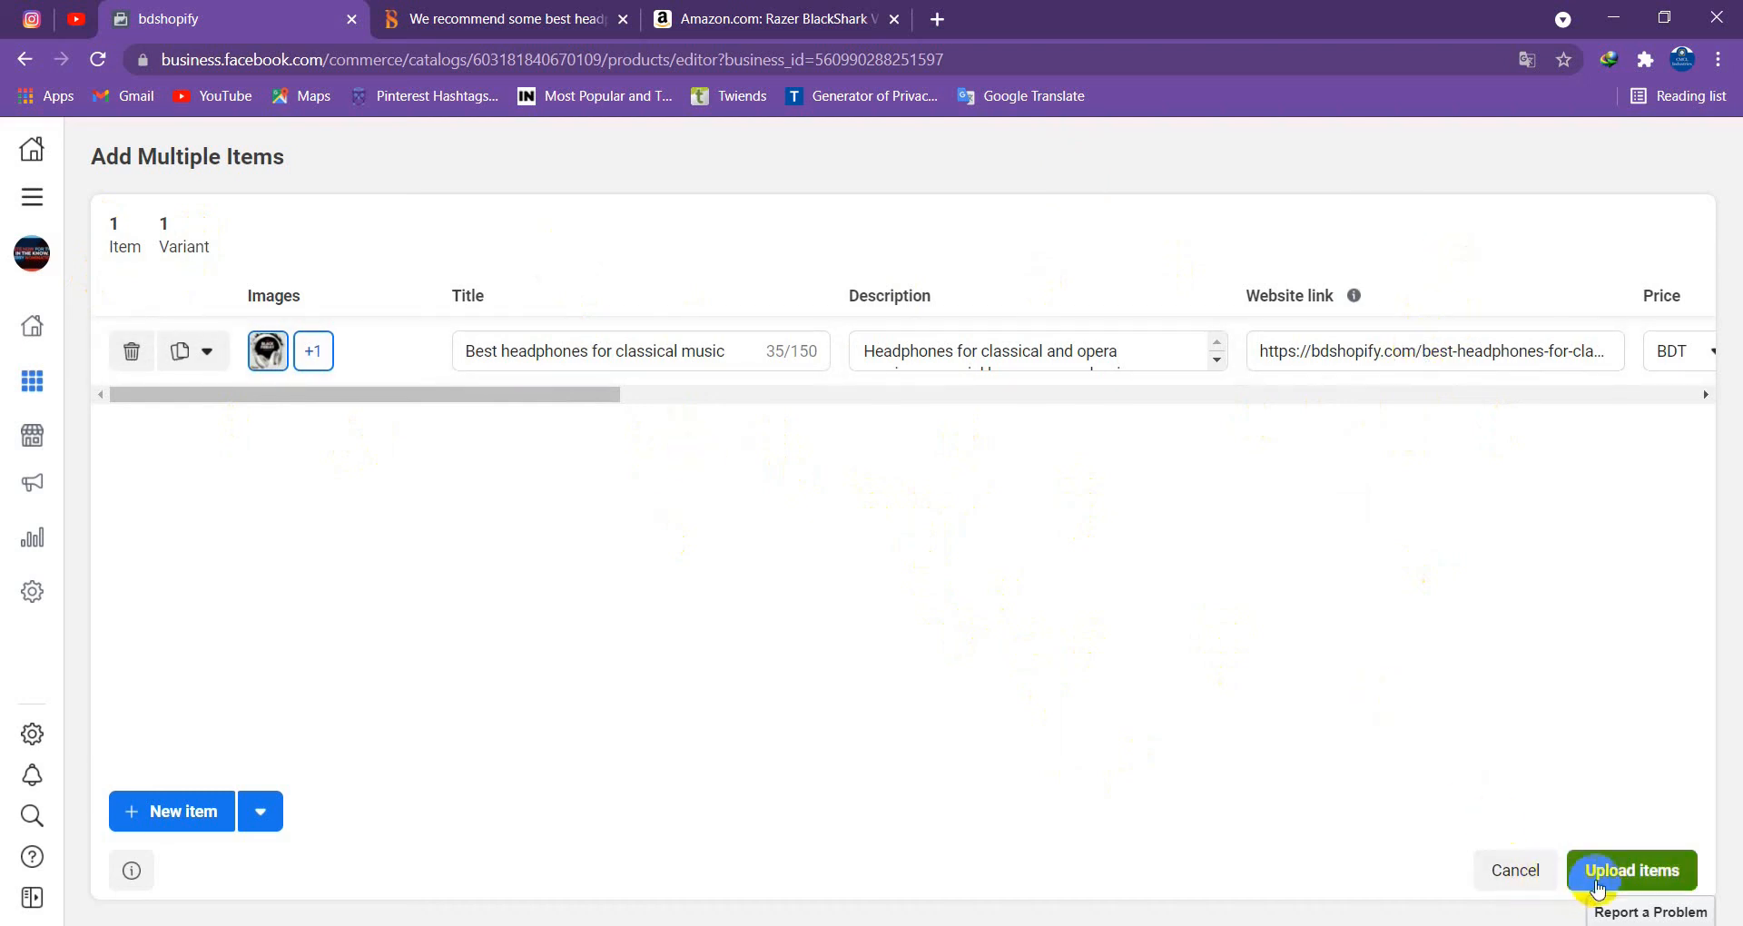
click(1623, 860)
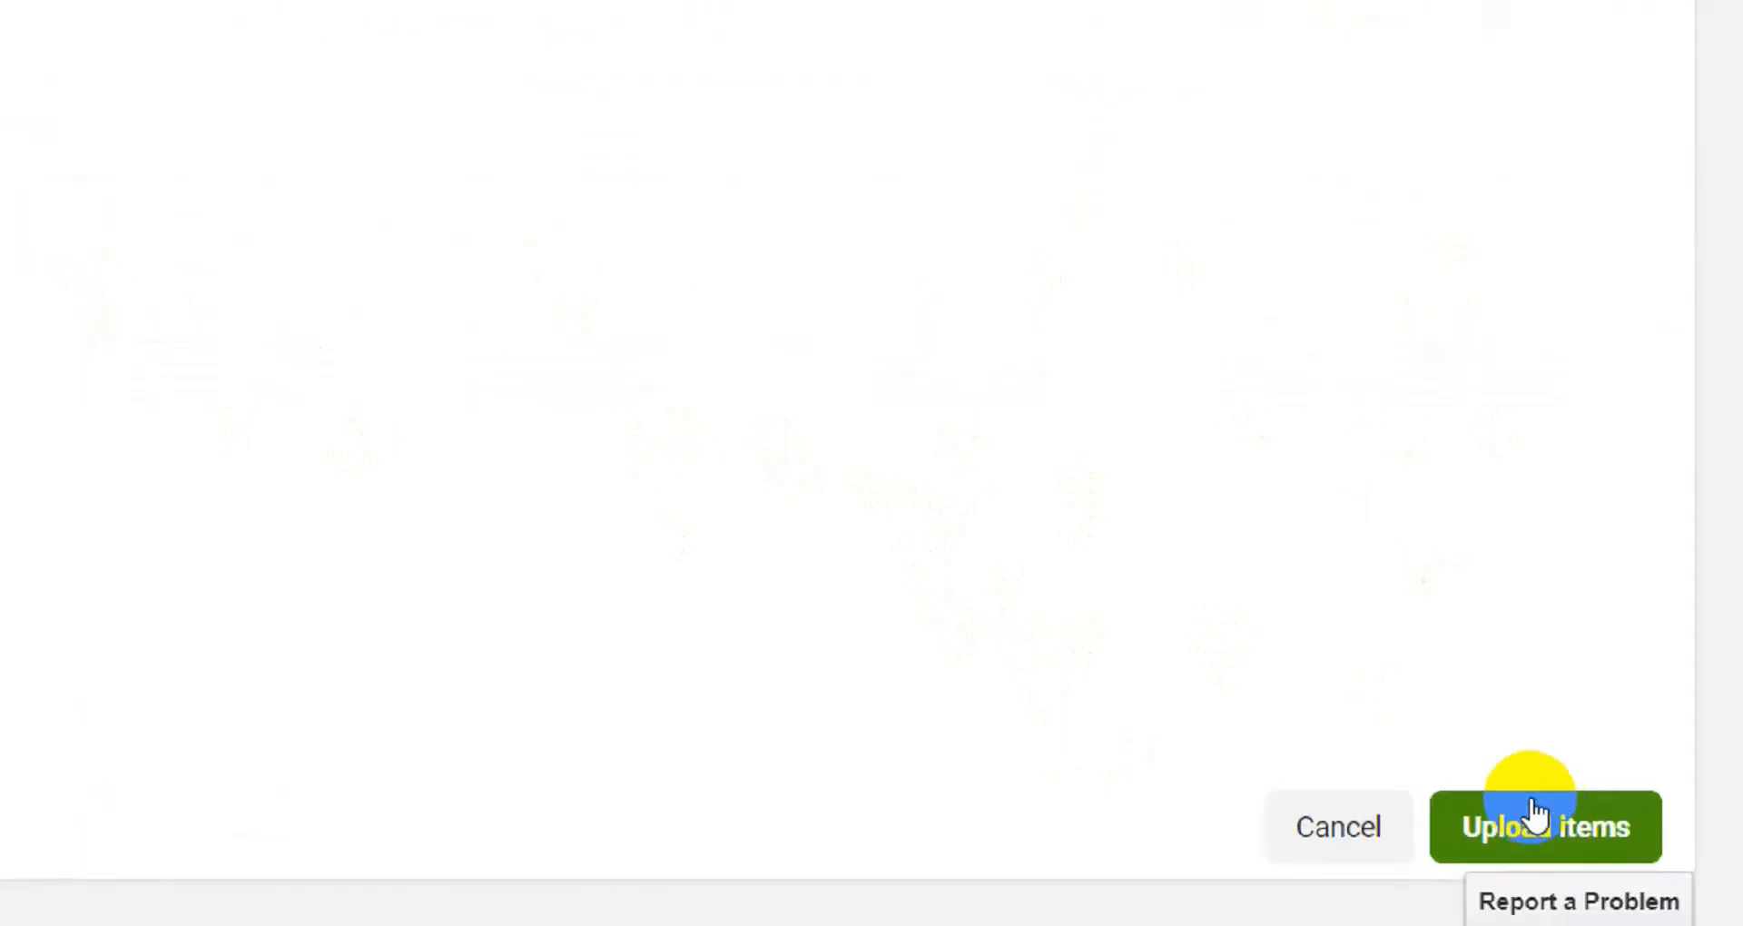